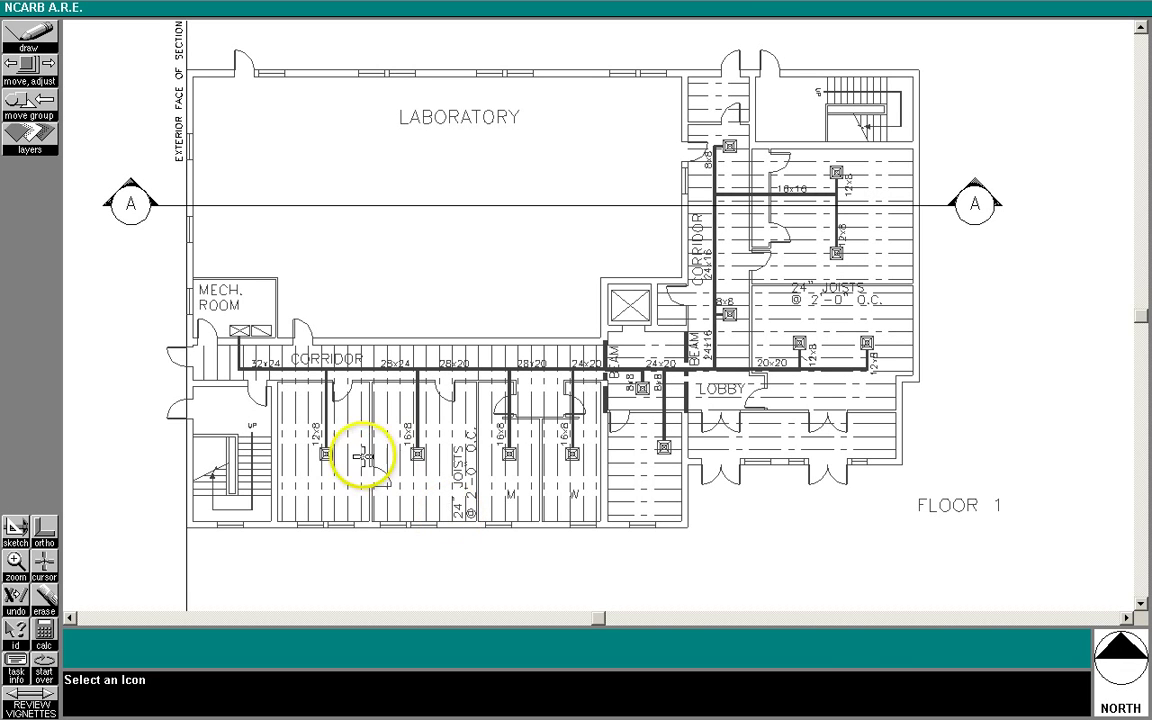
Step: Draw a grade line about 117'-6" long along section line A, between the two section markers
click(30, 38)
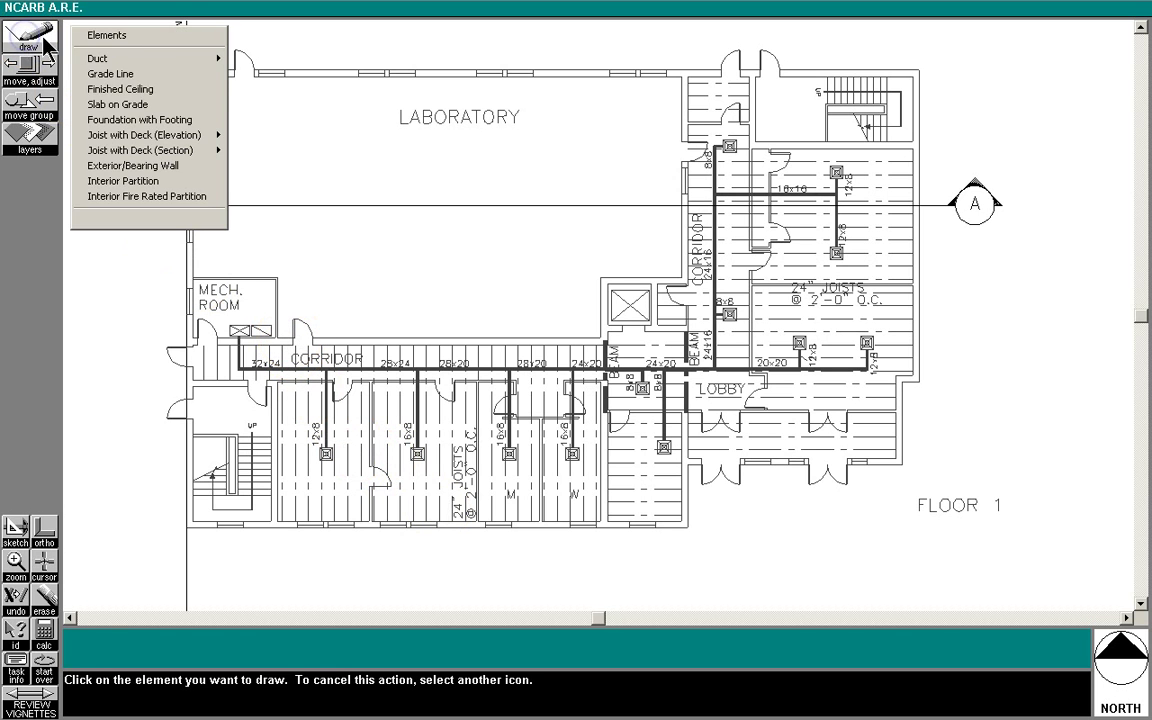
click(125, 74)
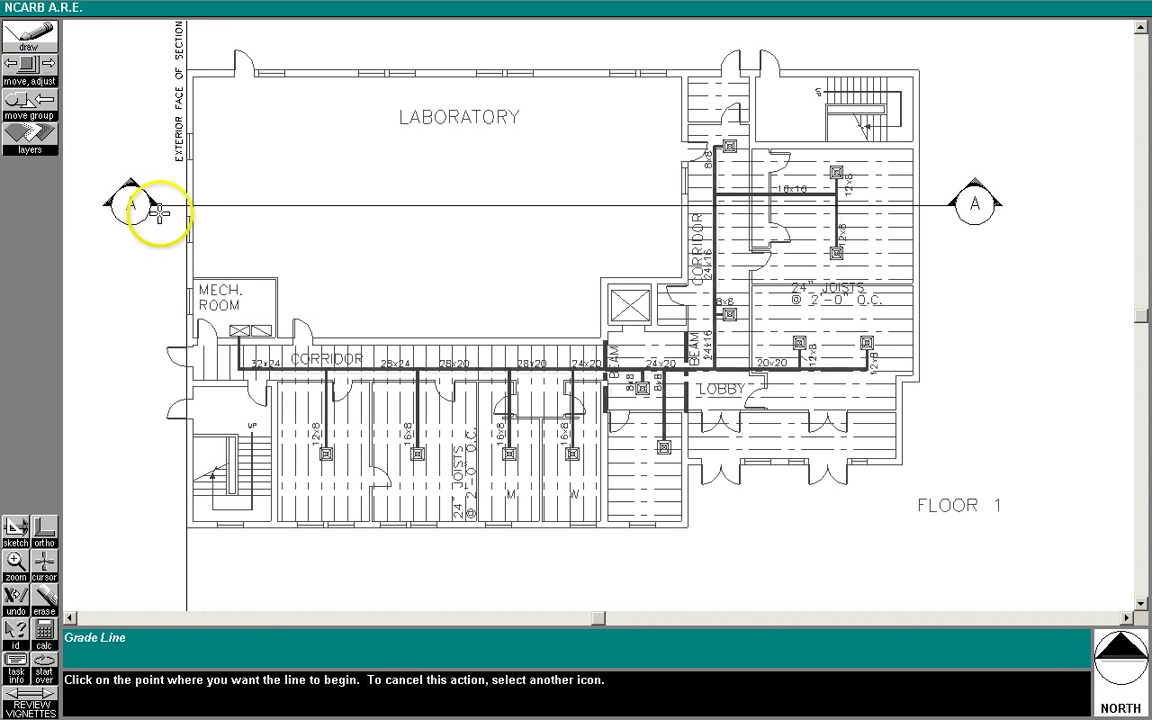
click(165, 206)
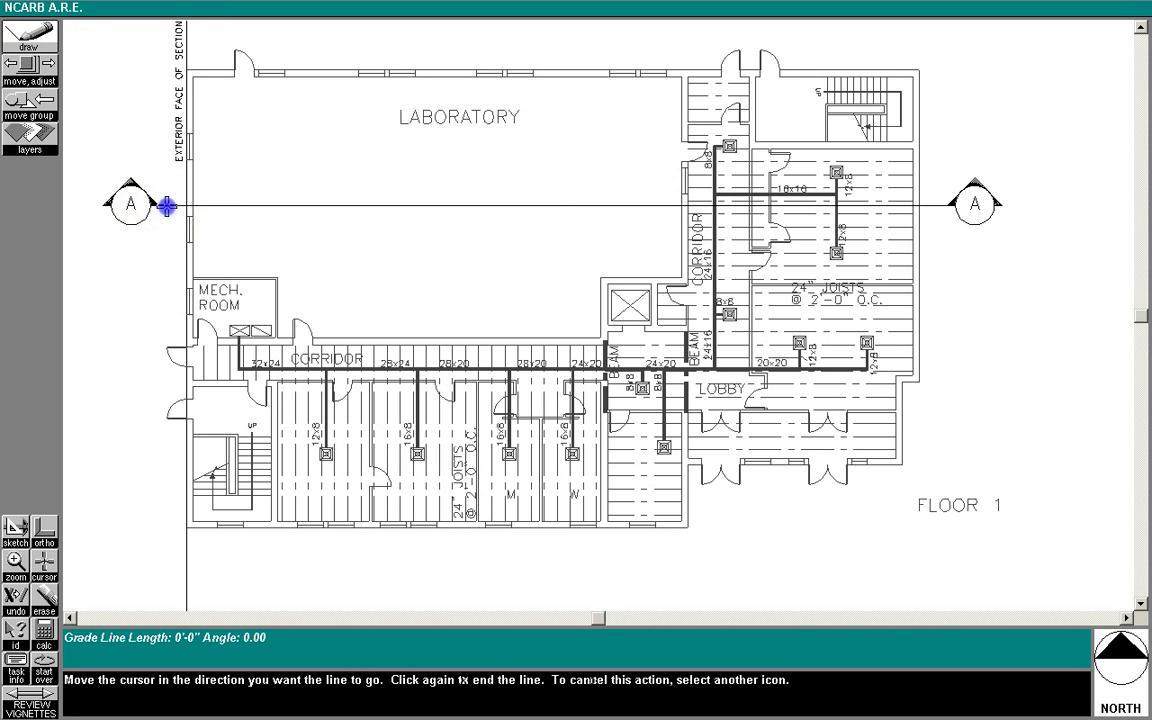
click(934, 205)
Step: Draw foundations with footings below the grade line at the west, laboratory–corridor and east walls, about 6'-8", 6'-3" and 7'-10" deep
click(29, 35)
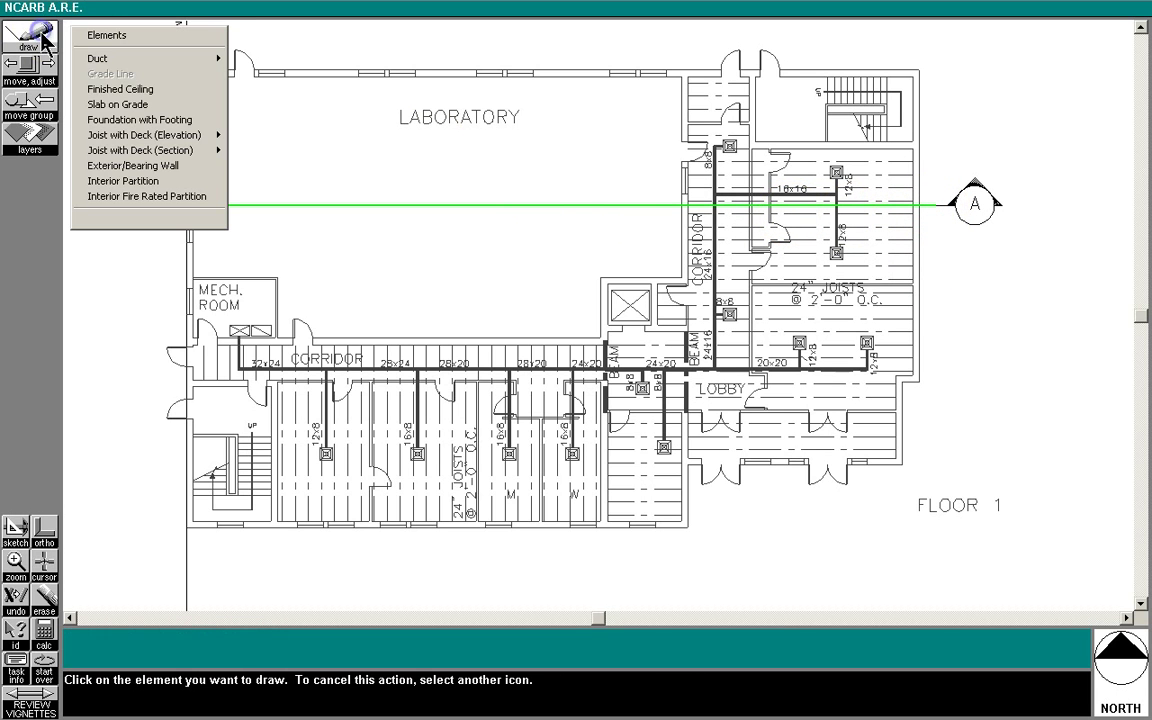
click(137, 120)
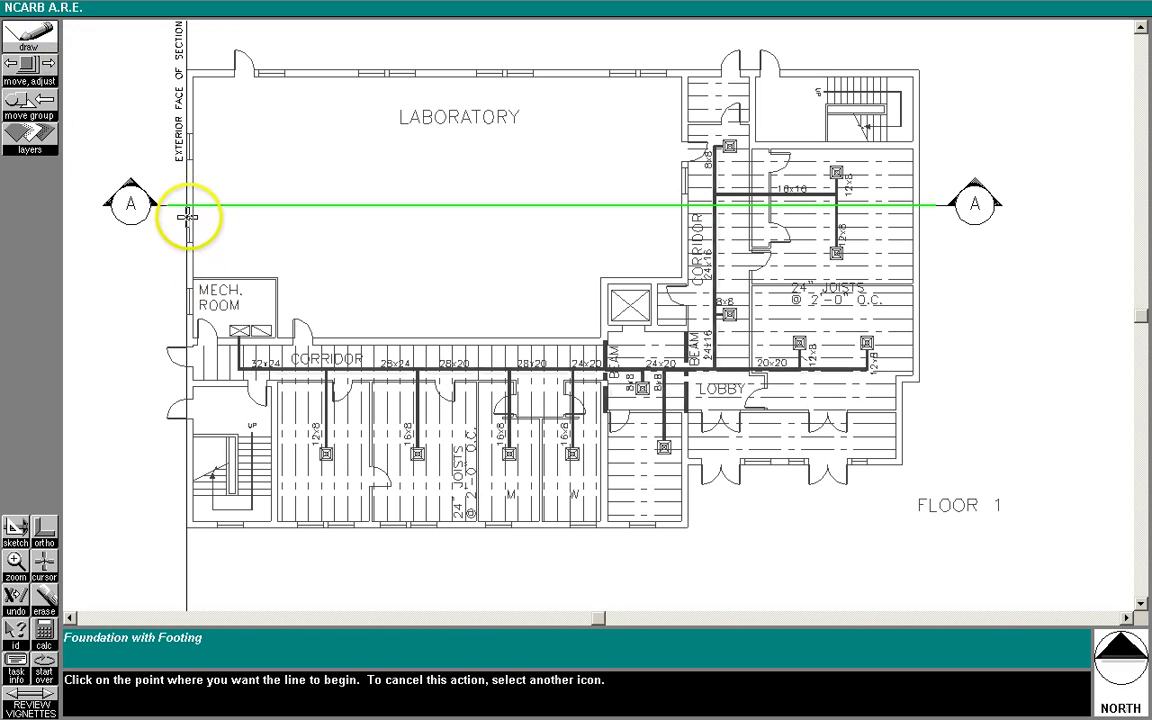
click(190, 206)
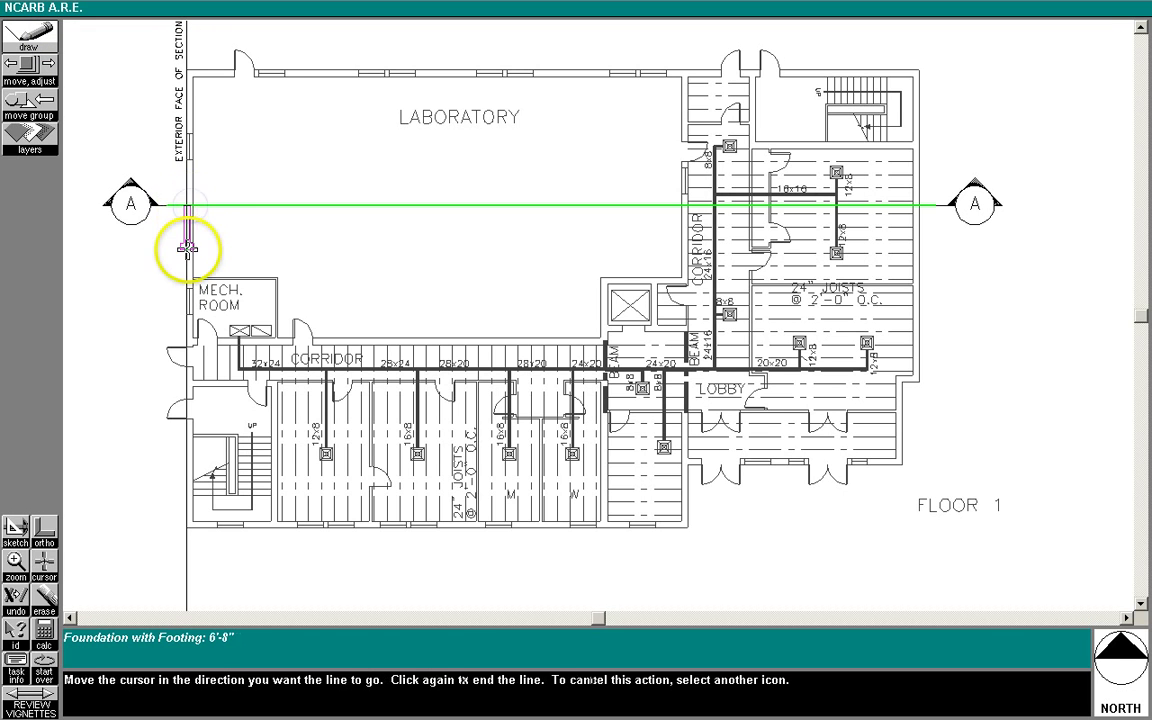
click(187, 246)
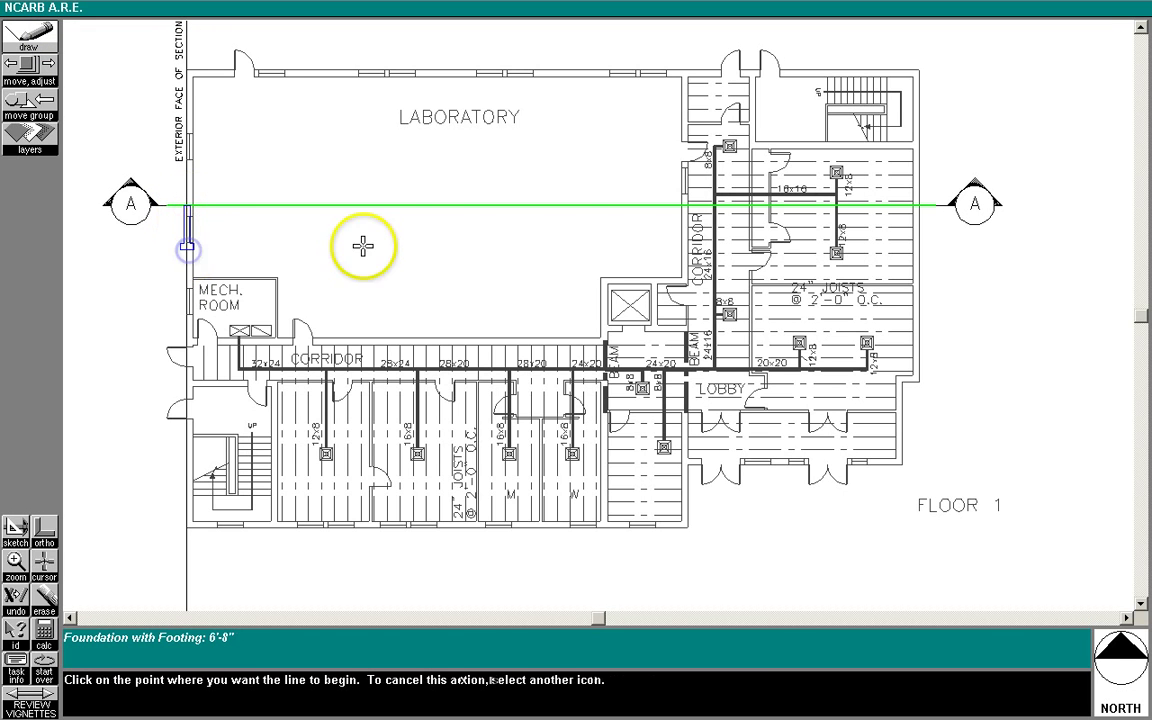
click(684, 206)
click(683, 246)
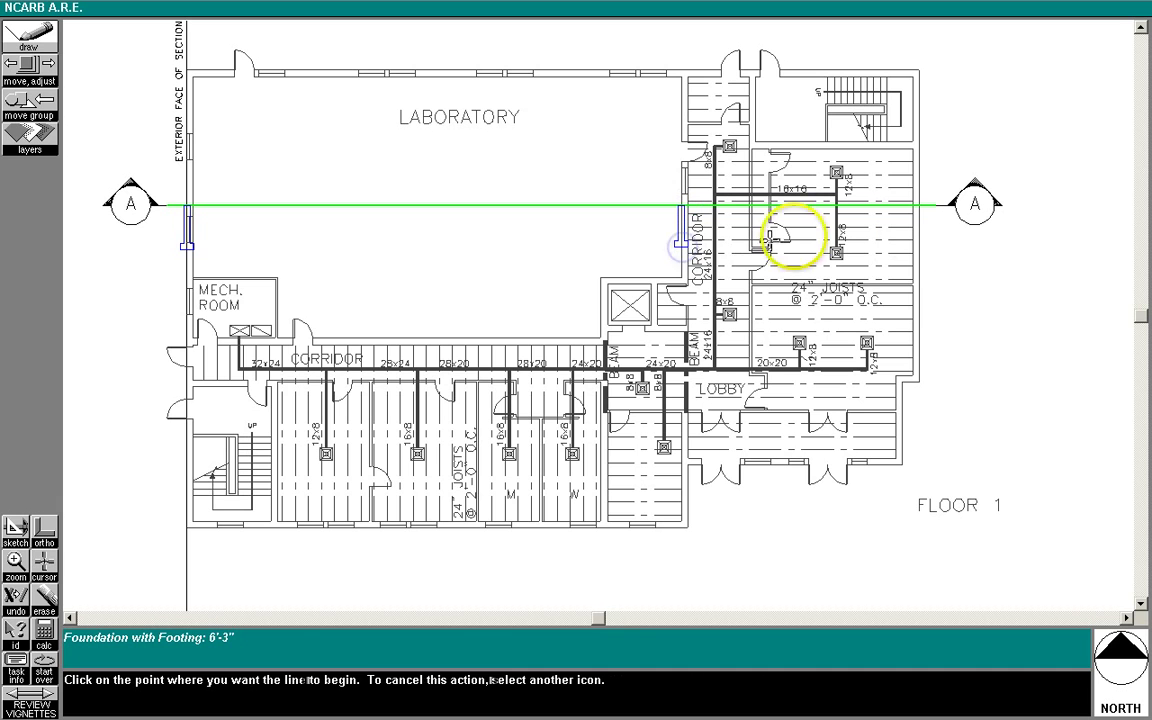
click(915, 206)
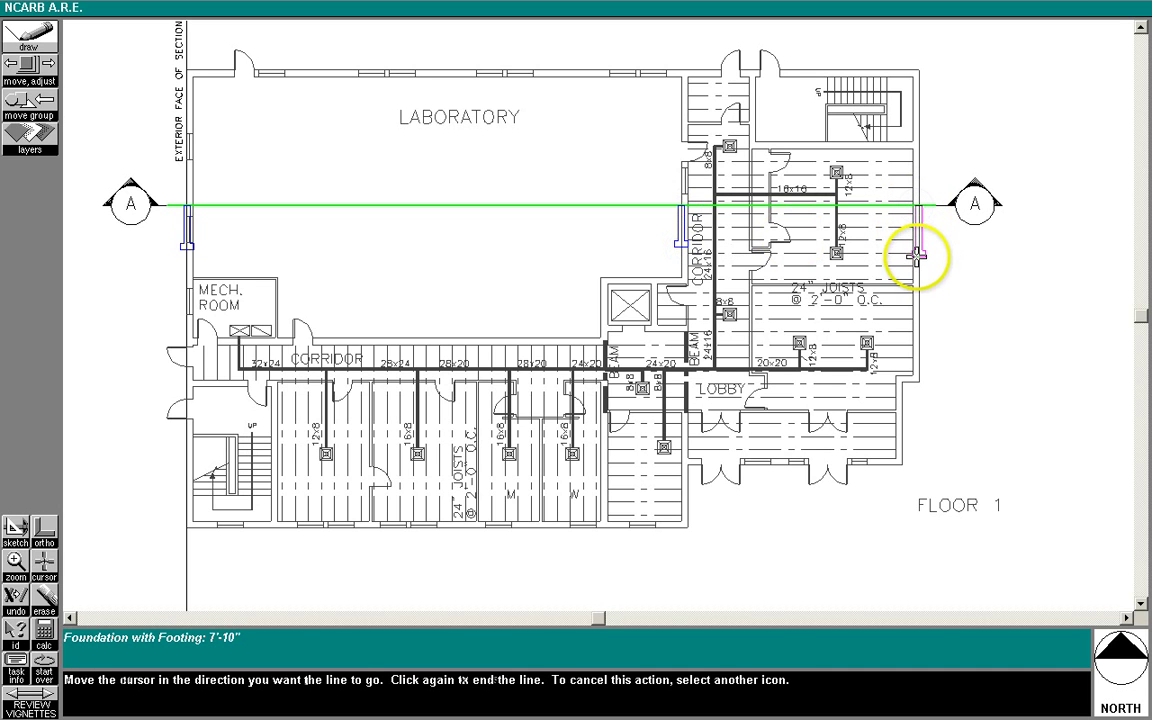
click(916, 256)
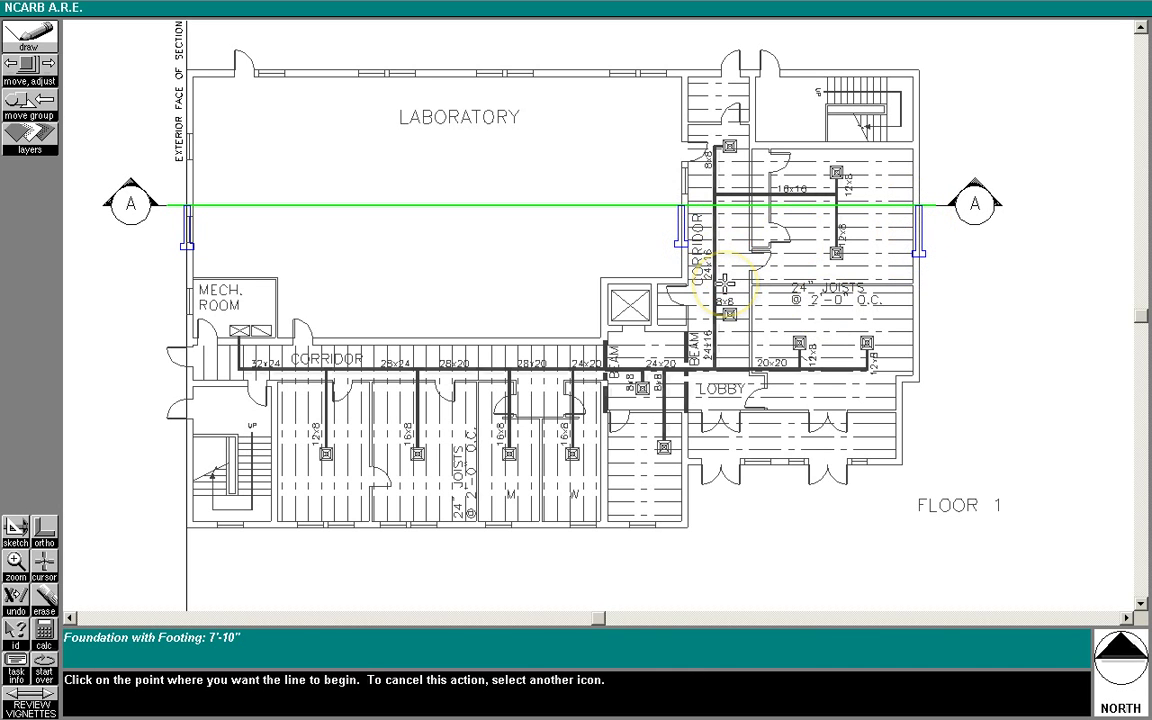
Step: Move the grade line exactly onto section line A and align the west foundation with the exterior wall directly beneath it
click(16, 562)
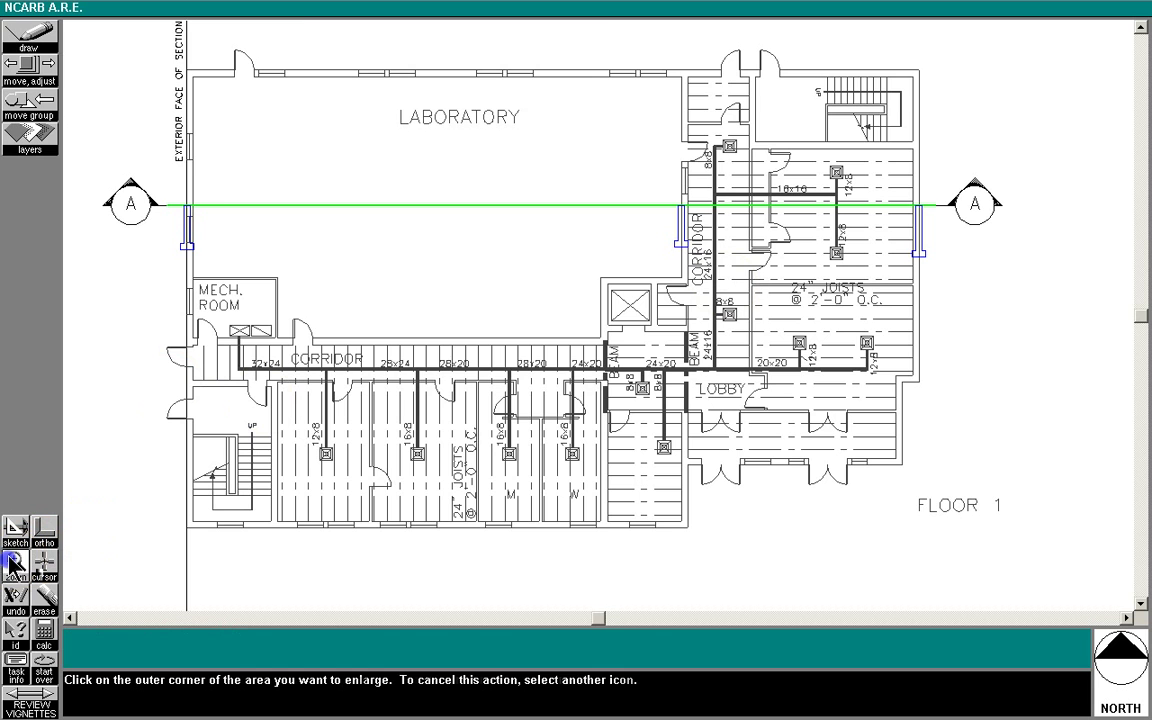
click(150, 181)
click(229, 292)
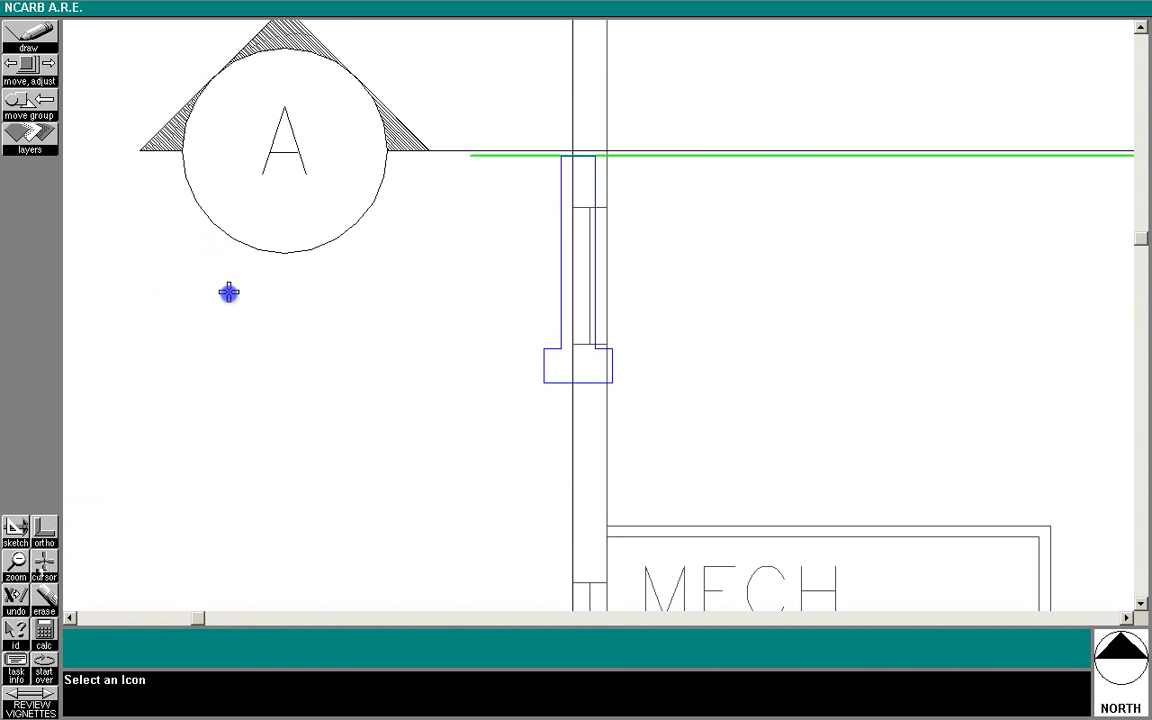
click(28, 66)
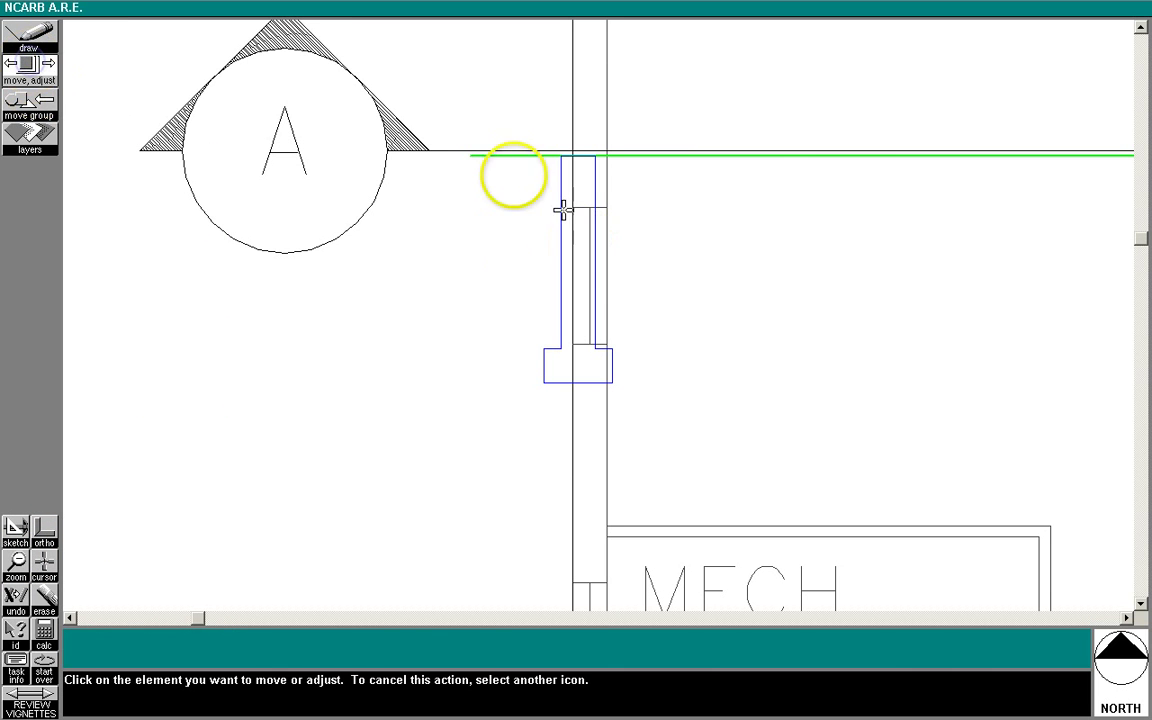
click(492, 152)
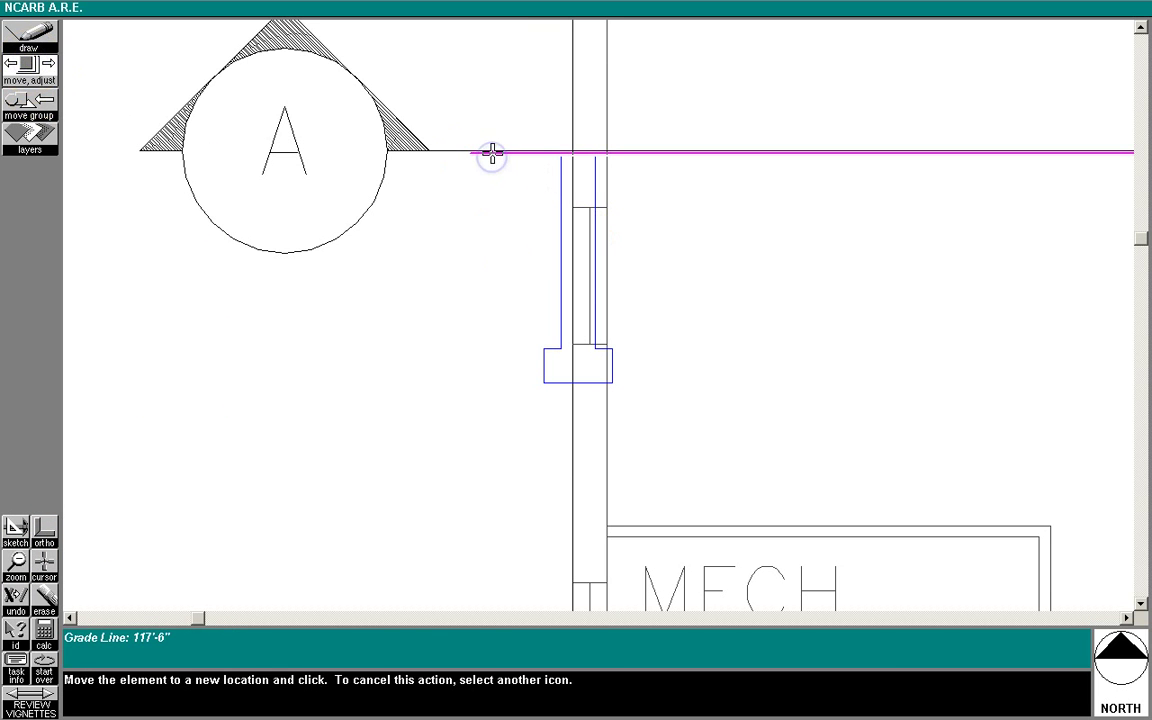
click(492, 150)
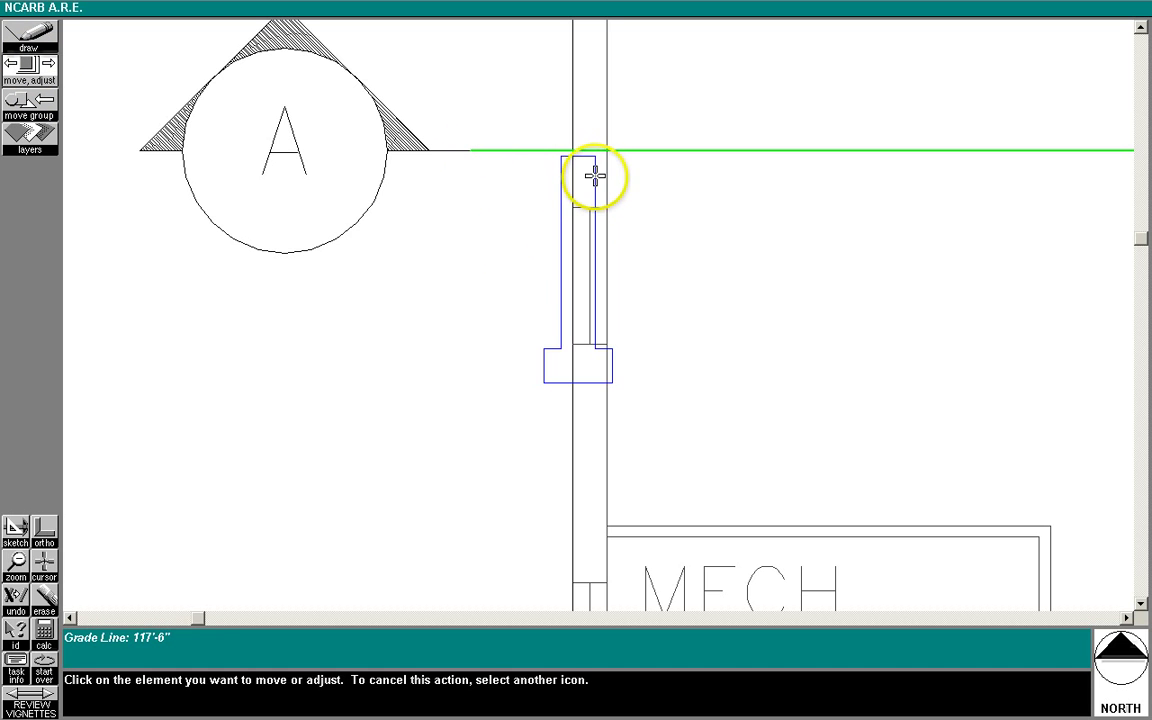
click(594, 176)
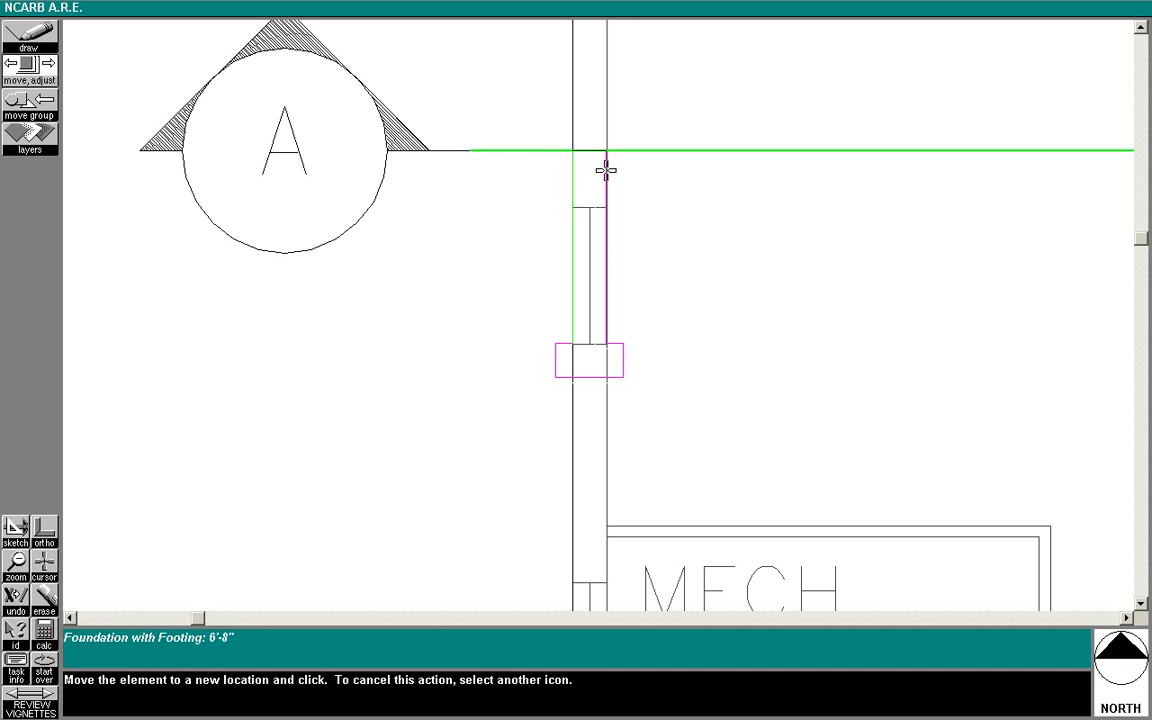
click(606, 171)
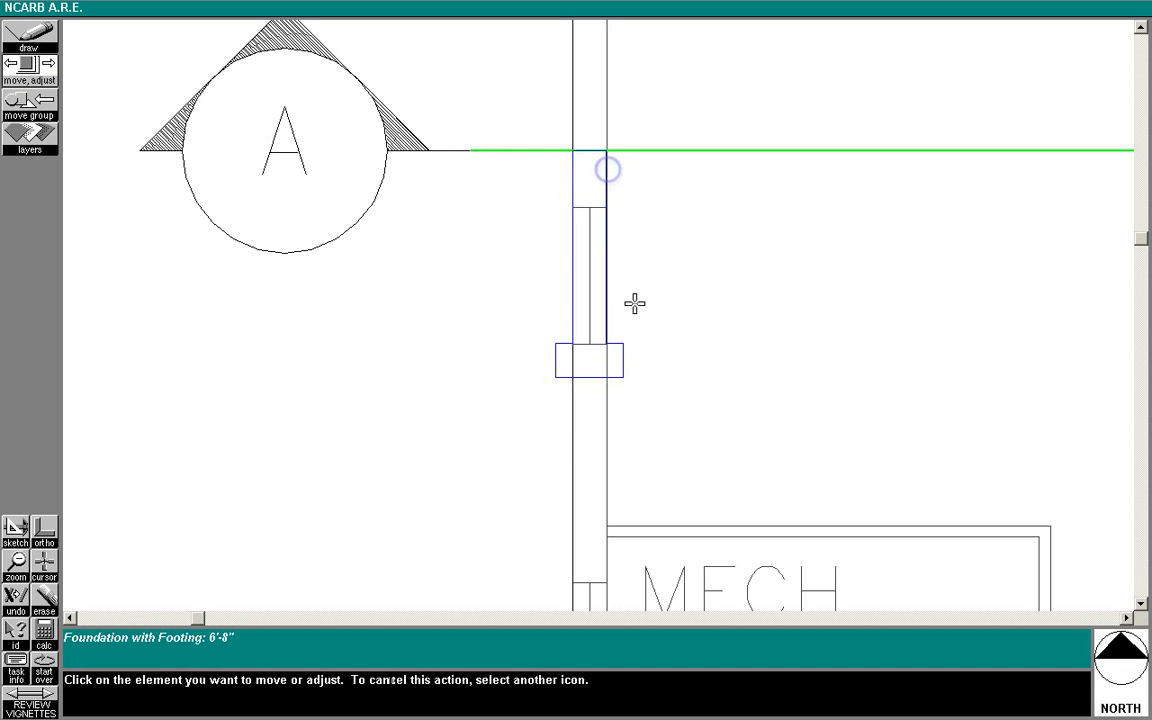
Step: Shorten the west foundation with footing to an overall depth of 5'-0"
click(563, 342)
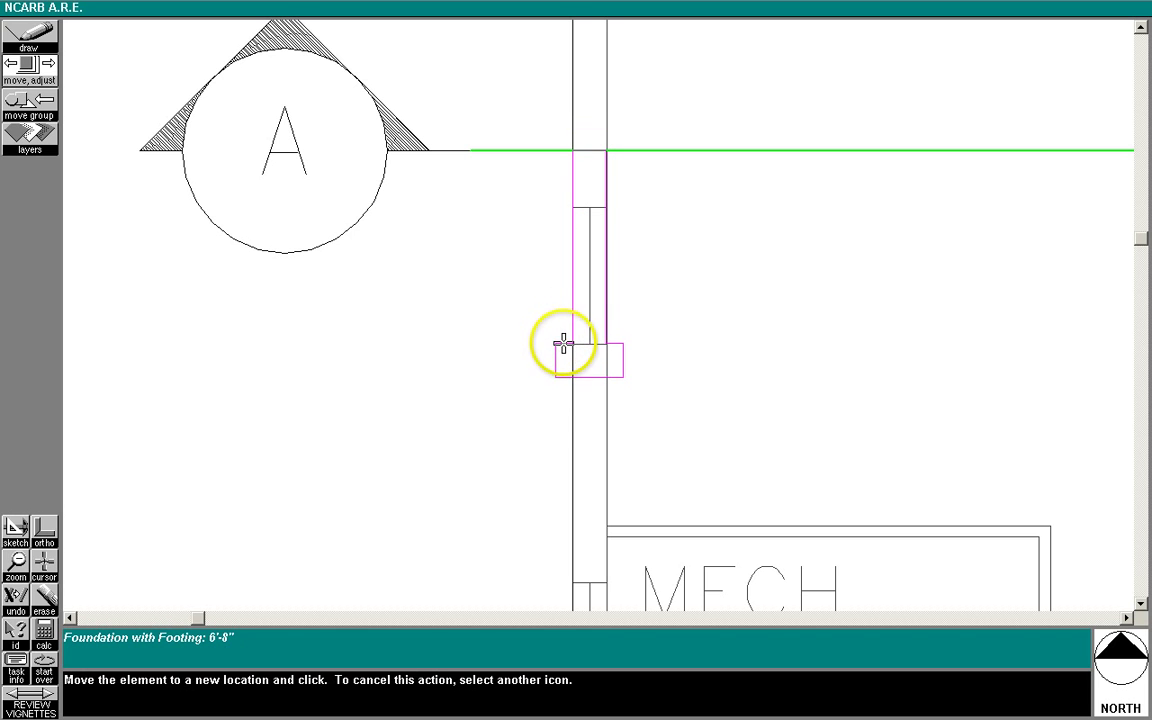
click(561, 347)
click(561, 378)
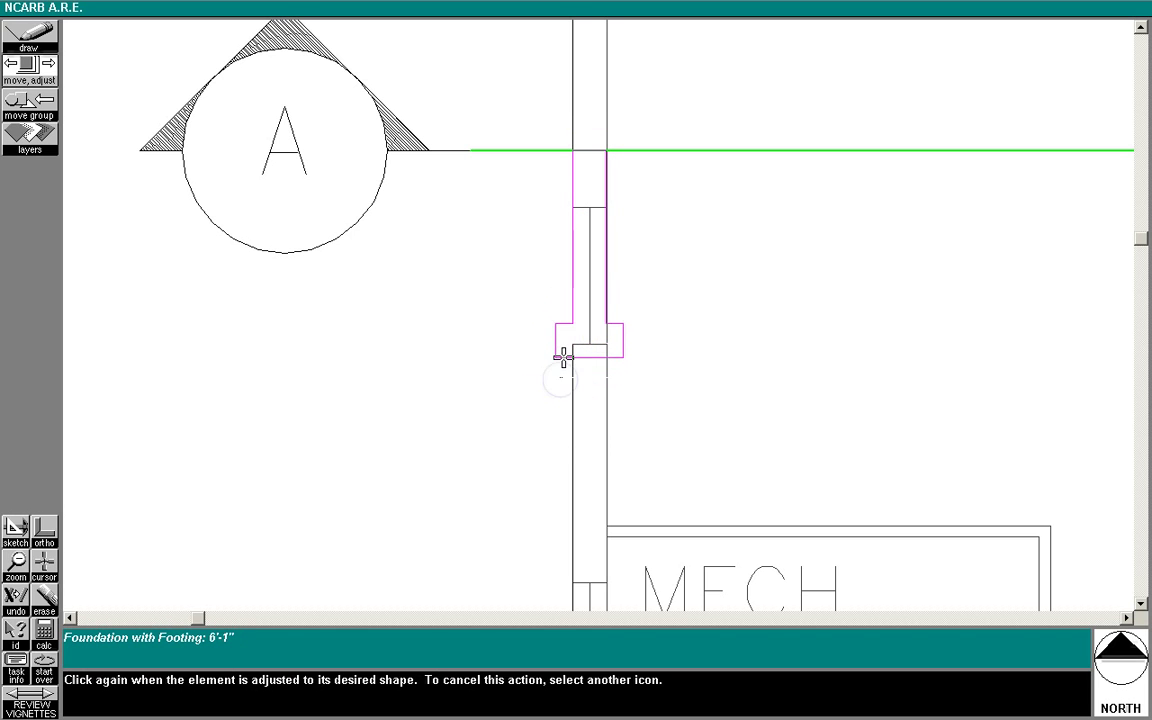
drag(563, 357, 563, 332)
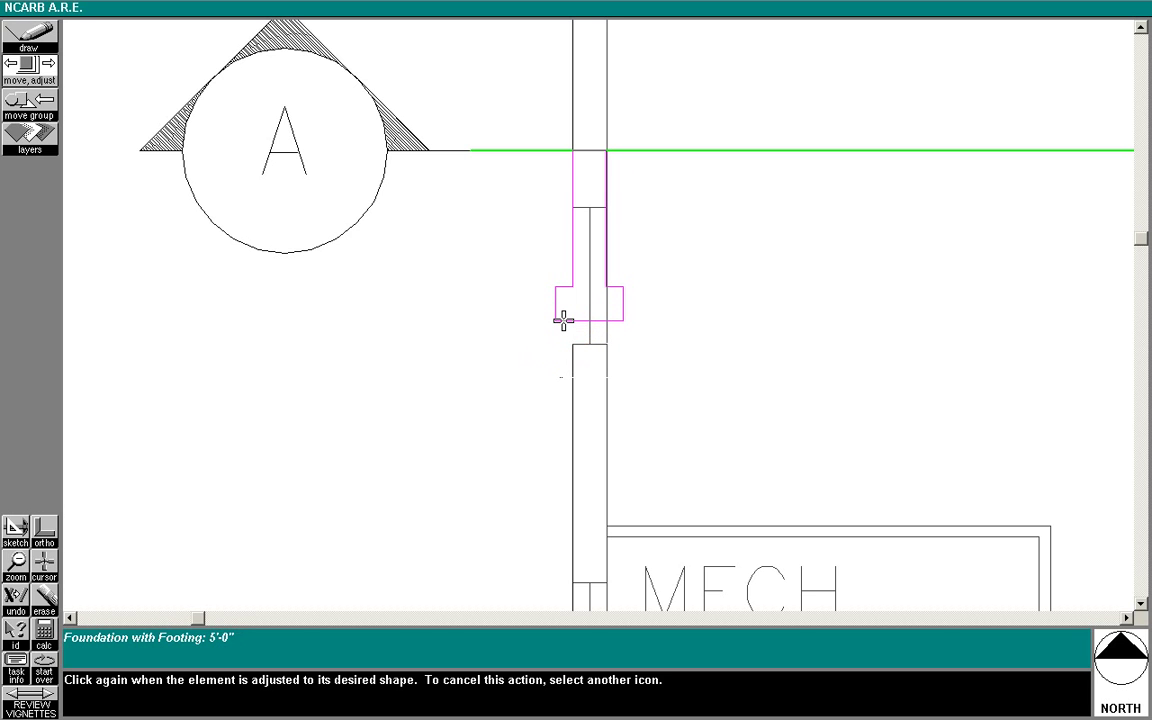
click(563, 320)
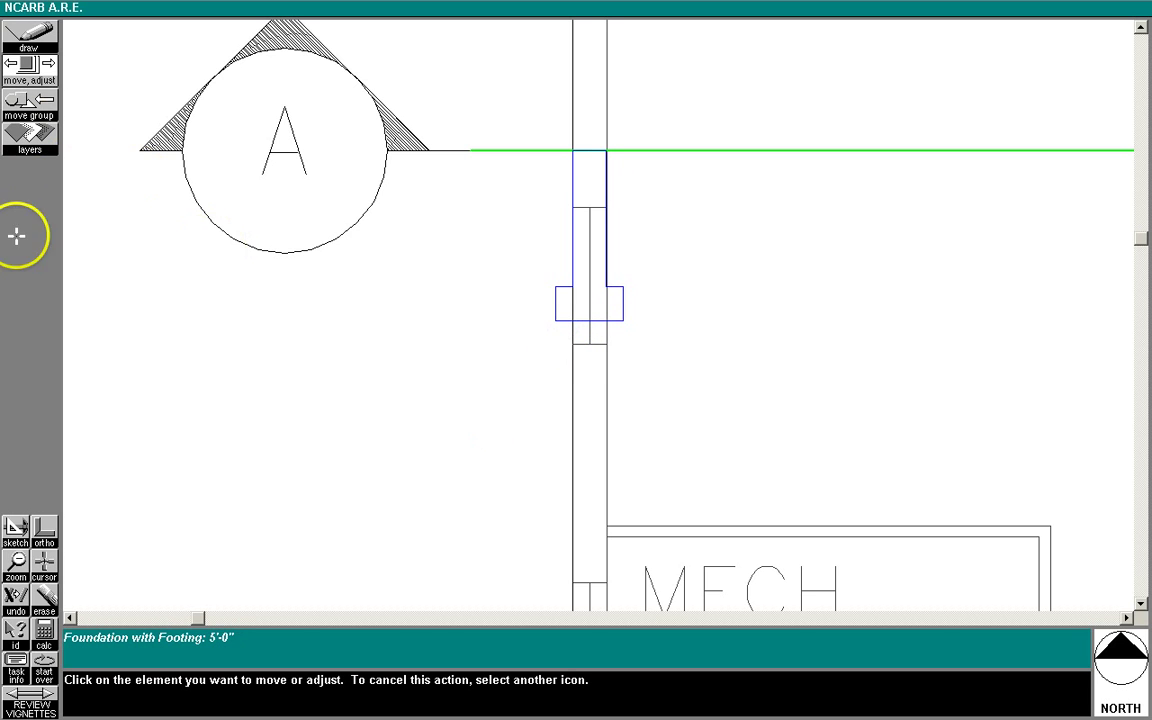
Step: Sketch a reference rectangle about 1'-7" wide and 5'-0" deep below the grade line, beside the west foundation
click(17, 530)
click(100, 141)
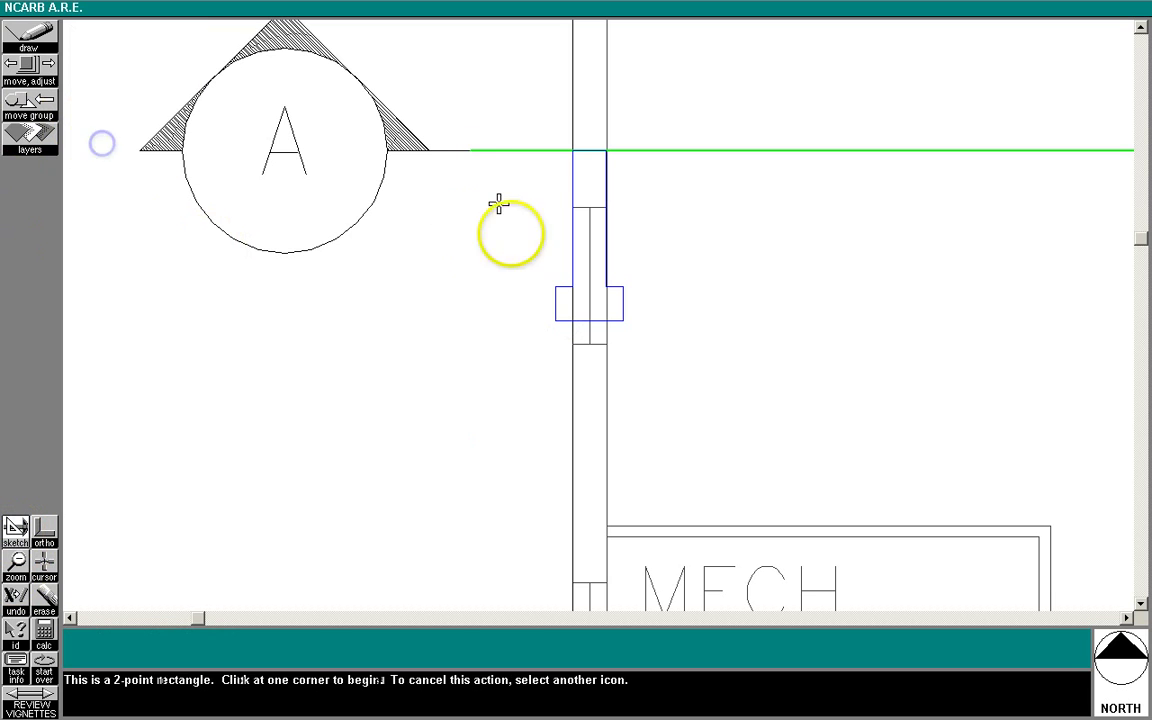
click(484, 150)
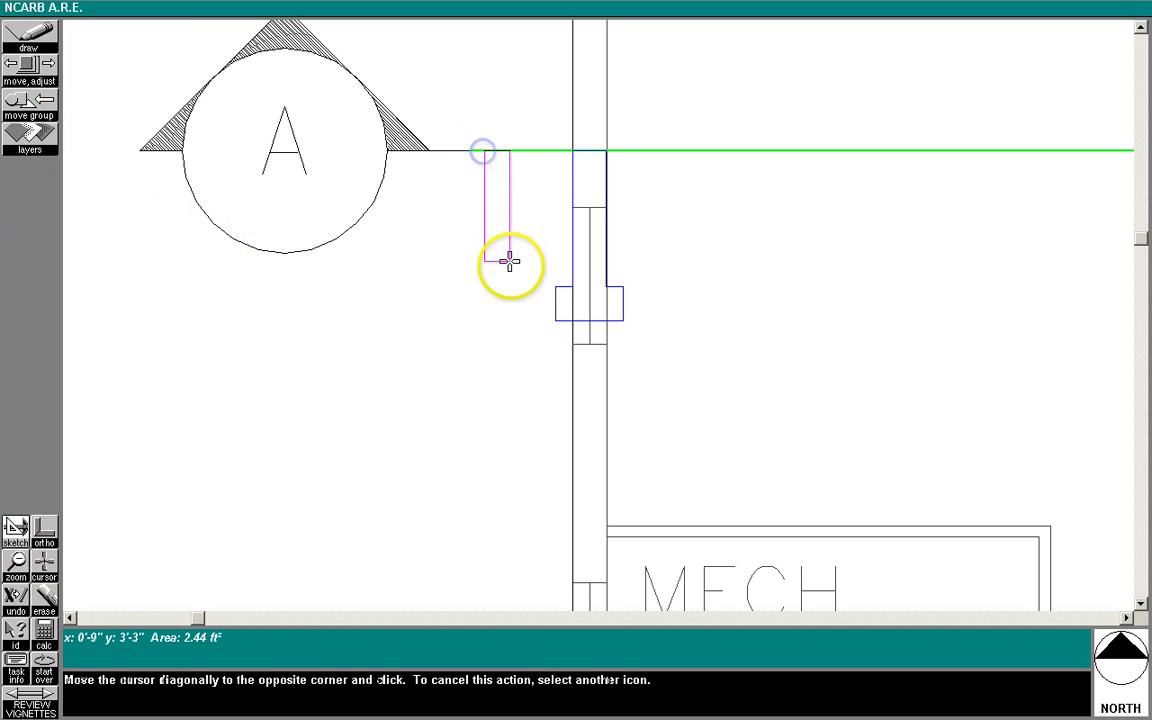
click(538, 320)
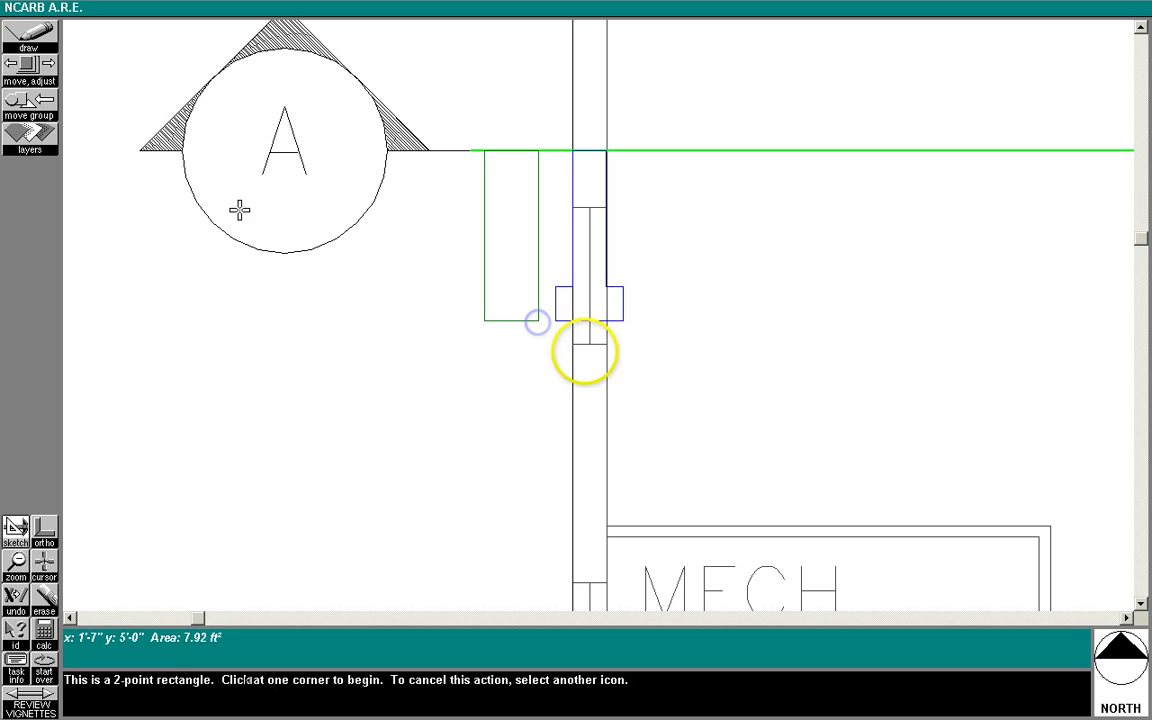
Step: Extend the west foundation to 6'-0" overall so its footing starts level with the bottom of the sketch rectangle
click(40, 72)
click(530, 328)
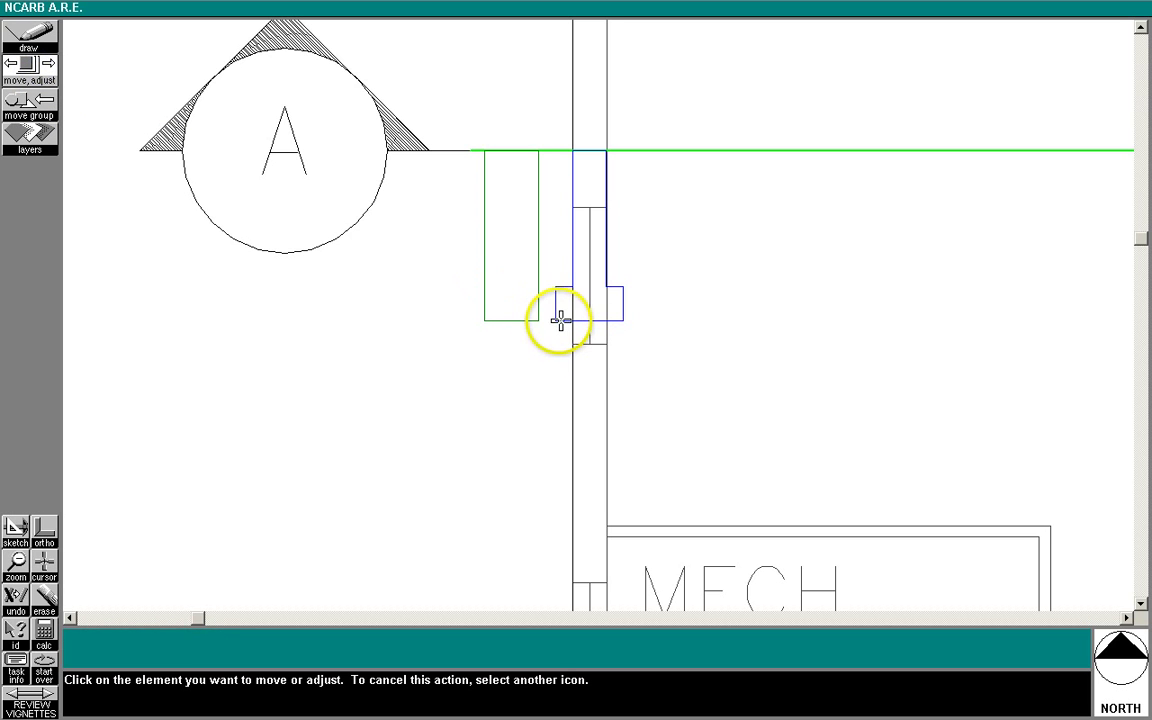
click(560, 320)
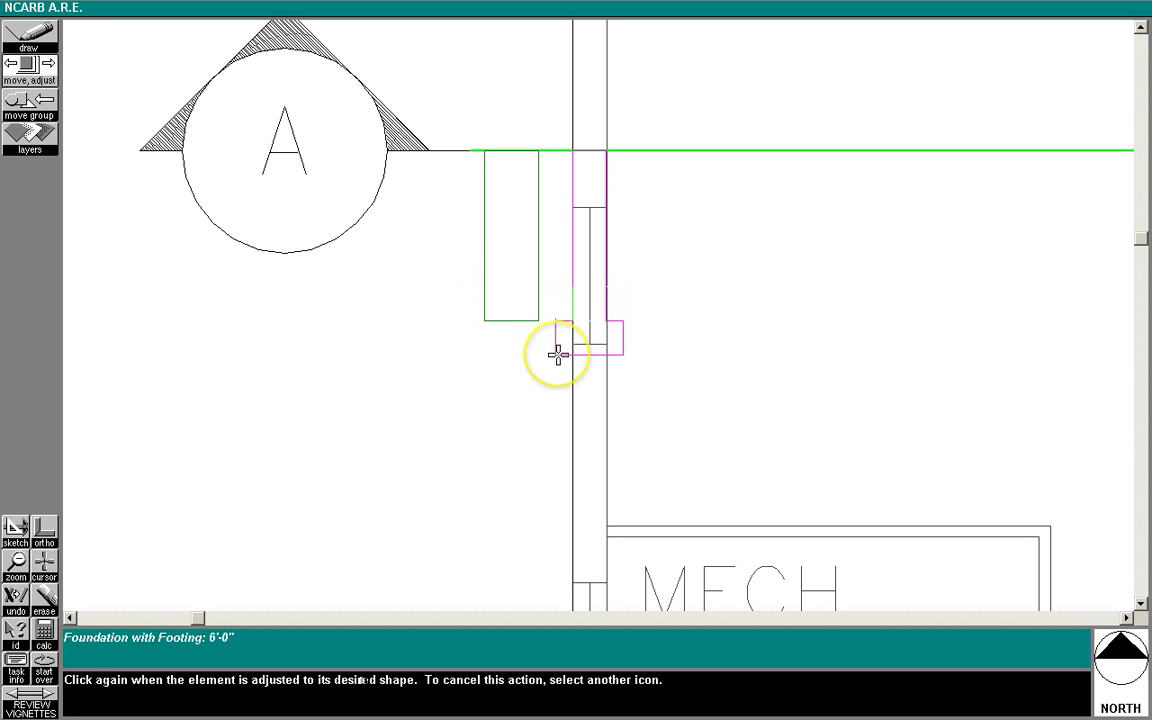
click(558, 354)
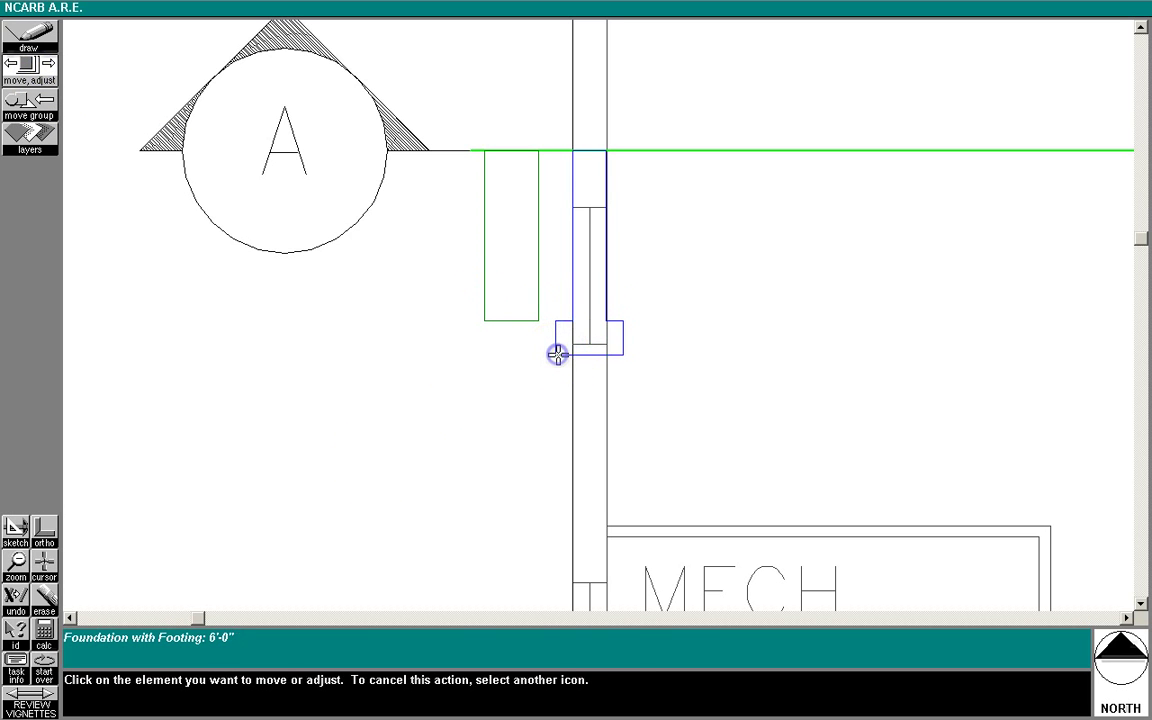
Step: Erase the reference sketch rectangle beside the west foundation
click(45, 605)
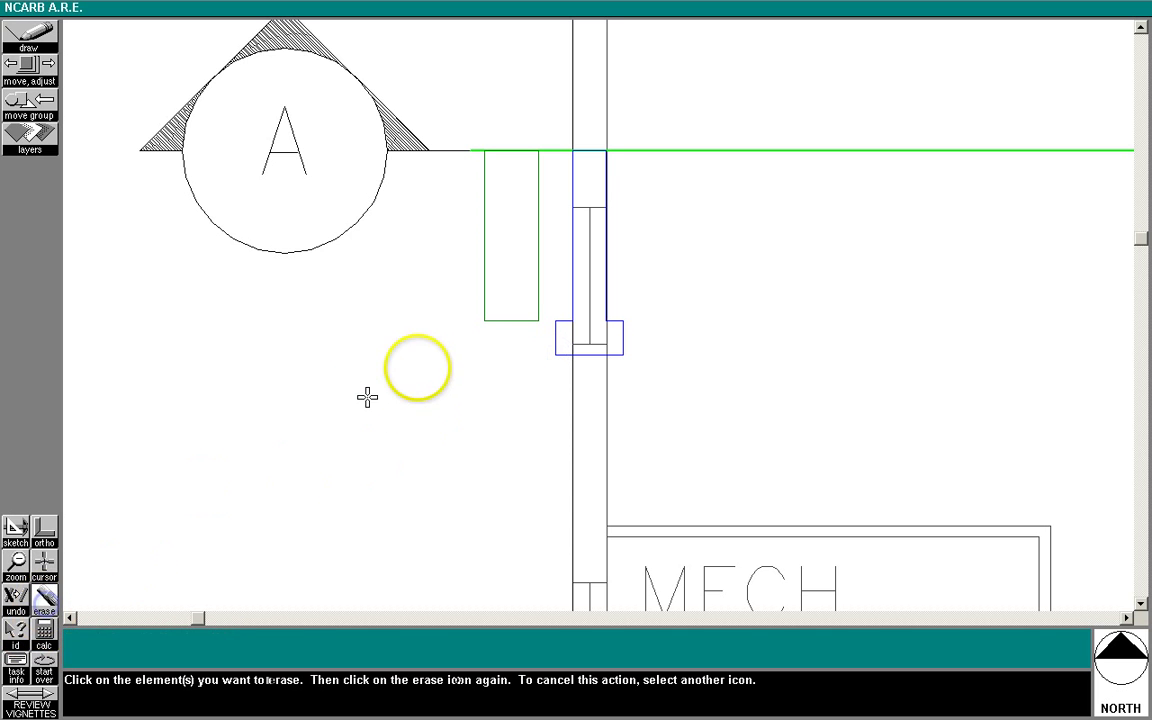
click(486, 320)
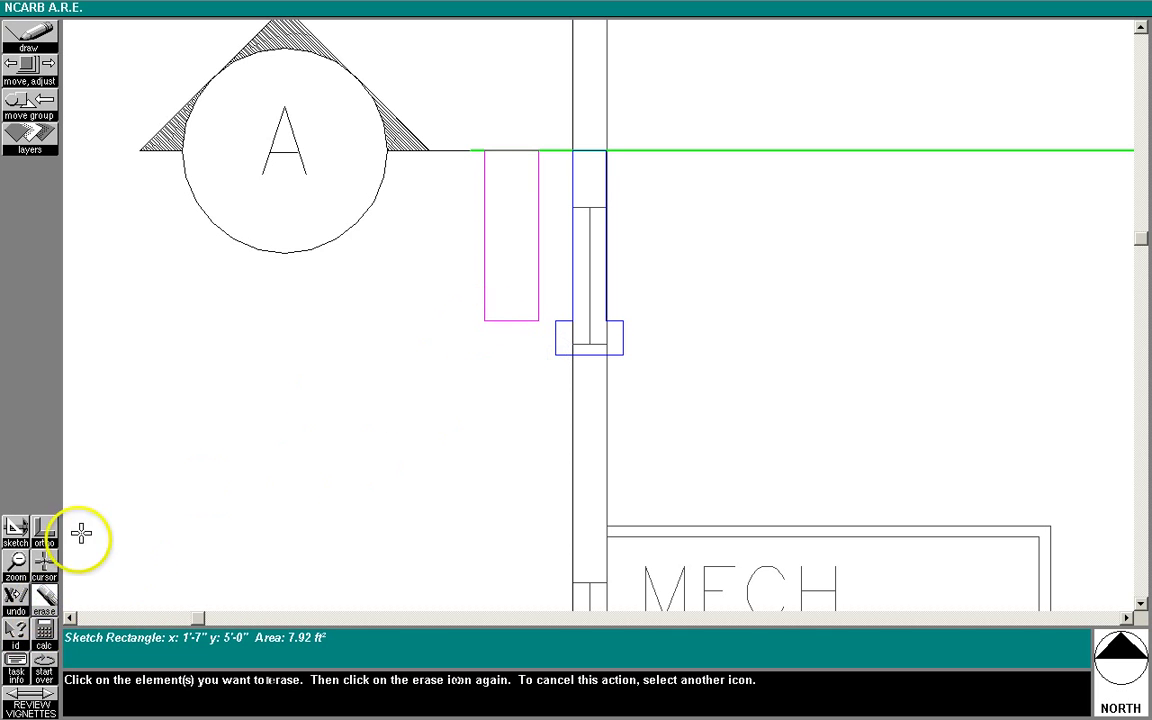
click(45, 605)
Step: Align the middle foundation with the wall between laboratory and corridor, its top on the grade line, and shorten it to 6'-0" overall
click(16, 562)
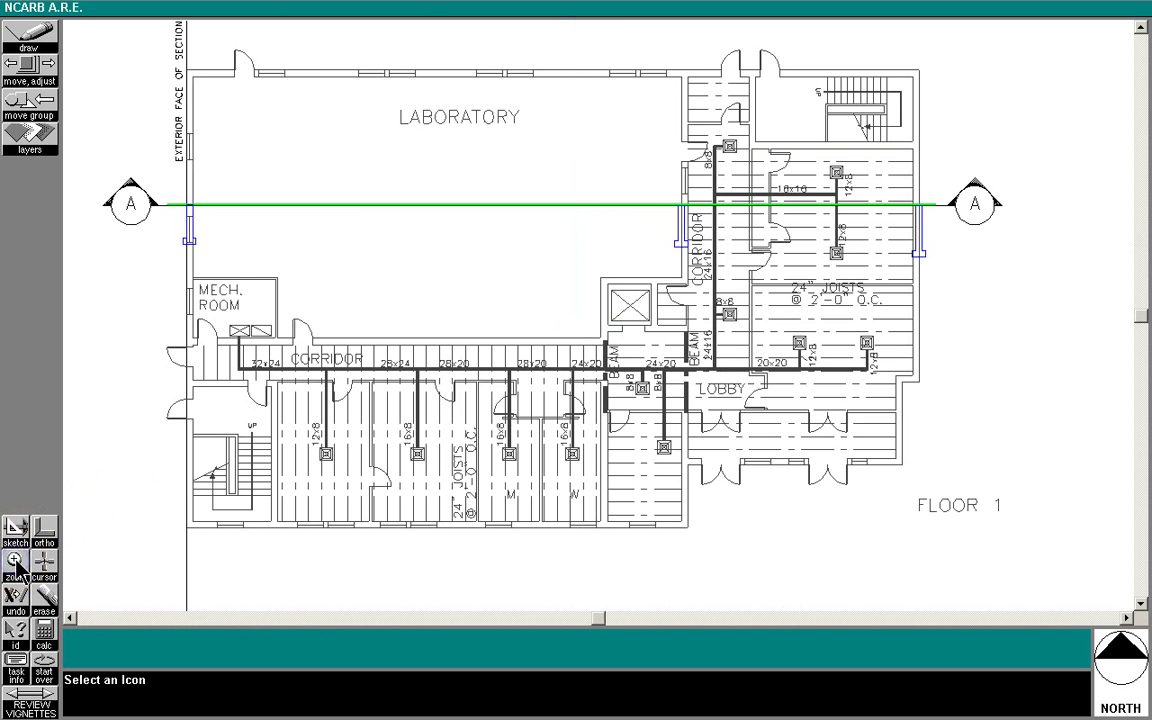
click(16, 562)
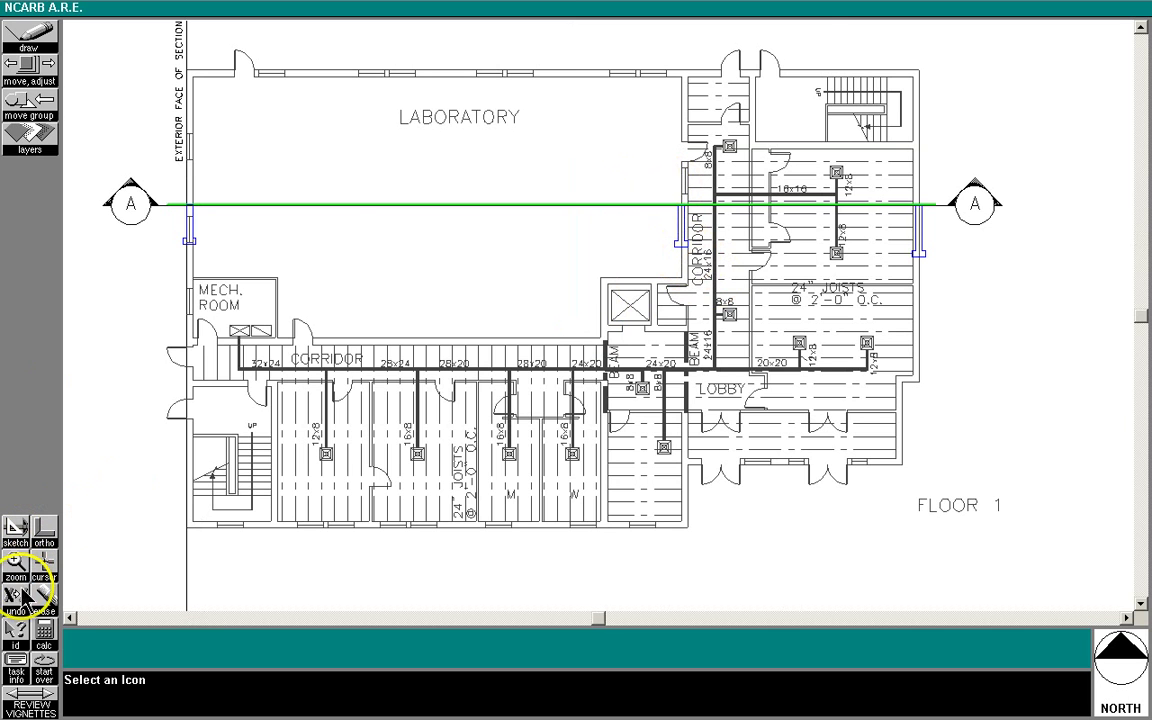
click(653, 185)
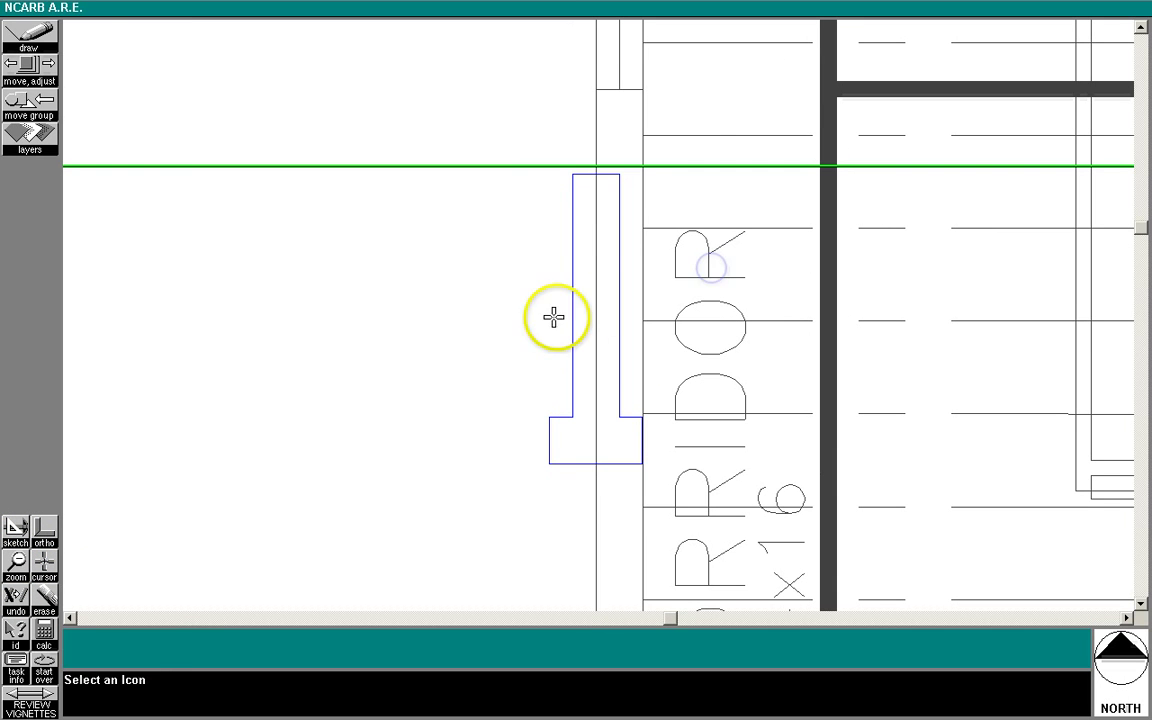
click(30, 68)
click(617, 216)
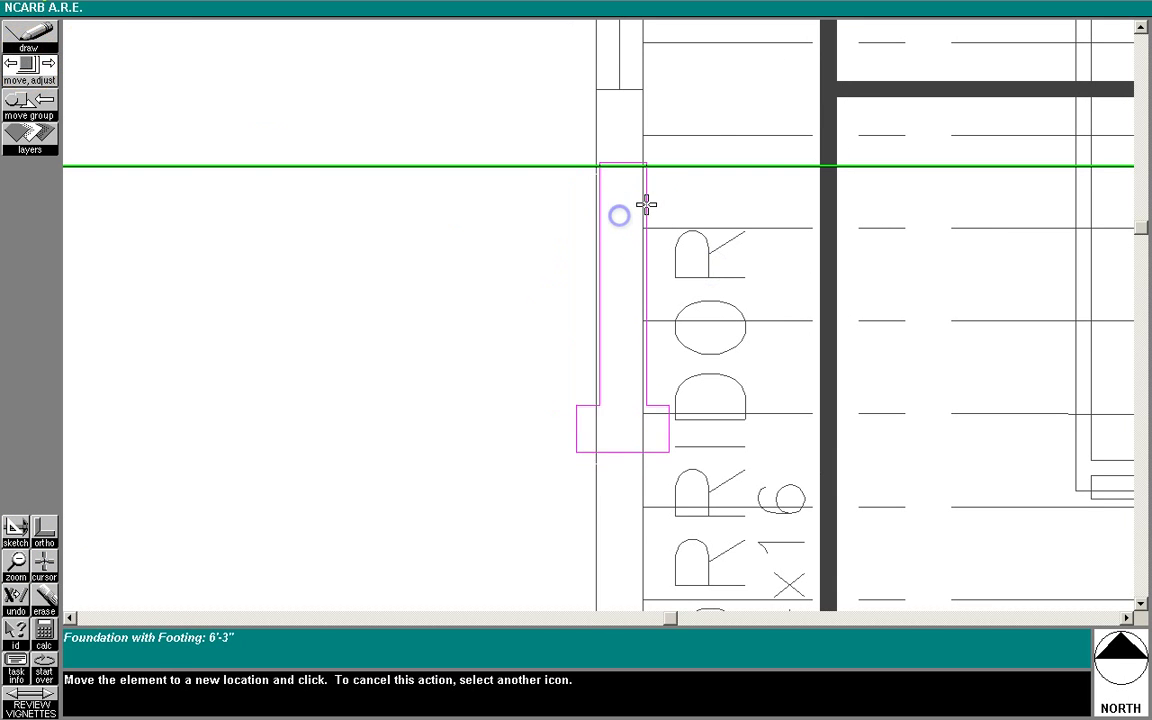
click(642, 210)
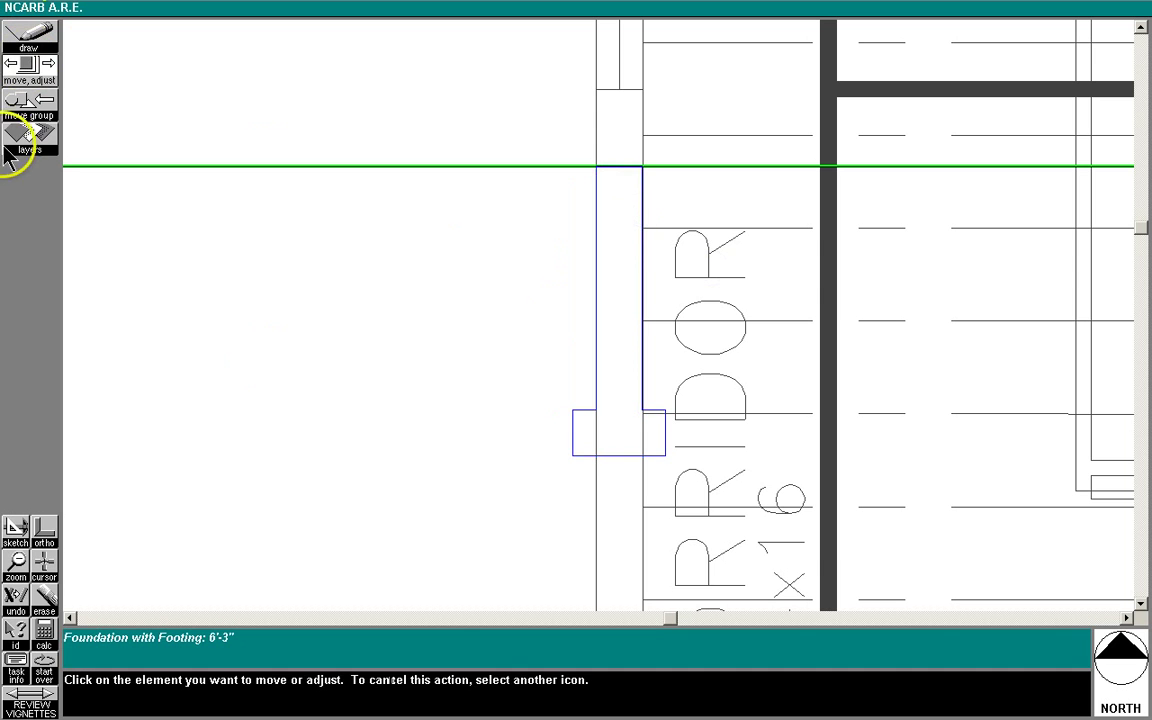
click(581, 456)
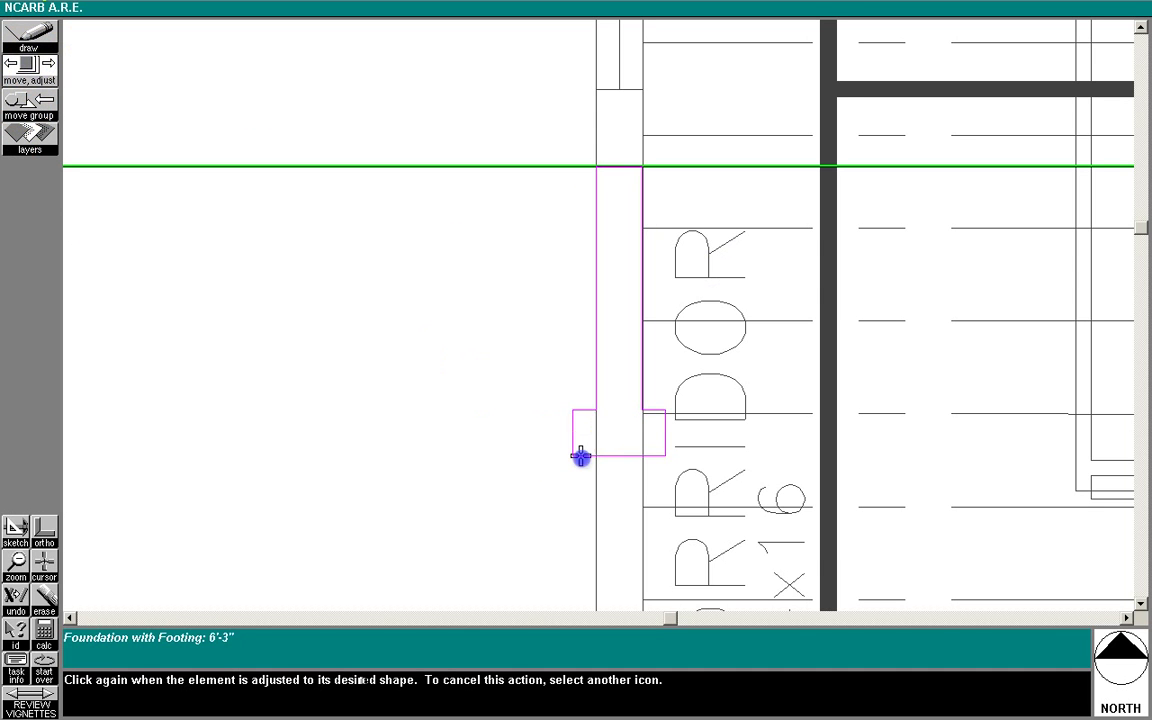
drag(581, 429, 584, 447)
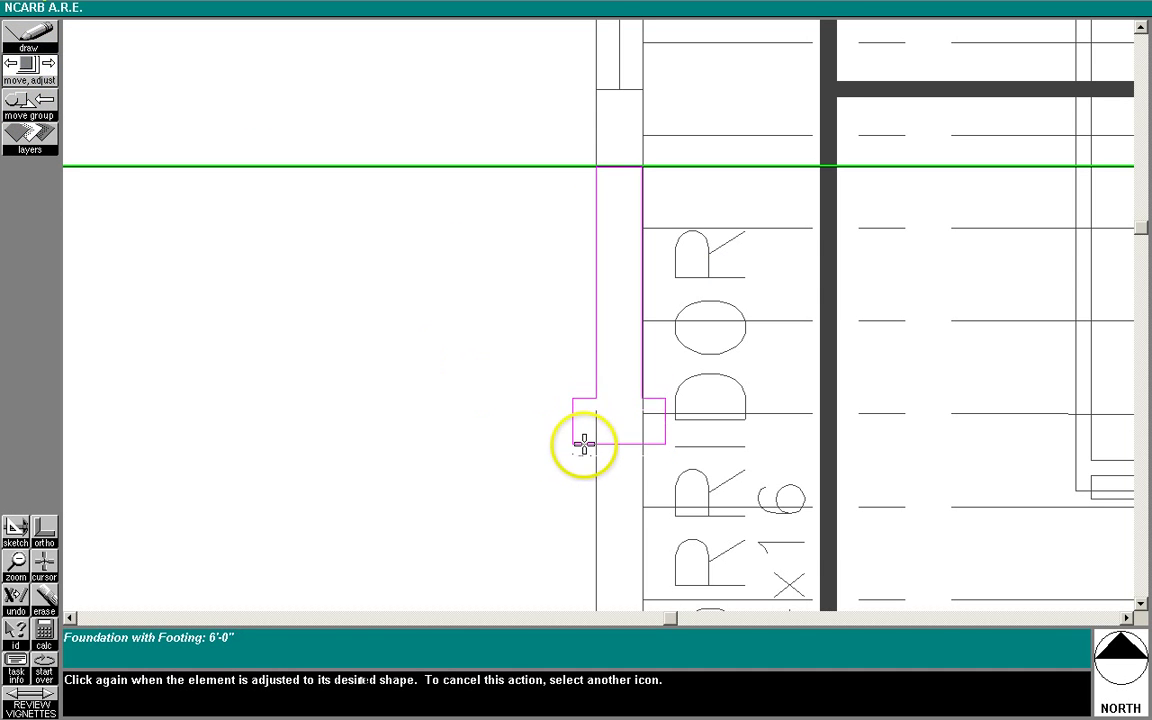
click(584, 444)
Step: Align the east foundation with the east exterior wall, its top on the grade line, and shorten it to 6'-0" overall
click(18, 565)
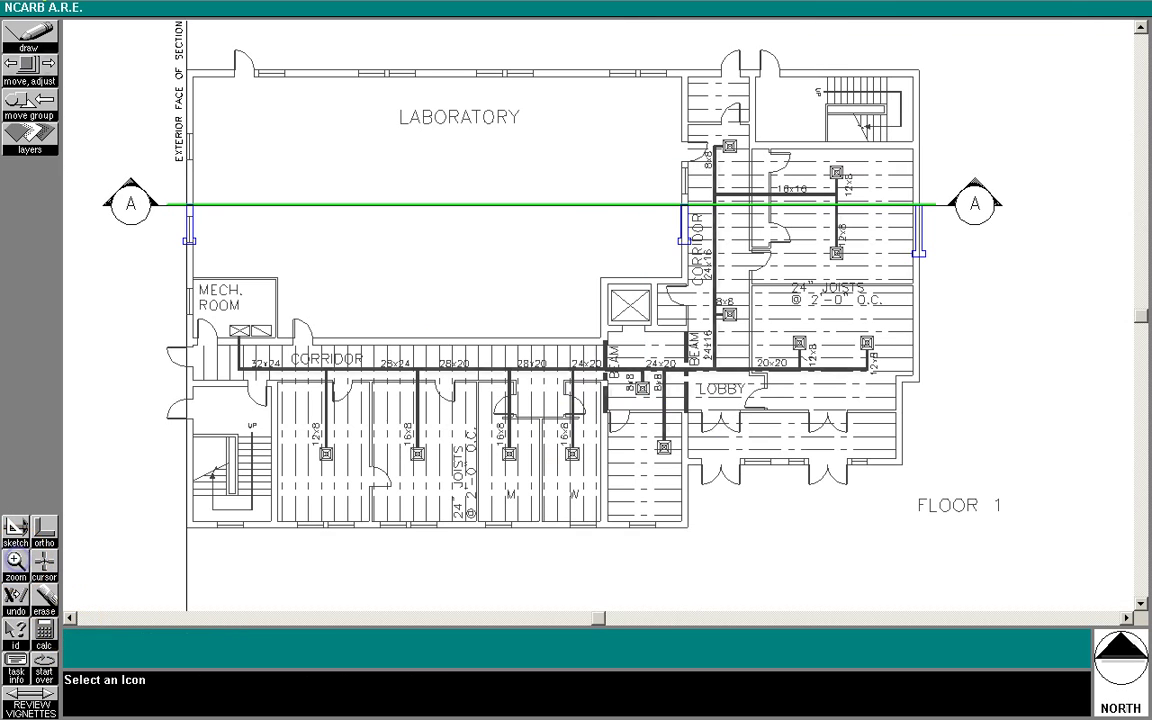
click(16, 562)
click(836, 188)
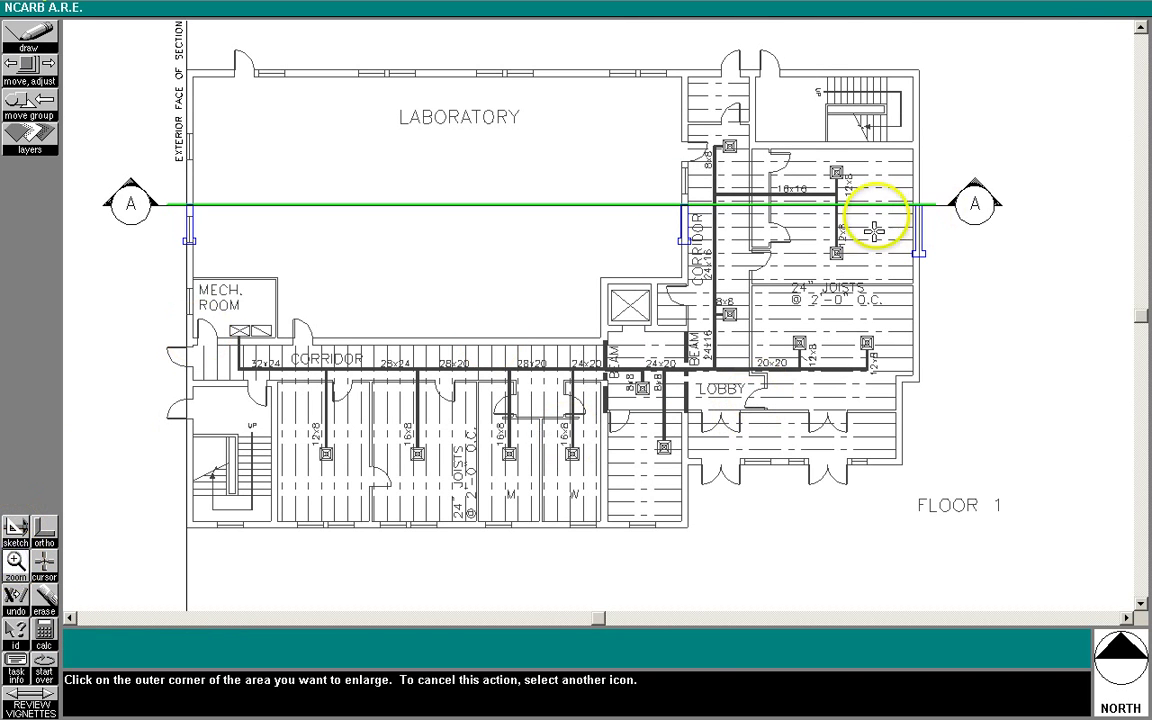
click(959, 267)
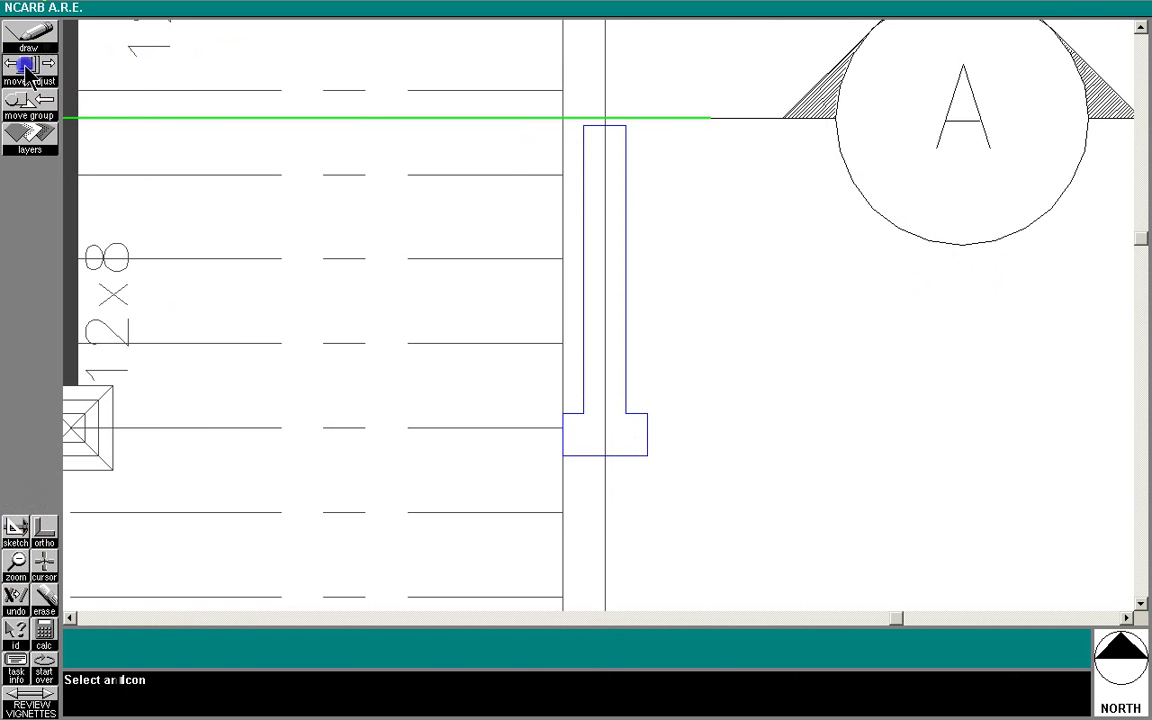
click(29, 68)
click(625, 157)
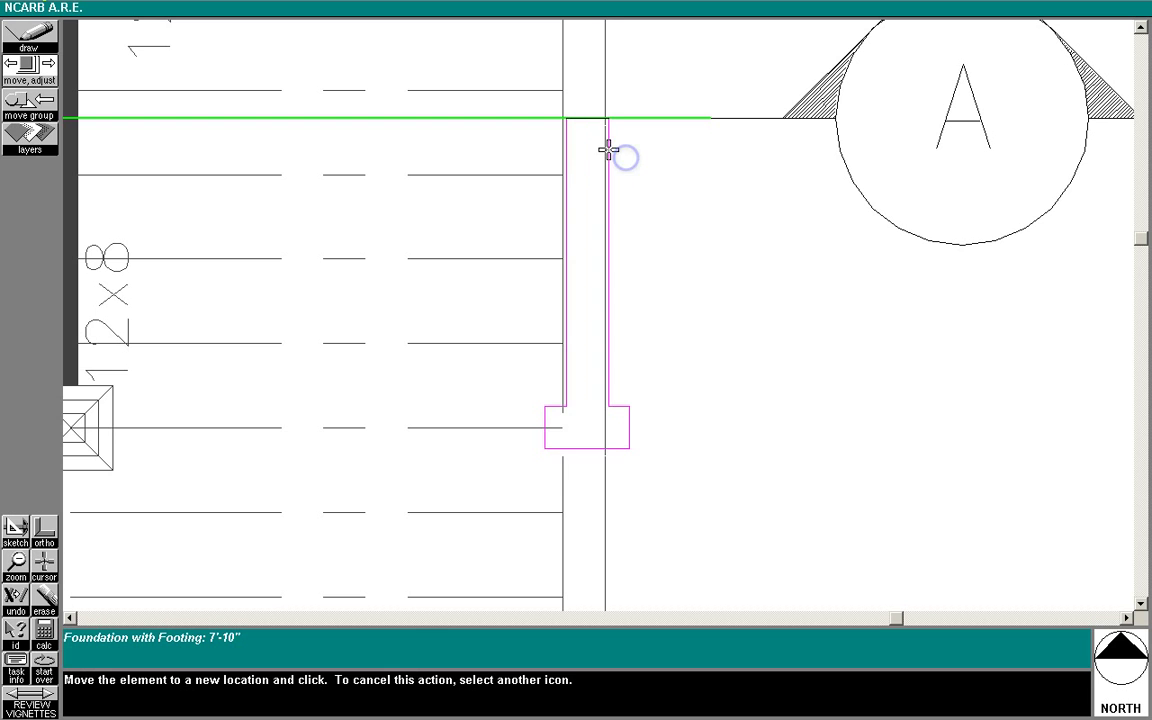
click(606, 149)
click(551, 449)
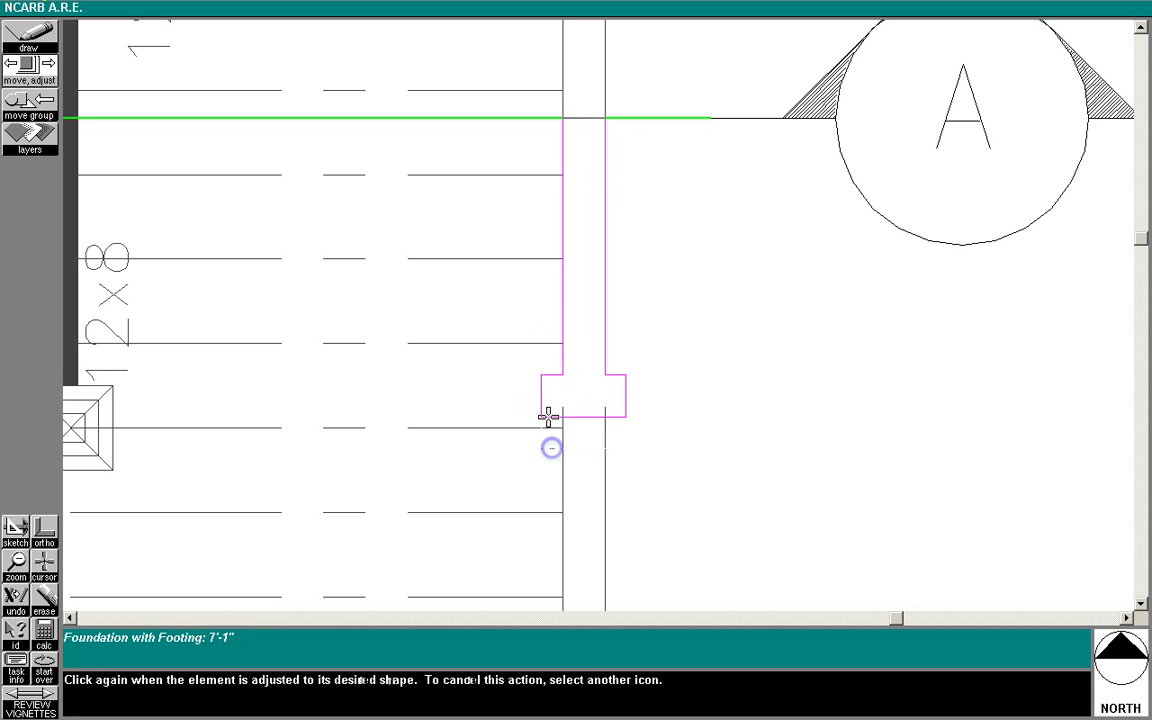
click(548, 372)
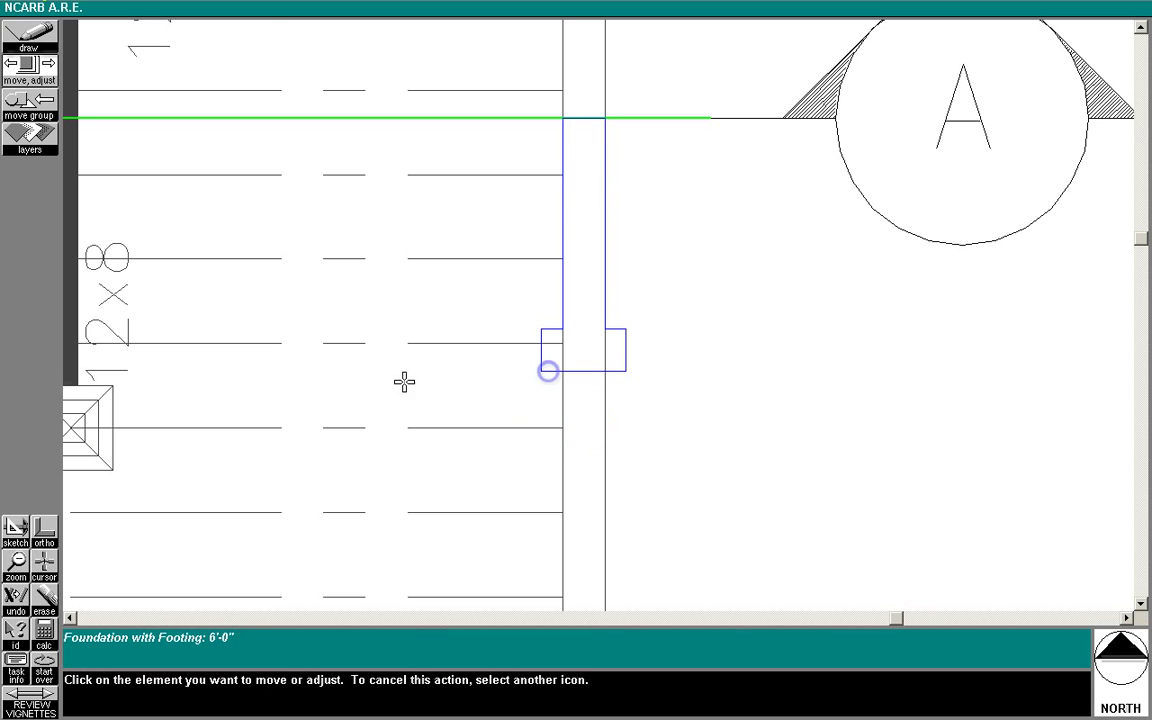
Step: Draw 1'-0" exterior/bearing walls up from the west, middle and east foundations, about 22'-5", 25'-2" and 24'-4" high
click(16, 558)
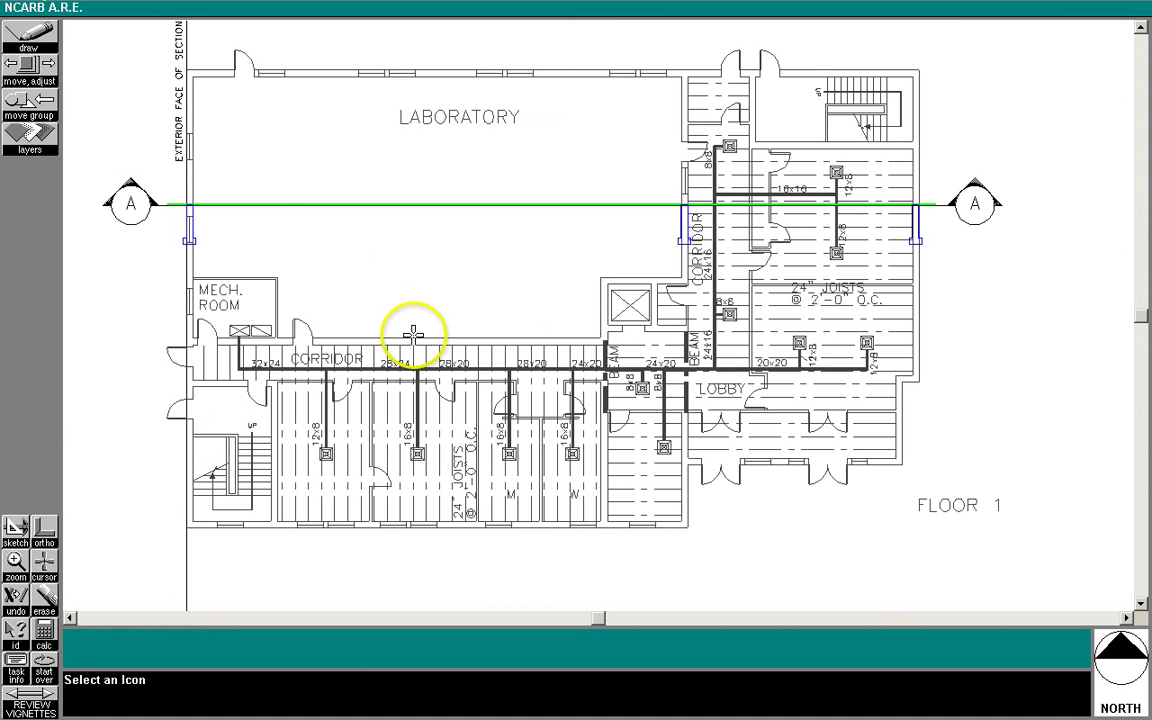
click(30, 45)
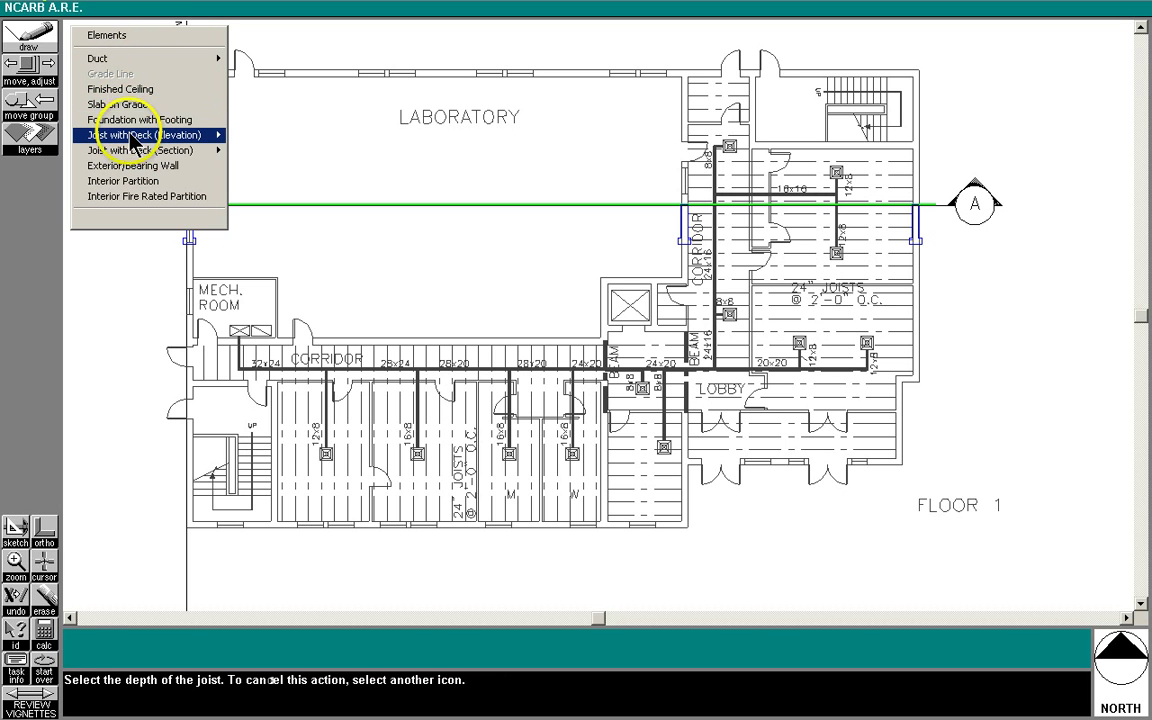
click(131, 166)
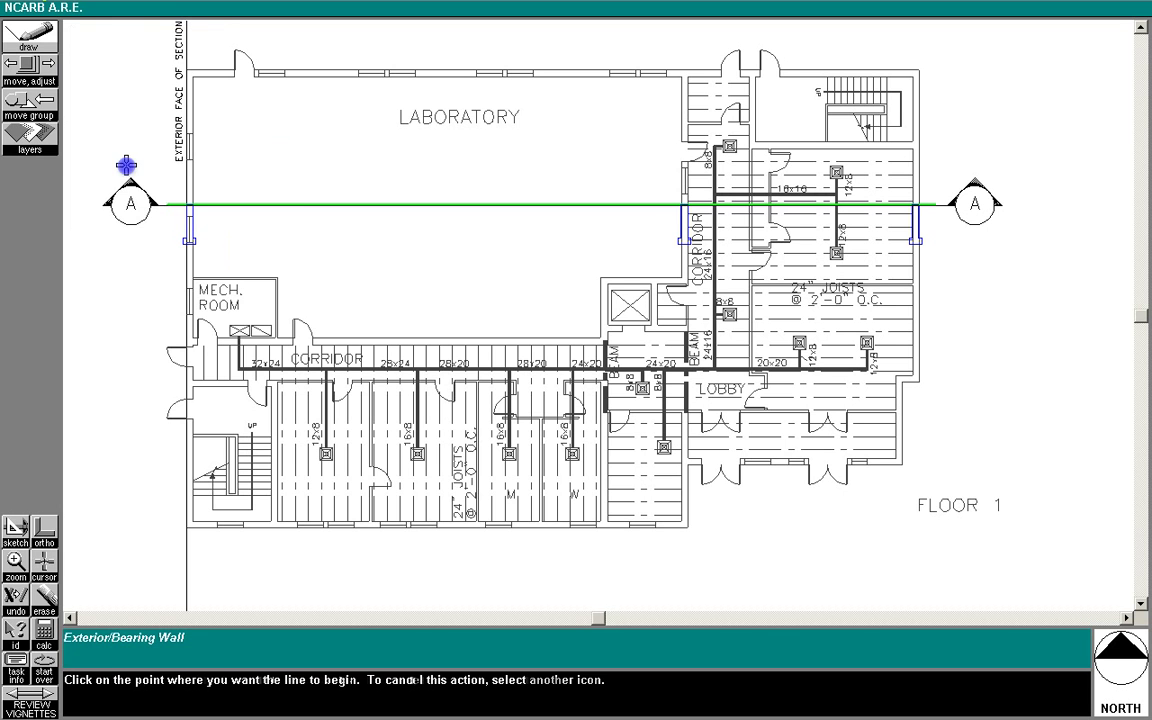
click(190, 206)
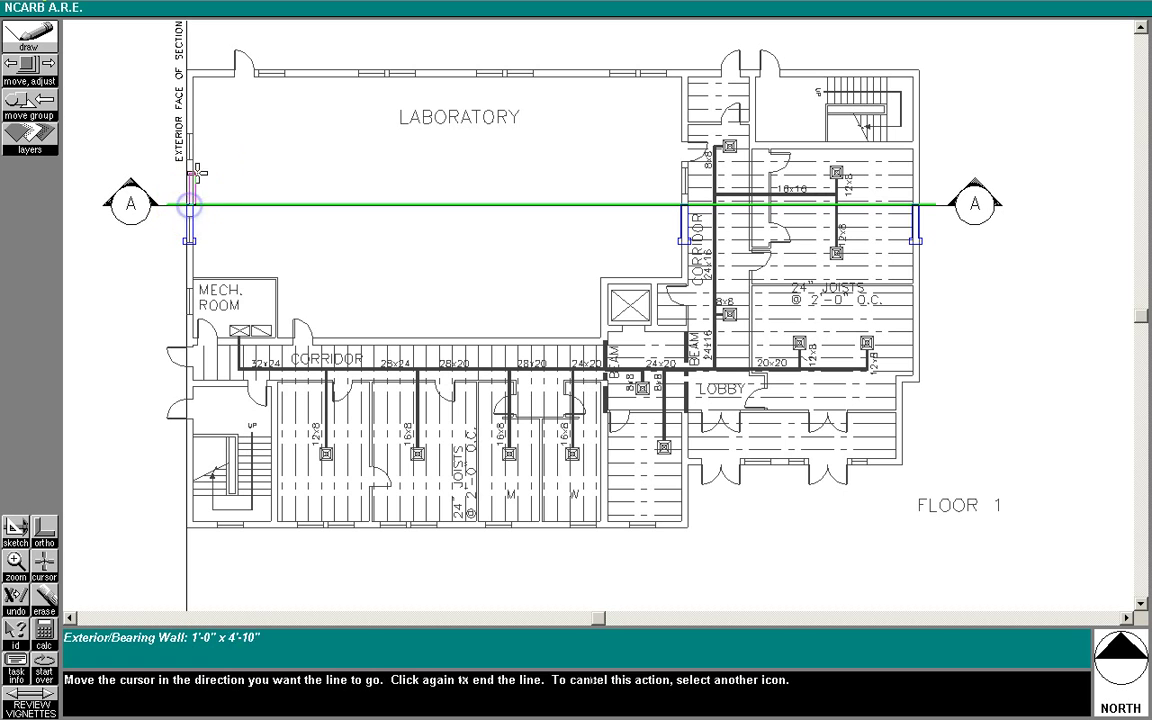
click(195, 55)
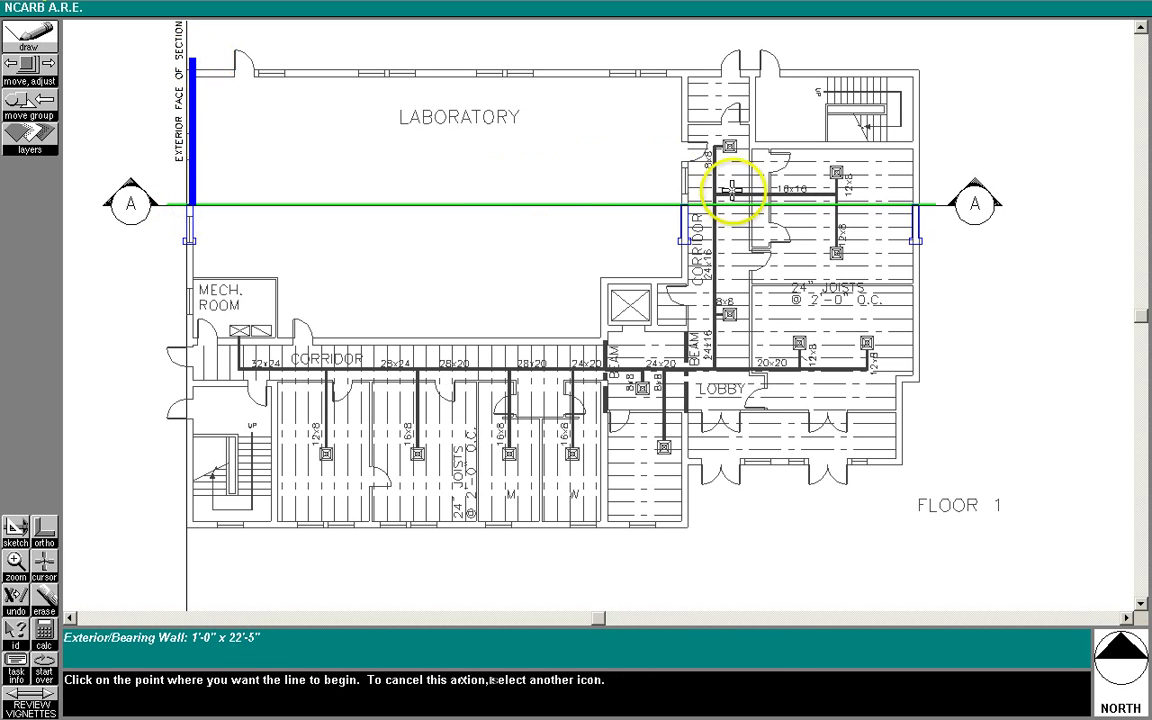
click(684, 204)
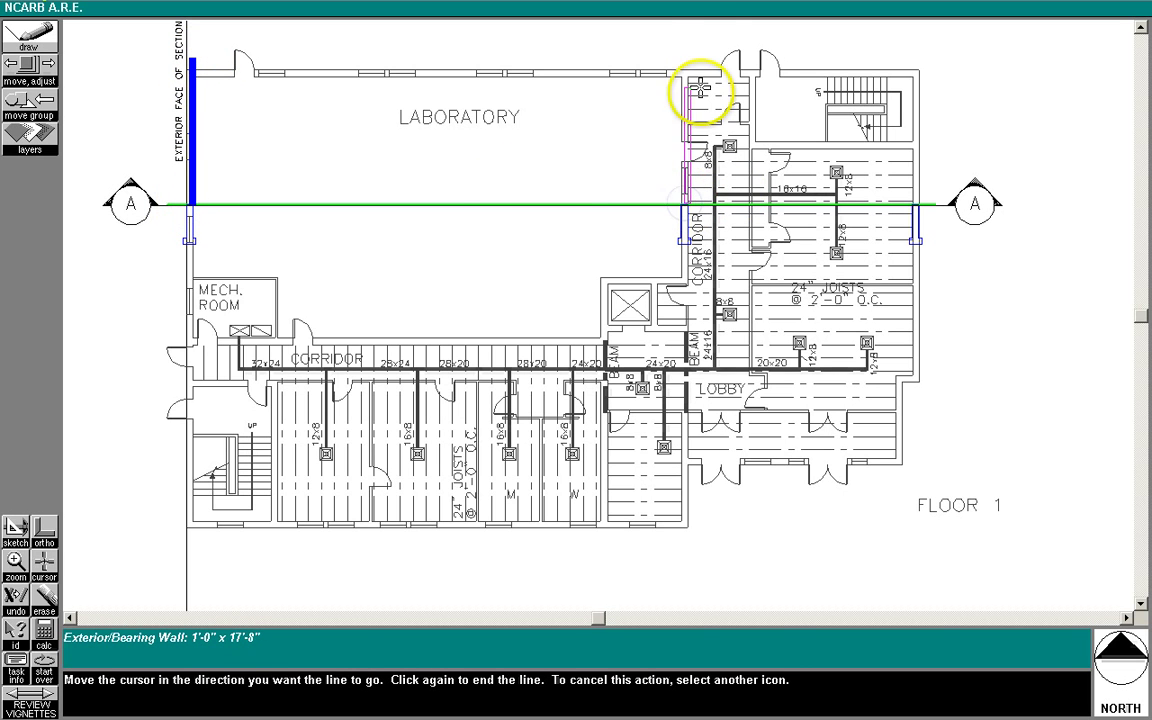
click(689, 38)
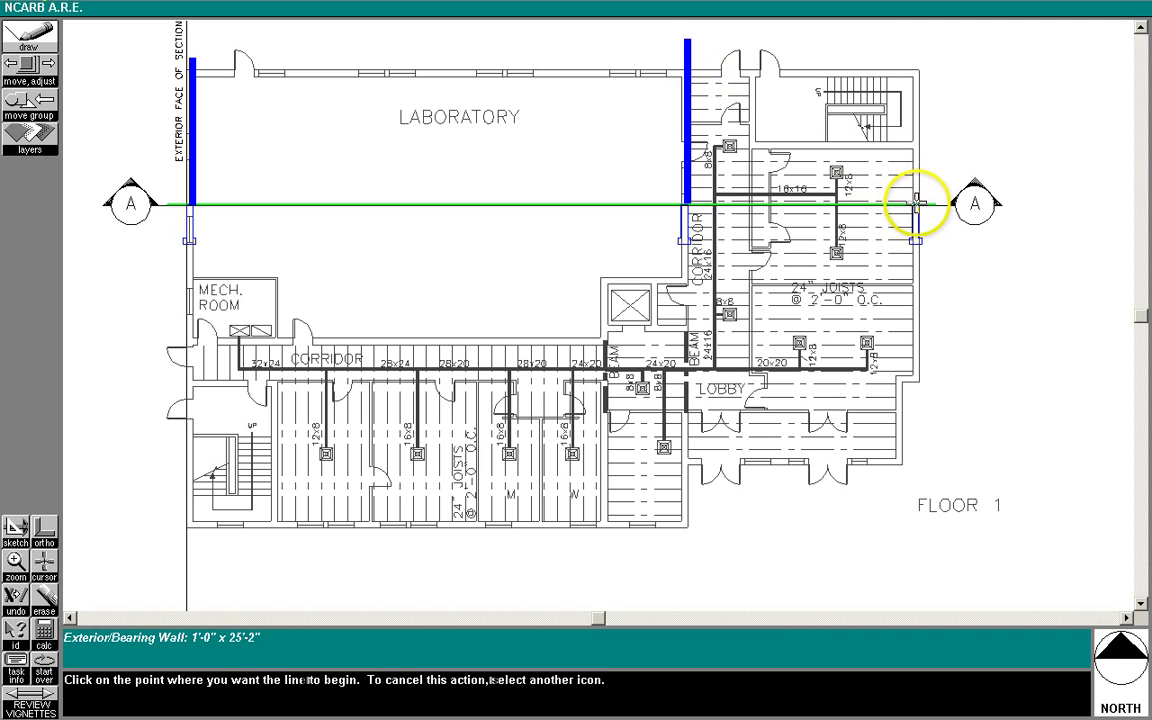
click(916, 204)
click(913, 44)
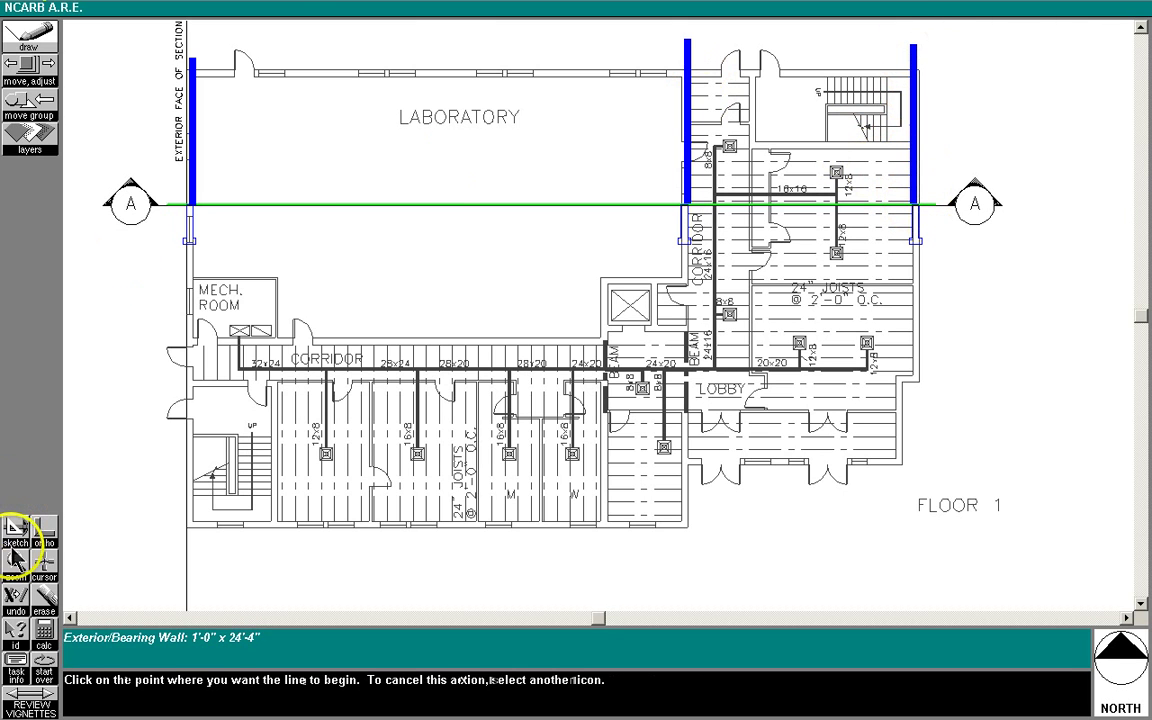
Step: Move the west bearing wall flush with the faces of its foundation, keeping its base on the grade line
click(16, 557)
click(165, 237)
click(245, 148)
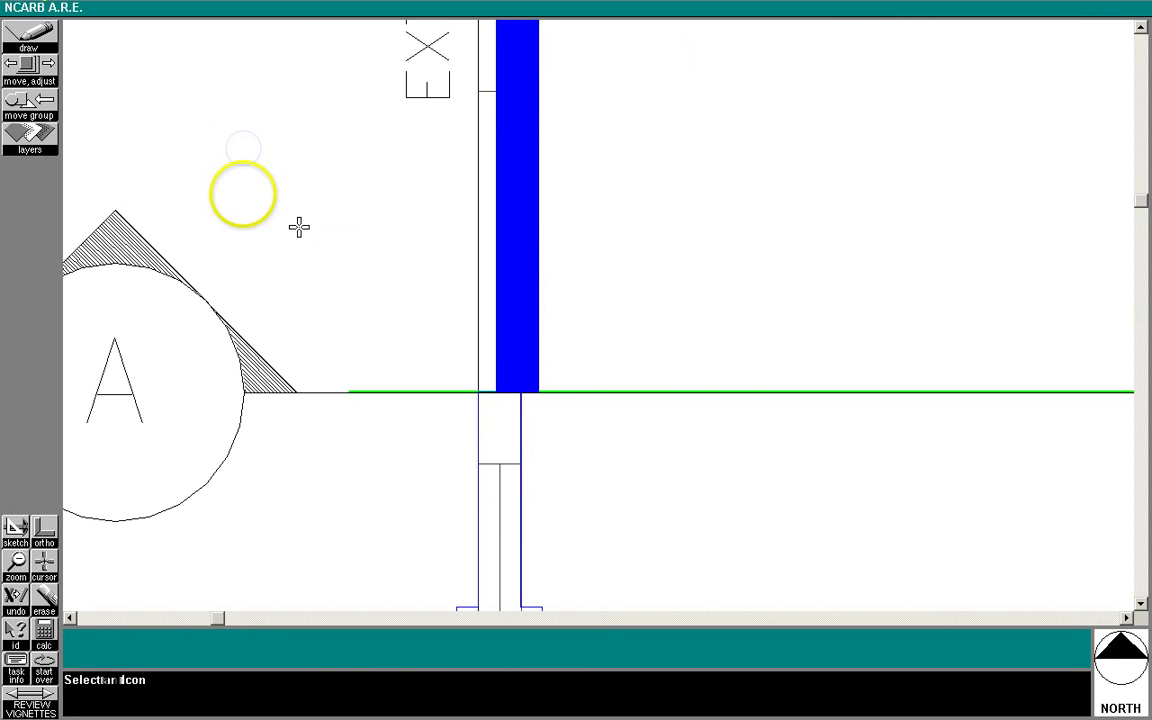
click(35, 68)
click(485, 323)
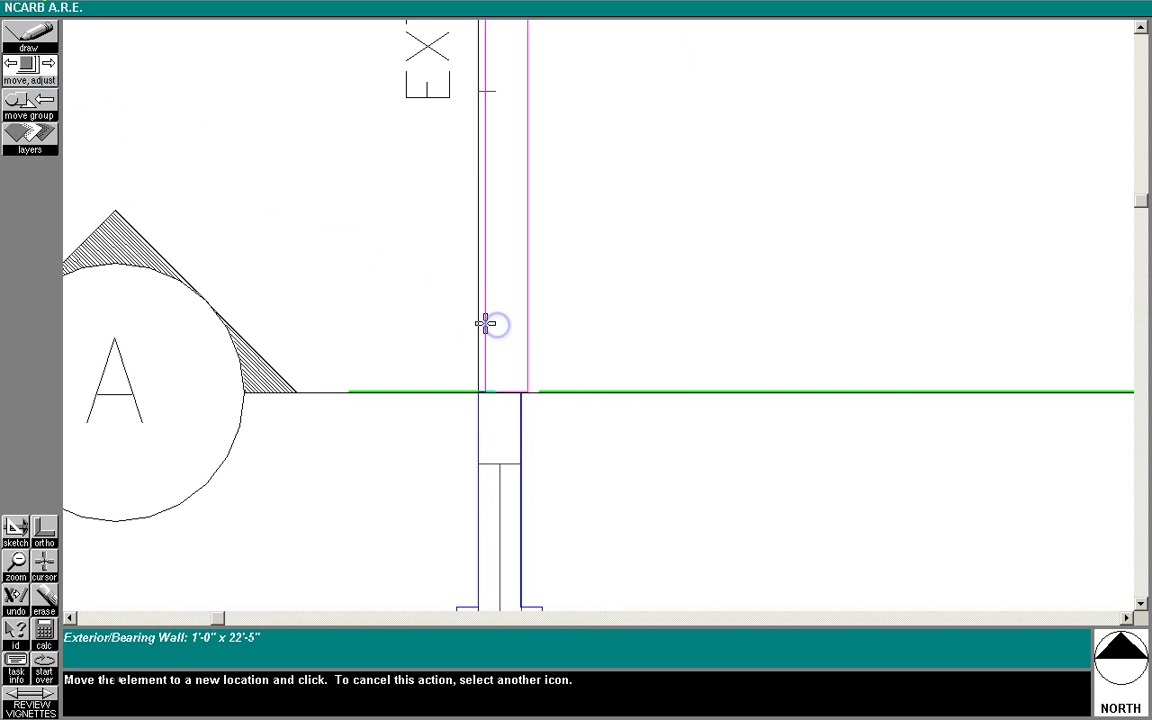
click(478, 325)
Step: Move the middle bearing wall directly over its foundation beside the corridor, with its base on the grade line
click(16, 560)
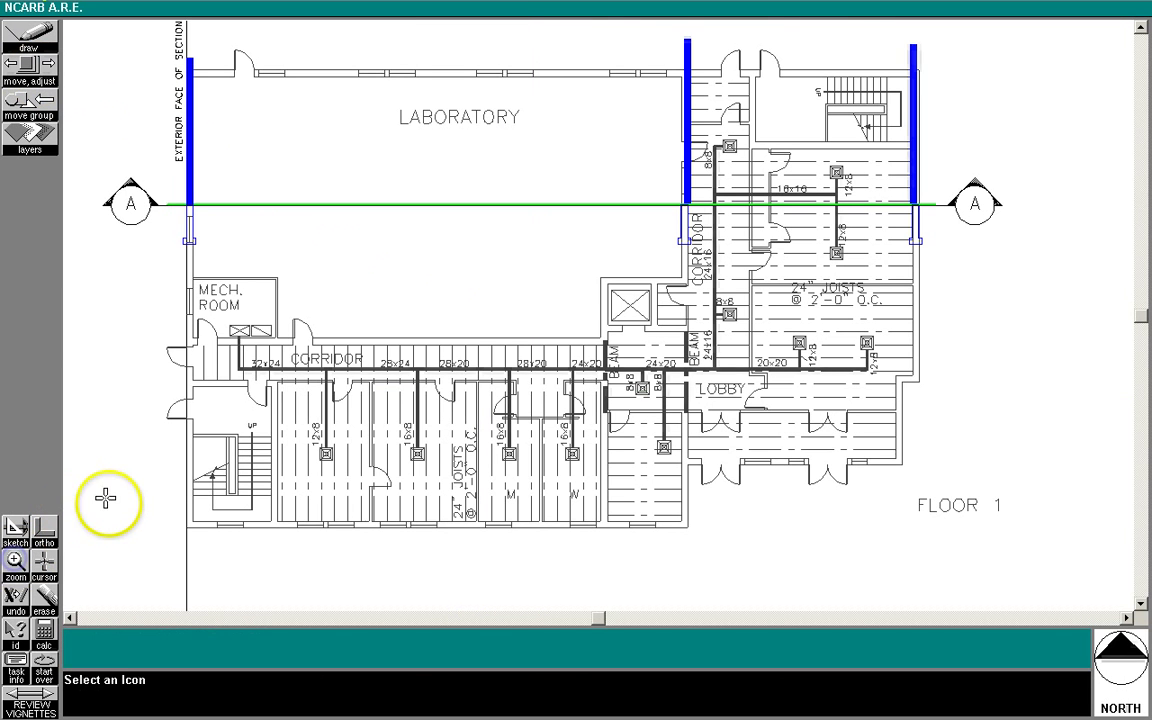
click(16, 557)
click(643, 238)
click(667, 202)
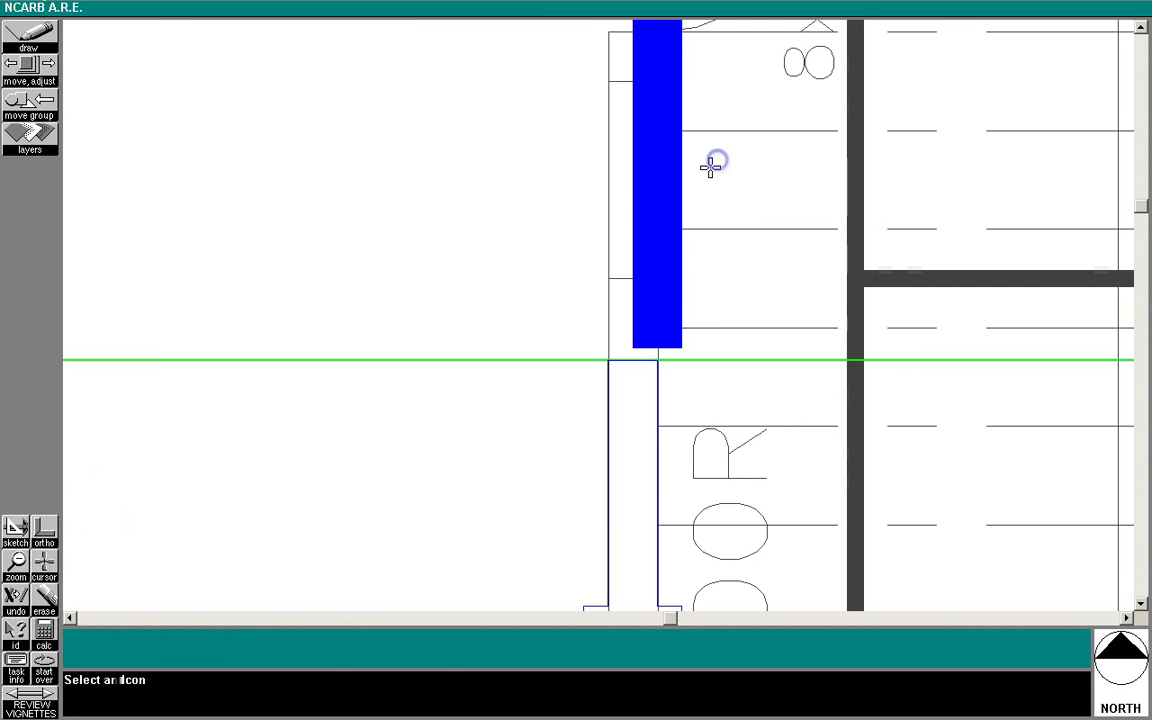
click(29, 68)
click(633, 311)
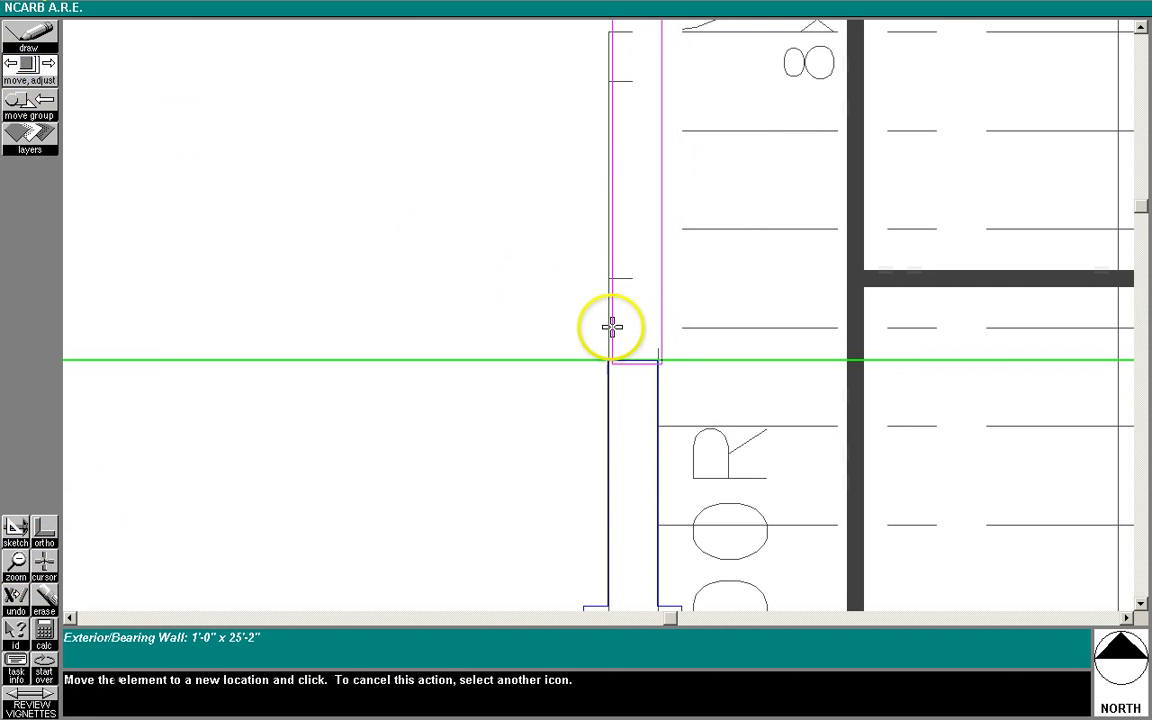
click(609, 325)
Step: Move the east bearing wall directly over its foundation, with its base on the grade line
click(16, 562)
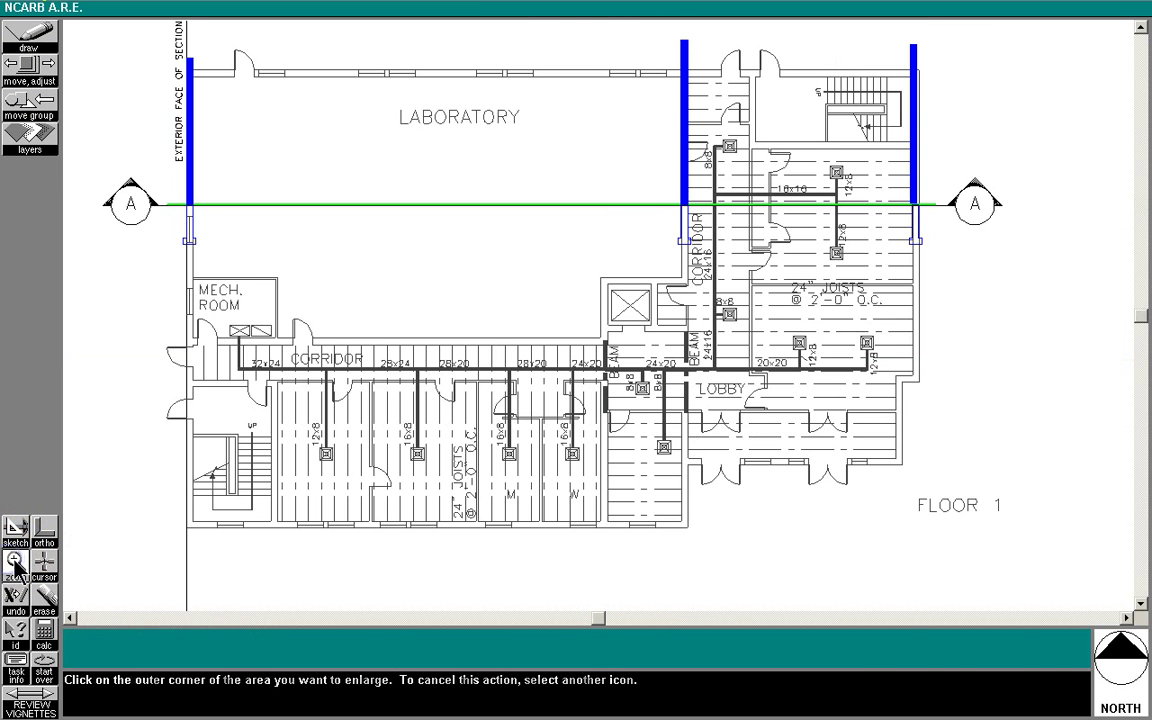
click(887, 224)
click(958, 170)
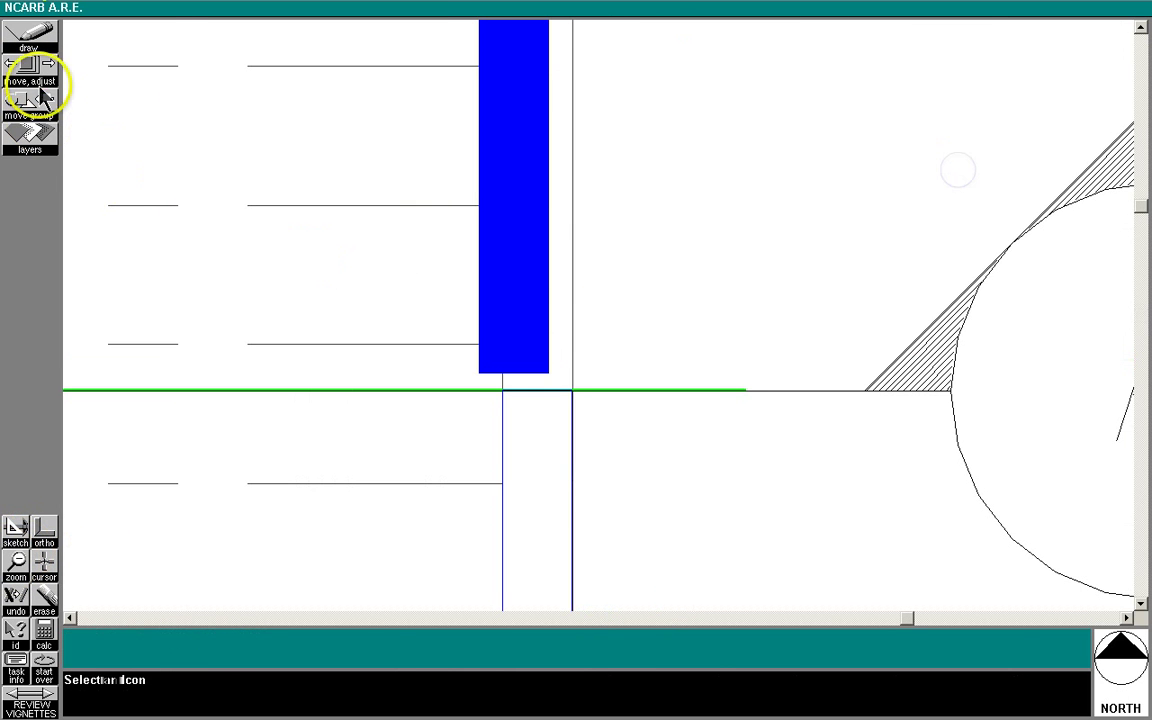
click(29, 68)
click(545, 345)
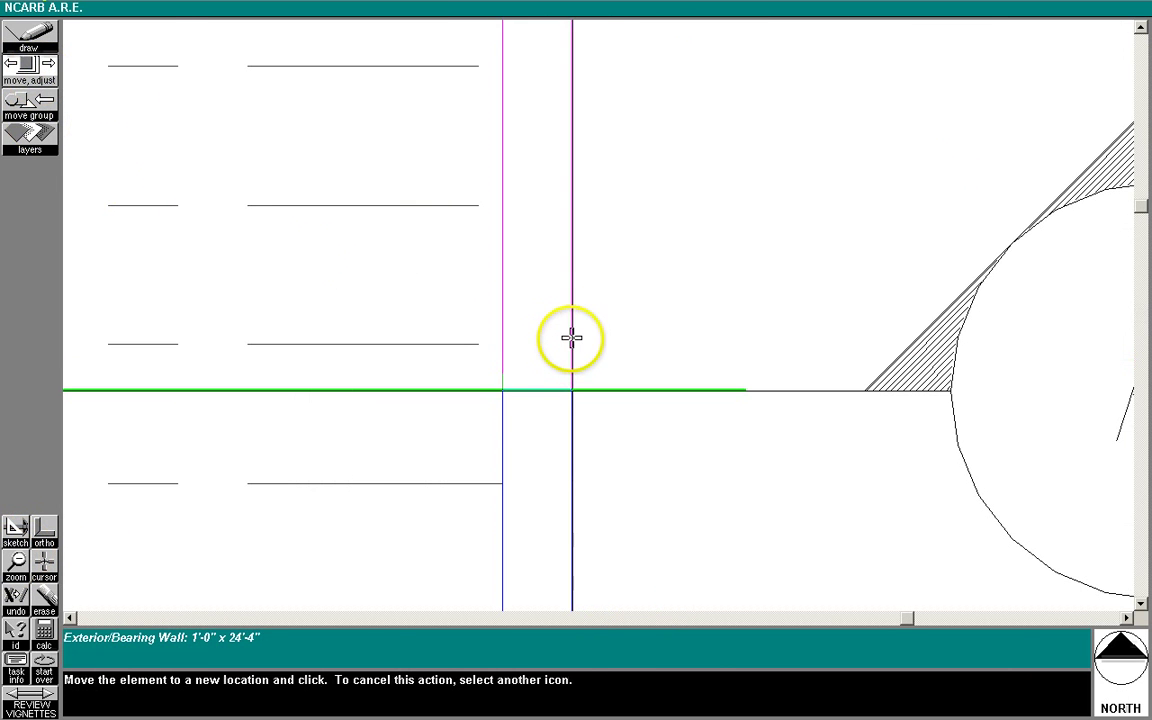
click(571, 337)
Step: Draw a slab on grade about 108'-11" long and 0'-8" thick just above the grade line, from the west to the east bearing wall
click(16, 562)
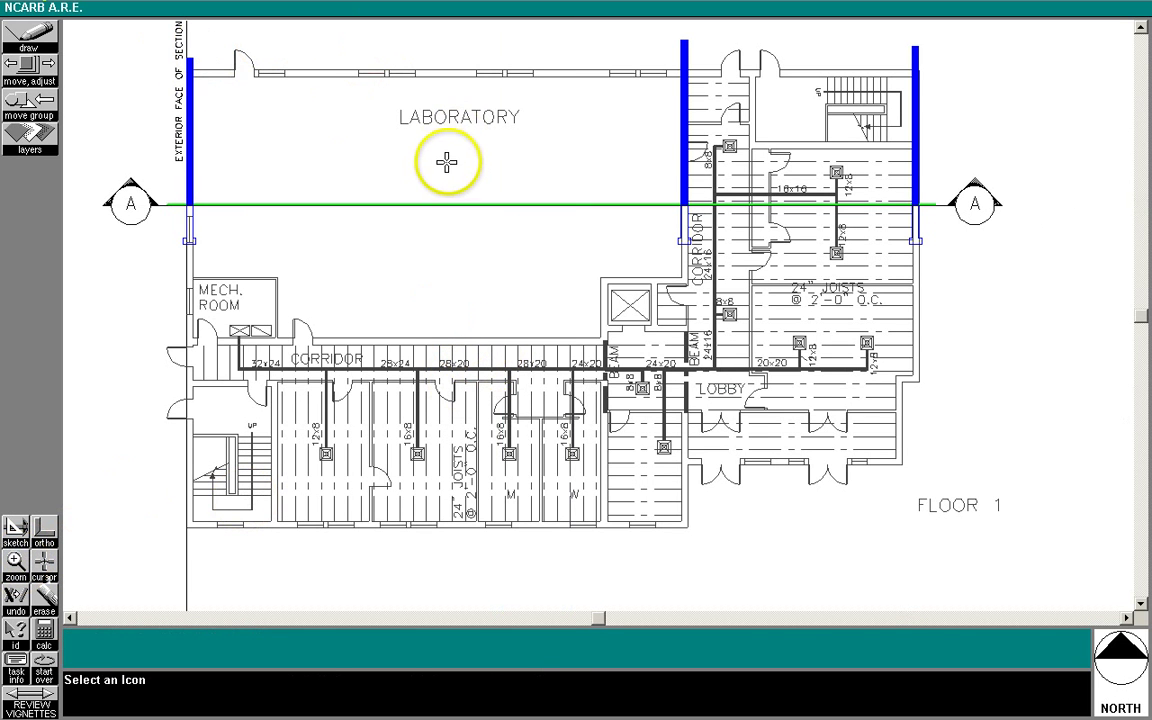
click(43, 42)
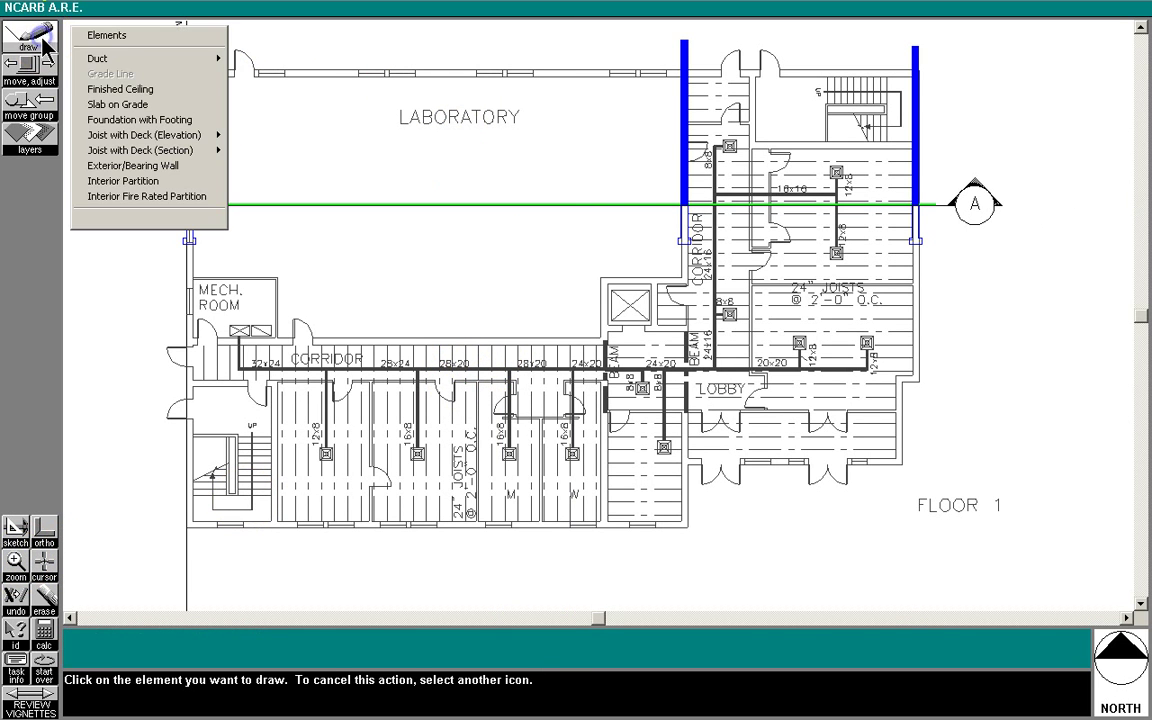
drag(60, 50, 121, 110)
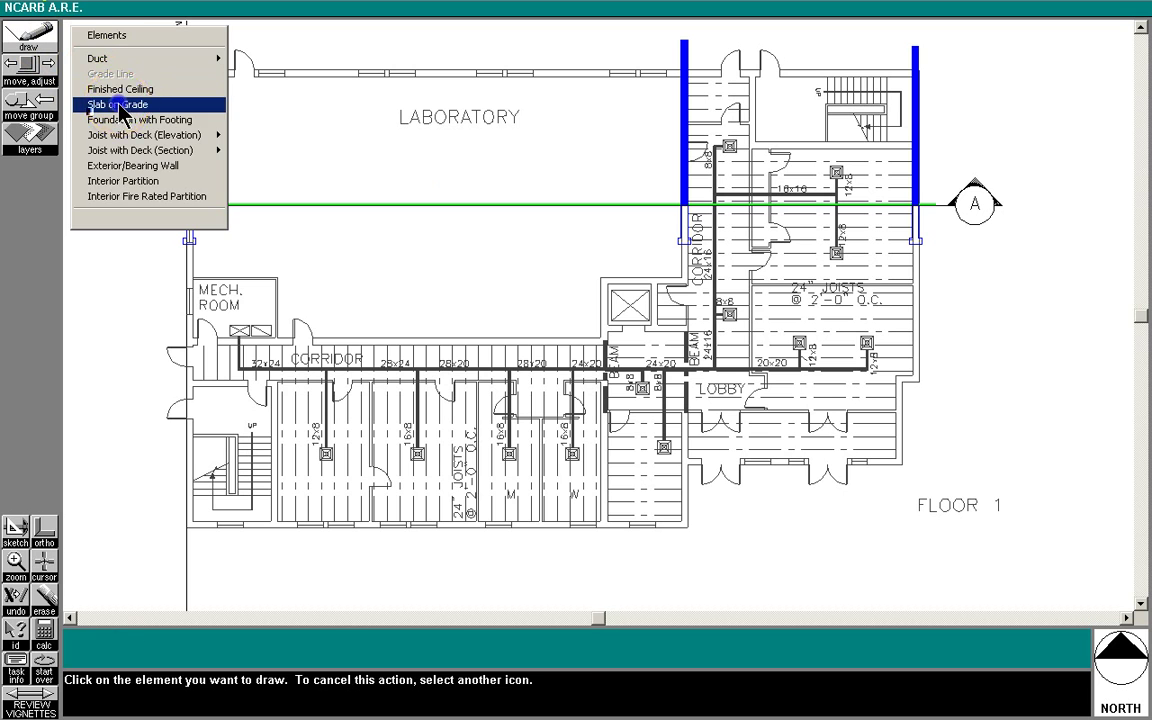
click(119, 105)
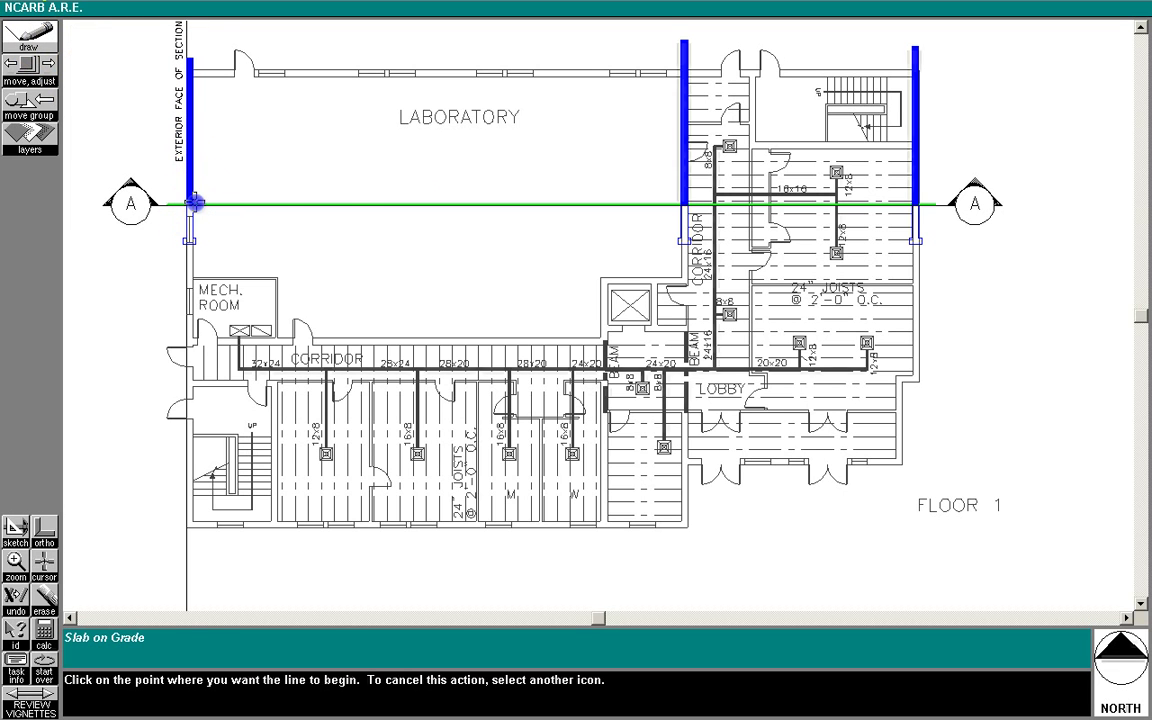
click(190, 203)
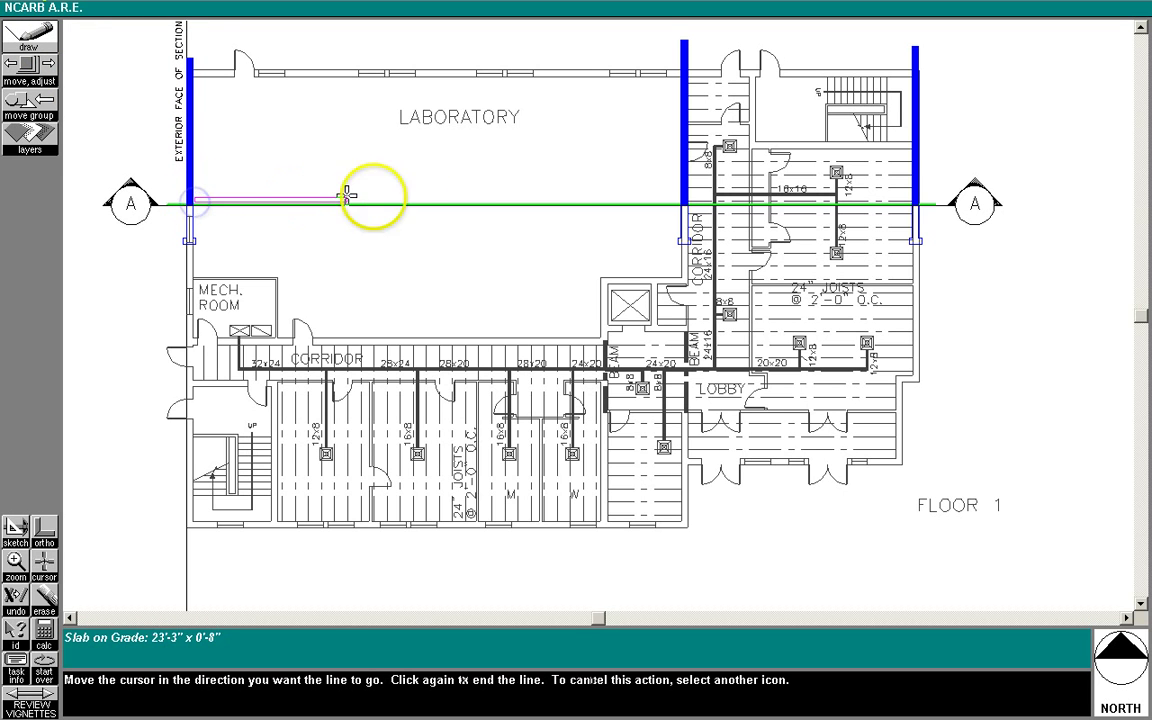
click(910, 196)
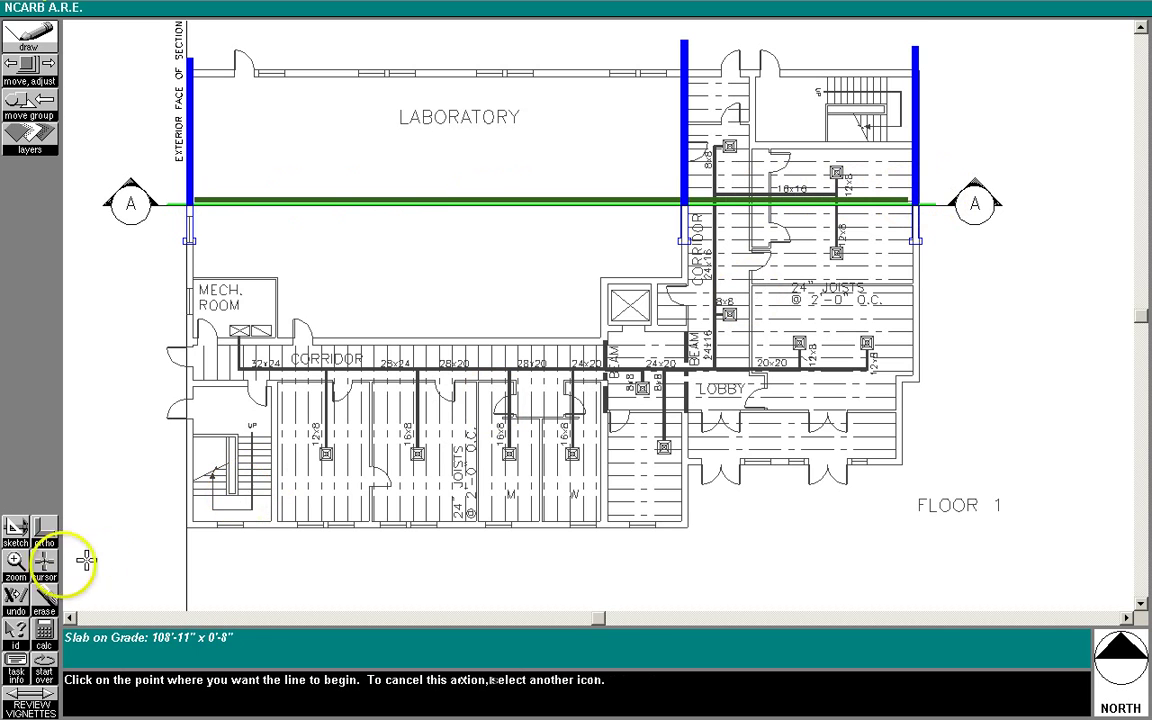
Step: Move the slab on grade so it rests on the grade line with its west end against the west bearing wall's inner face
click(16, 560)
click(170, 232)
click(225, 184)
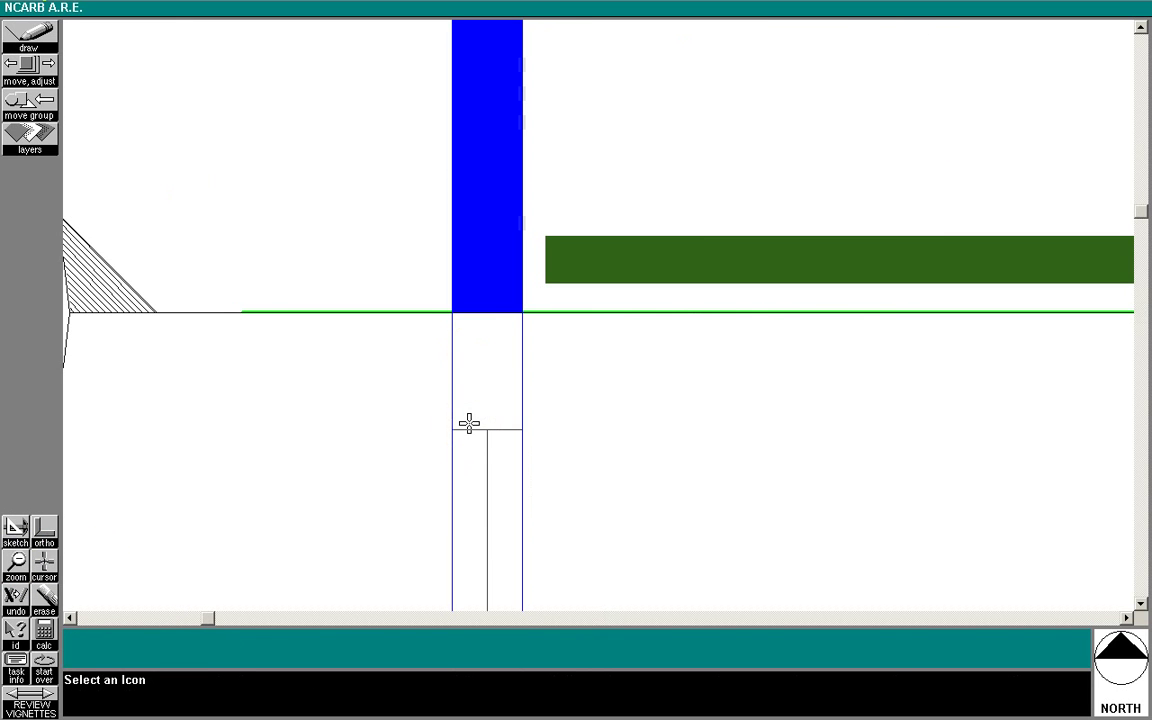
click(29, 68)
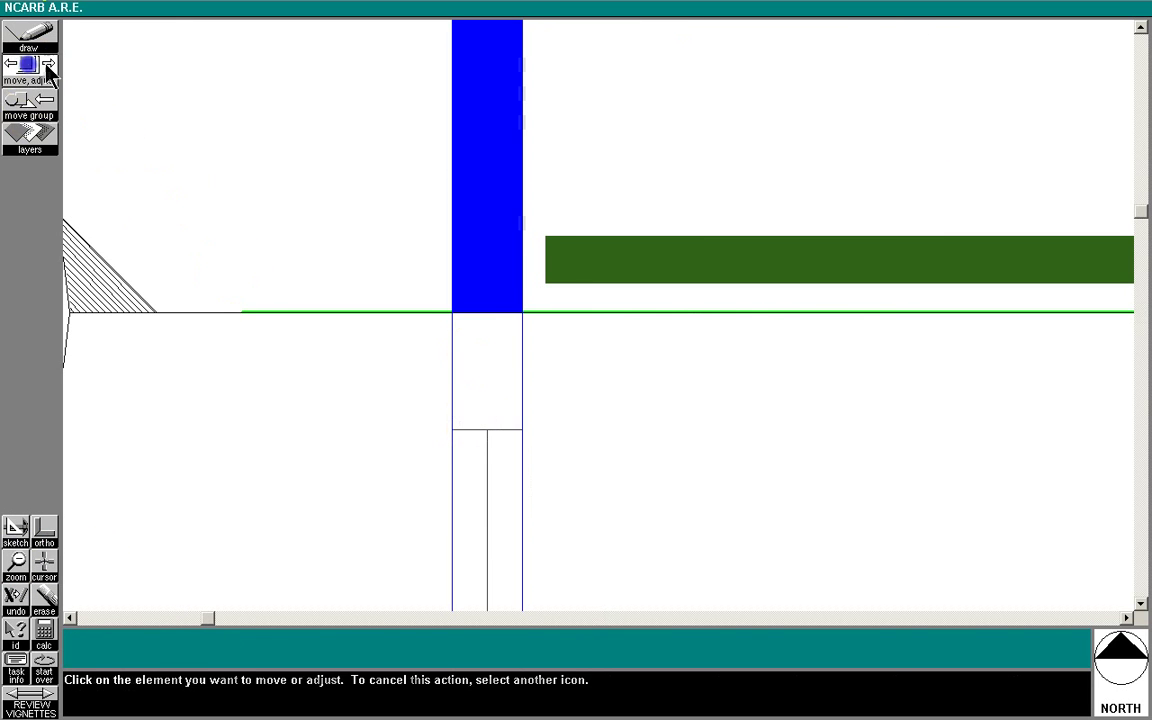
click(563, 283)
click(545, 312)
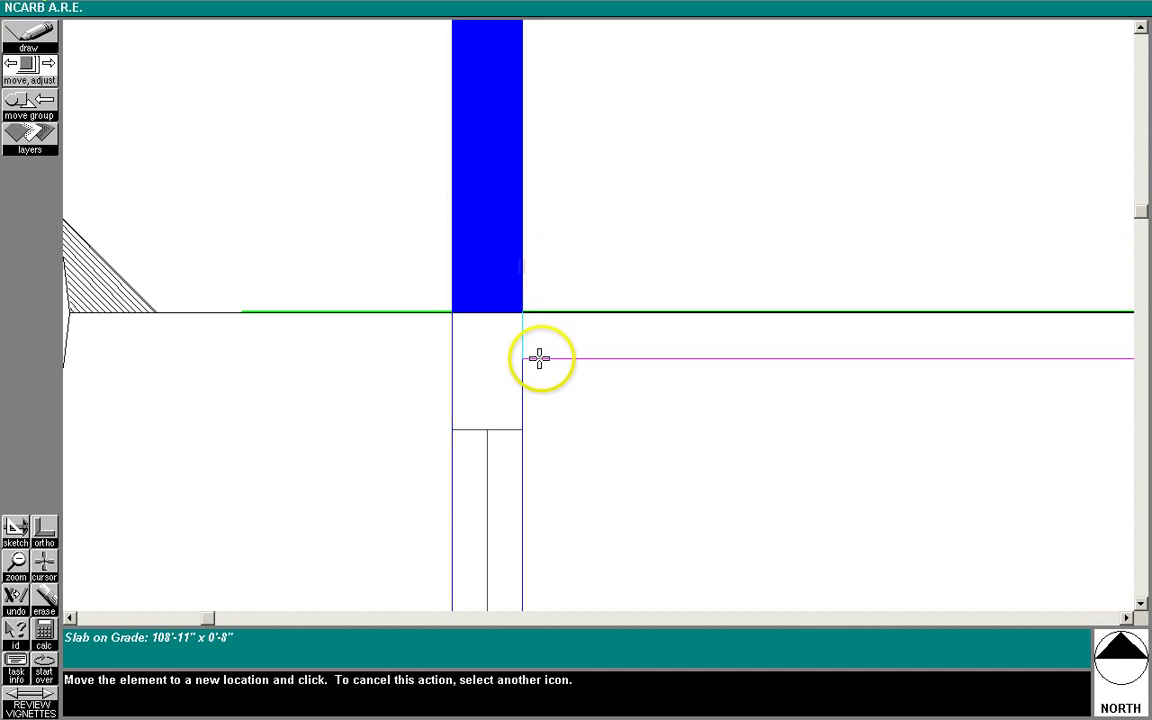
click(540, 311)
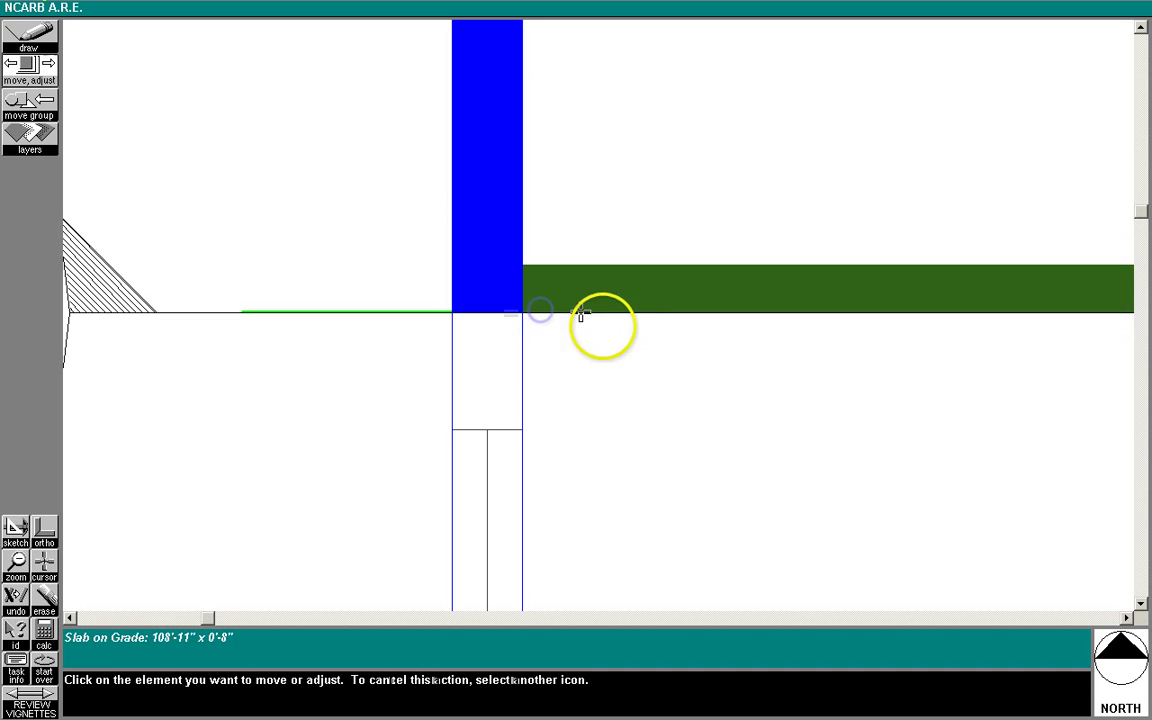
Step: Try raising the west bearing wall's base to the slab's top surface and extending the slab beneath it to the wall's outer face
click(480, 313)
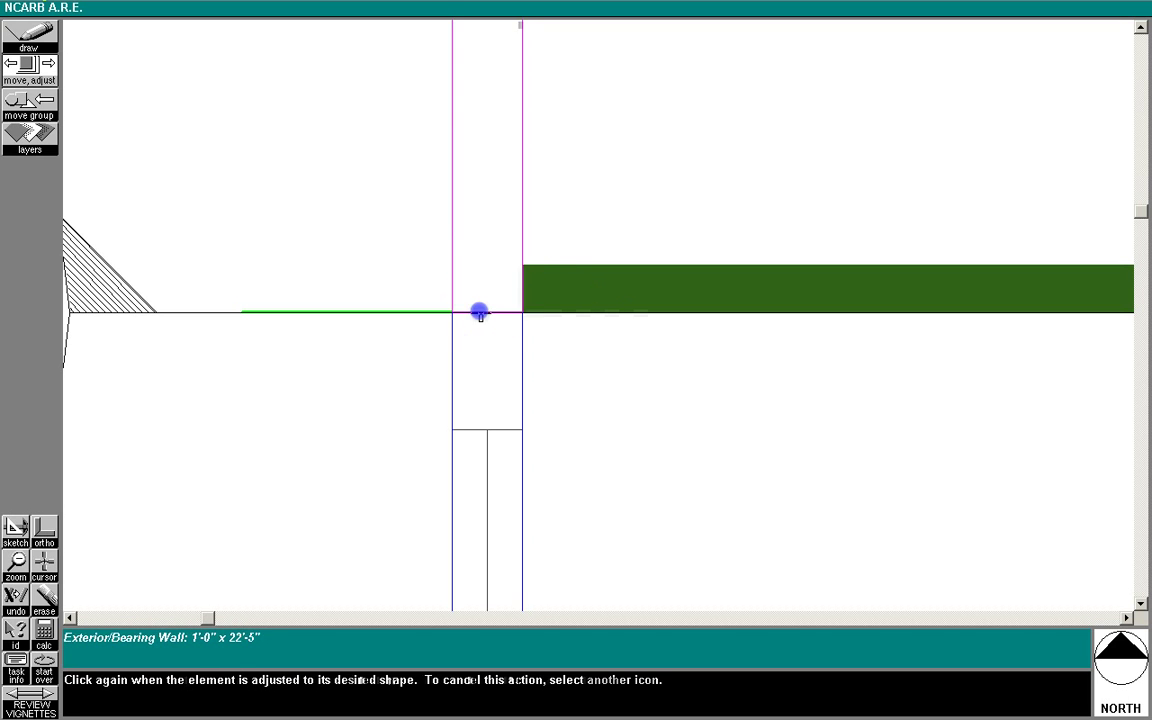
click(479, 266)
click(516, 283)
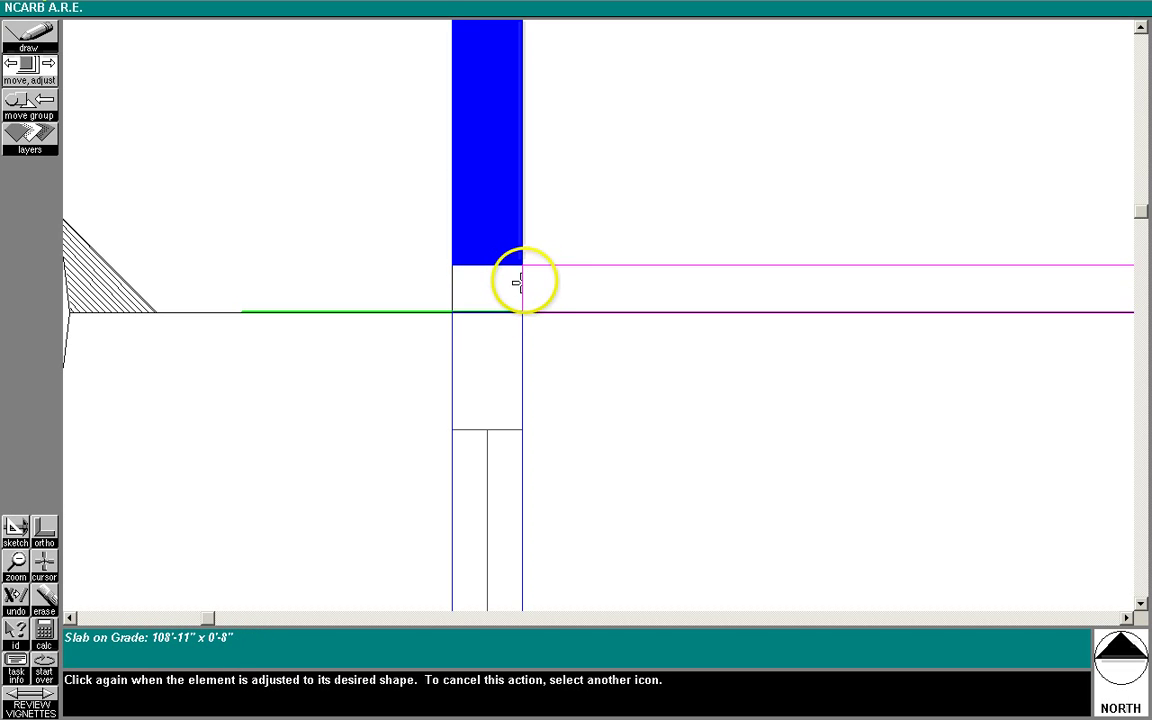
click(452, 284)
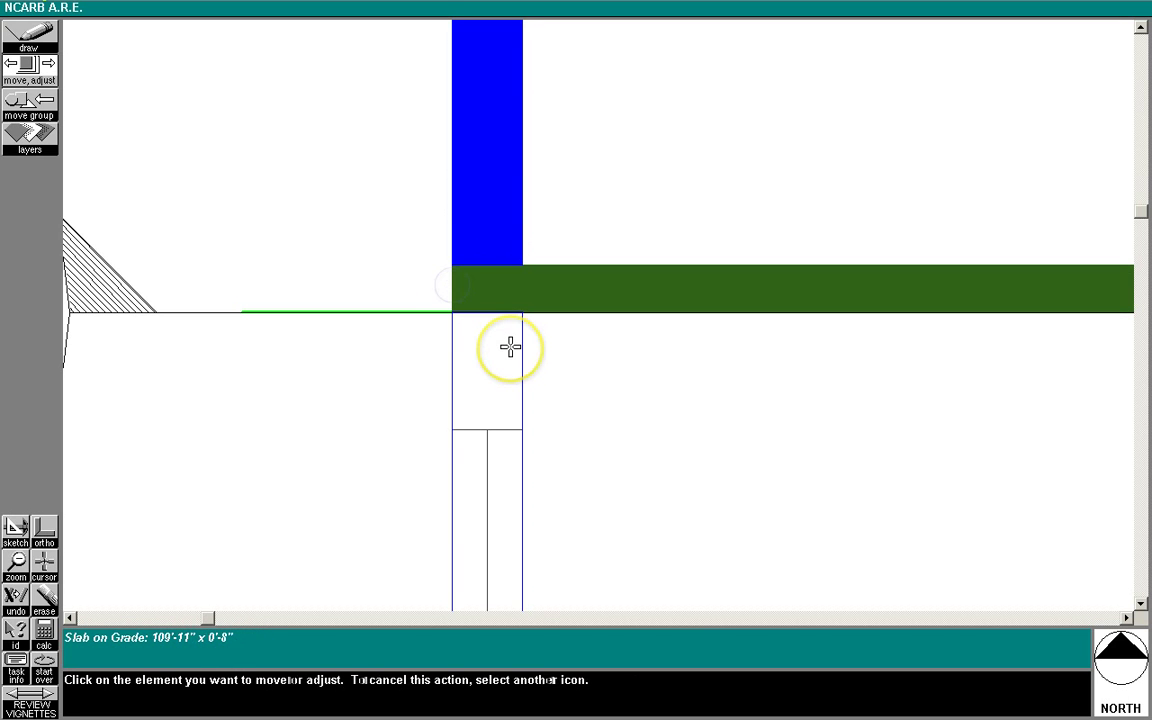
Step: Pull the slab's west end back to the wall's inner face and extend the west wall's base down to the grade line
click(456, 288)
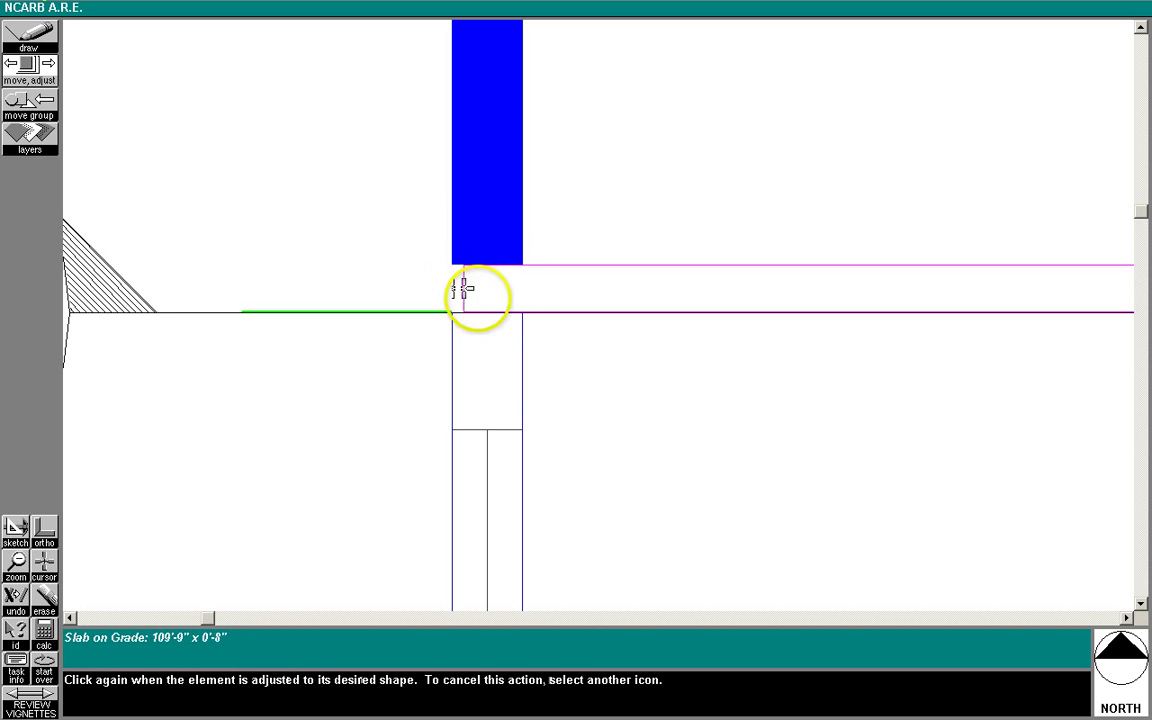
click(508, 296)
click(491, 265)
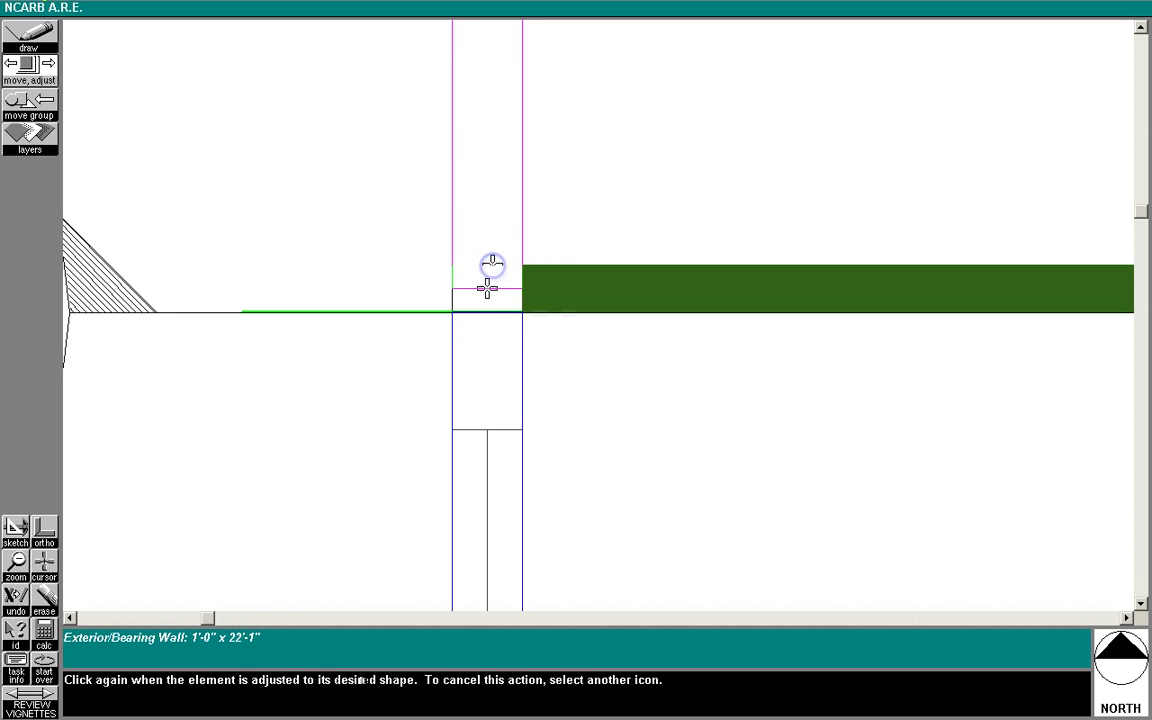
click(487, 312)
click(16, 563)
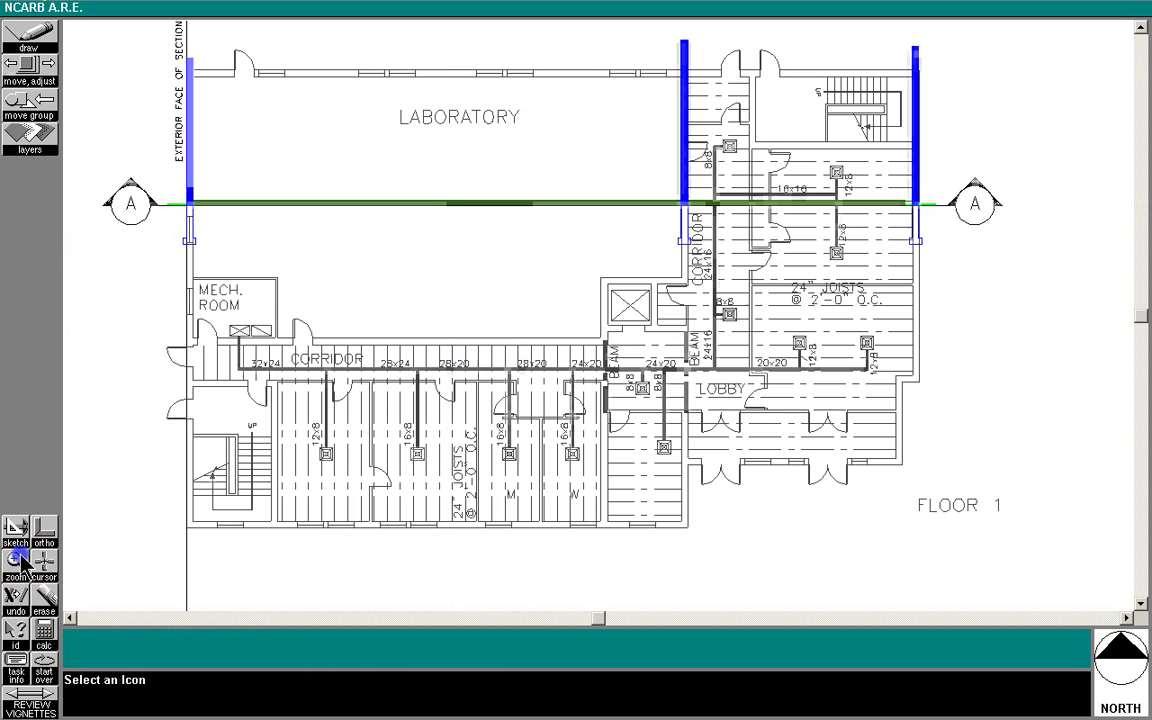
click(16, 562)
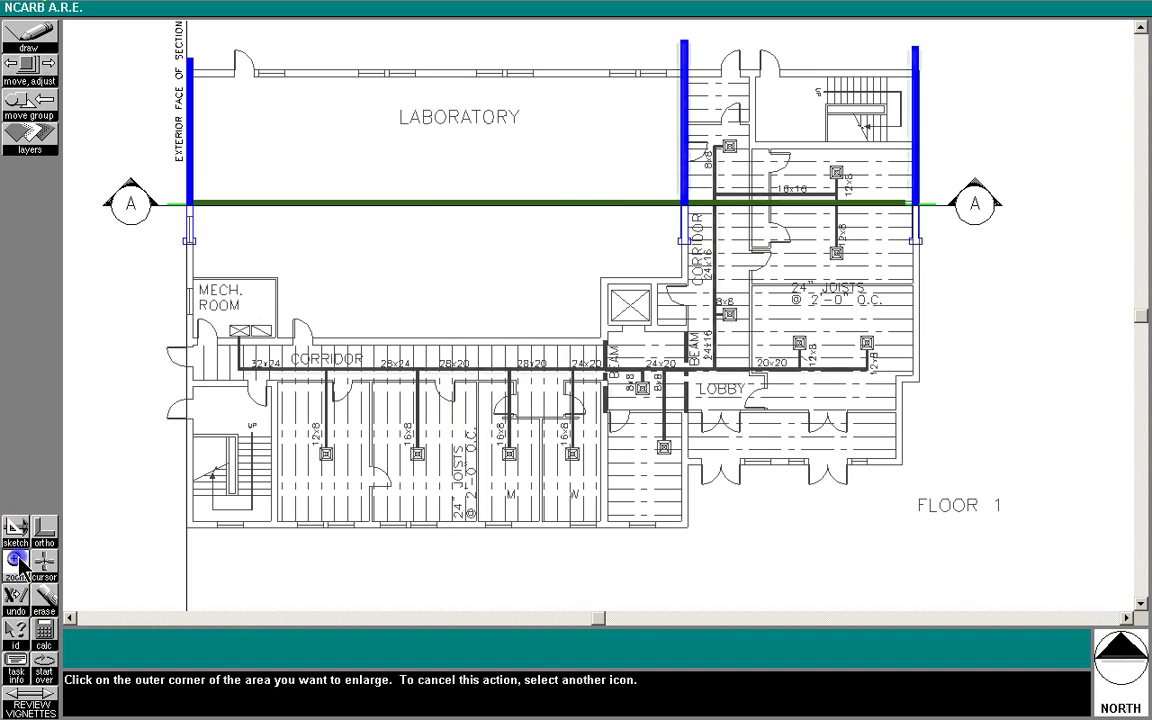
click(663, 187)
click(694, 214)
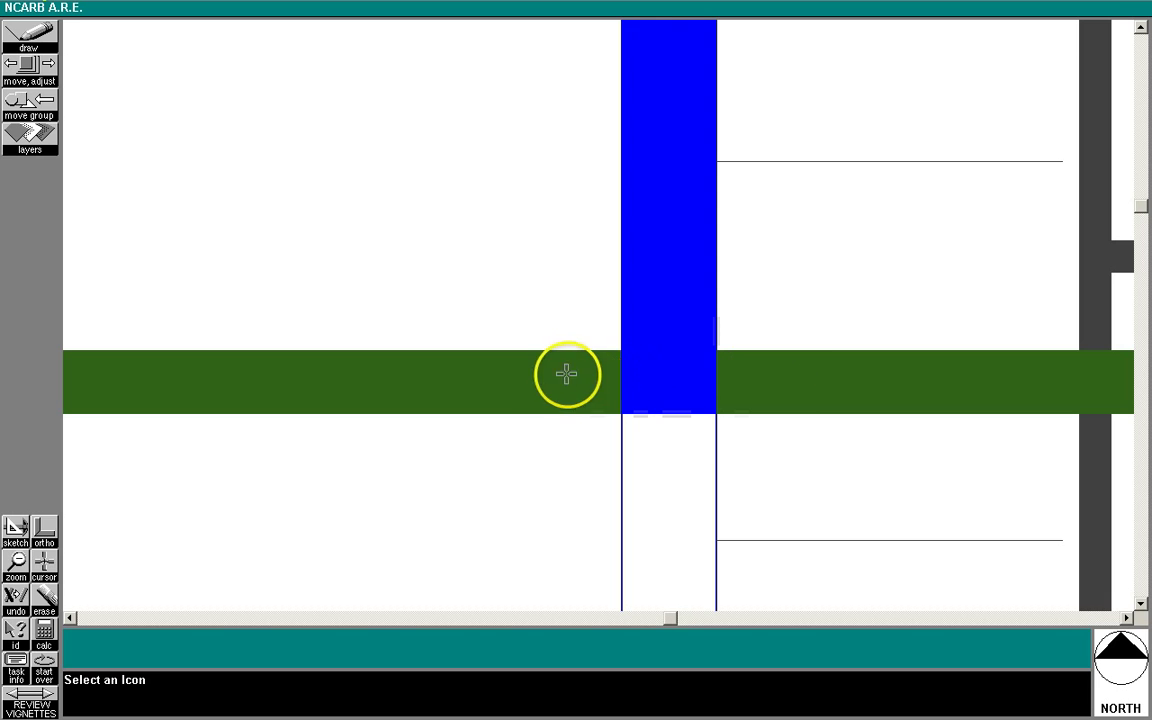
Step: Stretch the slab's east end to the inner face of the east bearing wall
click(19, 563)
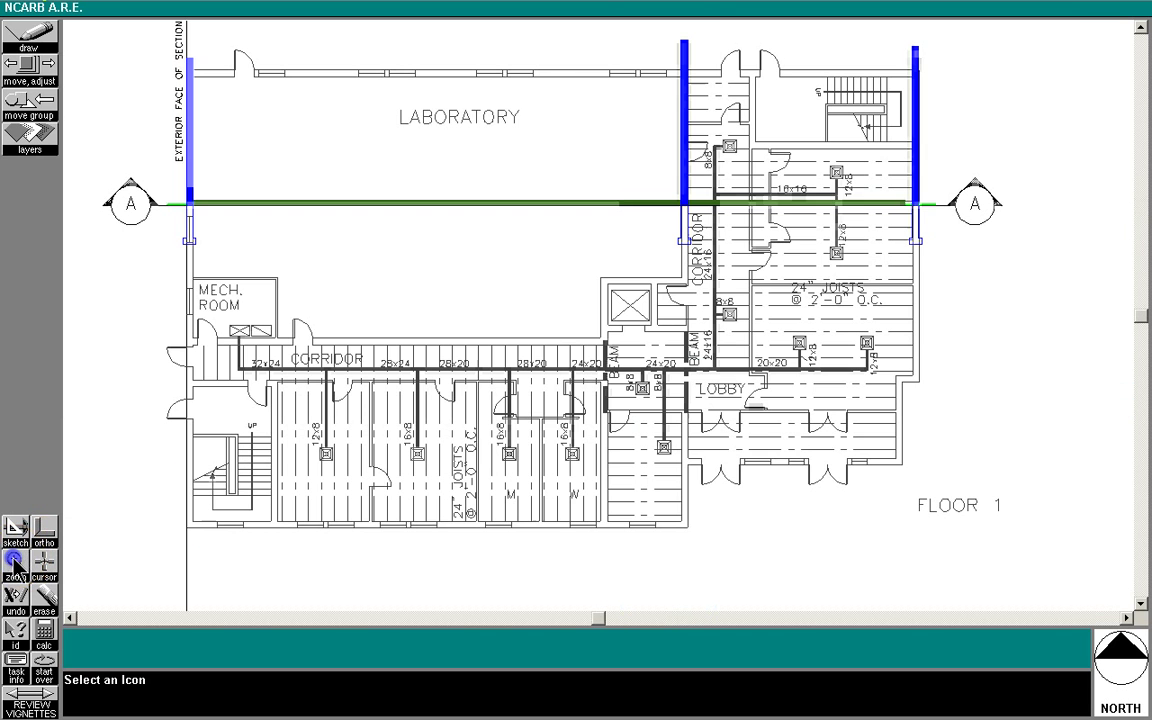
click(880, 178)
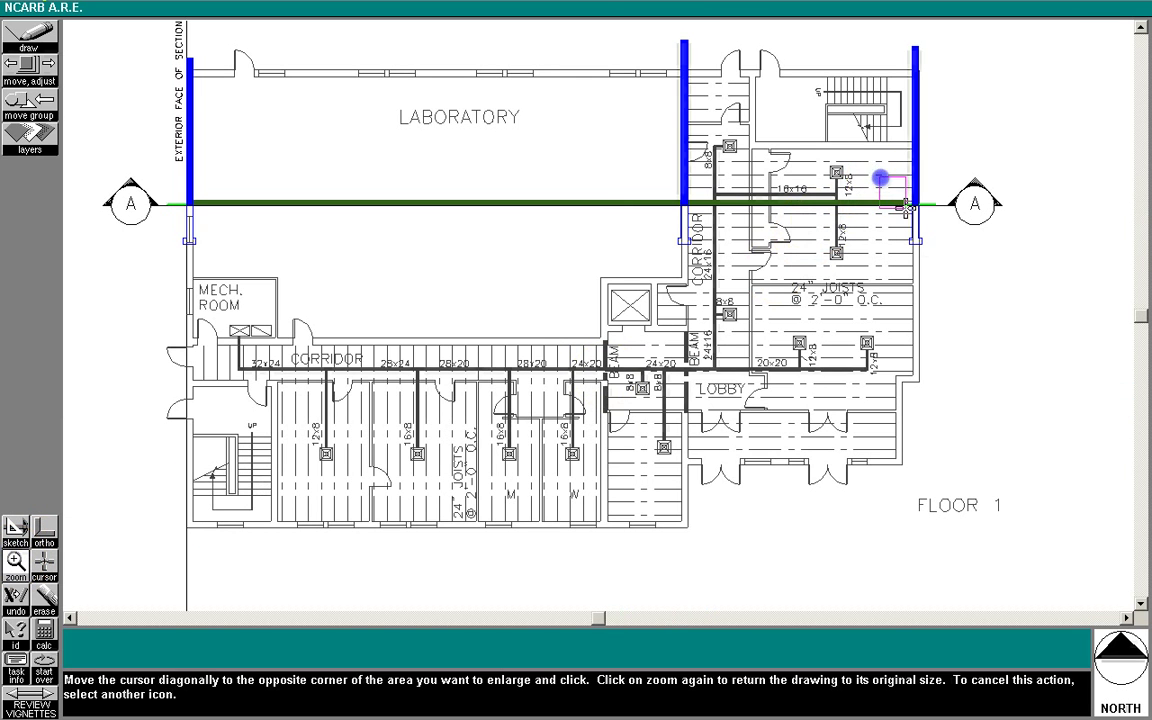
click(948, 226)
click(30, 70)
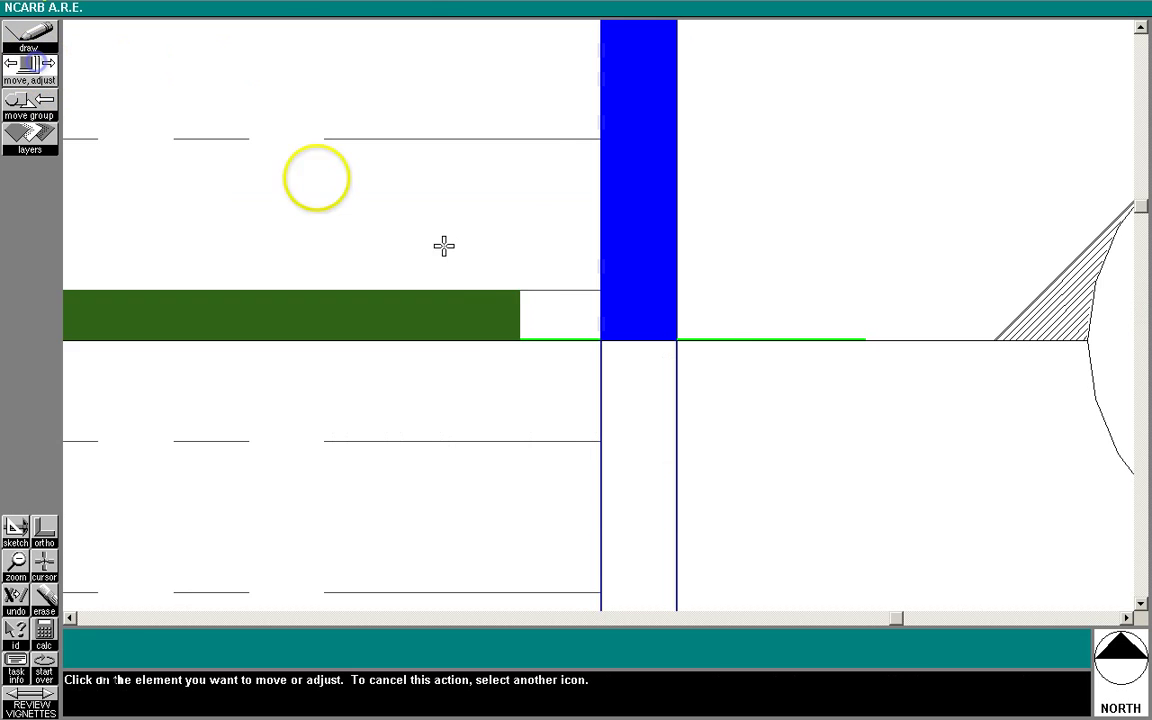
click(519, 305)
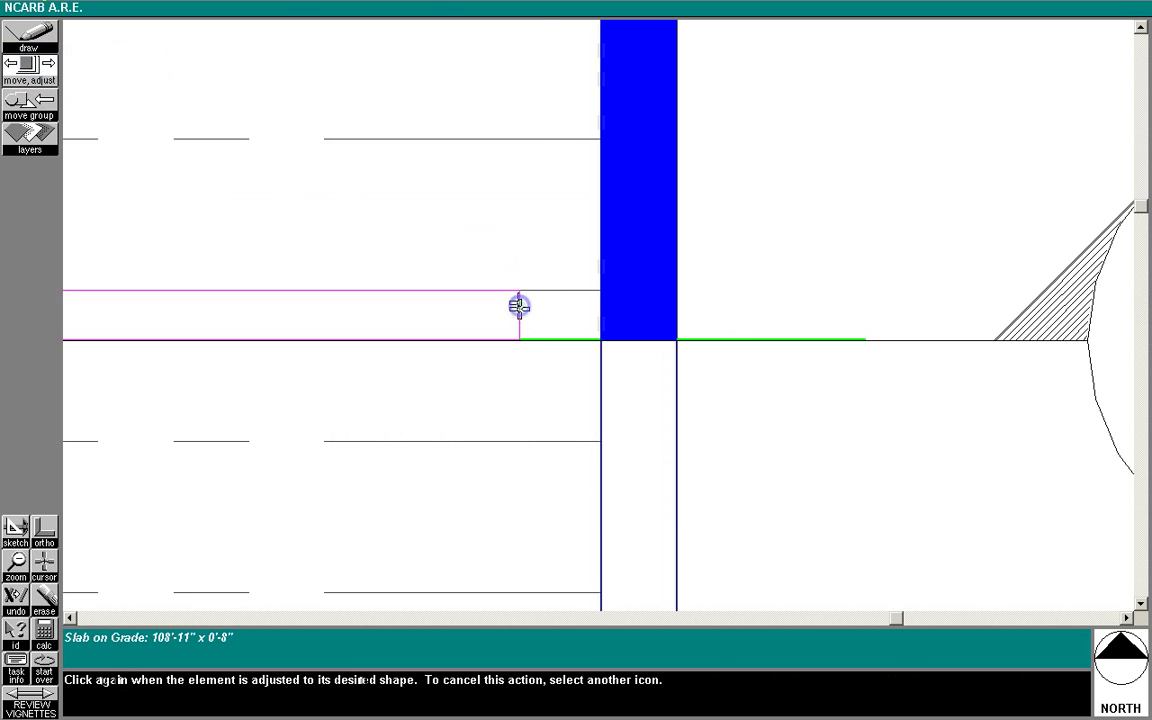
click(600, 308)
click(18, 562)
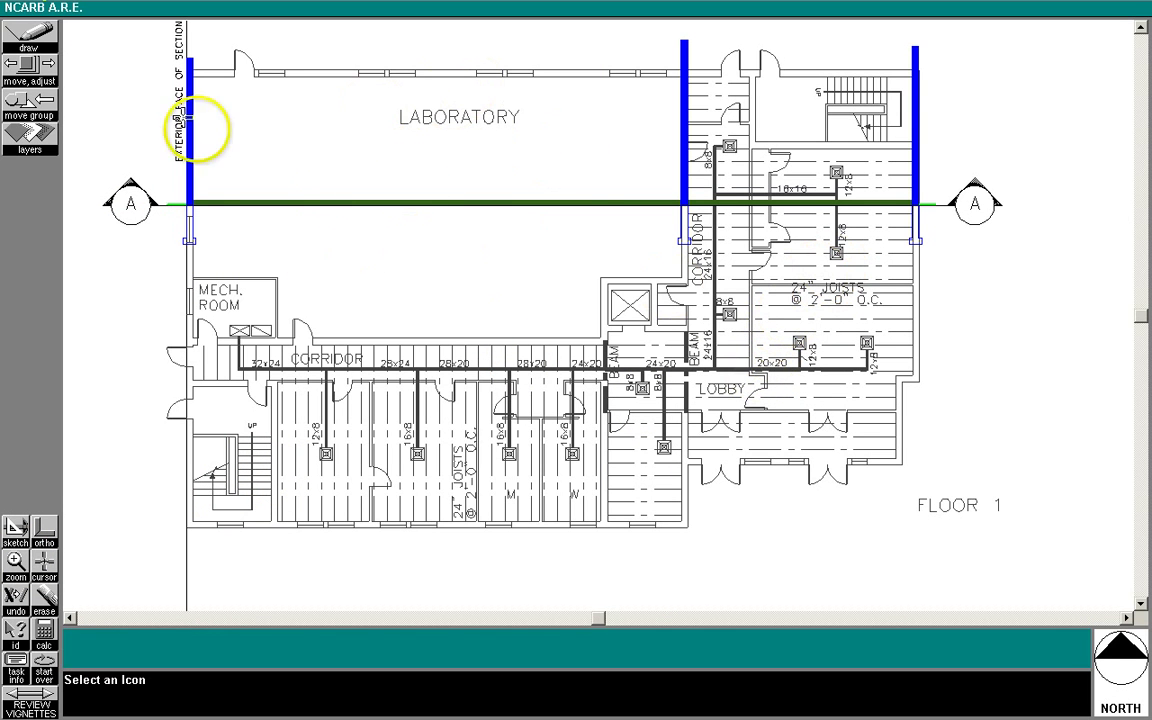
Step: Draw a finished ceiling line about 74'-3" long above the slab, from the west bearing wall to the middle one
click(20, 42)
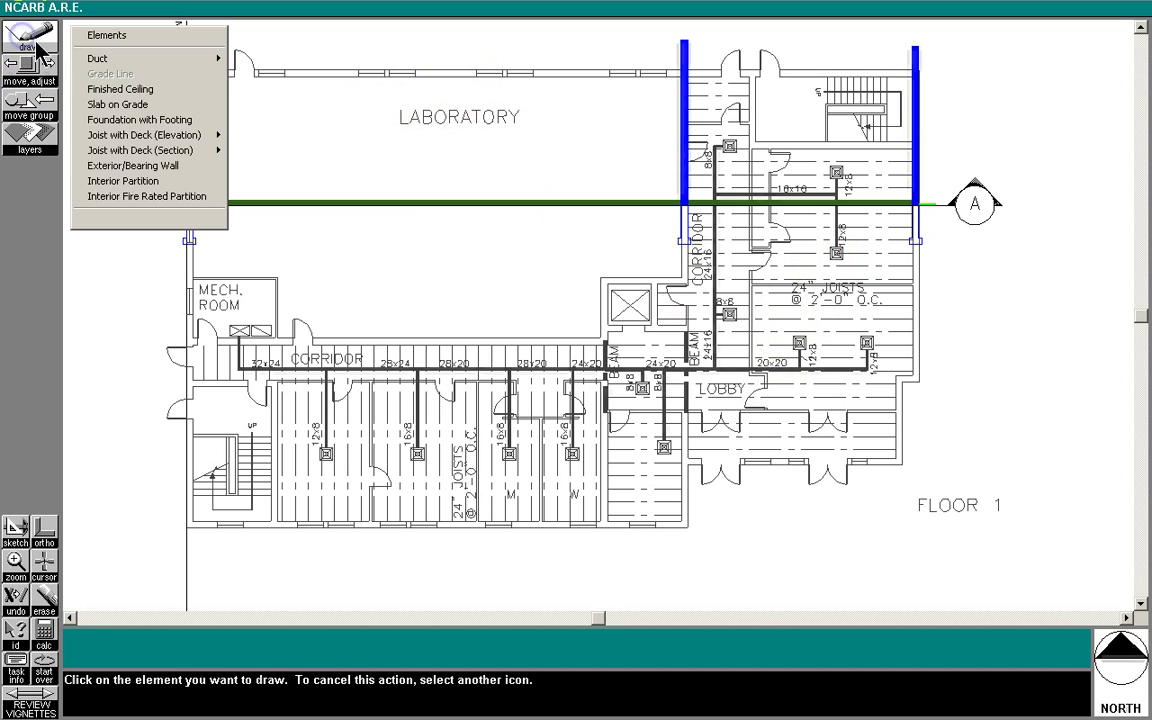
click(96, 90)
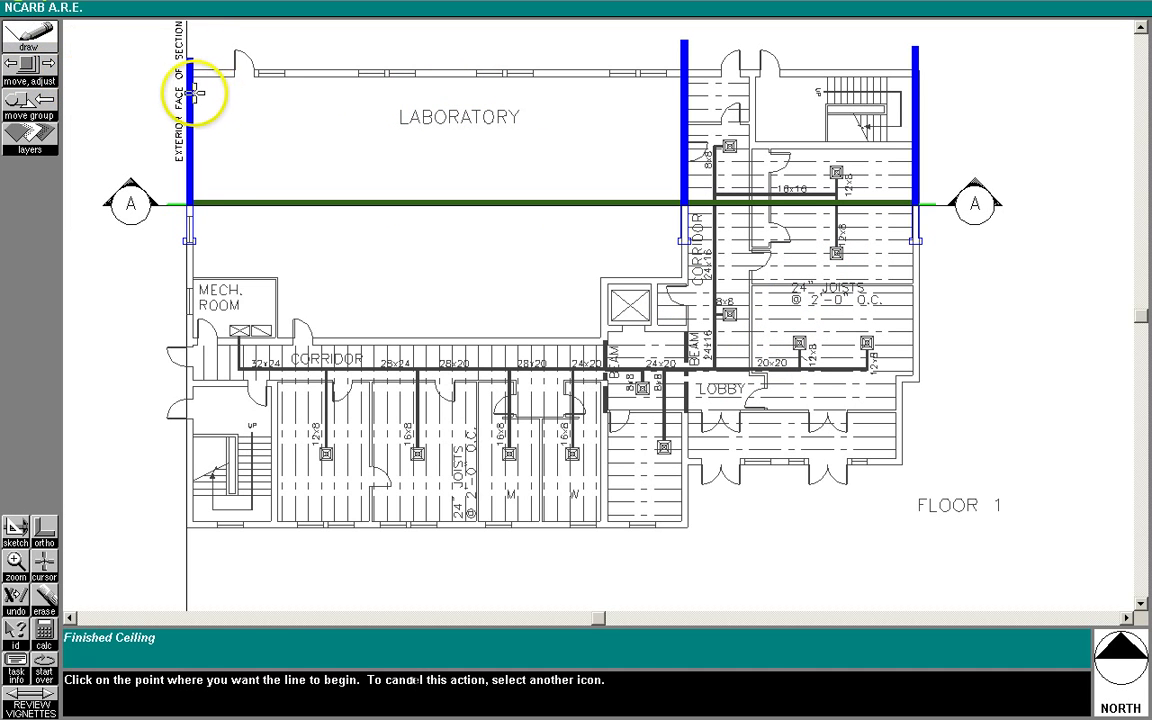
click(191, 93)
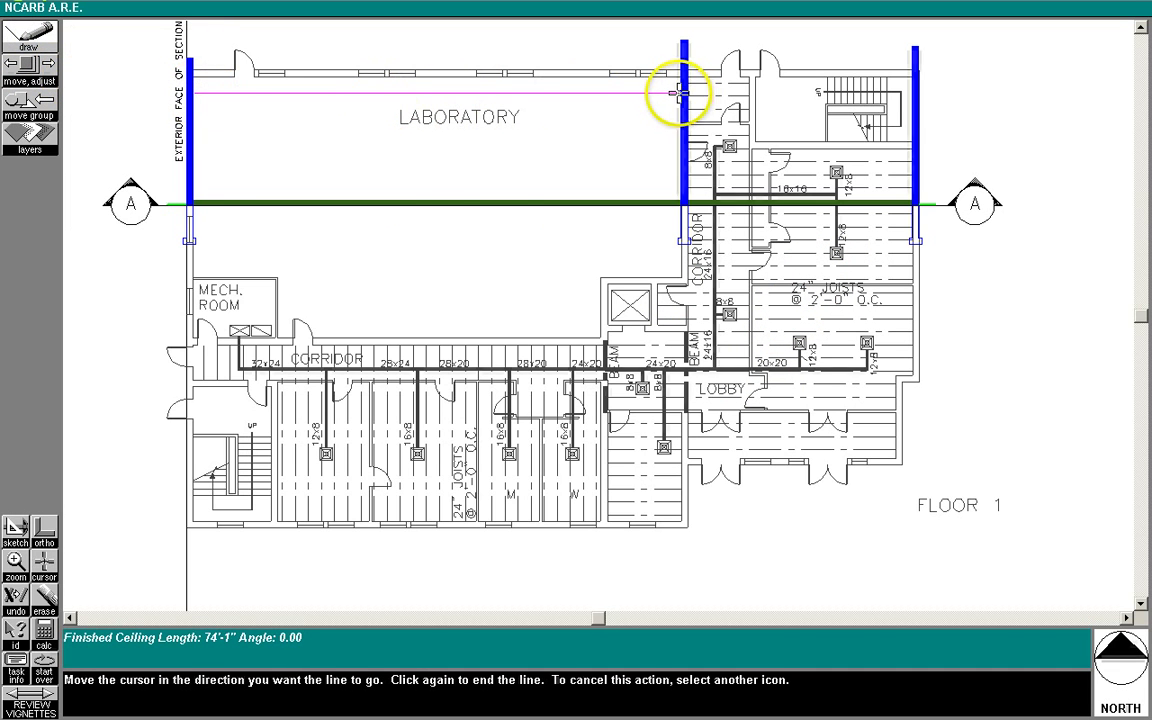
click(681, 93)
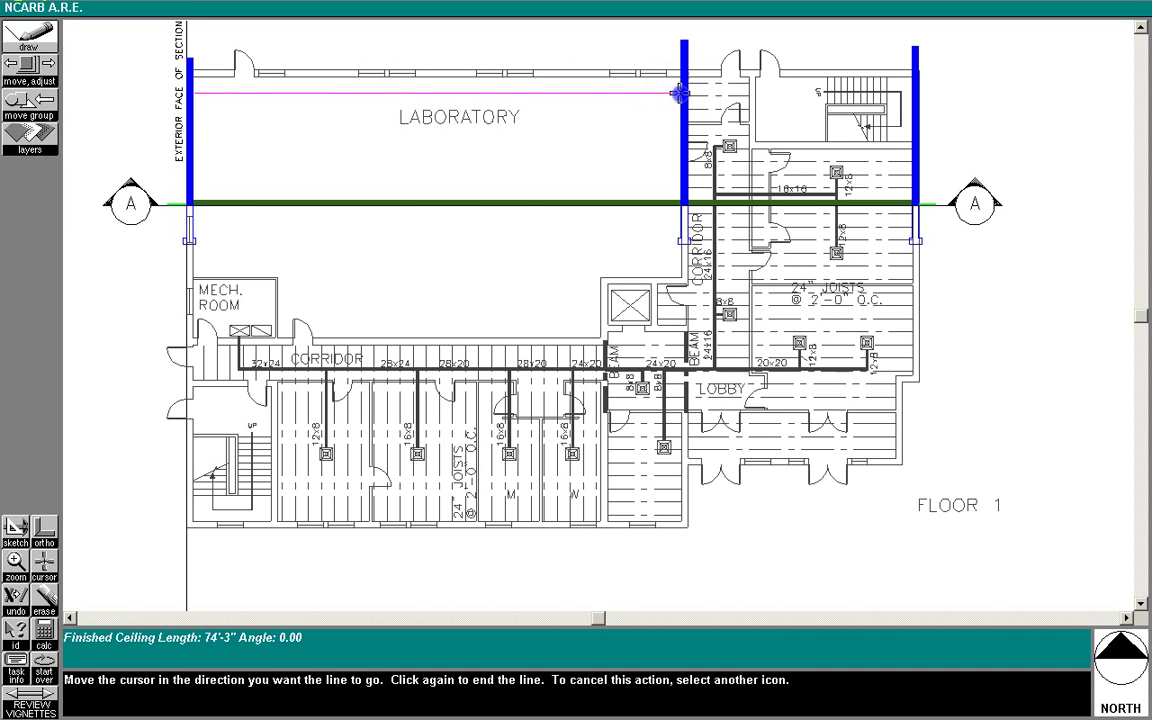
Step: Sketch a measuring rectangle about 2'-8" wide and 15' high between the slab and the laboratory's finished ceiling
click(16, 530)
click(123, 142)
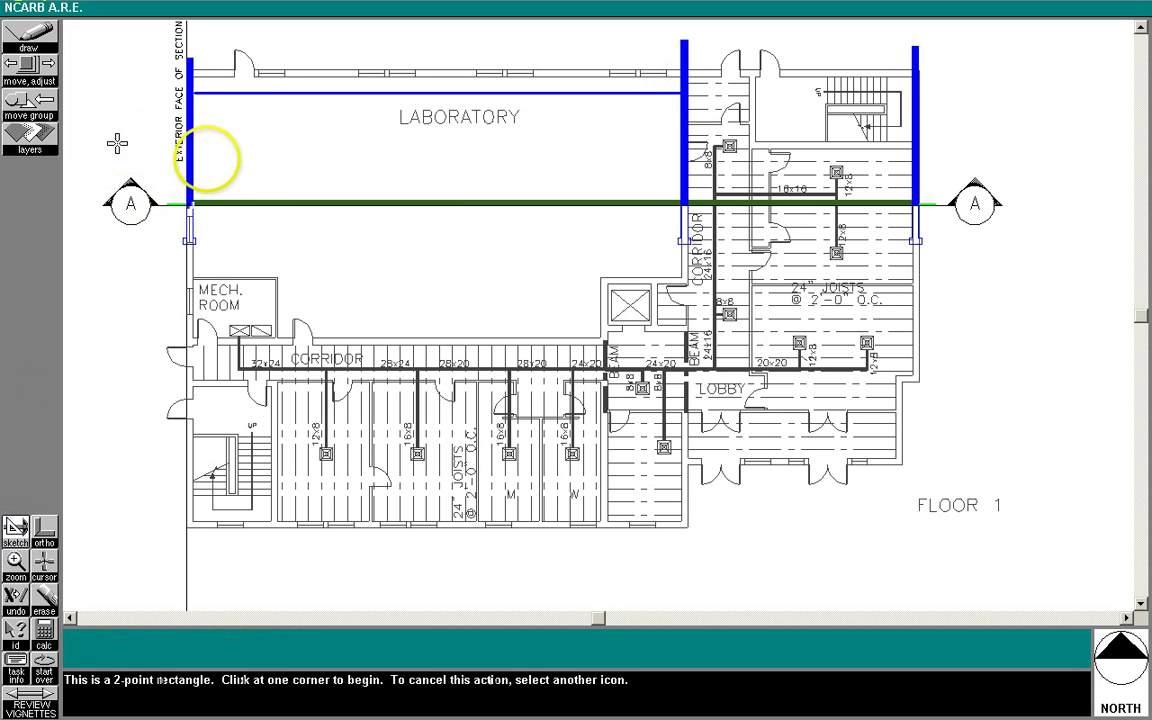
click(237, 199)
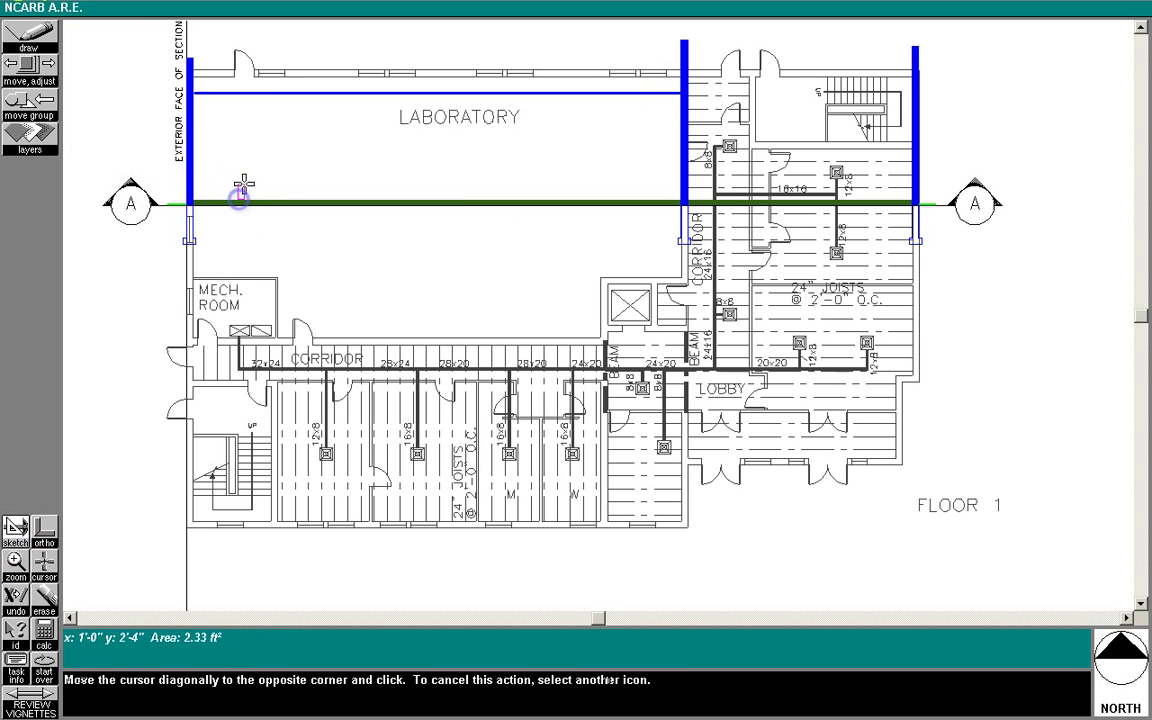
click(256, 100)
Step: Adjust the sketch rectangle so it starts at the slab's top surface and is about 15' high
click(16, 561)
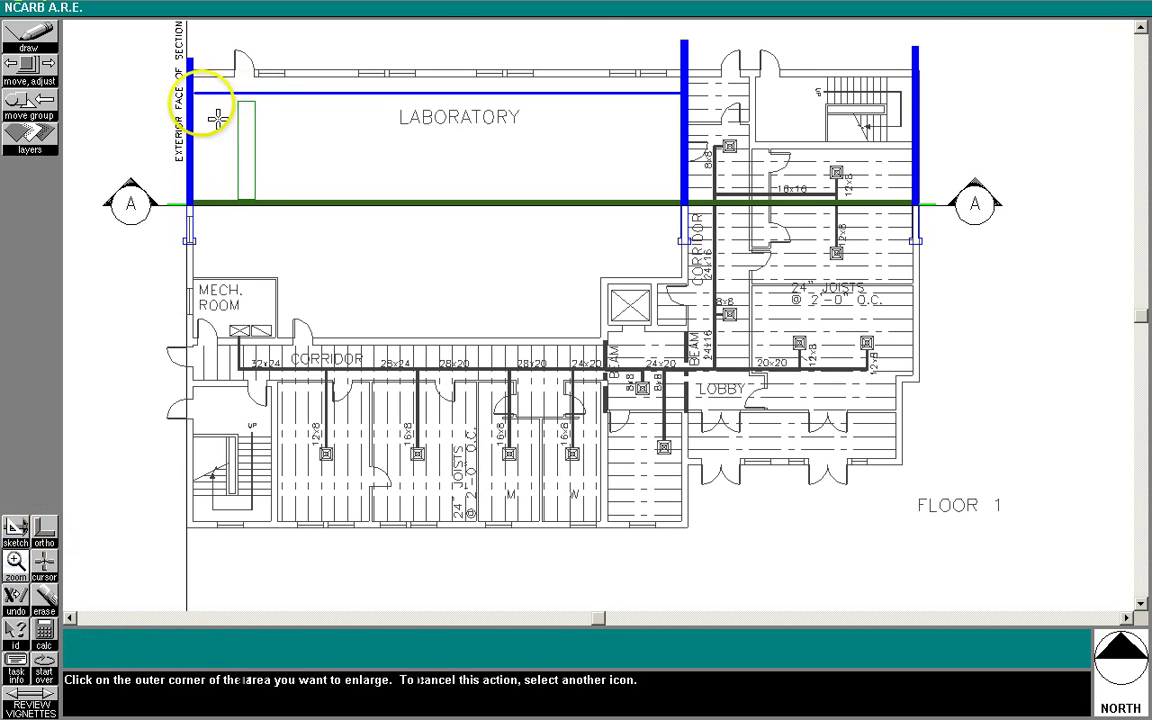
click(154, 56)
click(298, 244)
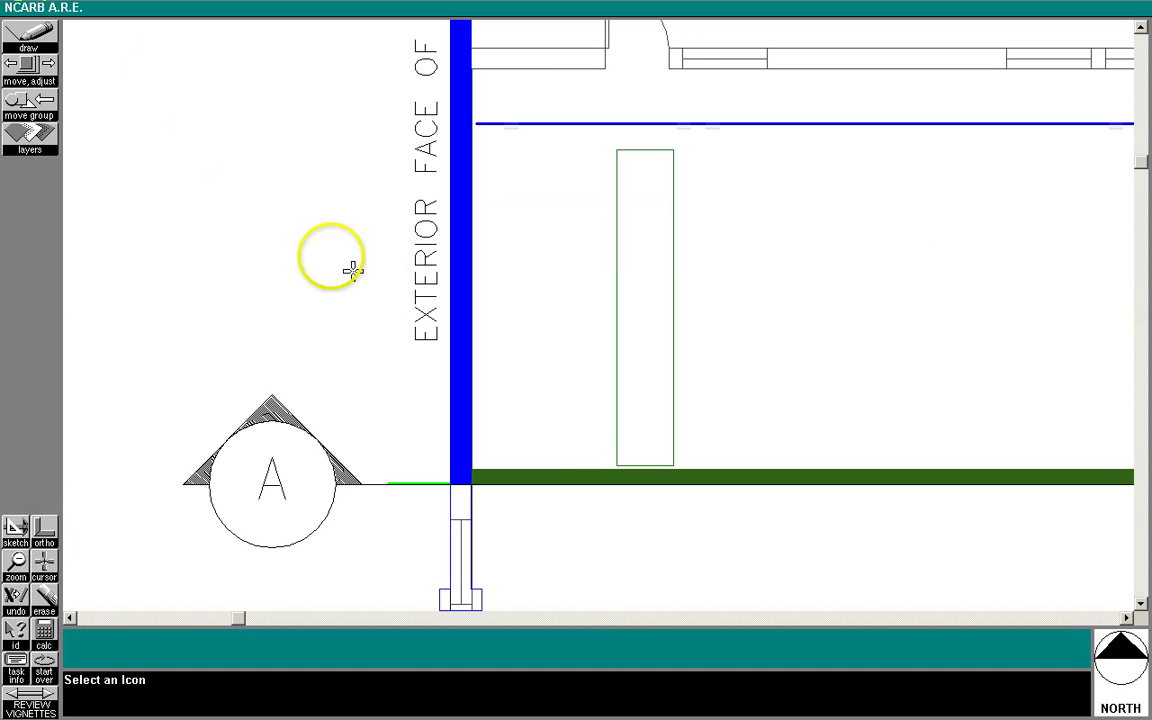
click(37, 80)
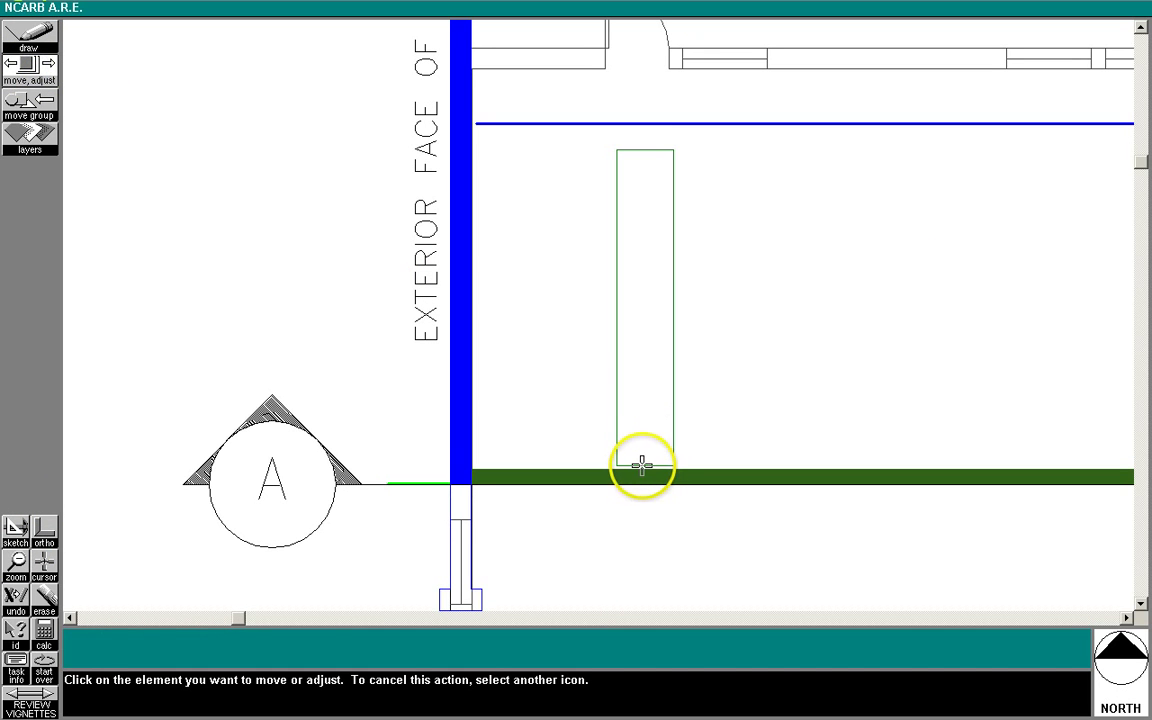
click(642, 465)
click(643, 469)
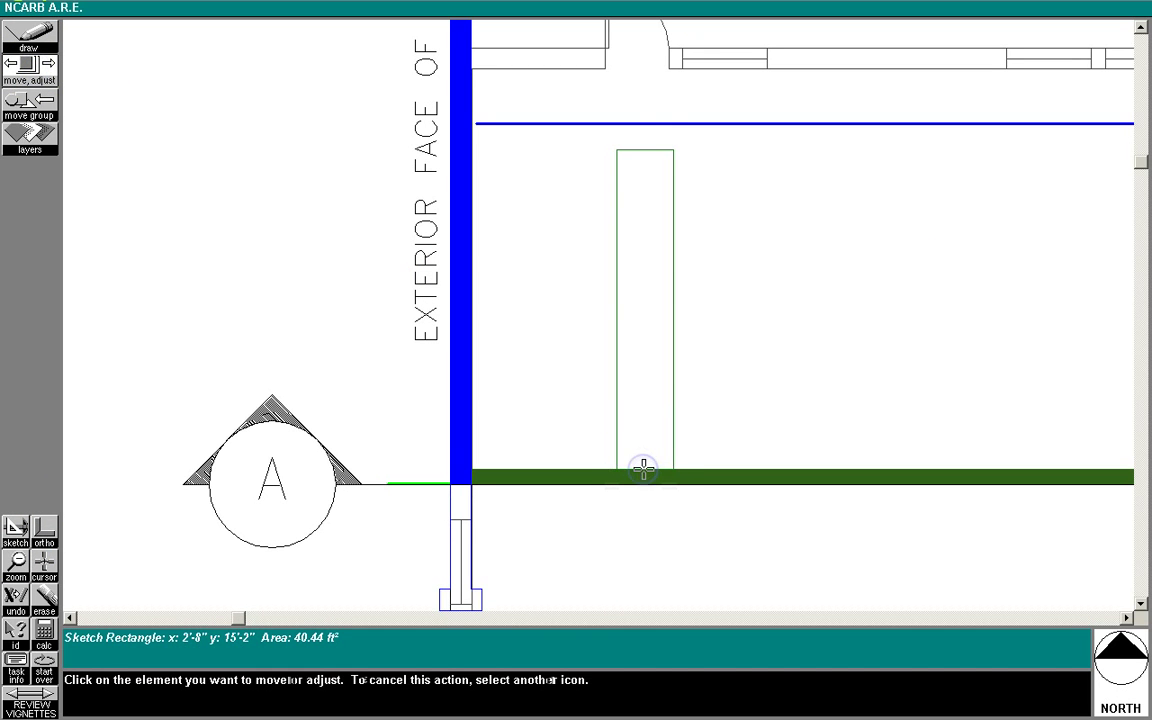
click(649, 150)
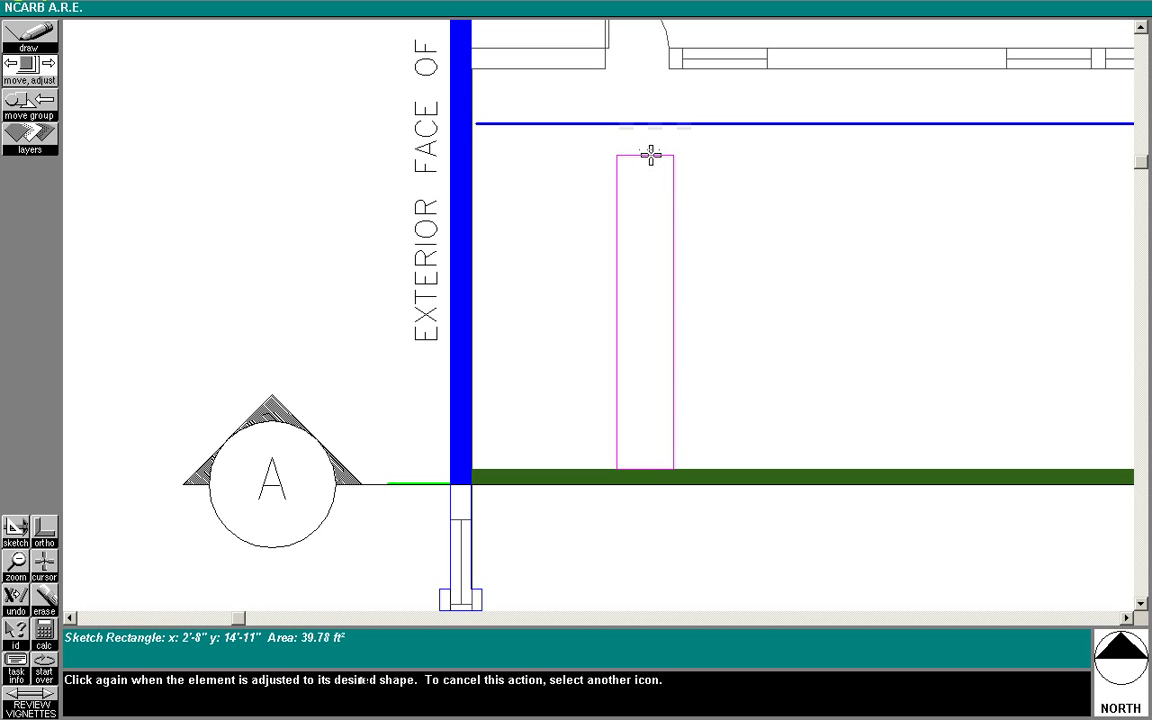
click(652, 153)
Step: Lower the finished ceiling to the top of the sketch rectangle and stretch its west end to the west wall's inner face
click(648, 123)
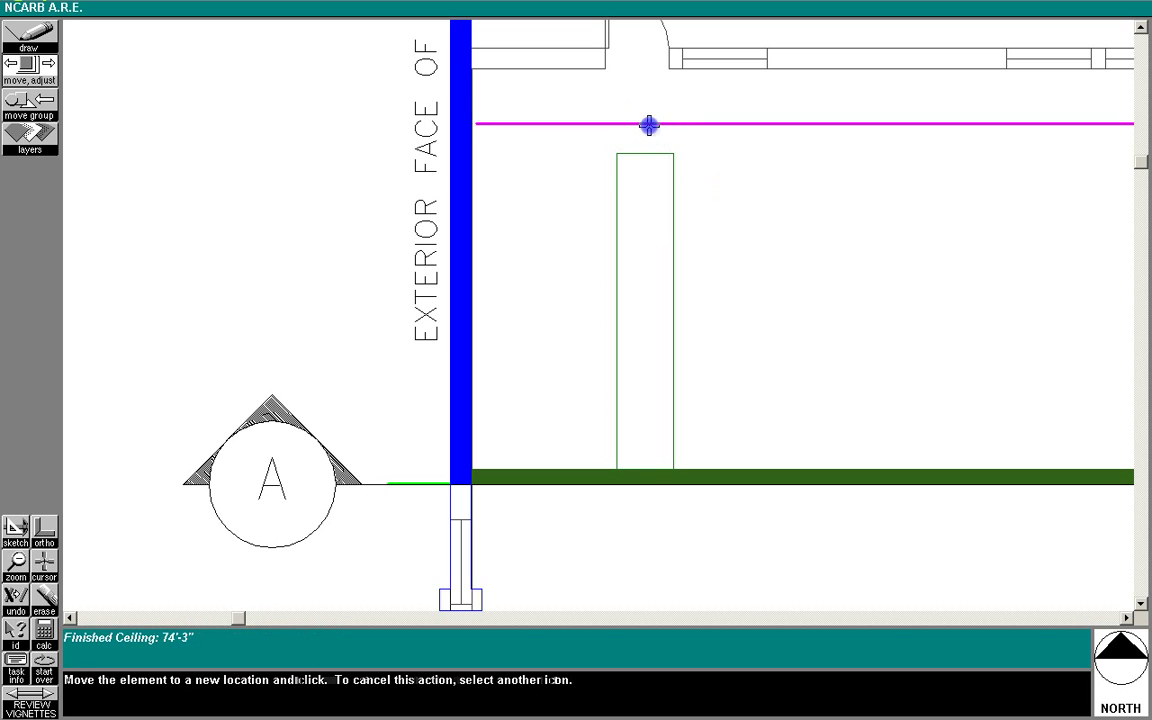
click(648, 150)
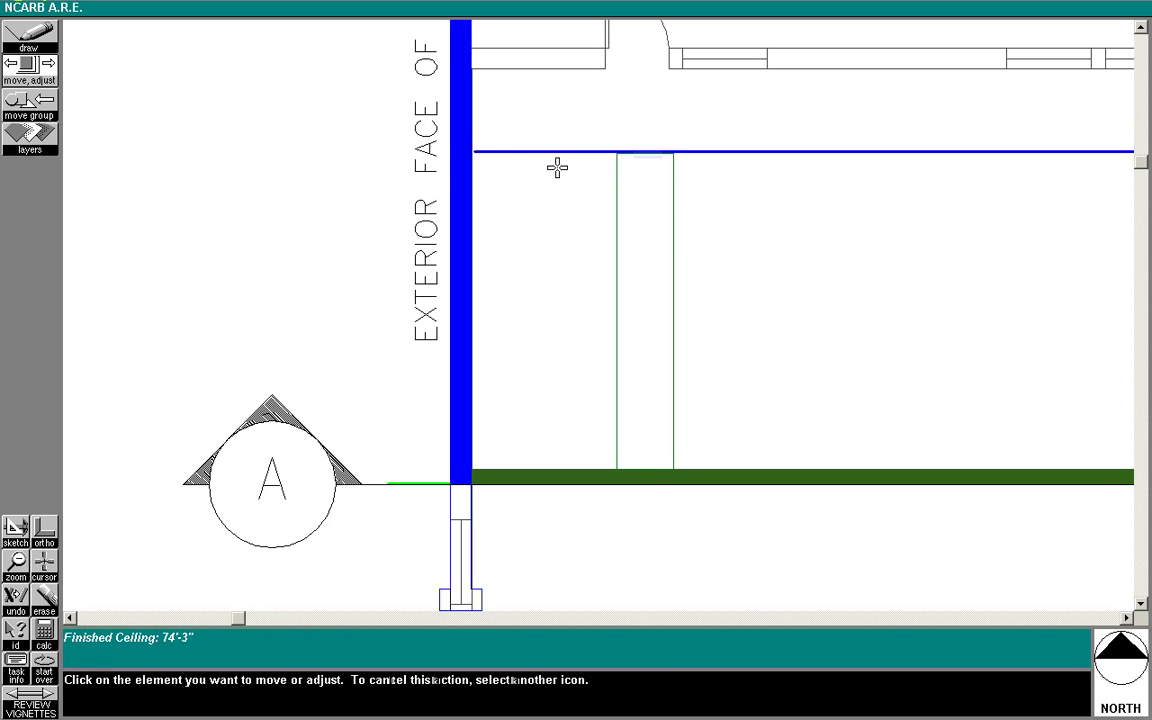
click(474, 151)
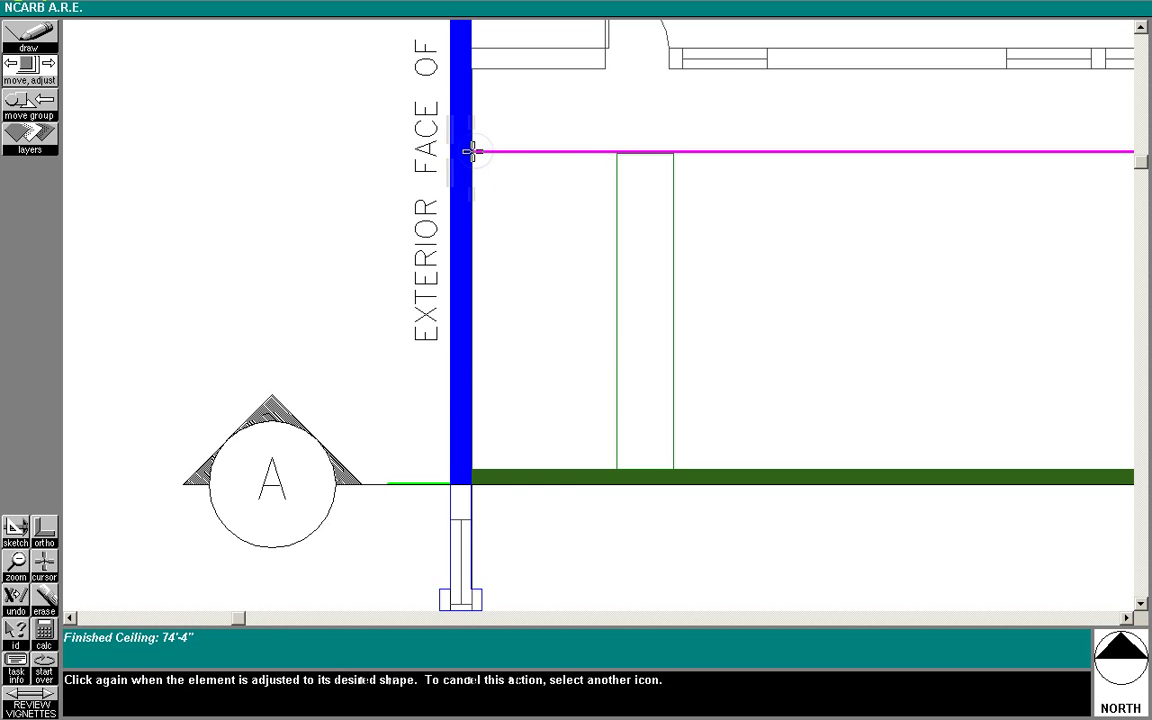
click(474, 151)
Step: Stretch the finished ceiling's east end to the middle bearing wall's face, making it about 74'-7" long
click(16, 562)
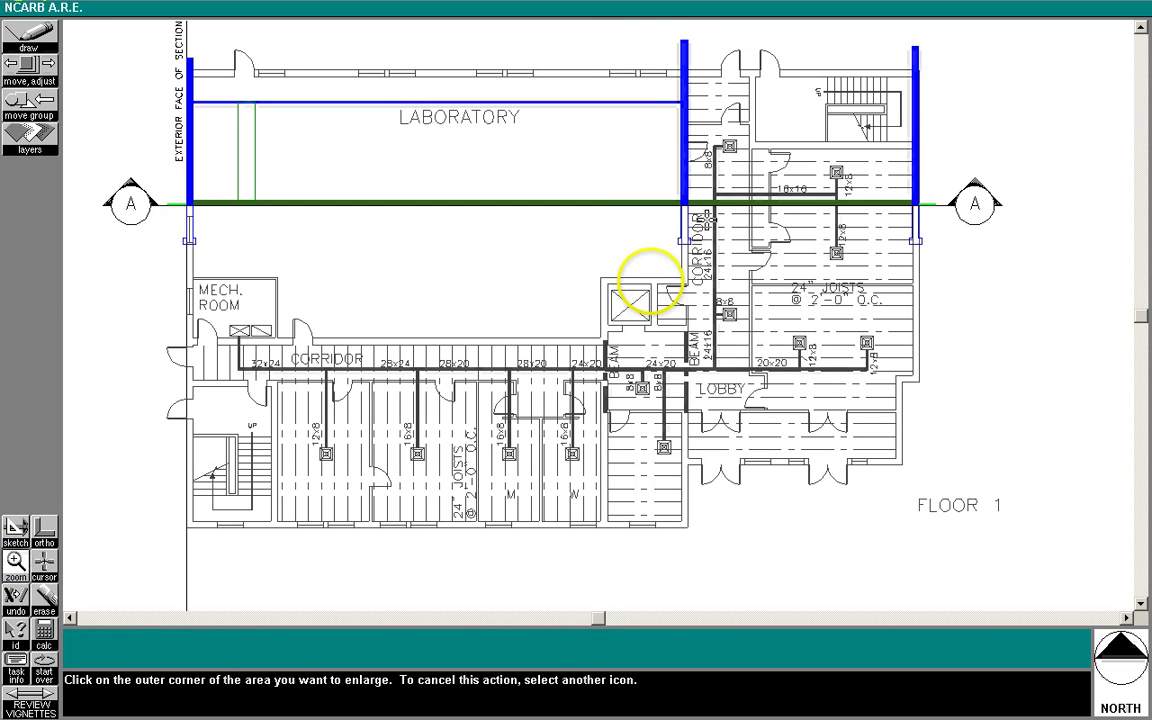
click(663, 94)
click(686, 112)
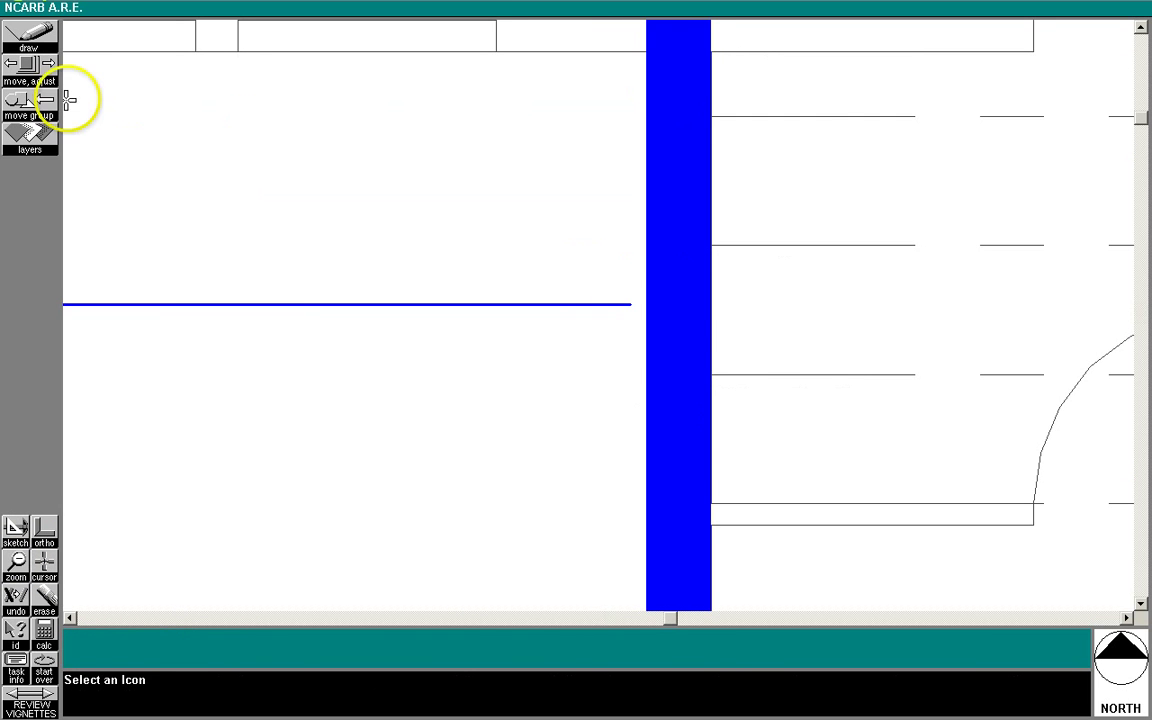
click(30, 66)
click(630, 304)
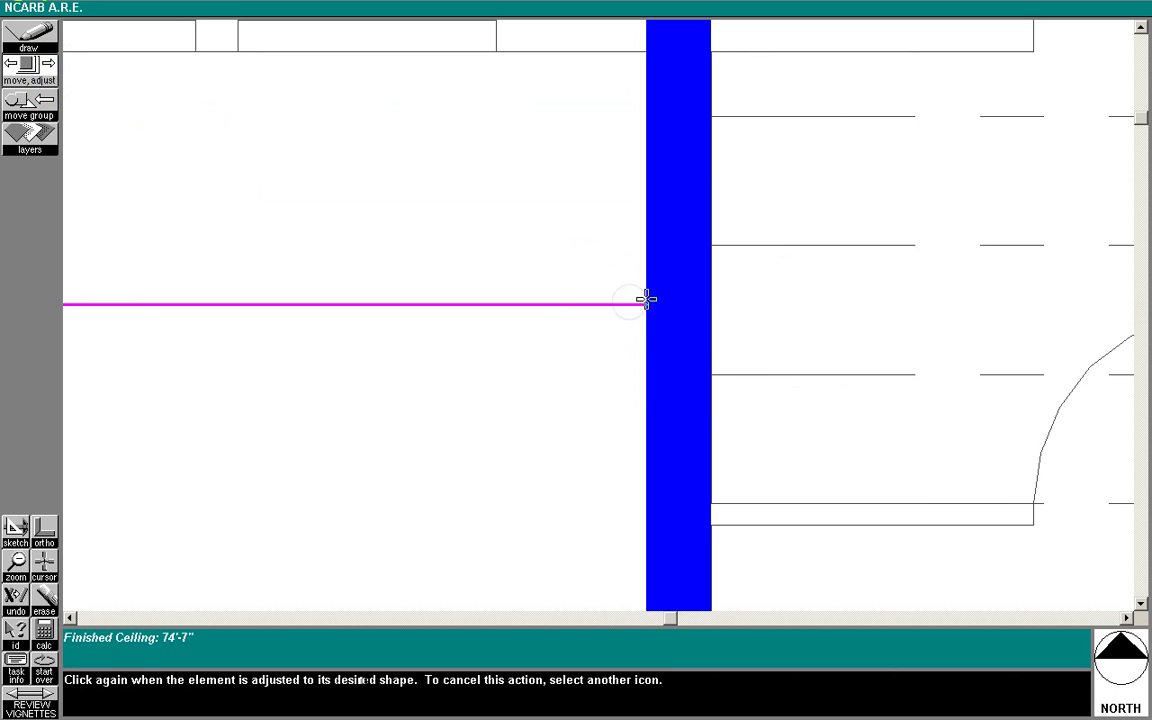
click(647, 304)
click(15, 563)
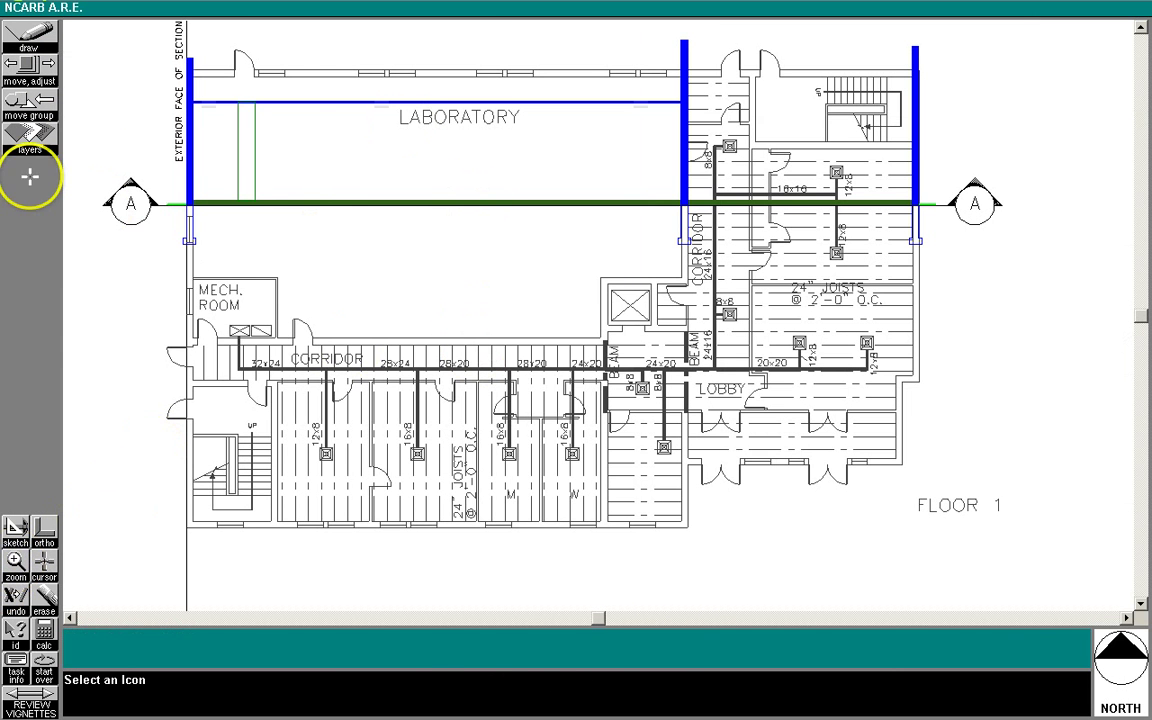
Step: Display the Floor 2 layers instead of Floor 1 and place an 8 x 8 in. duct above the laboratory ceiling at the west branch duct
click(33, 145)
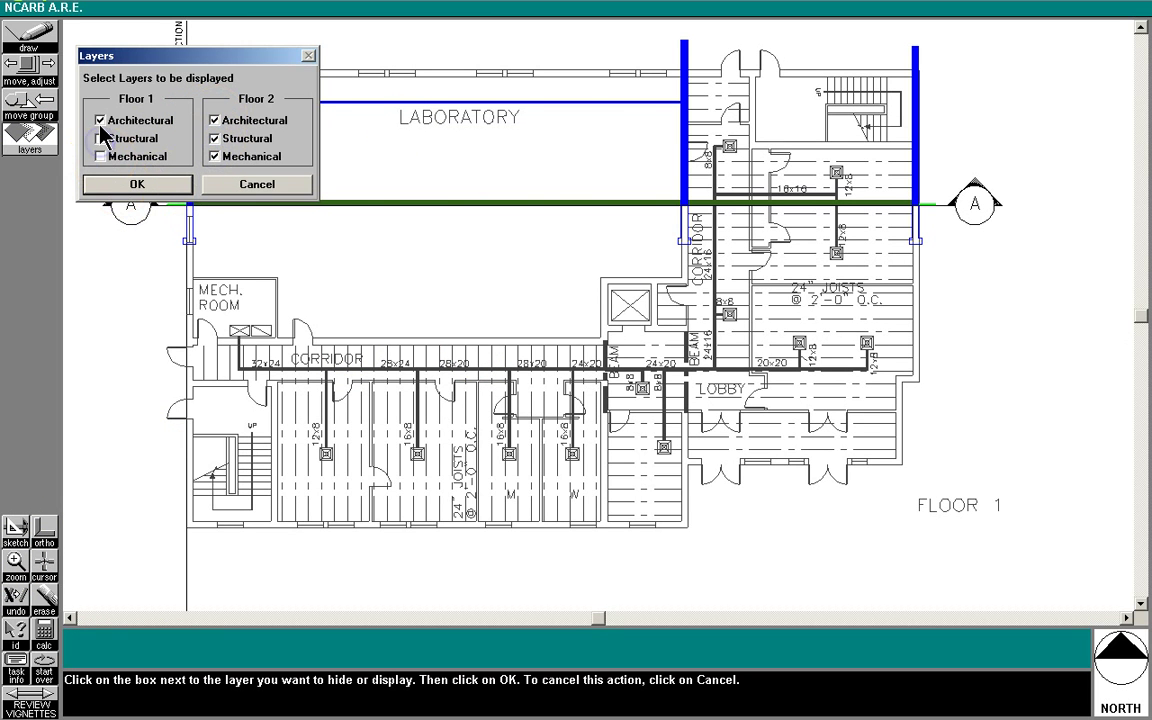
click(125, 186)
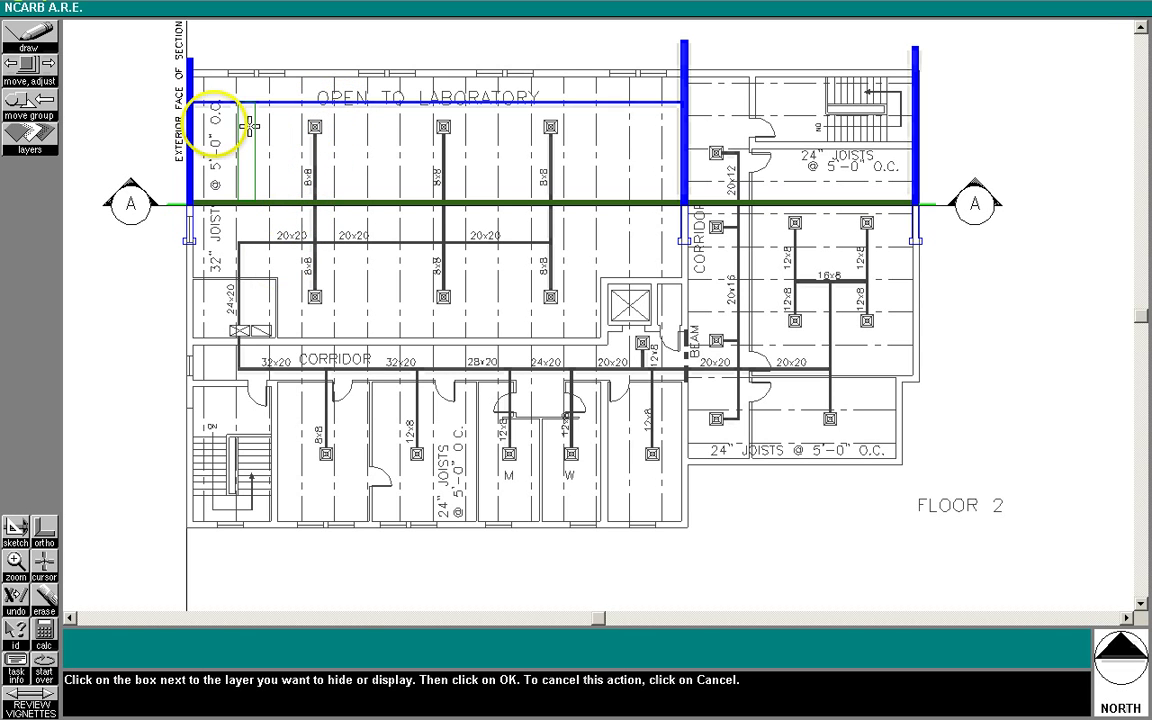
click(33, 45)
click(90, 60)
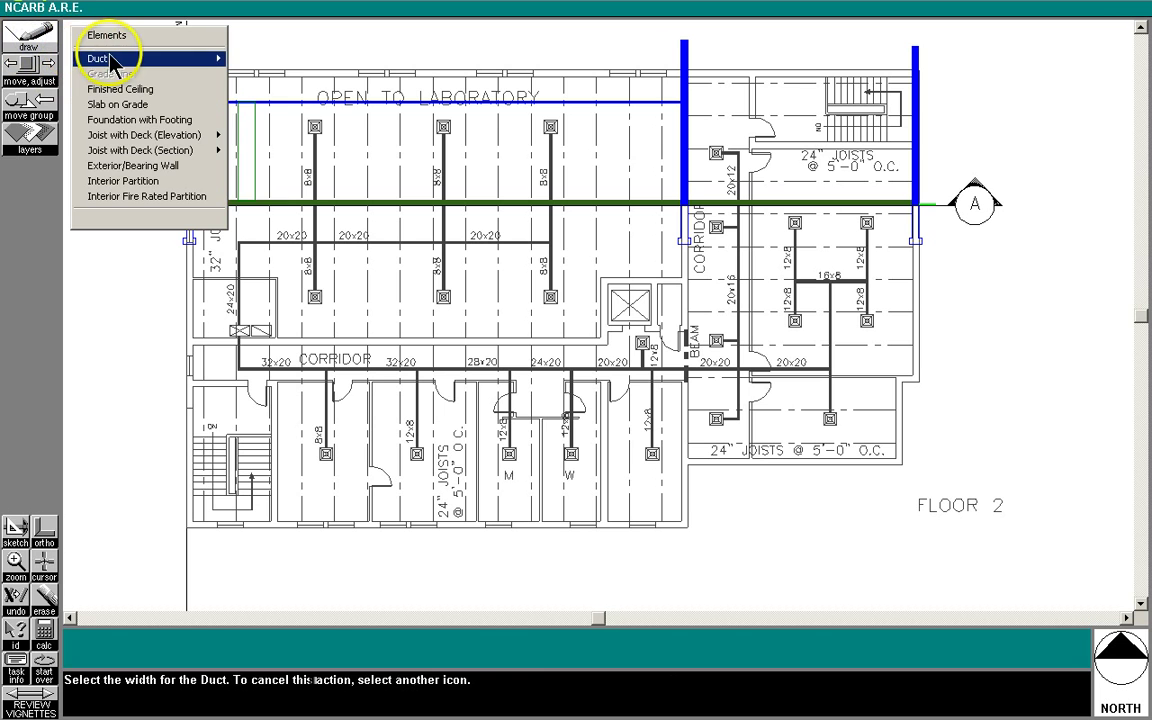
click(250, 84)
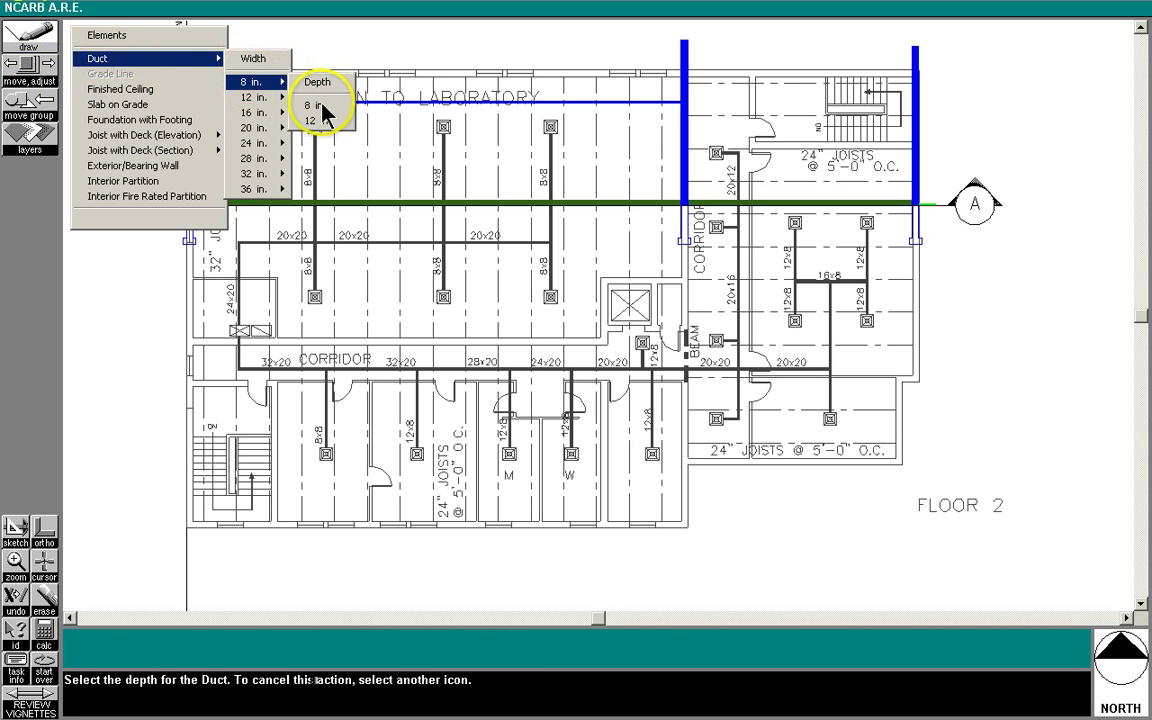
click(321, 105)
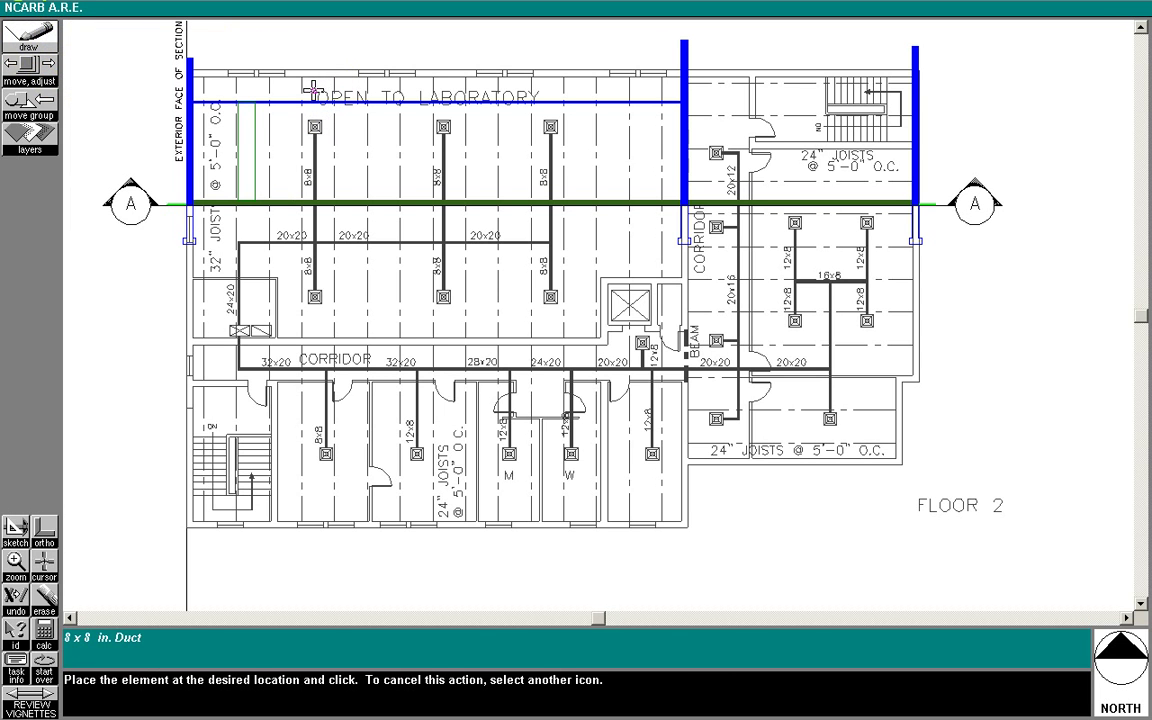
click(313, 90)
Step: Place two more 8 x 8 in. ducts above the laboratory ceiling, in line with the middle and east branch ducts
click(103, 62)
click(158, 77)
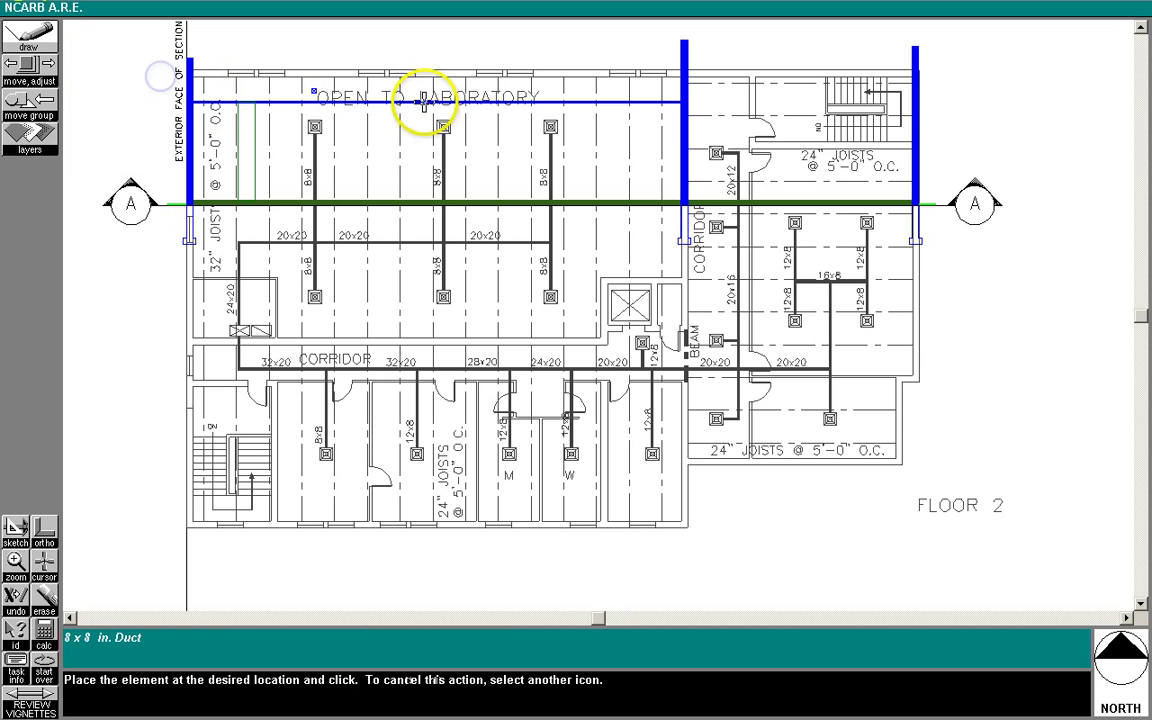
click(443, 91)
click(101, 60)
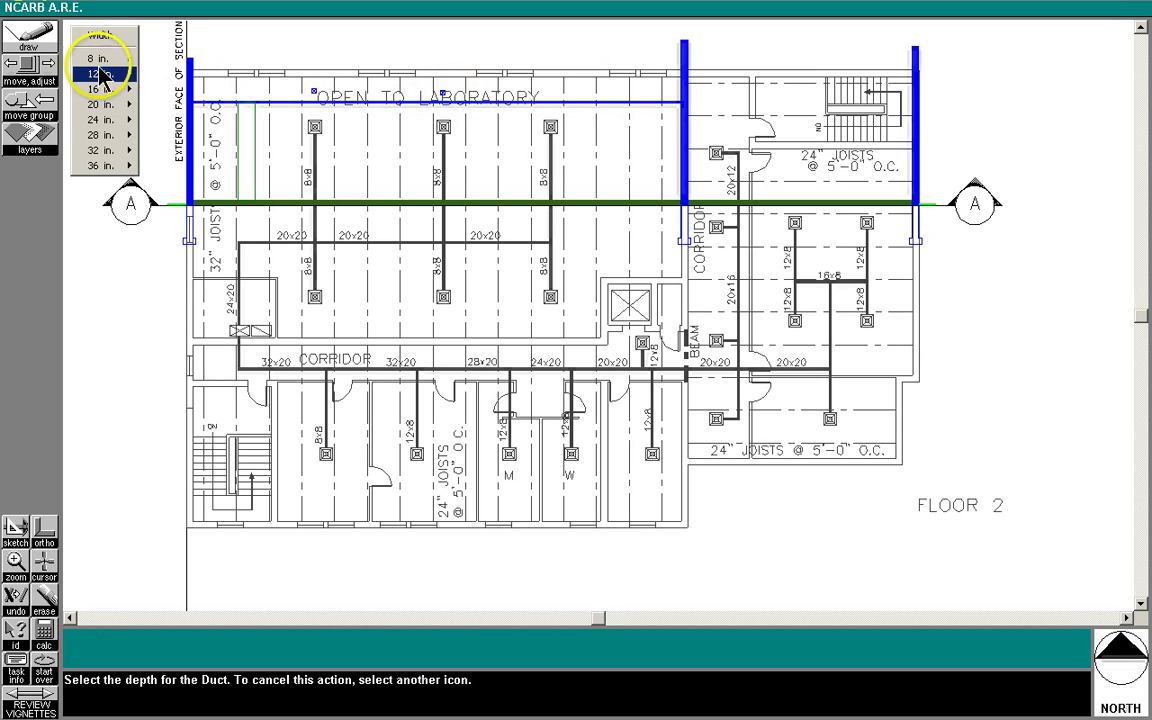
click(160, 81)
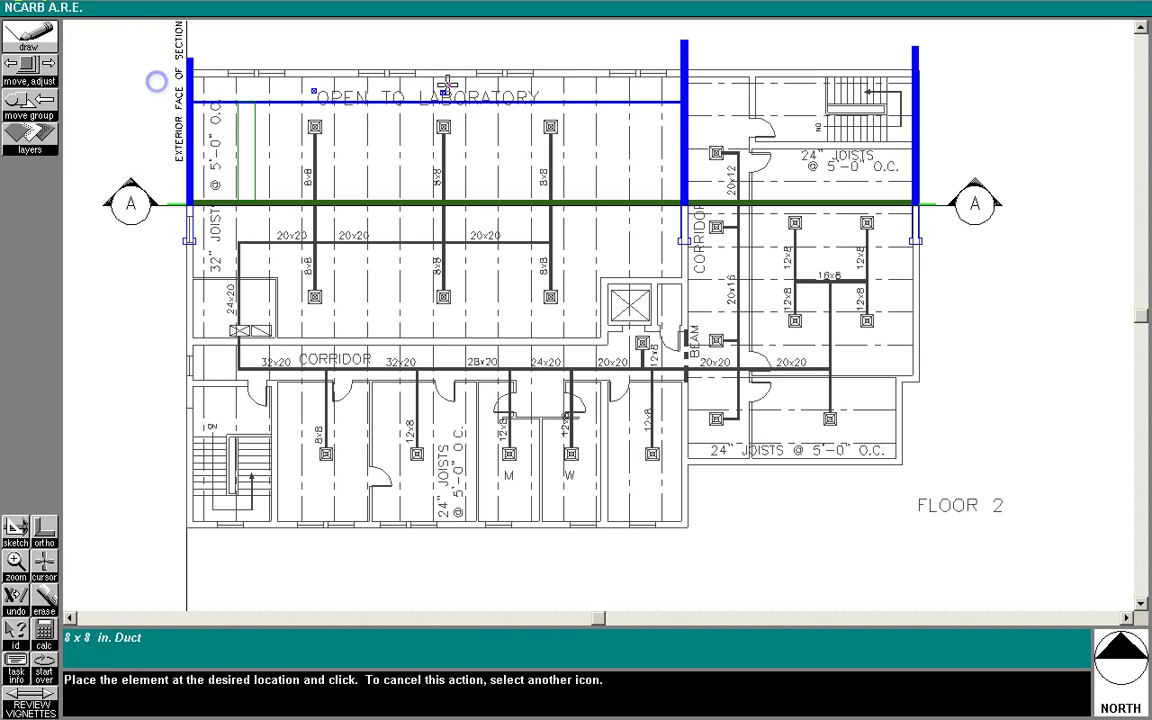
click(549, 93)
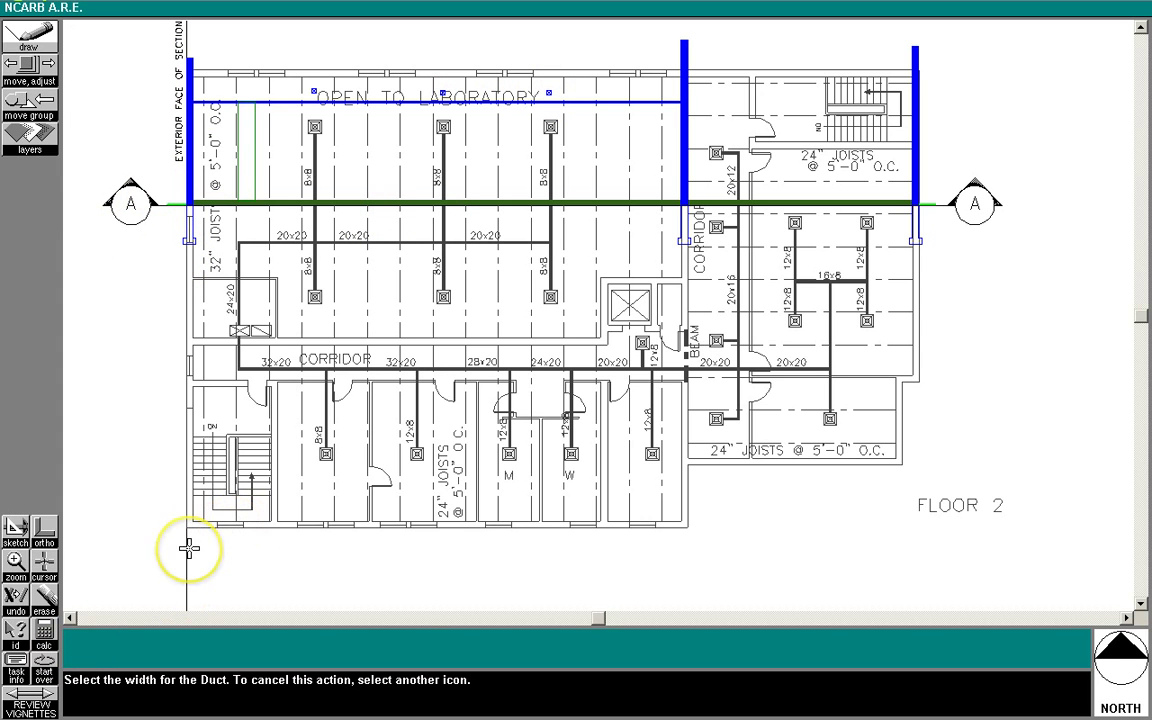
Step: Sketch a rectangle about 49'-6" long and 8" high on the laboratory's finished ceiling and turn on the full-screen crosshair cursor
click(14, 560)
click(245, 50)
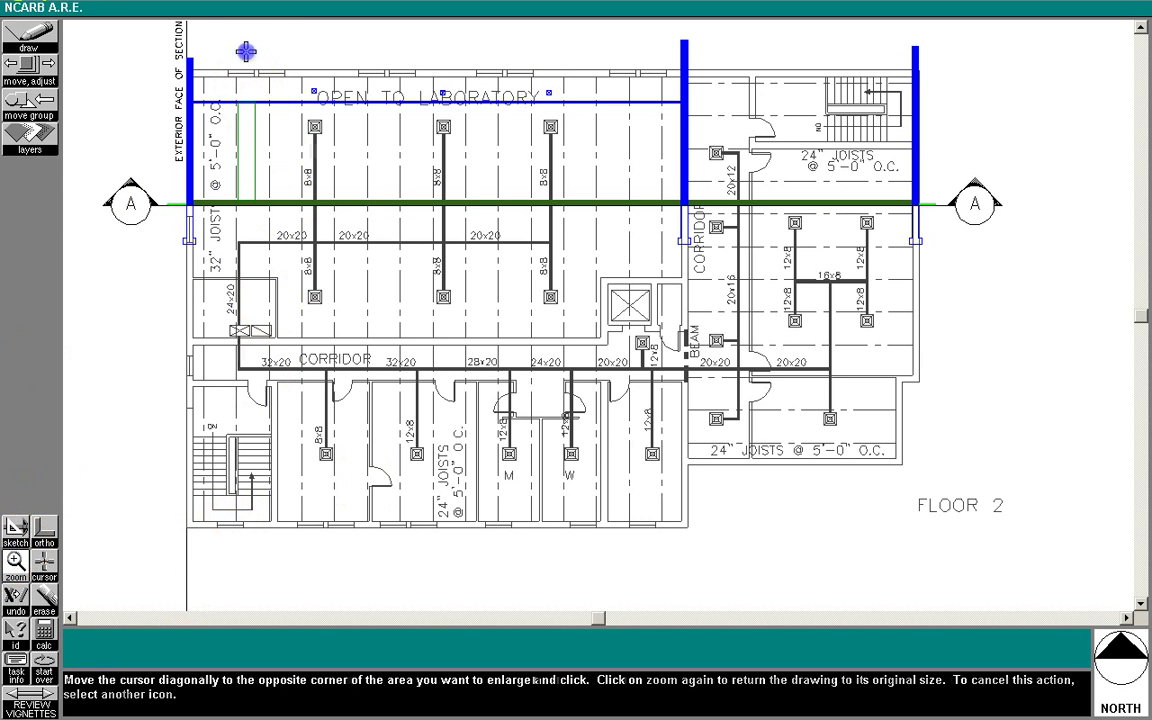
click(597, 222)
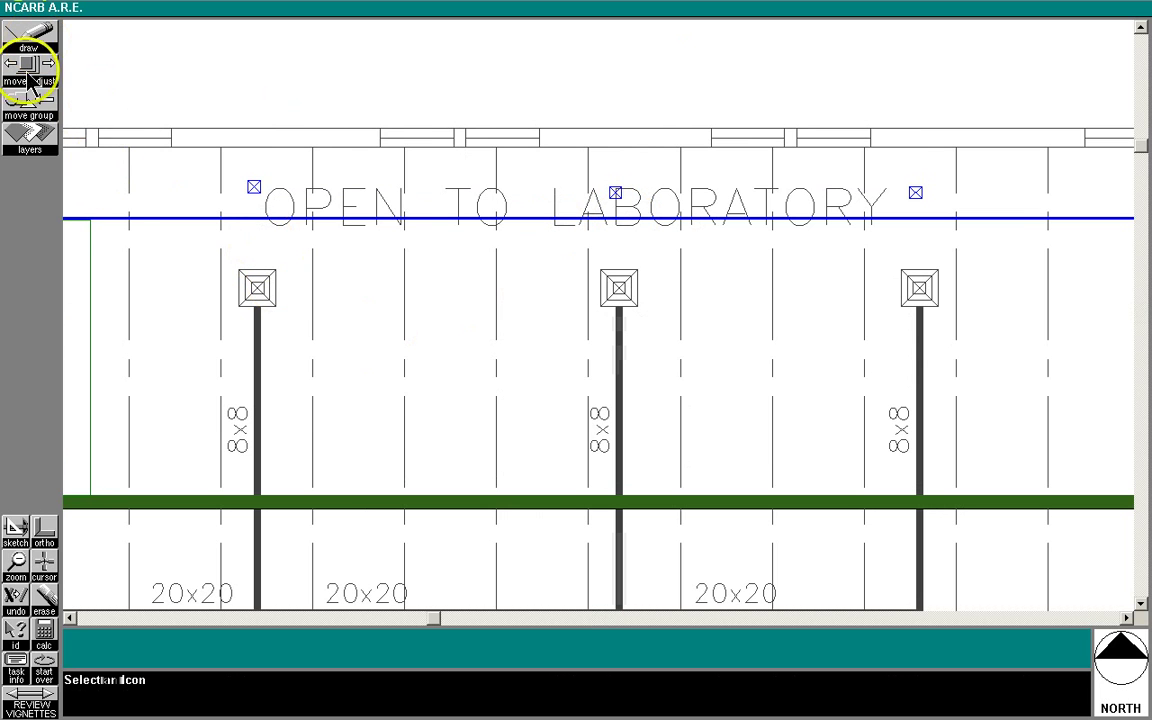
click(14, 528)
click(99, 145)
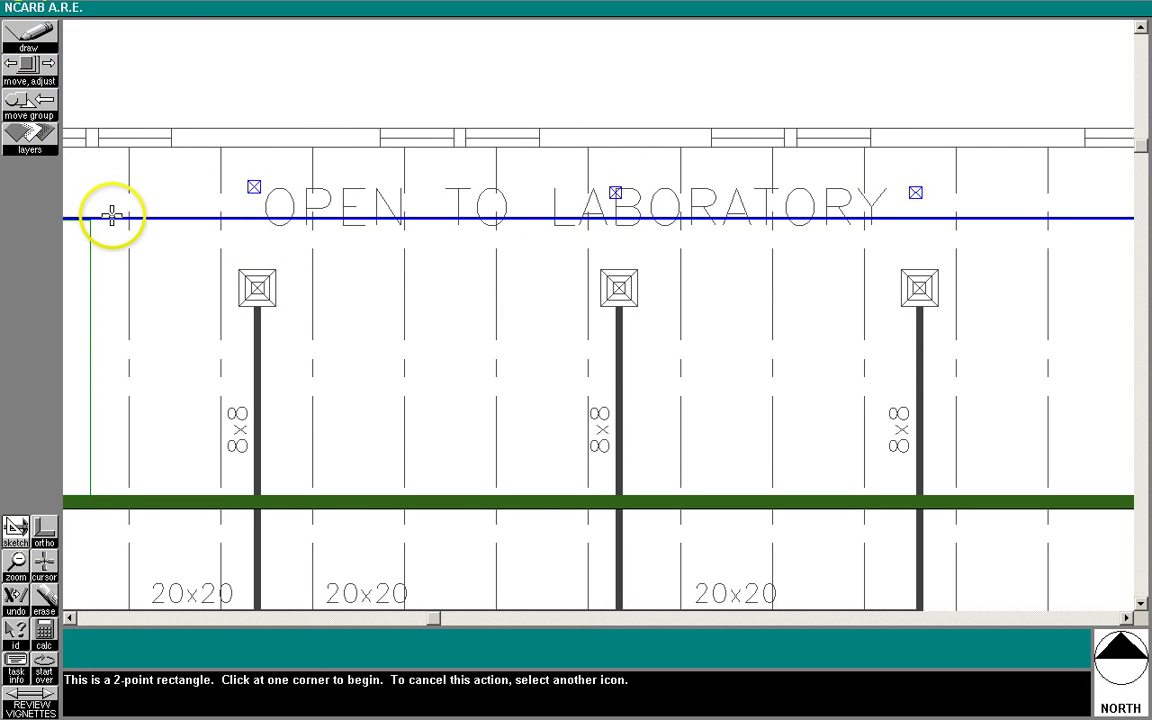
click(112, 216)
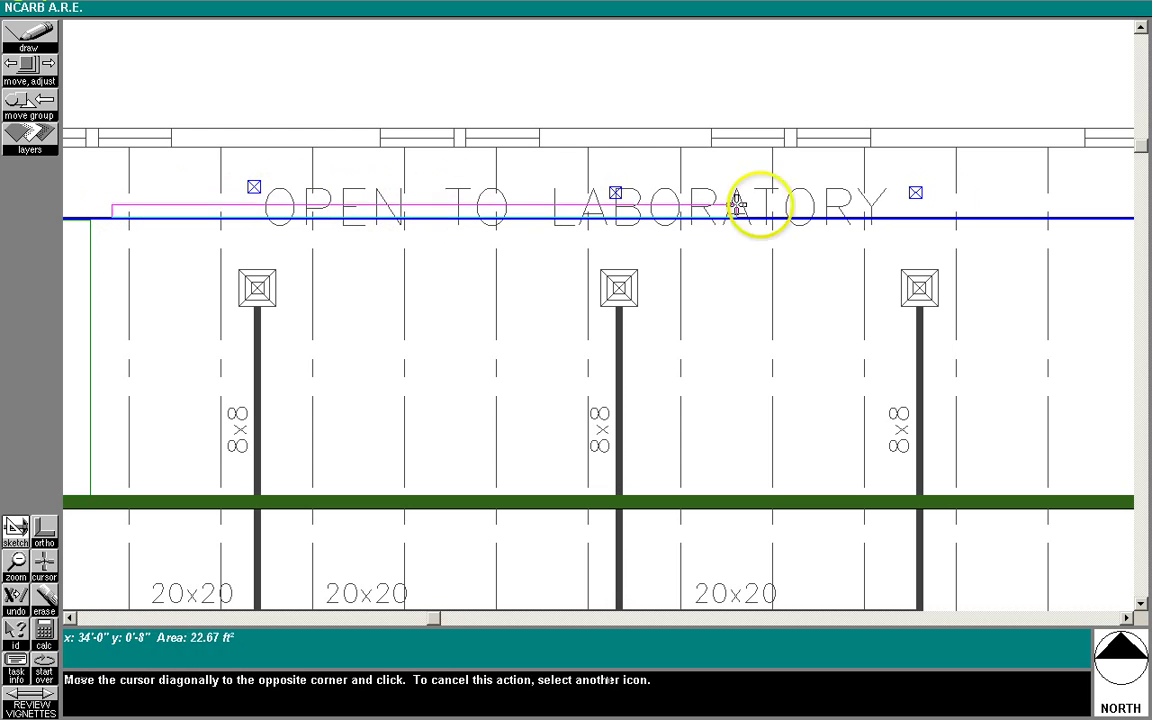
click(1020, 205)
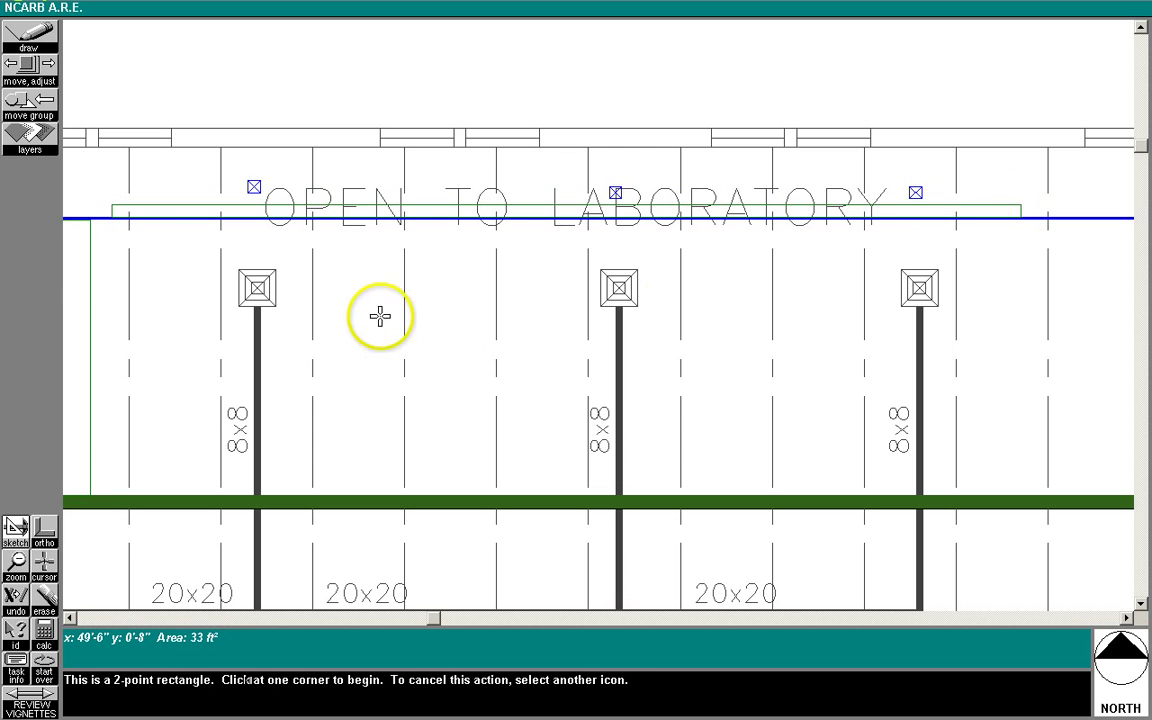
click(44, 565)
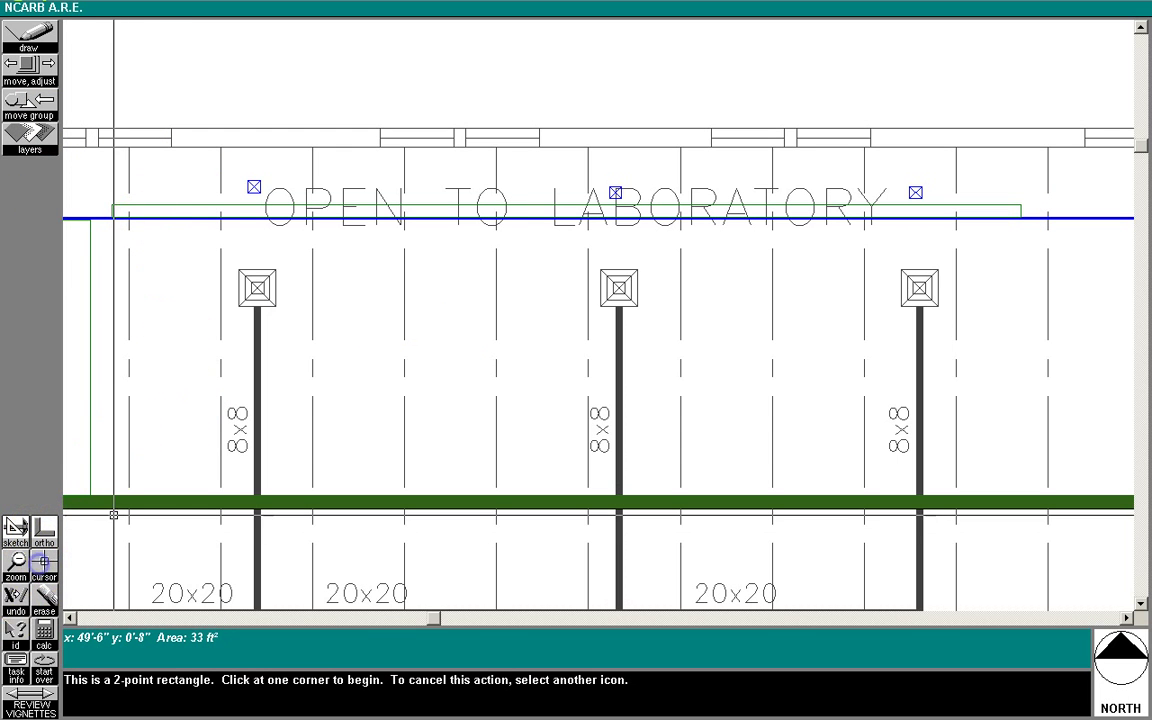
click(253, 186)
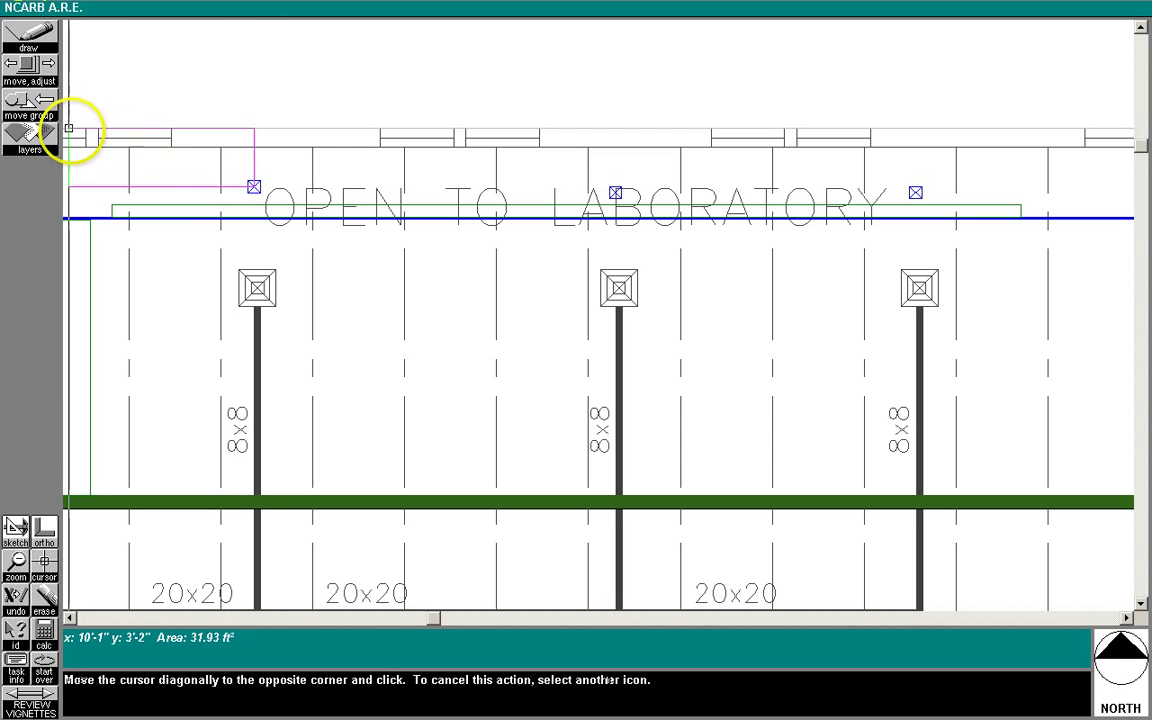
click(136, 182)
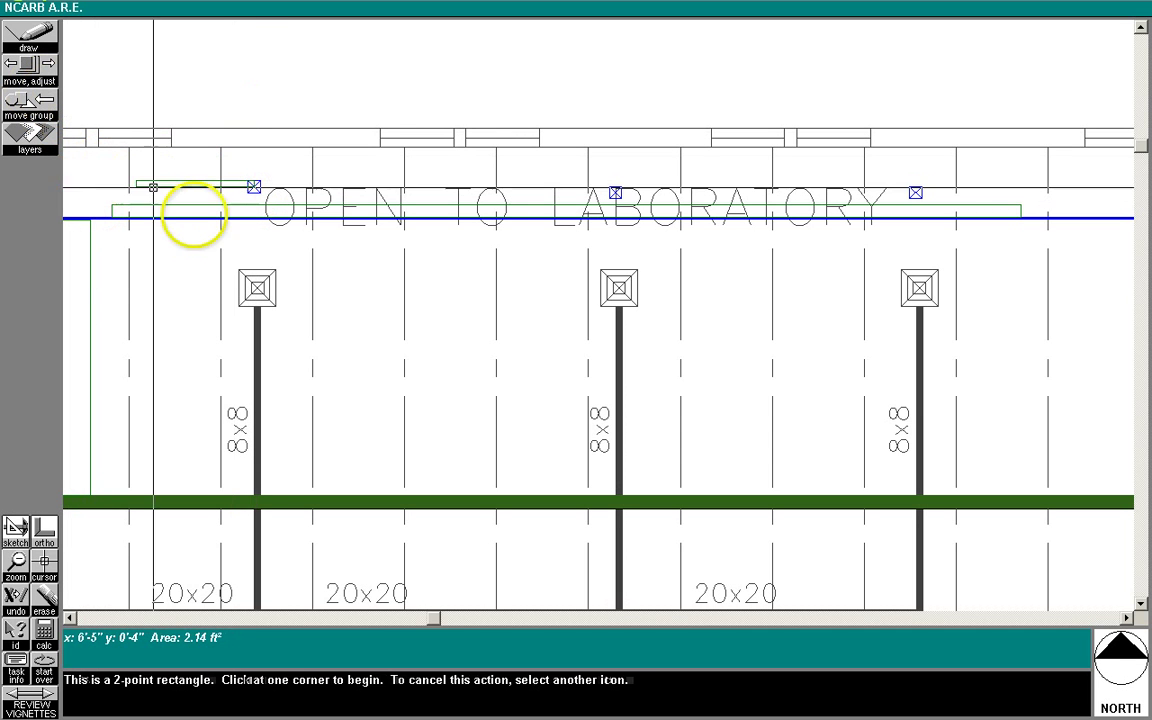
click(16, 597)
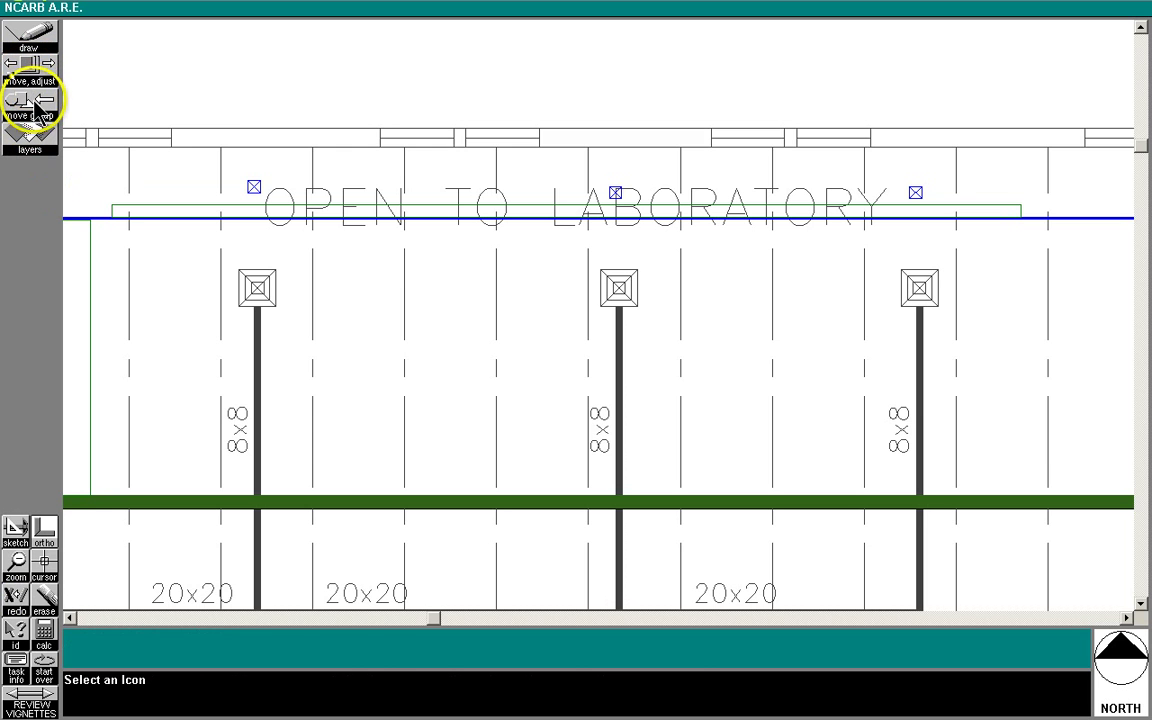
Step: Lower the west 8 x 8 in. duct to just above the 8" sketch rectangle and align it with its branch duct in plan
click(33, 103)
click(253, 186)
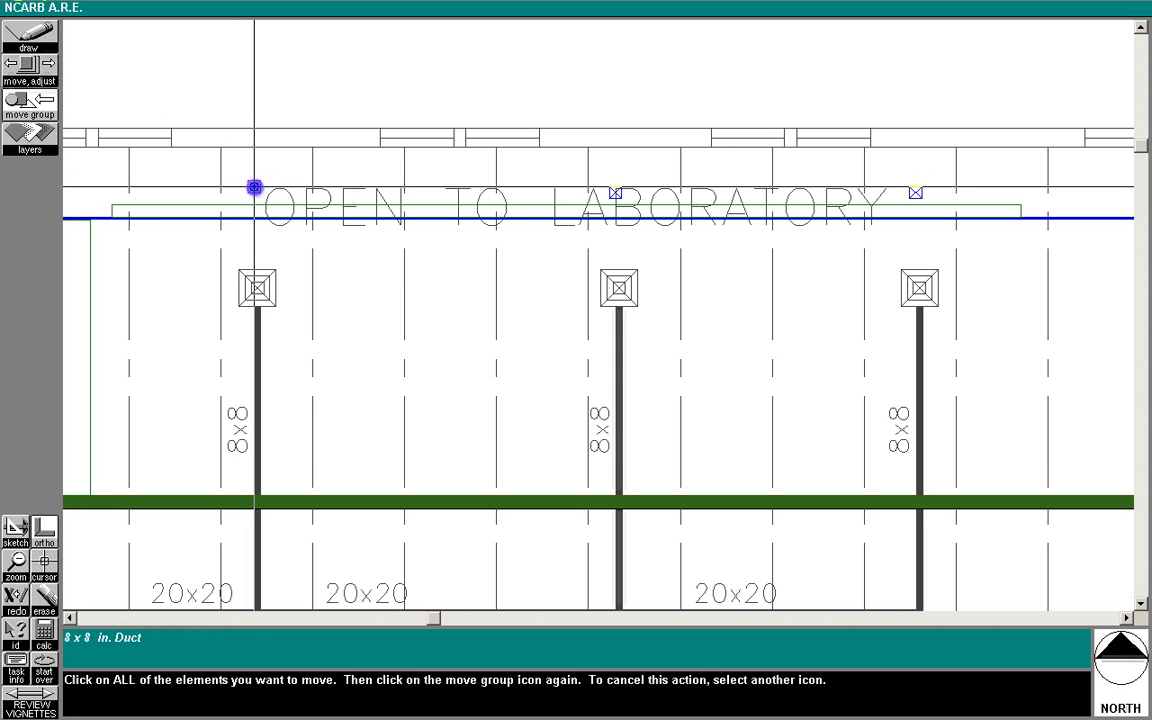
click(44, 103)
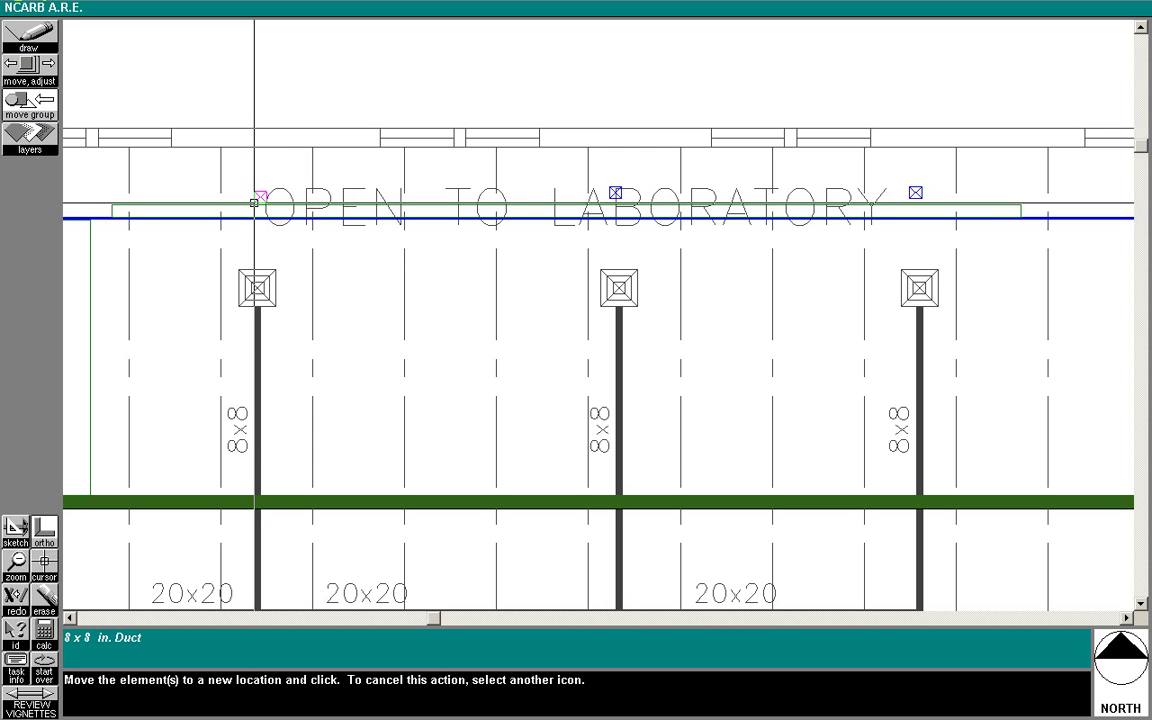
click(254, 202)
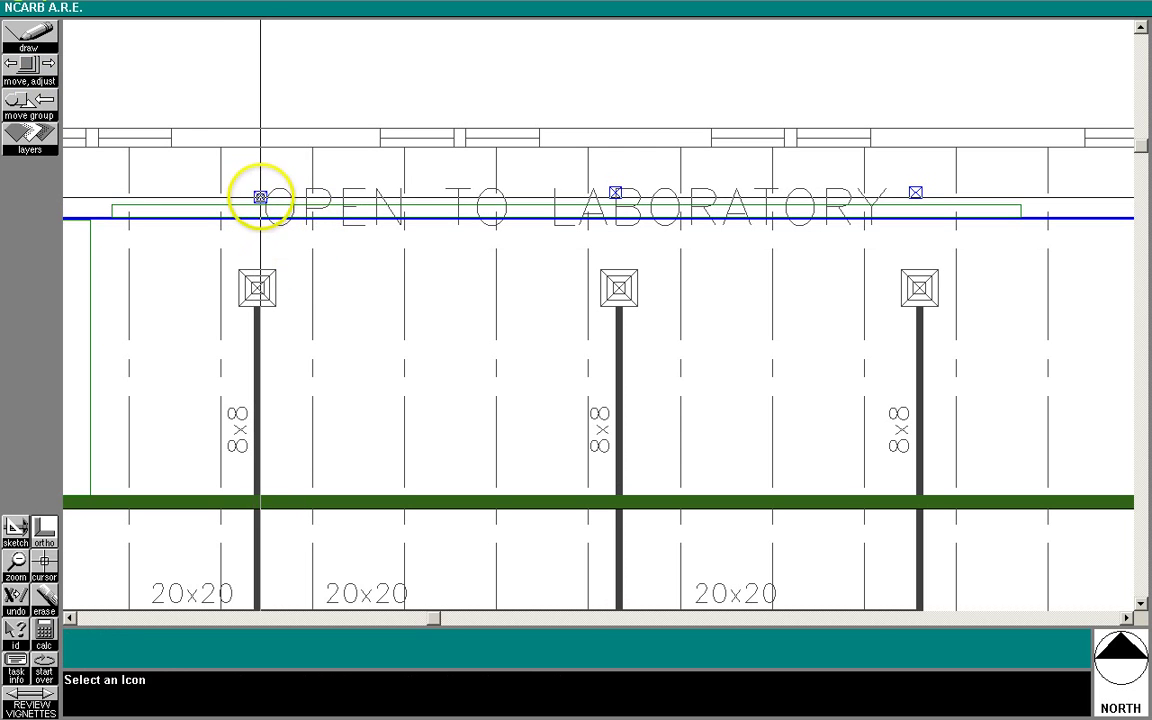
click(43, 74)
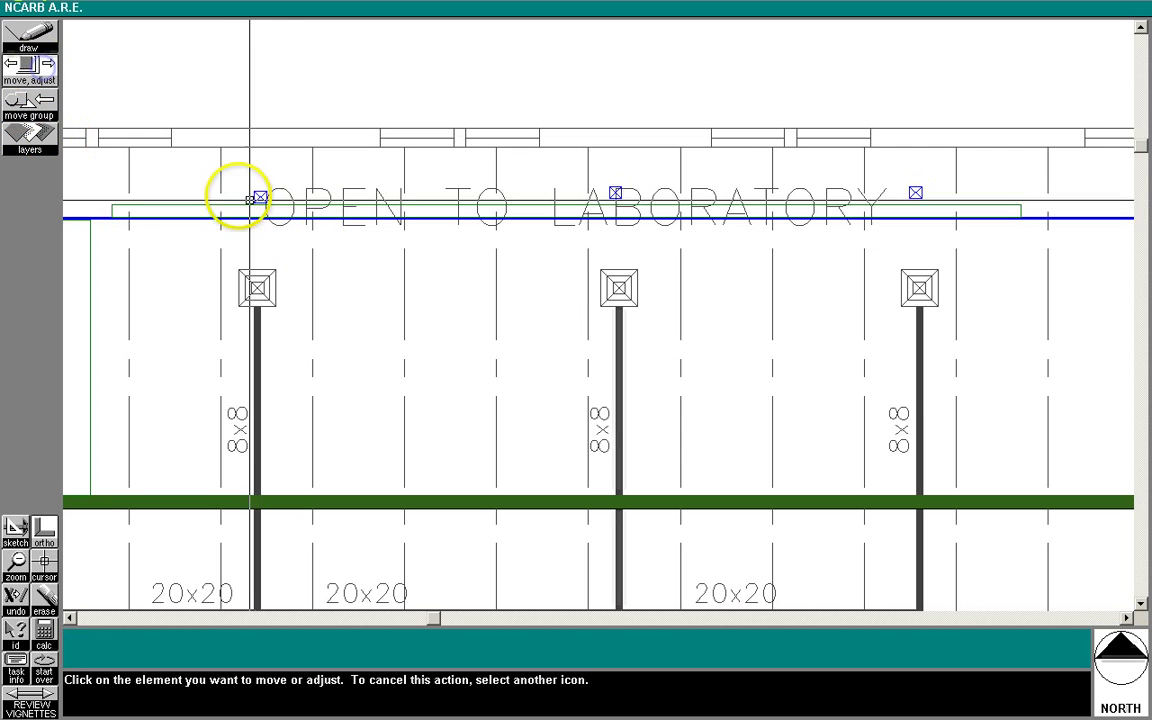
click(257, 195)
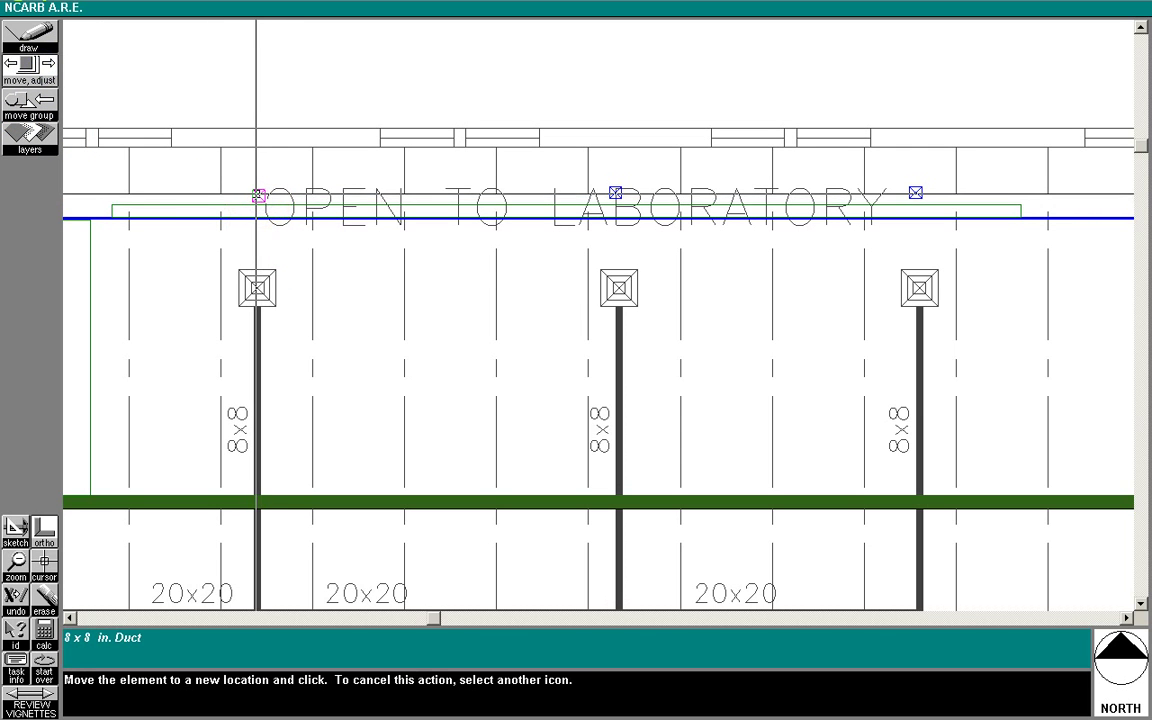
click(257, 195)
click(258, 194)
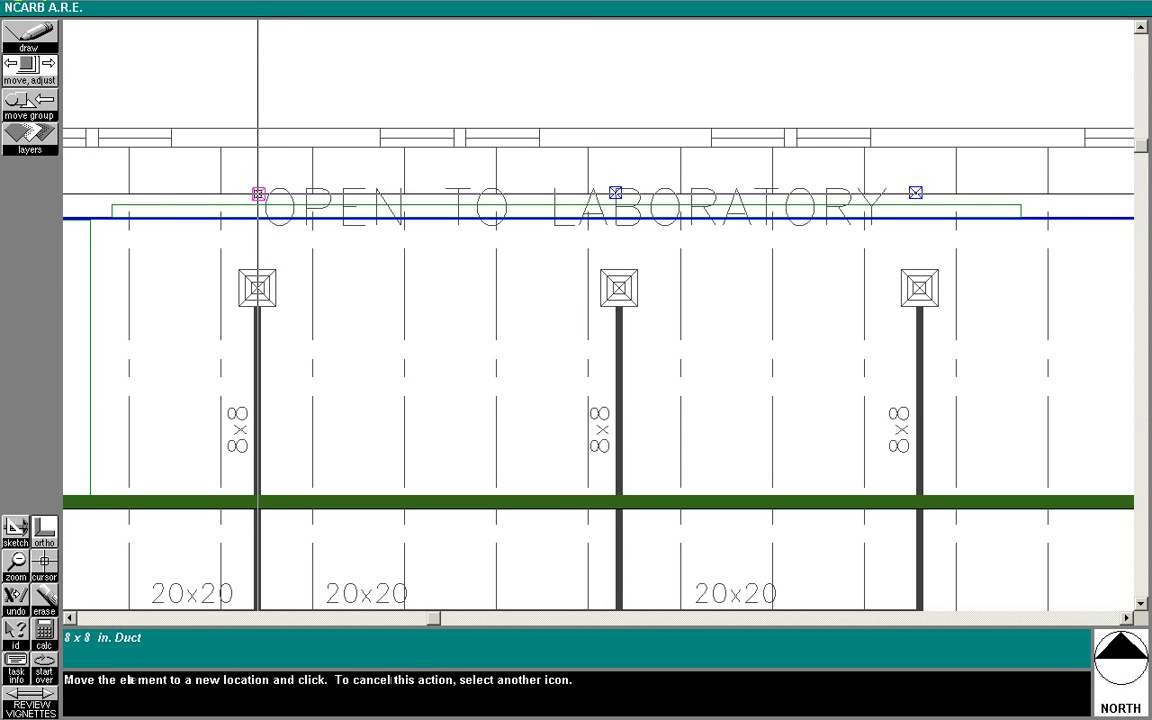
click(258, 194)
Step: Shift the middle and east 8 x 8 in. ducts slightly east to line up with their branch ducts in plan
click(615, 191)
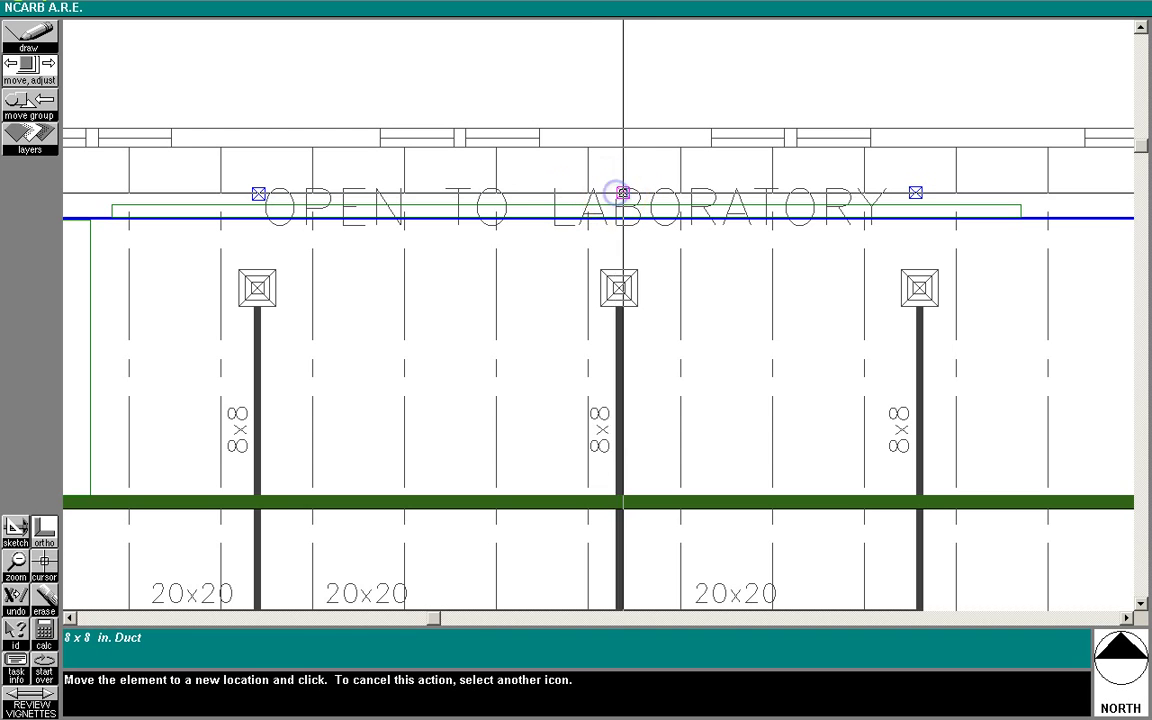
click(618, 192)
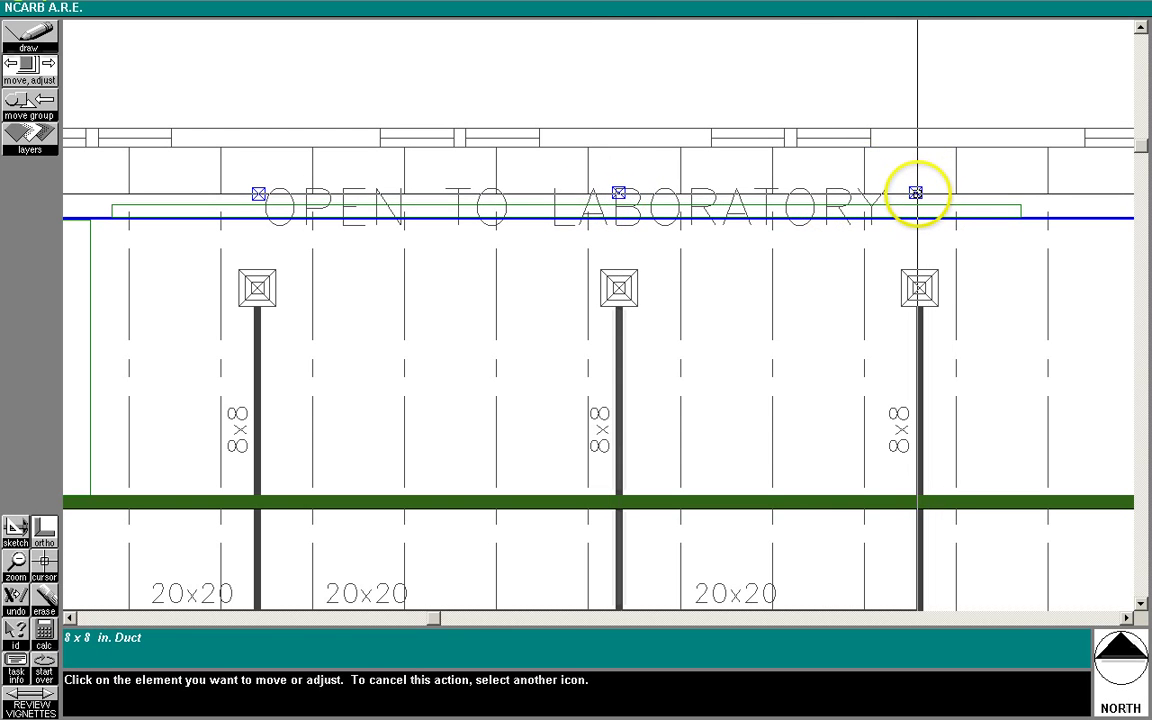
click(917, 192)
click(919, 192)
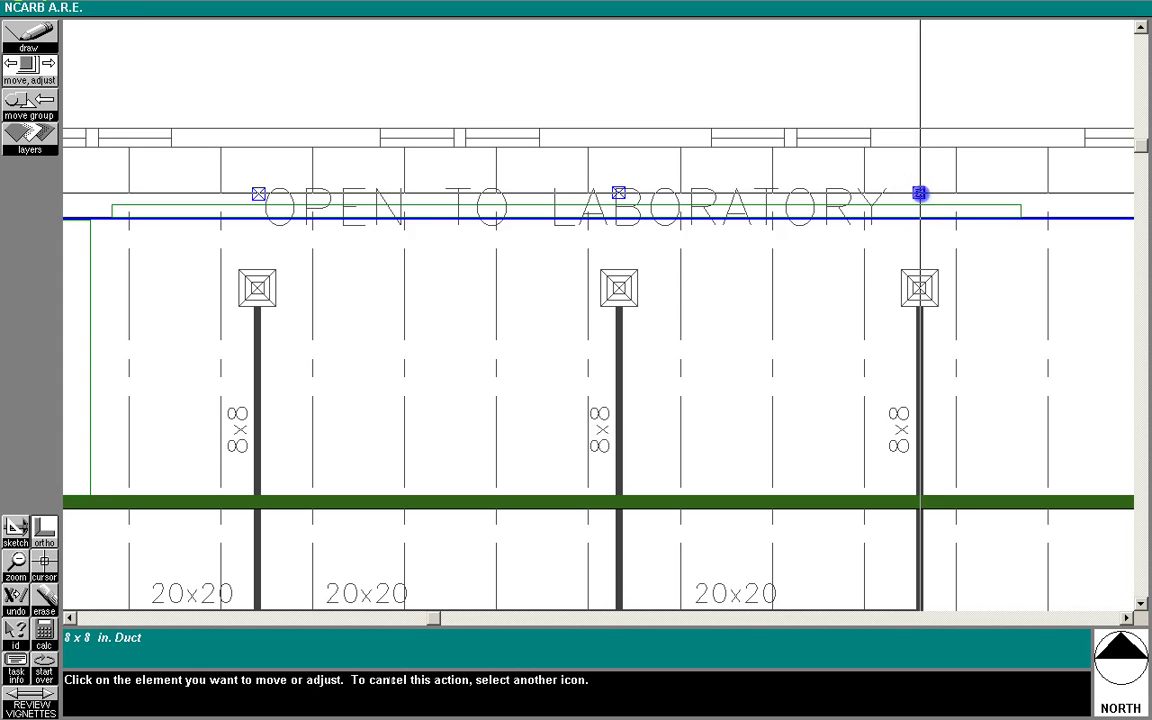
Step: Sketch a rectangle about 49'-3" long and 1'-8" high on top of the 8" sketch rectangle, spanning all three ducts
click(16, 530)
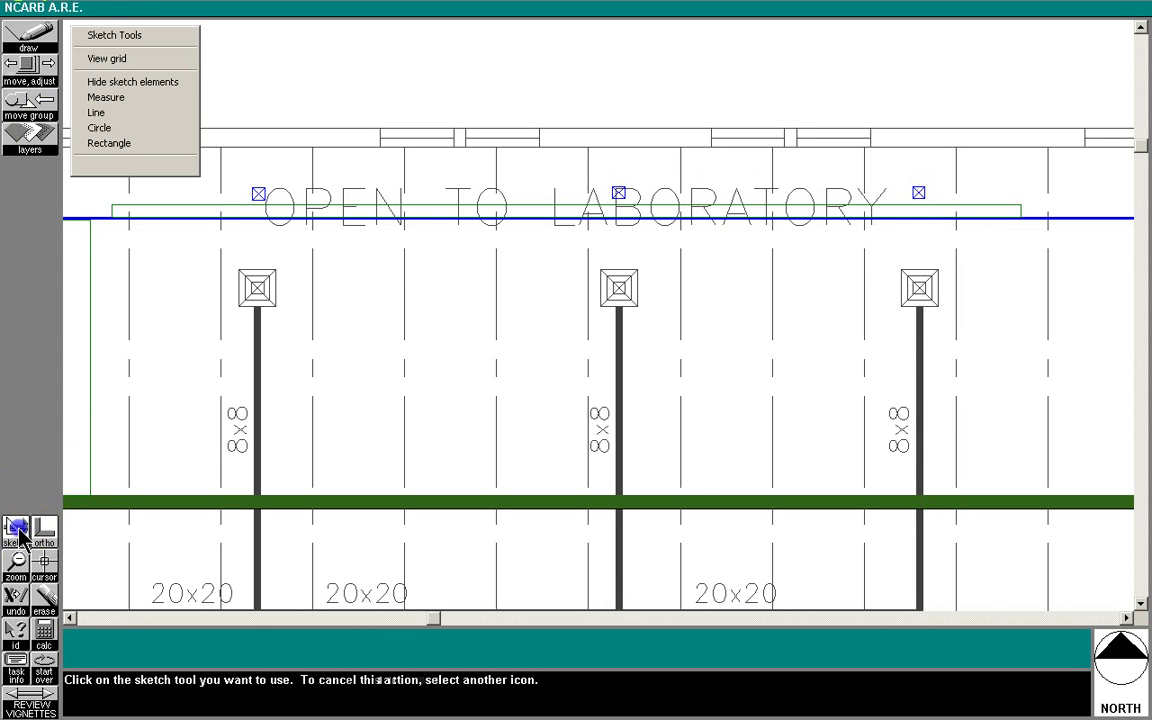
click(105, 143)
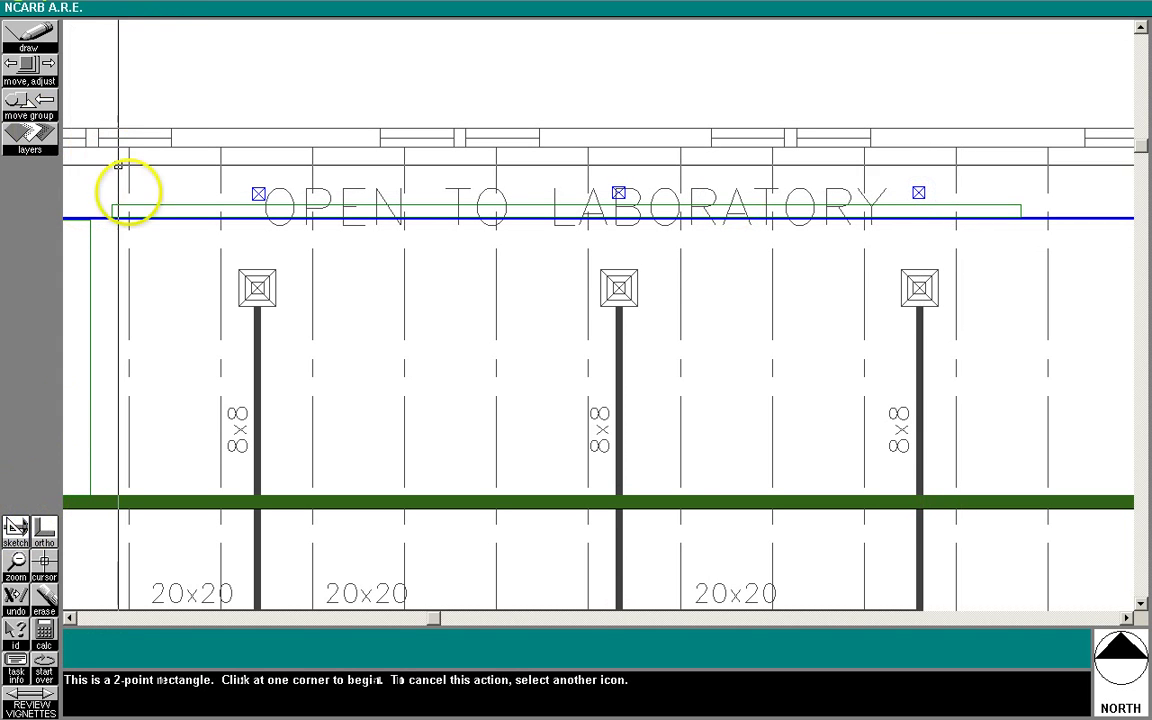
click(14, 535)
click(108, 143)
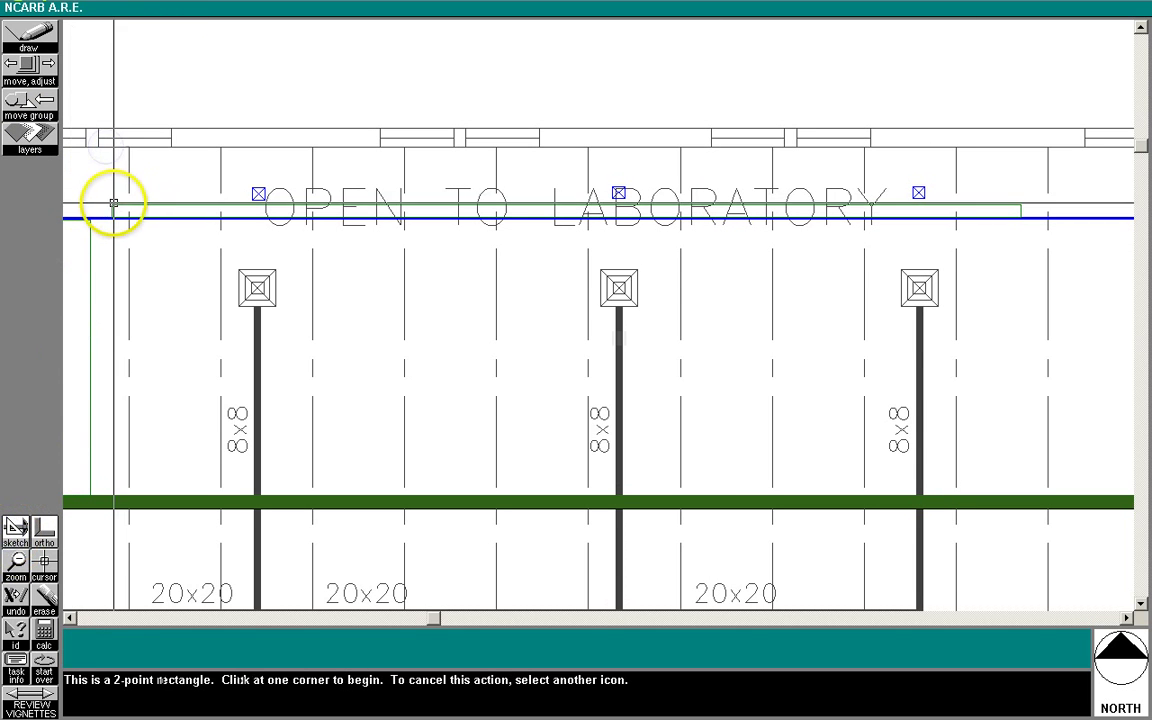
click(113, 203)
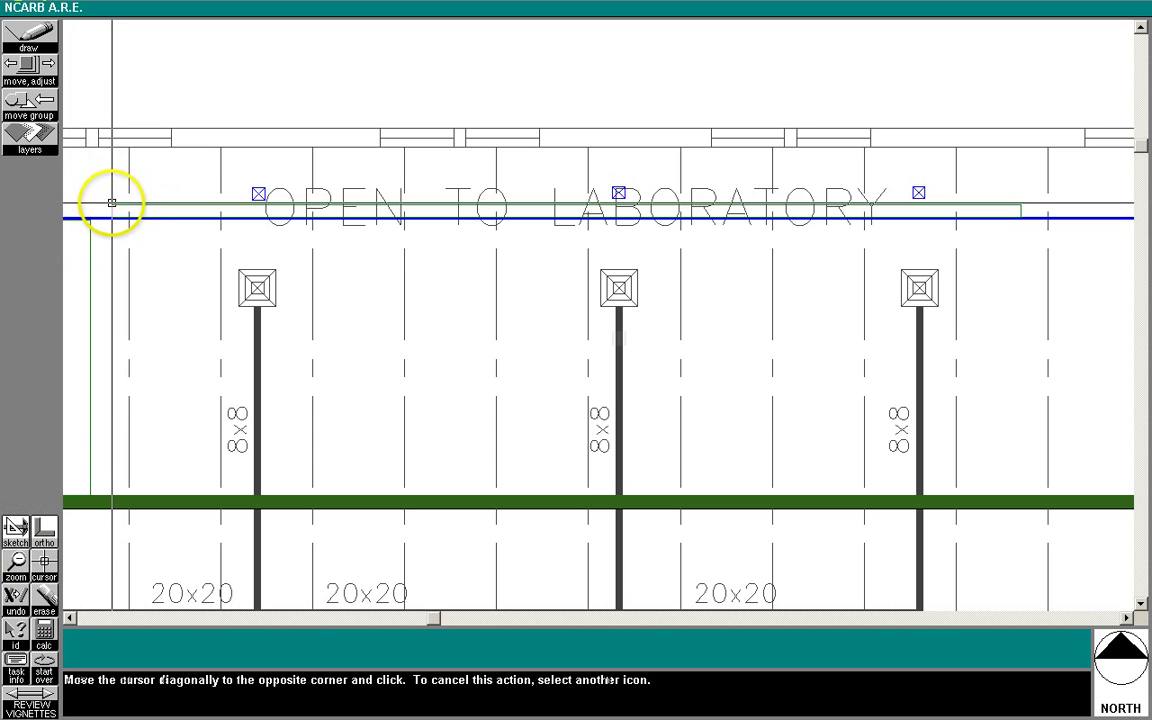
click(1016, 172)
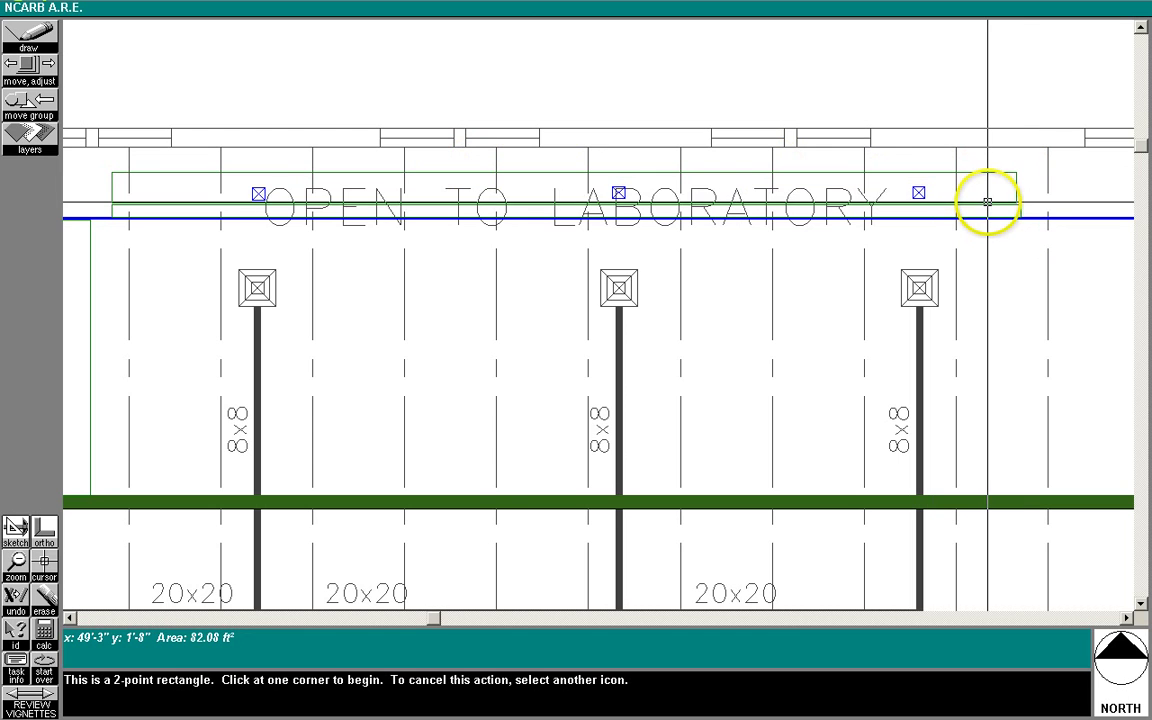
click(987, 202)
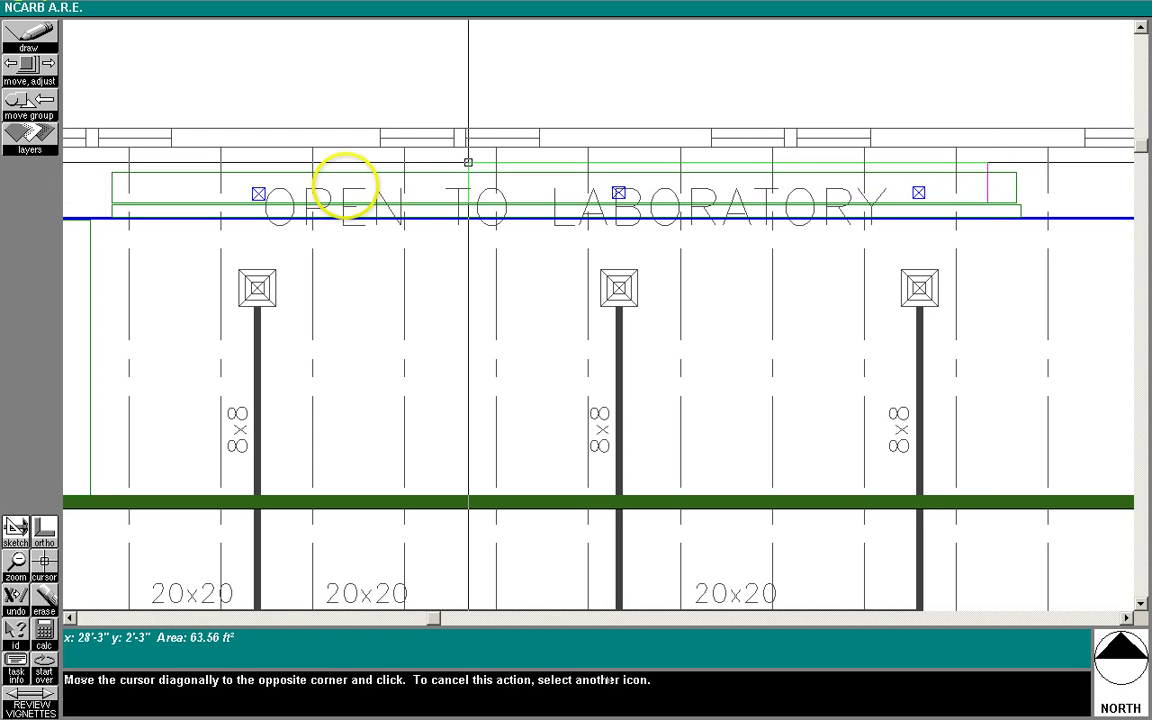
click(900, 163)
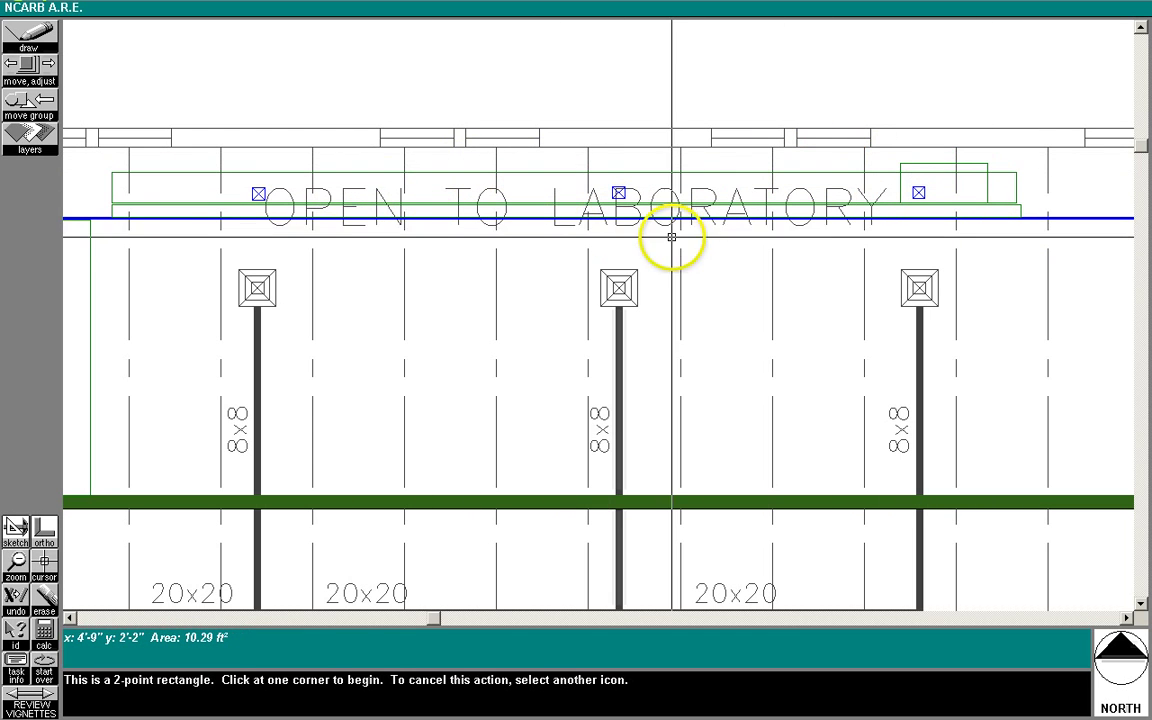
click(16, 595)
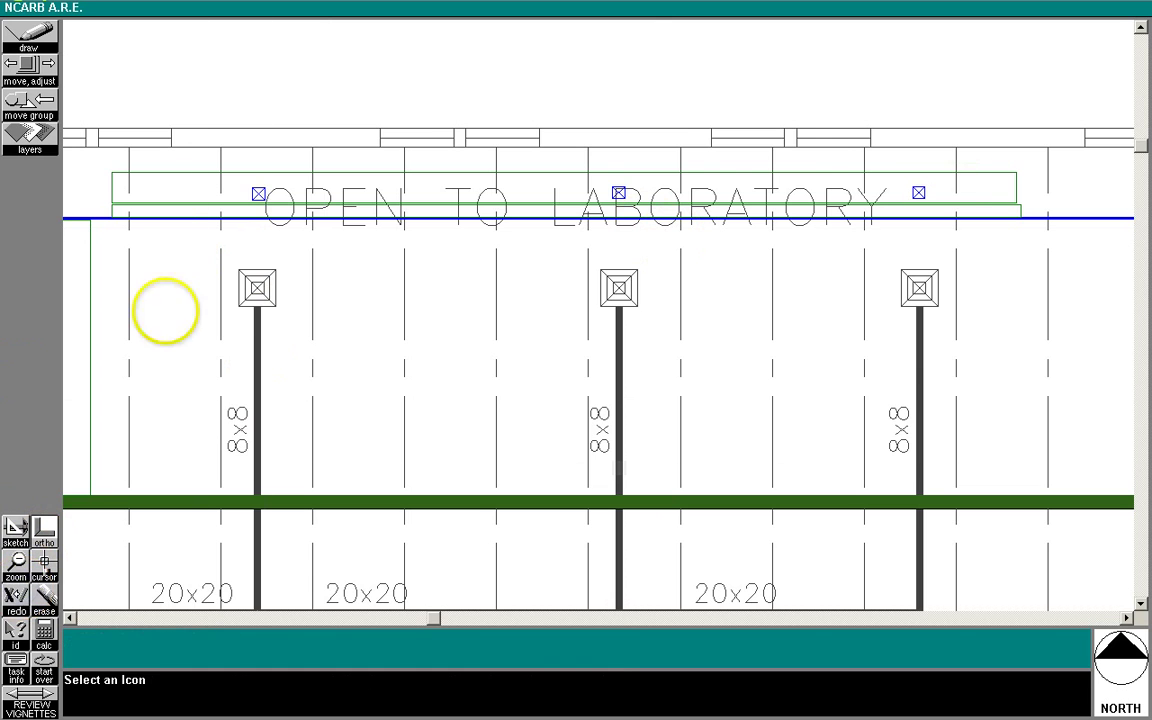
Step: Adjust the lower sketch rectangle so its bottom edge sits on the laboratory's finished ceiling line and its height is 8"
click(18, 566)
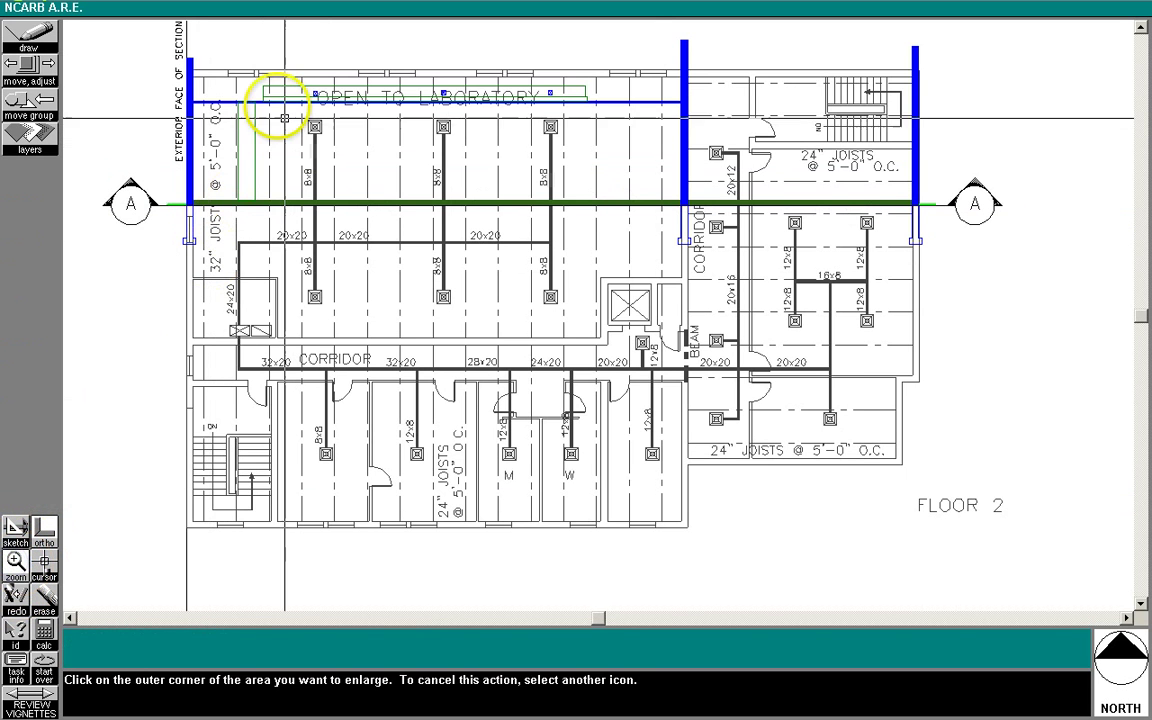
click(251, 58)
click(288, 124)
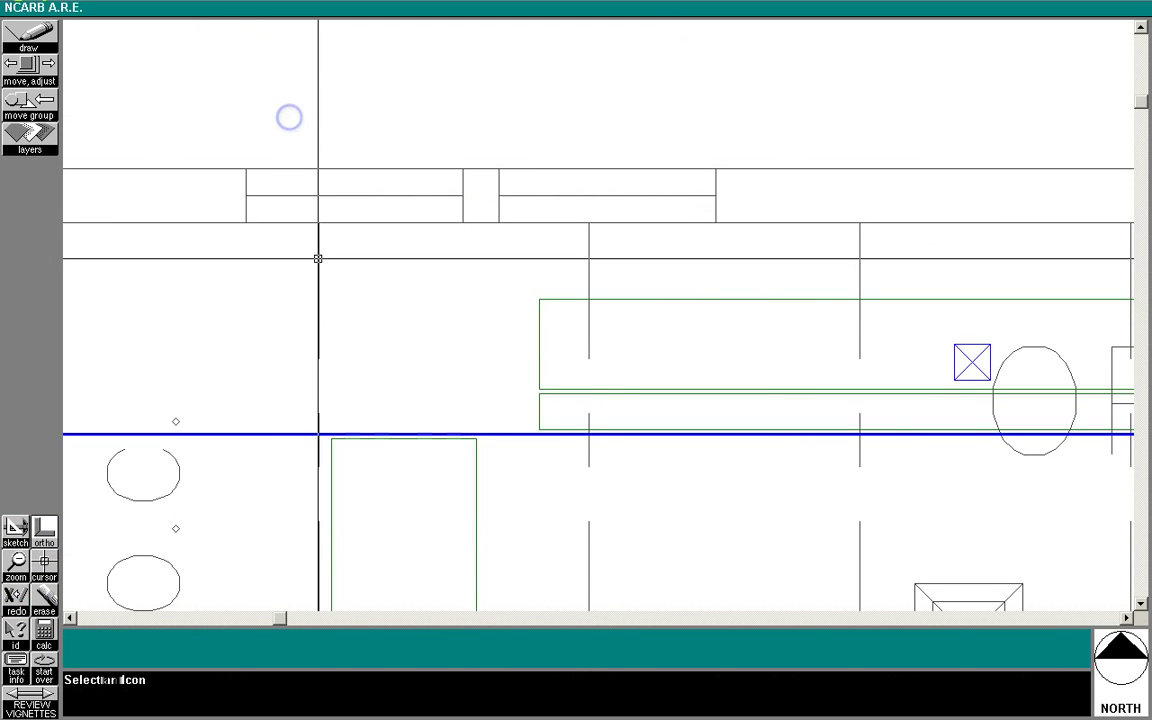
click(473, 440)
click(182, 276)
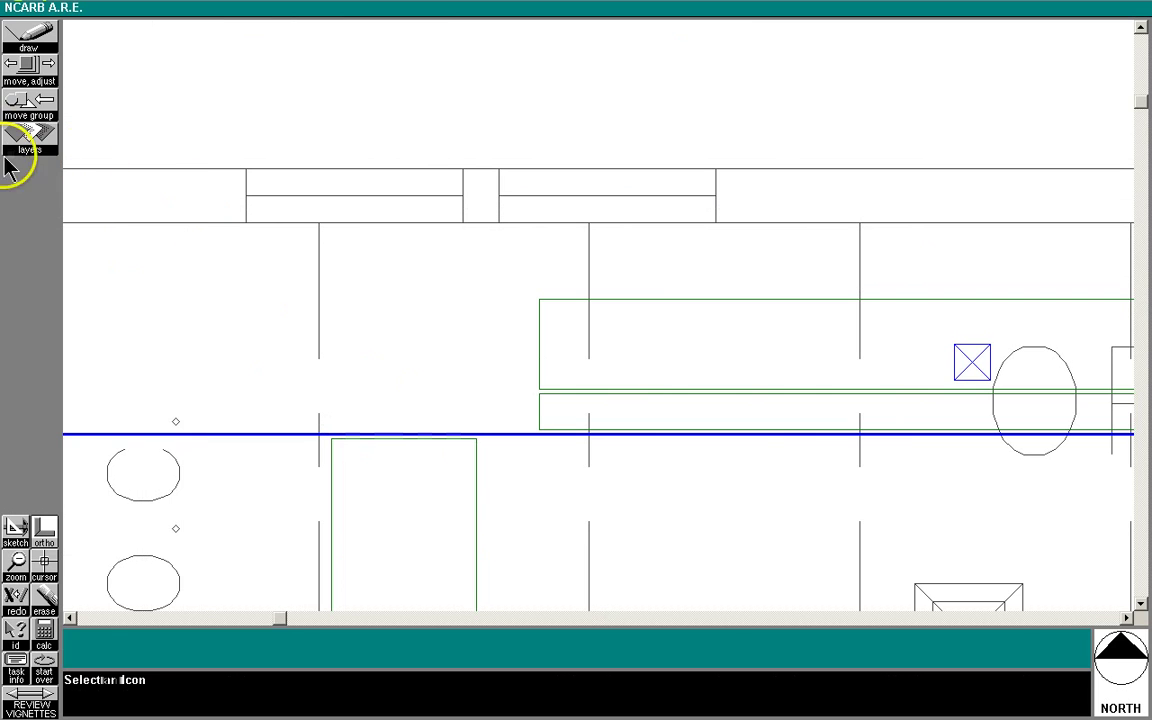
click(29, 70)
click(567, 432)
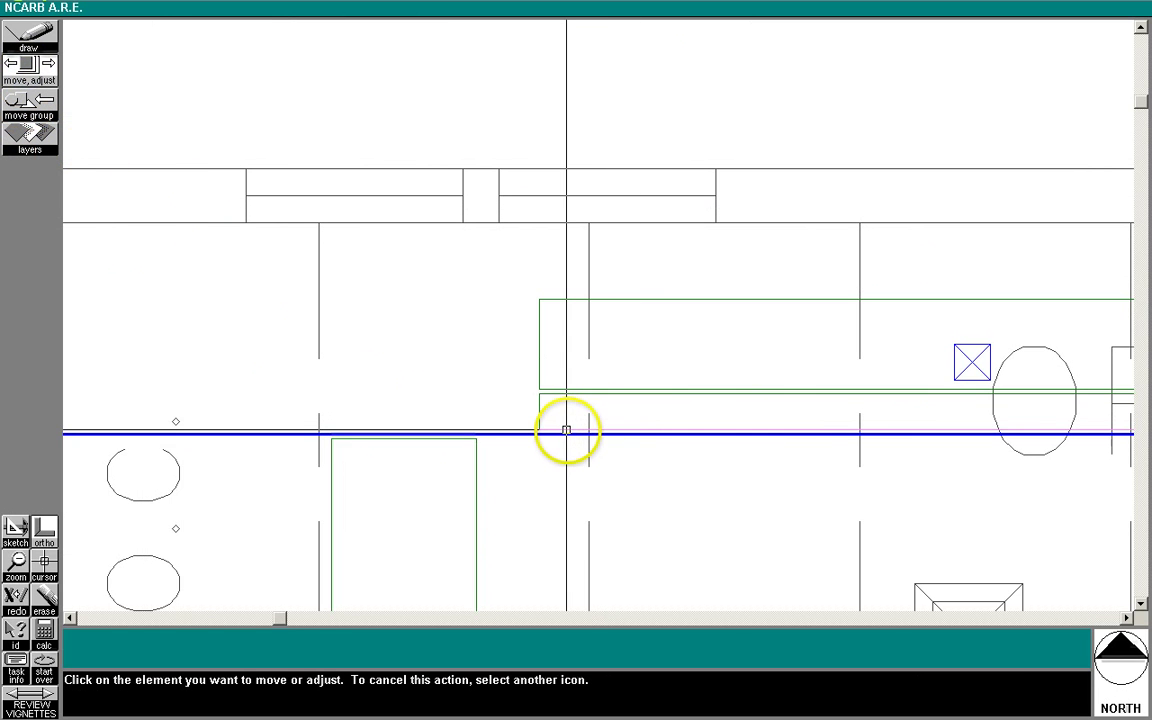
click(568, 432)
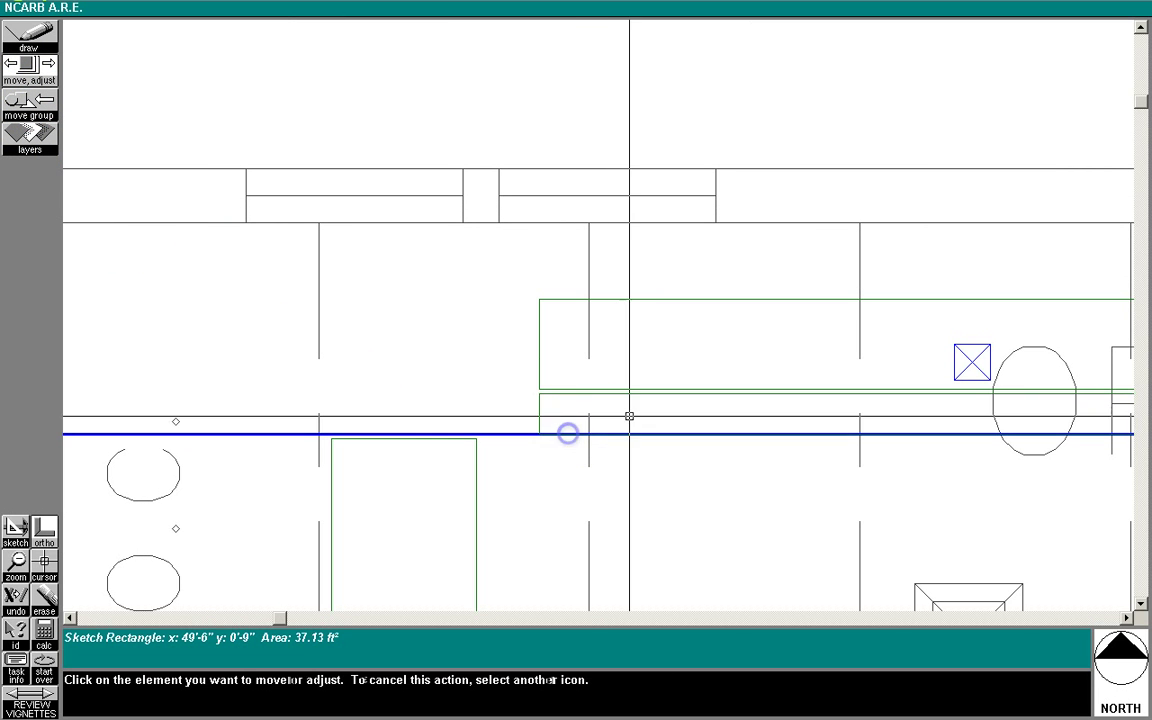
click(566, 394)
click(566, 394)
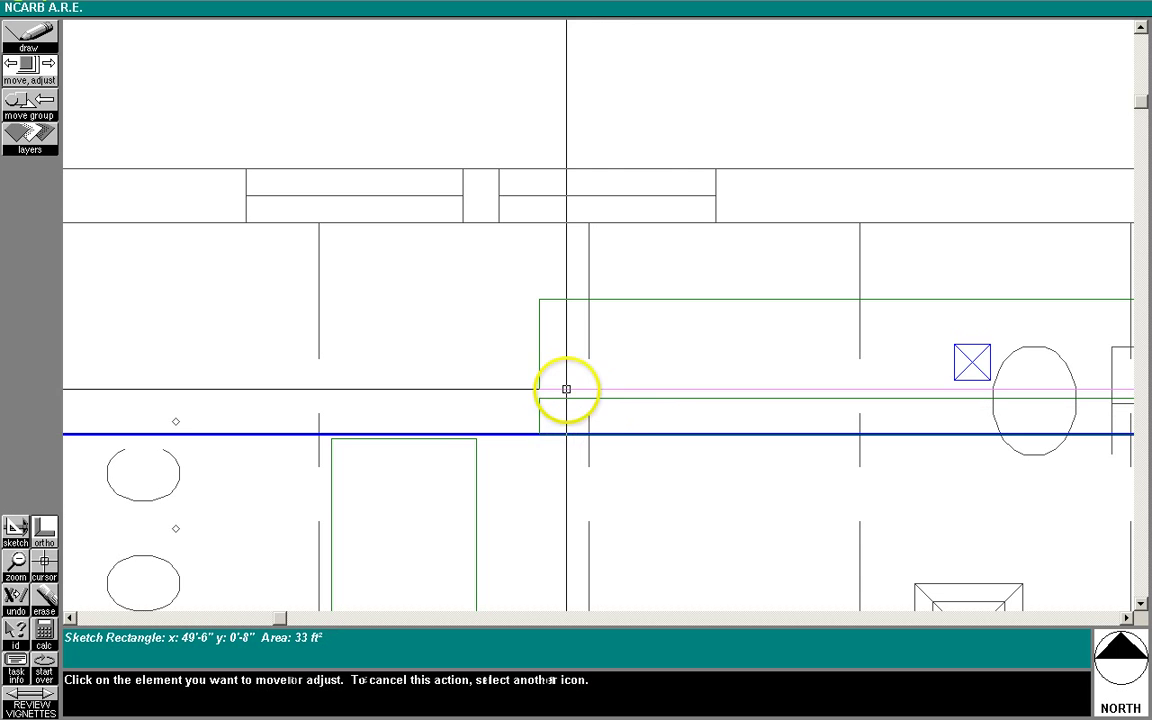
Step: Lower the bottom and top edges of the upper sketch rectangle so it rests on the 8" rectangle and is 1'-8" high
click(566, 391)
click(575, 303)
click(566, 301)
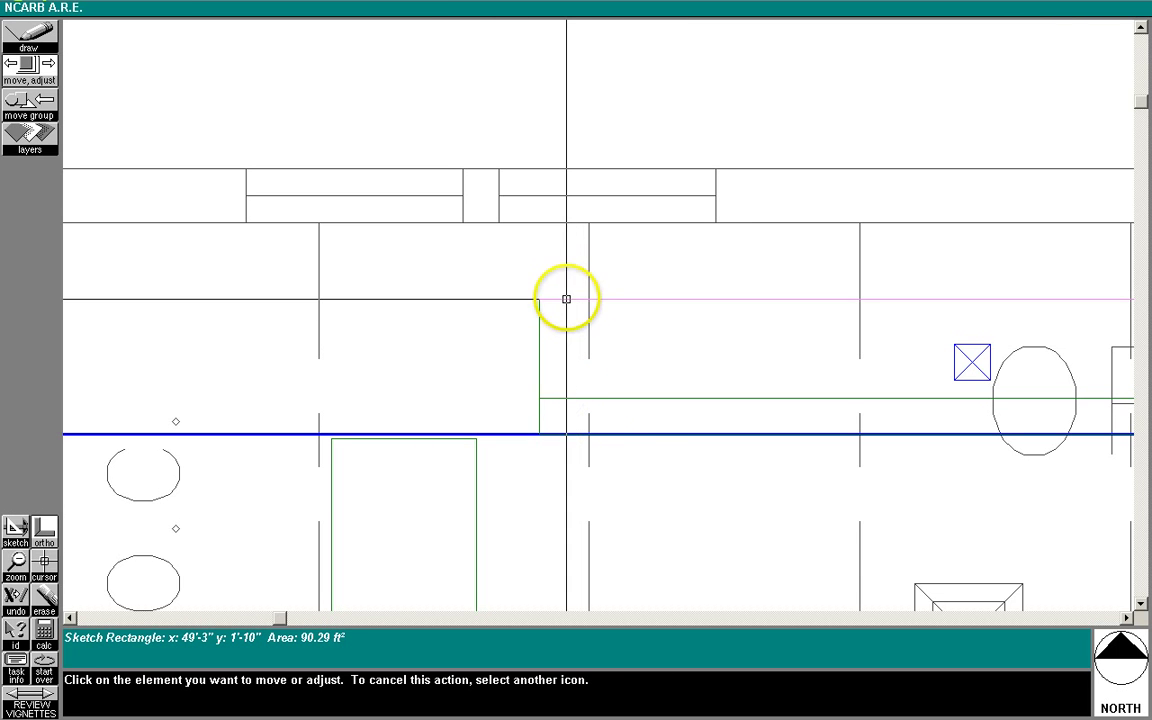
click(569, 306)
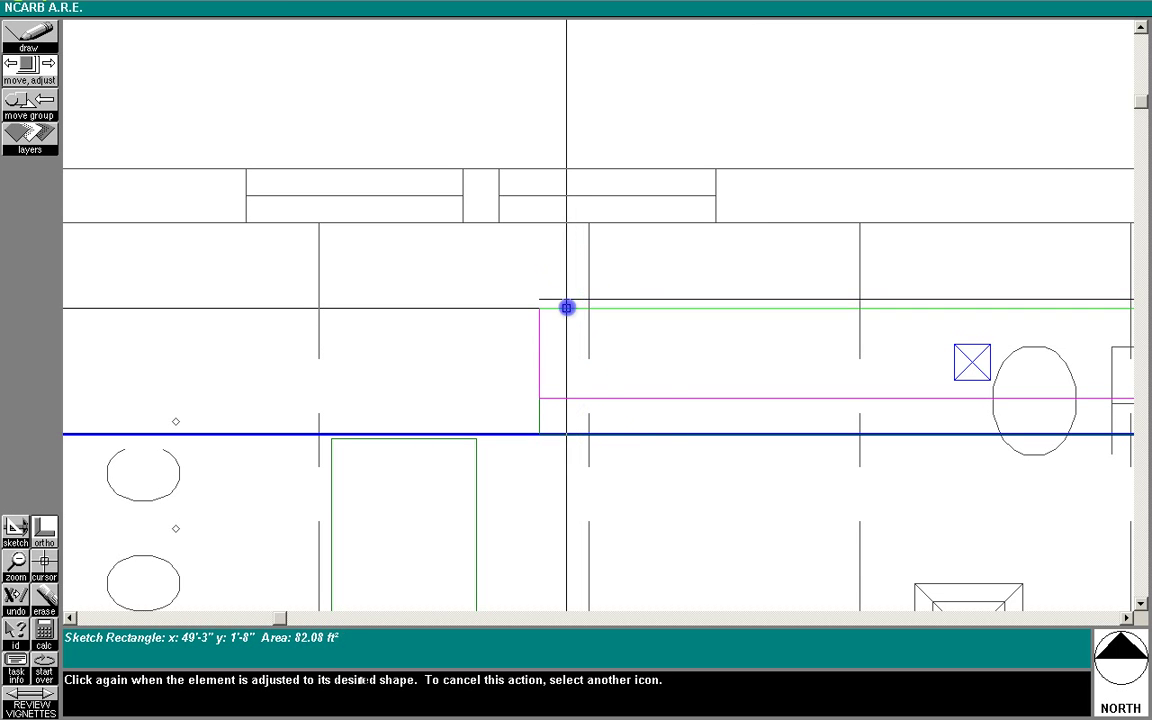
Step: Draw 32 in. joists with deck in section at 60 in. spacing, about 74'-6" long, above the laboratory between the west and middle bearing walls
click(15, 564)
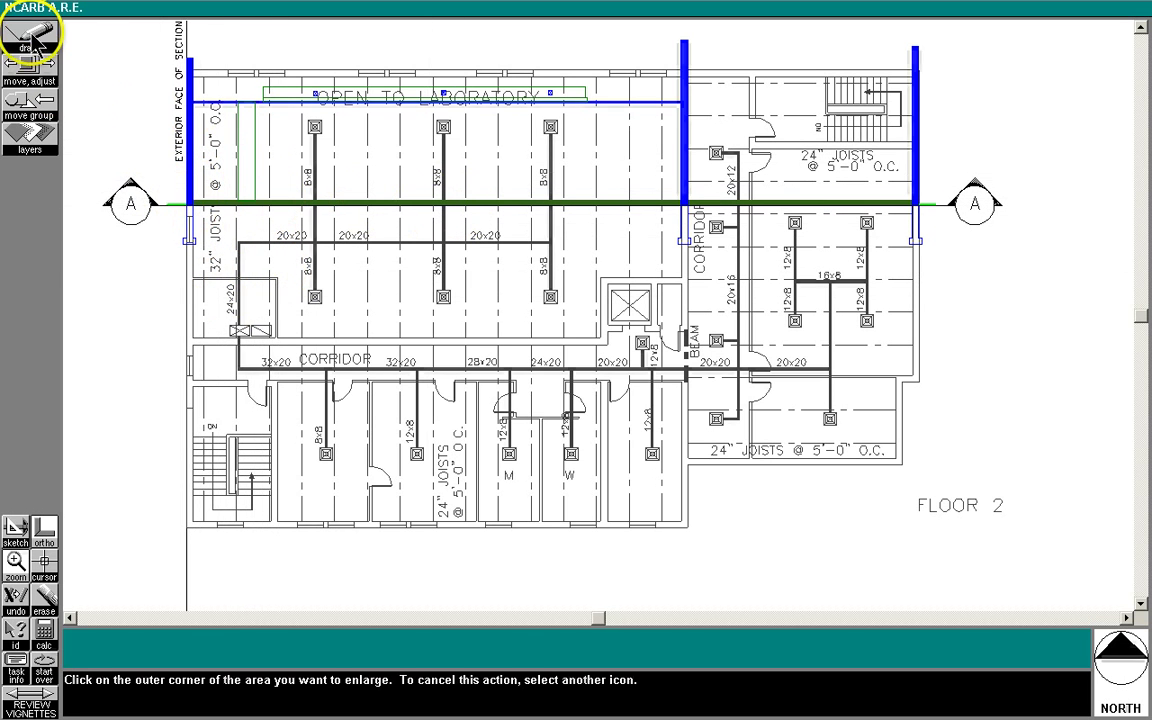
click(34, 40)
click(110, 58)
click(152, 150)
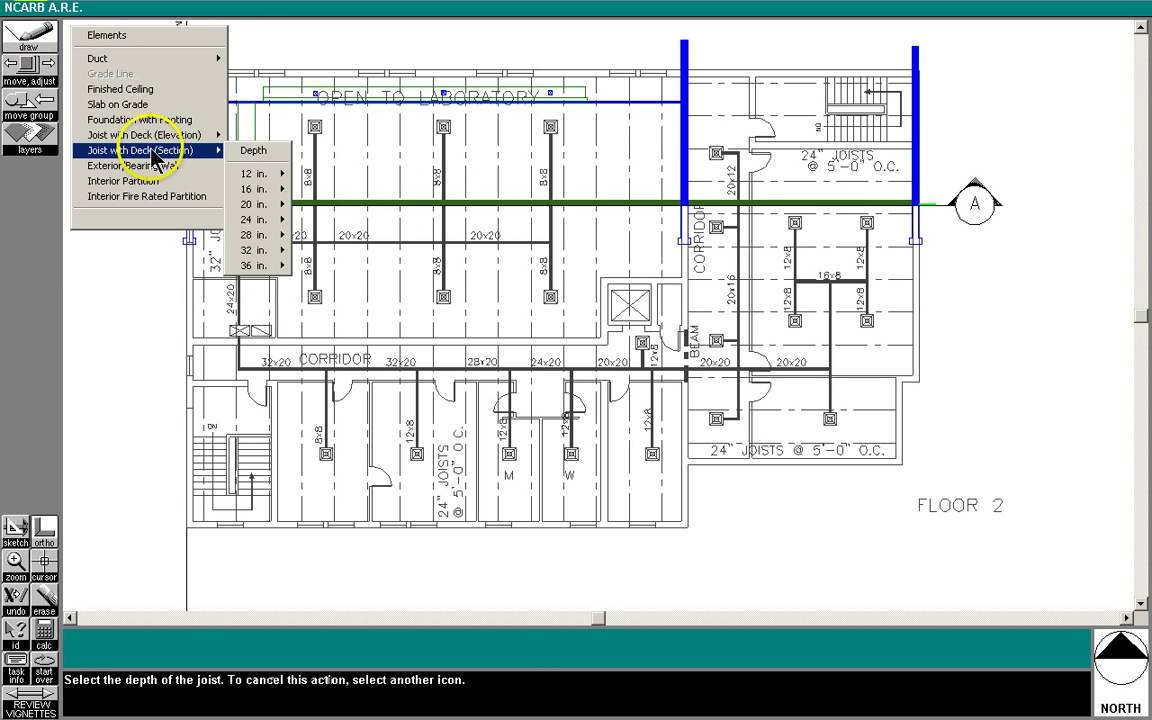
mouse_move(162, 157)
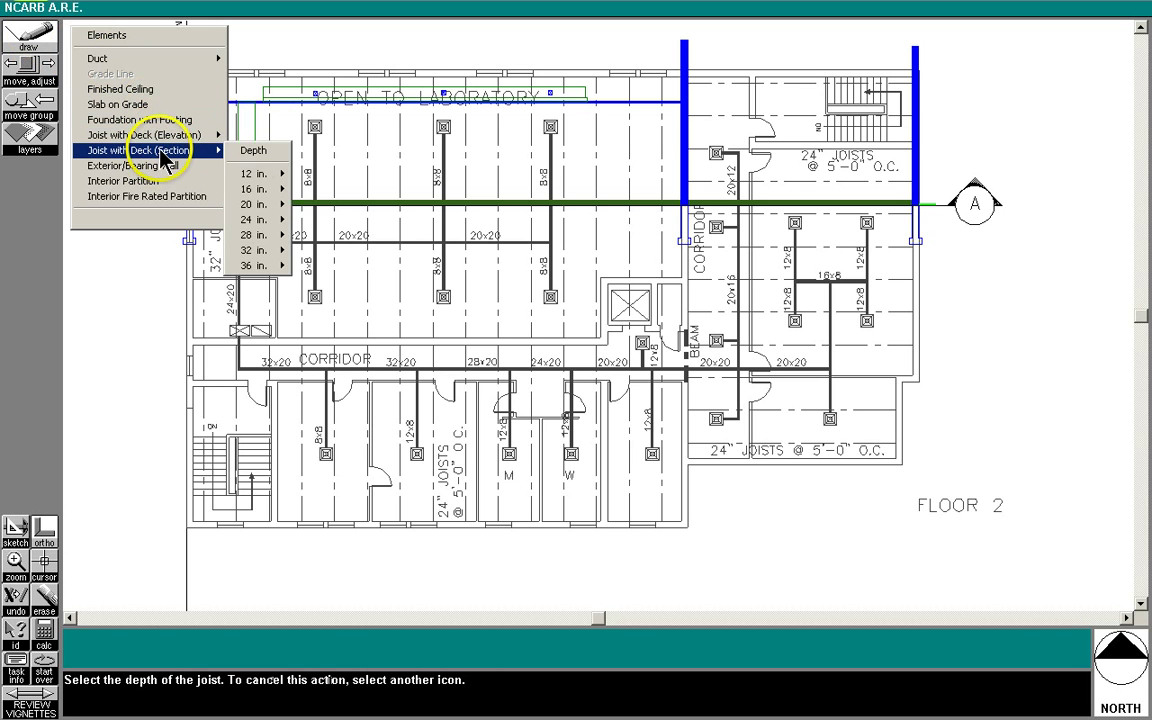
mouse_move(260, 258)
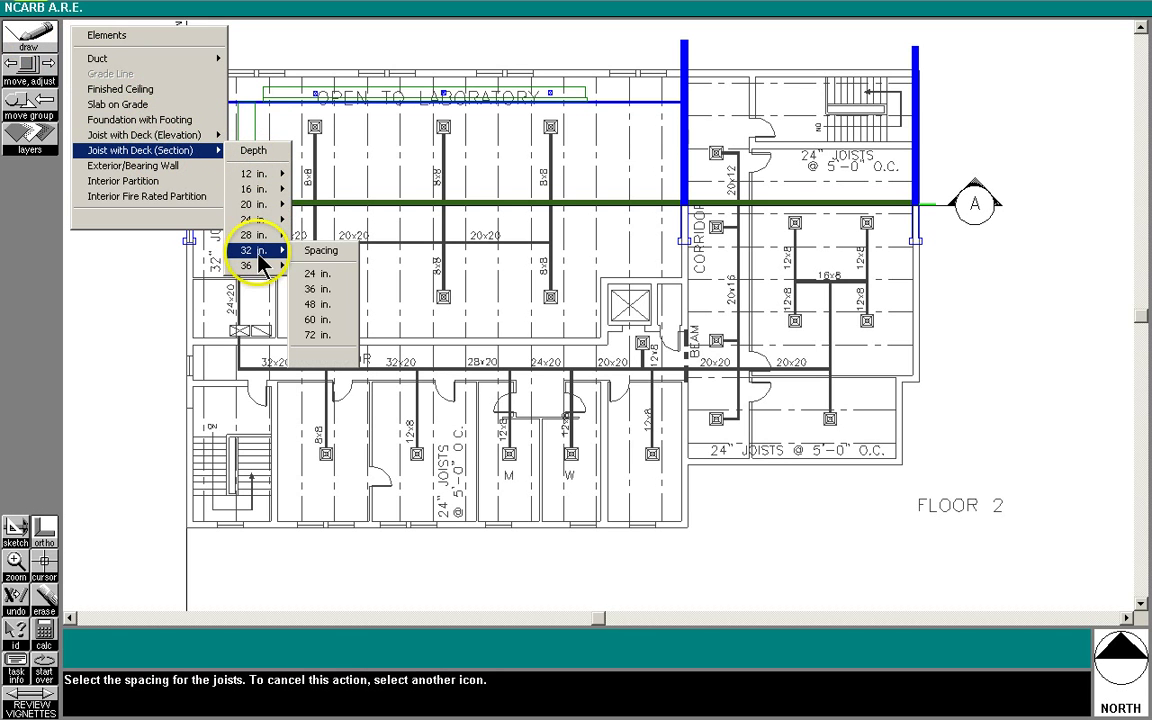
click(322, 320)
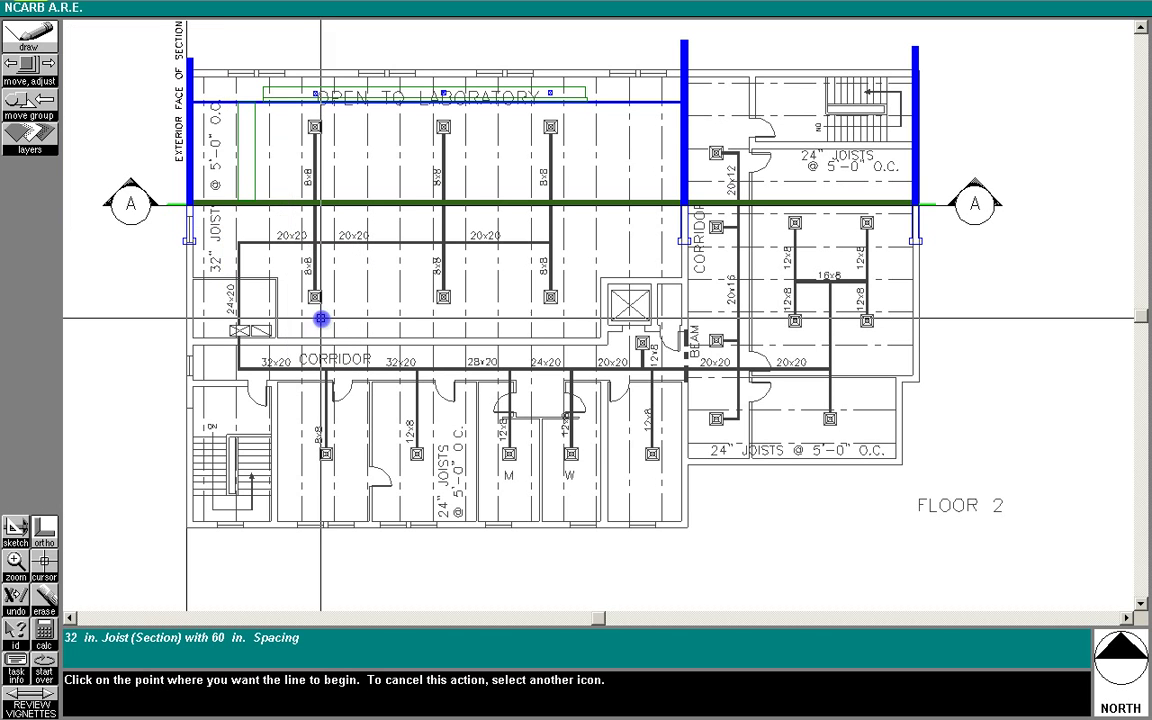
click(194, 49)
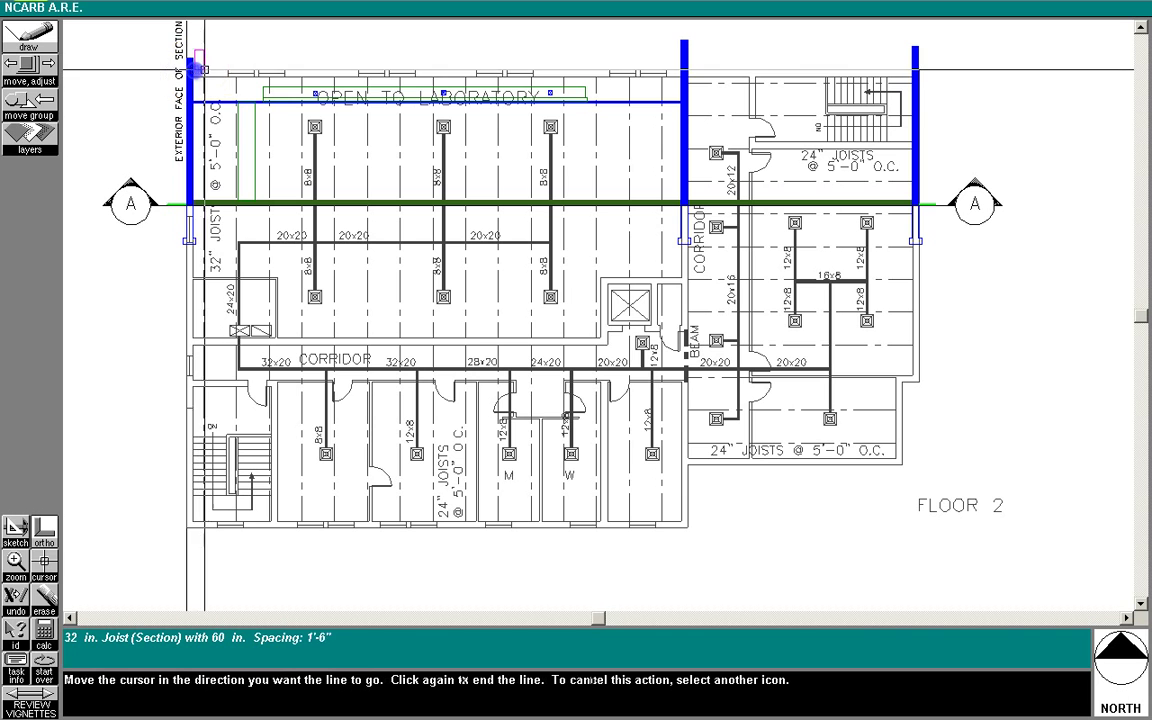
click(683, 62)
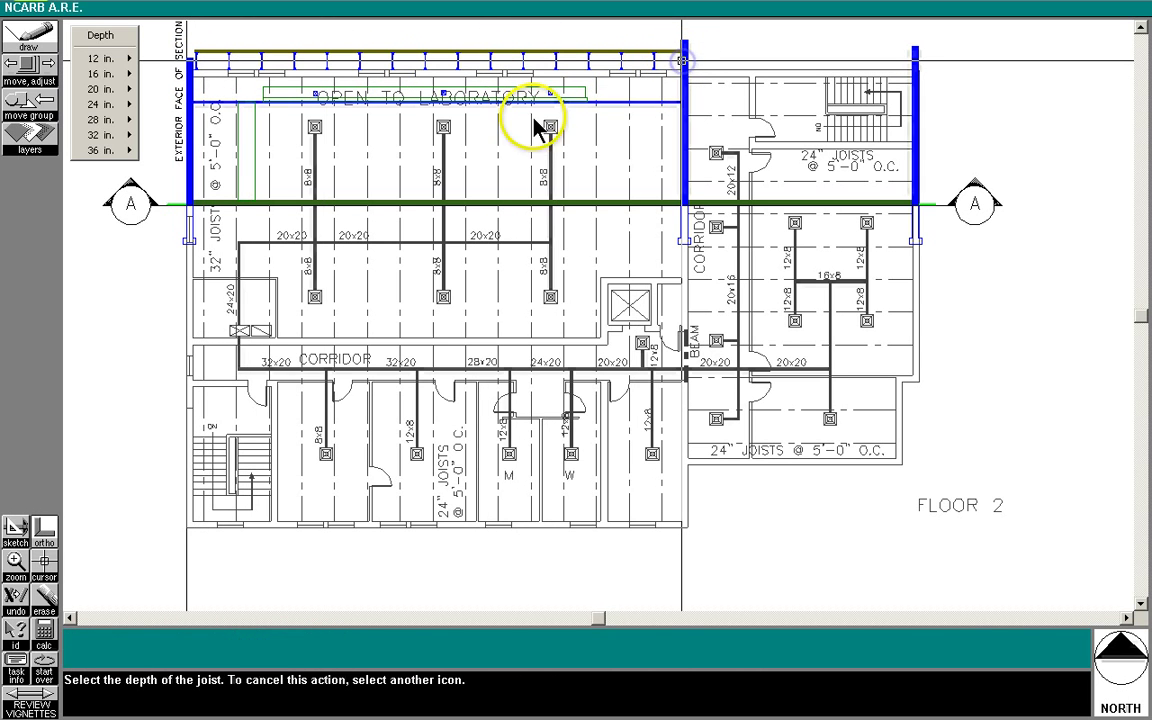
Step: Extend the west end of the laboratory joist deck to the west bearing wall's inner face, making it about 74'-10" long
click(16, 560)
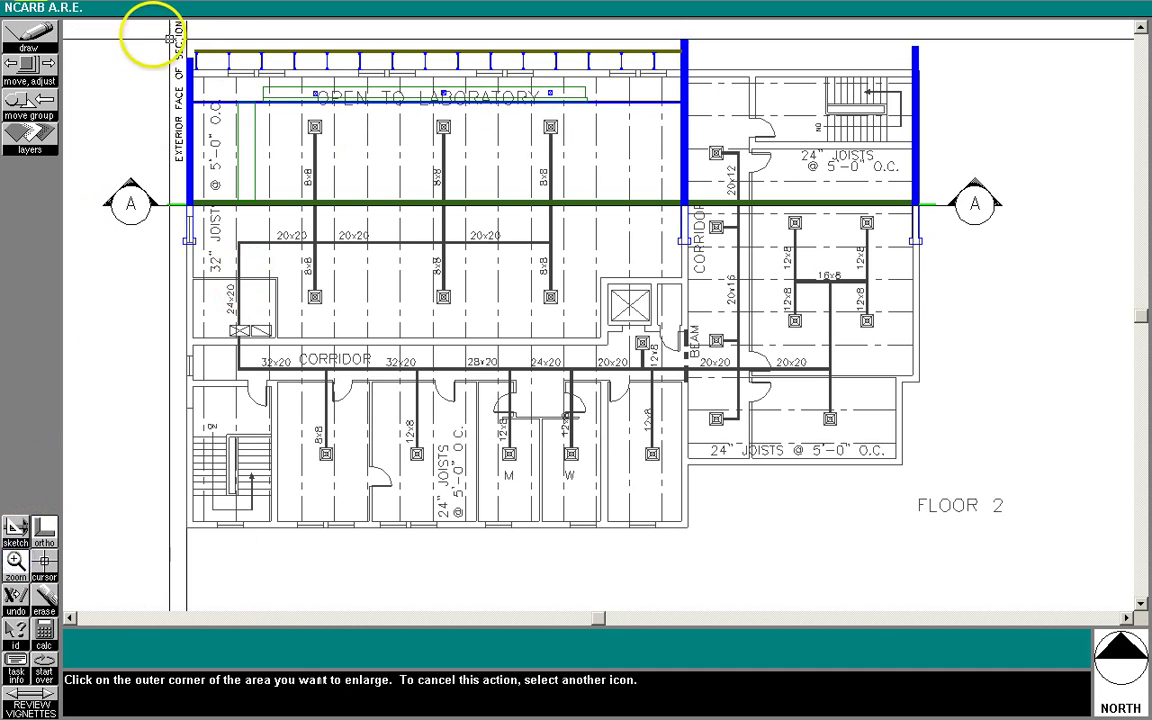
click(165, 30)
click(258, 78)
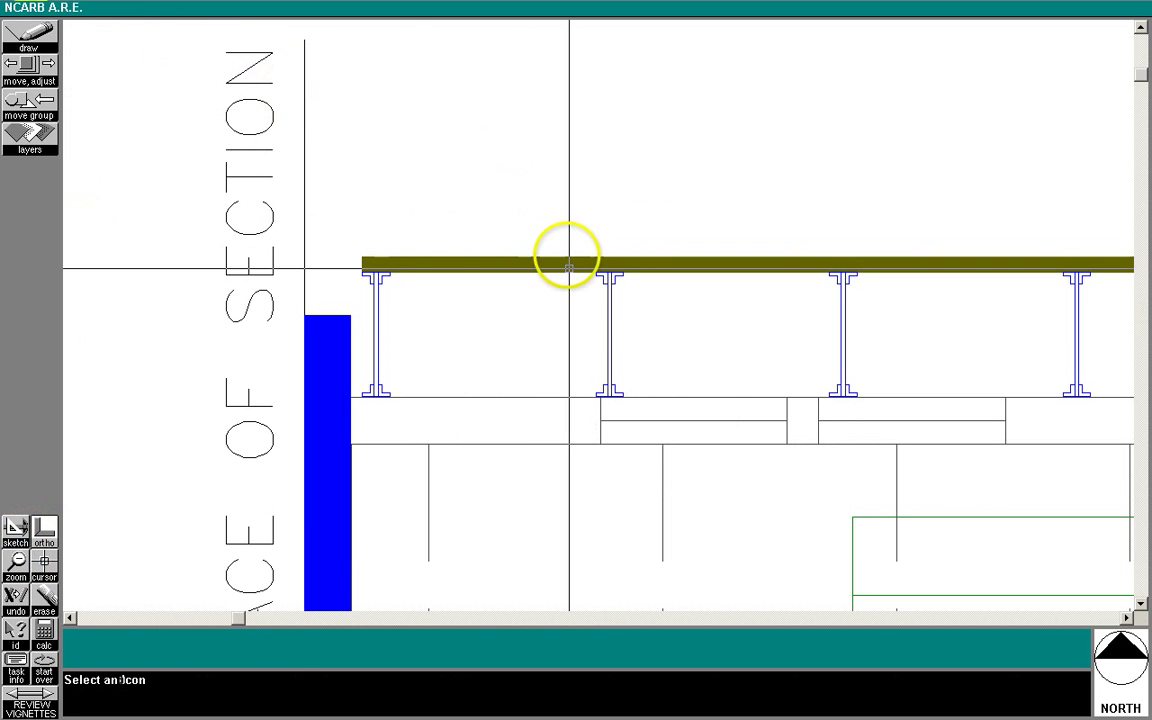
click(29, 70)
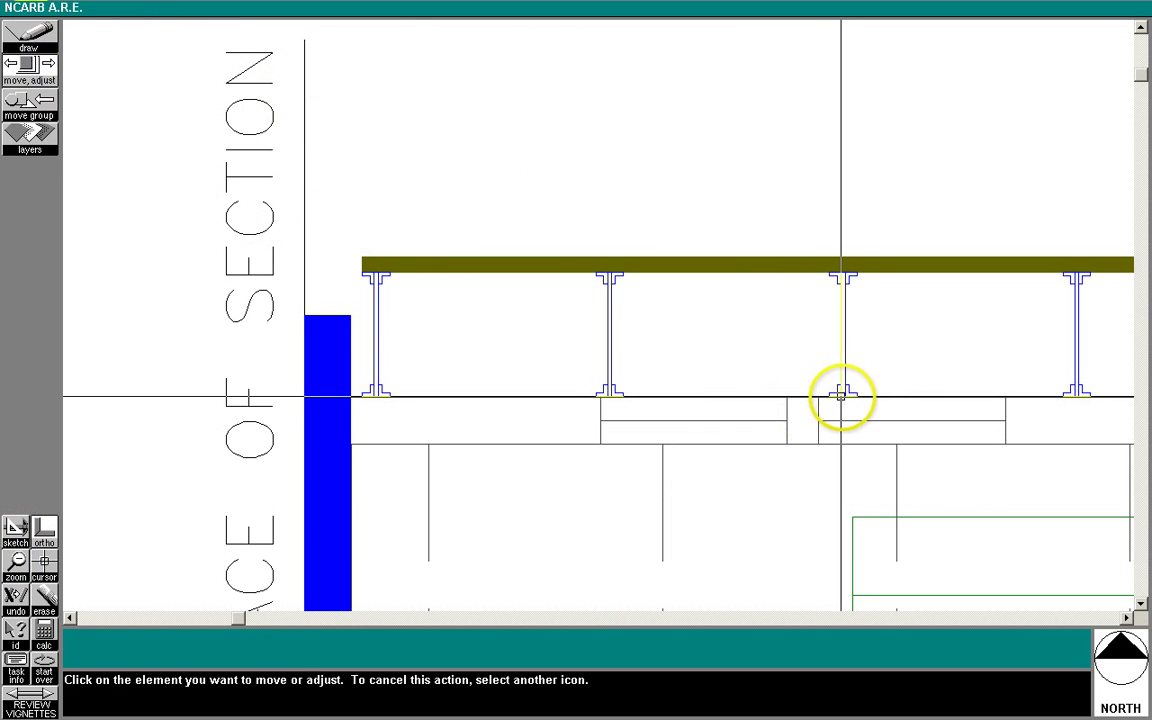
click(849, 397)
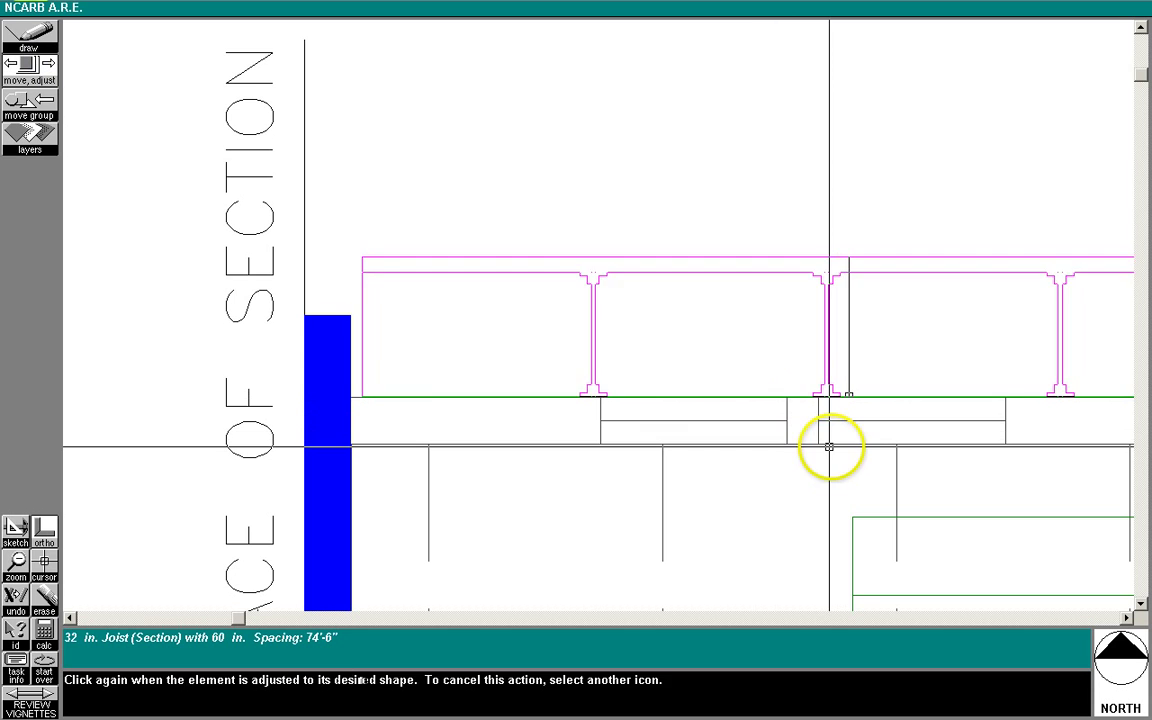
drag(842, 447, 350, 262)
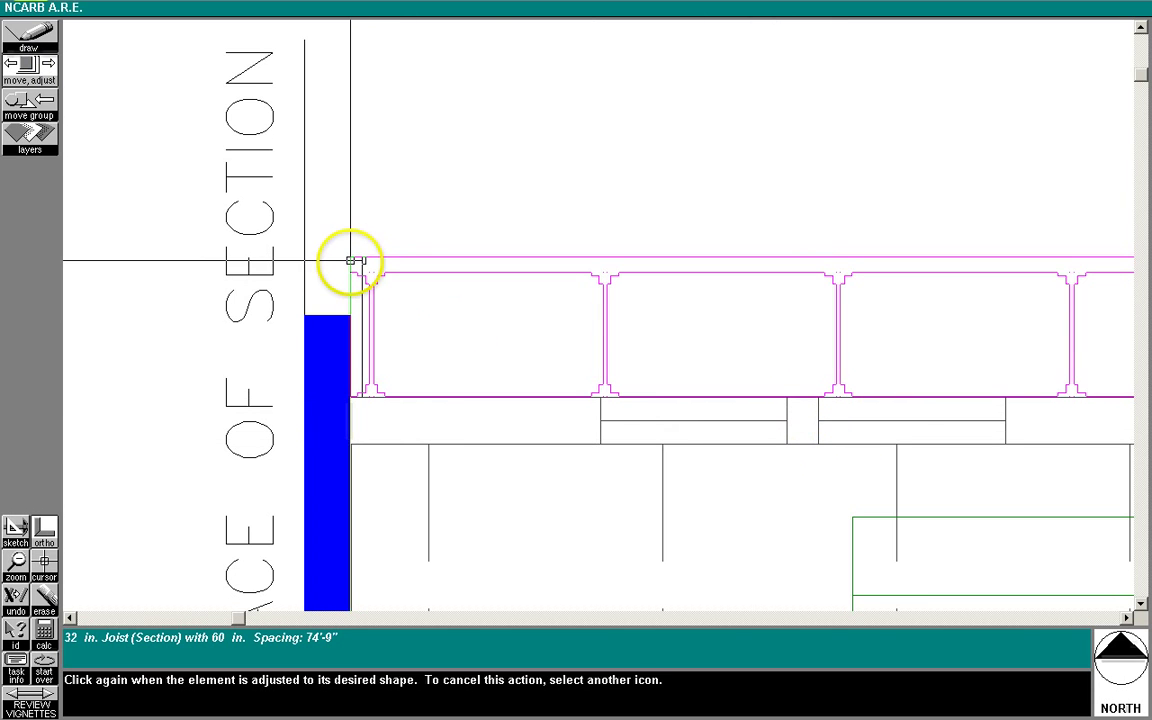
click(346, 261)
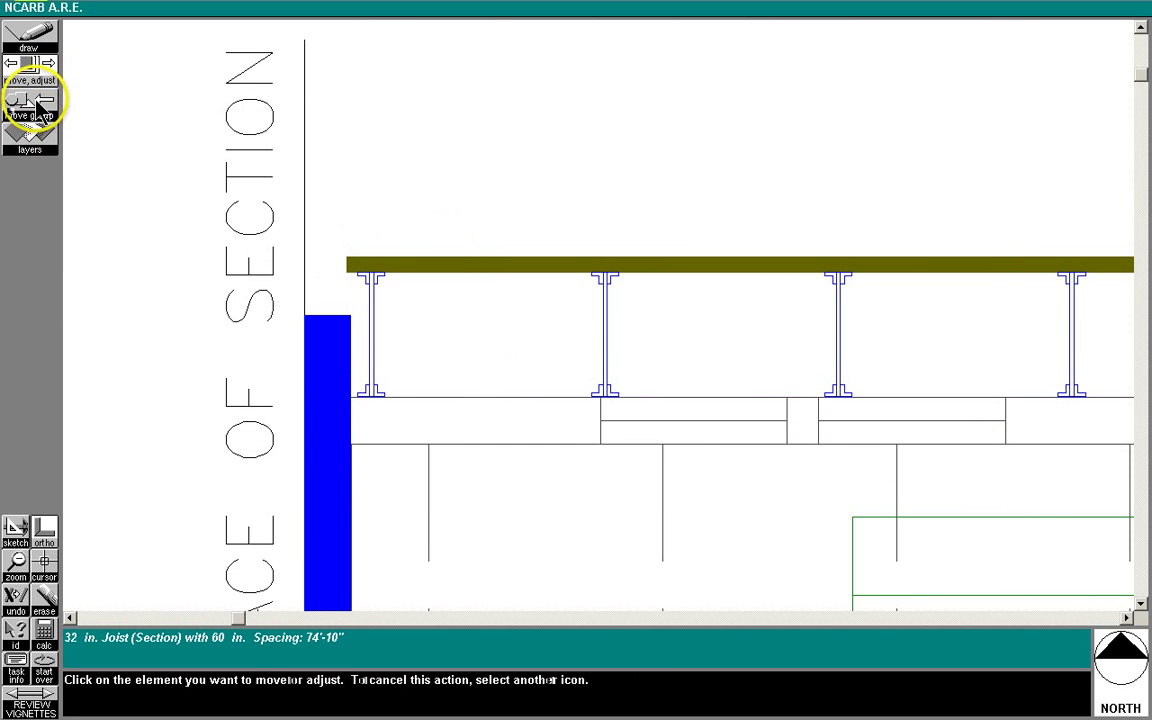
Step: Move the laboratory joists and deck down onto the top of the 1'-8" sketch rectangle, with the west end set into the bearing wall
click(30, 102)
click(837, 352)
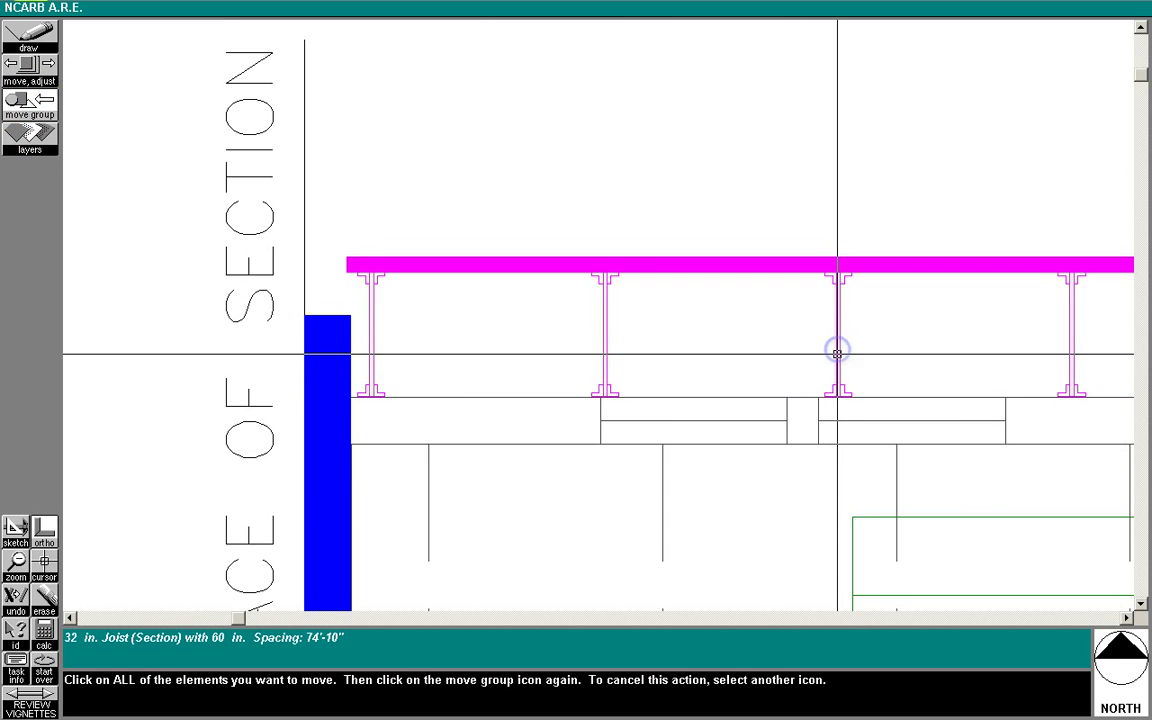
click(40, 103)
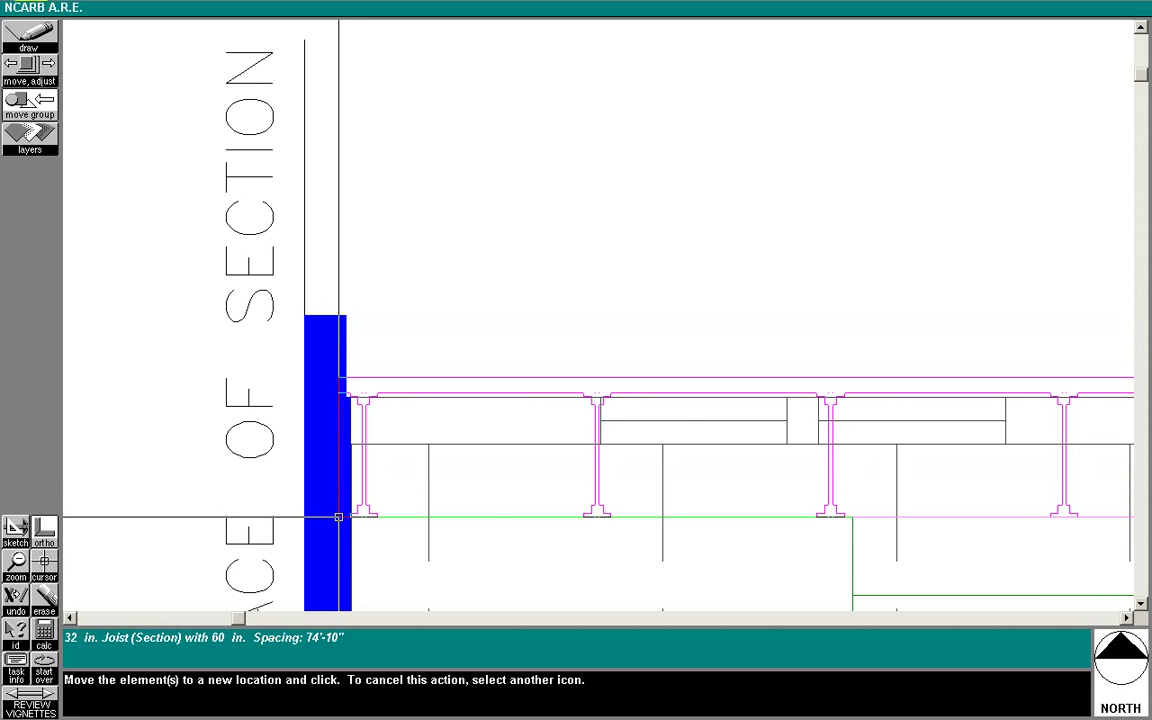
click(338, 517)
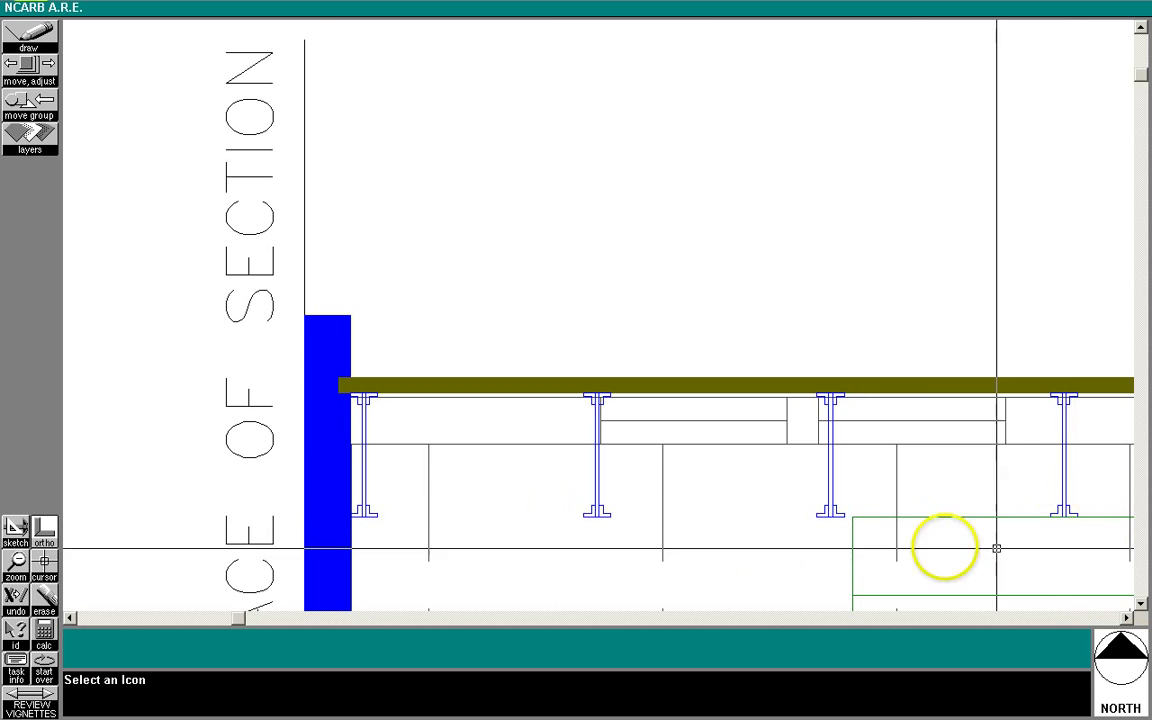
Step: Shift the 32 in. joists east under the laboratory deck to line up with the dashed joist lines in the plan
click(15, 561)
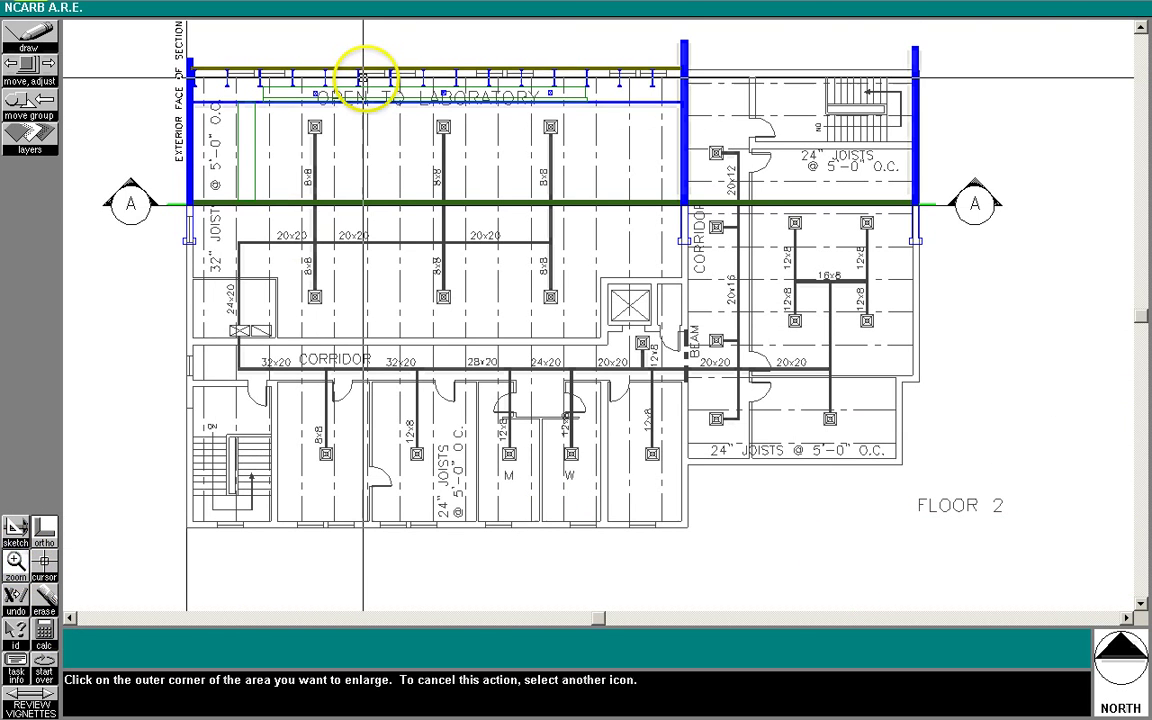
click(311, 46)
click(358, 113)
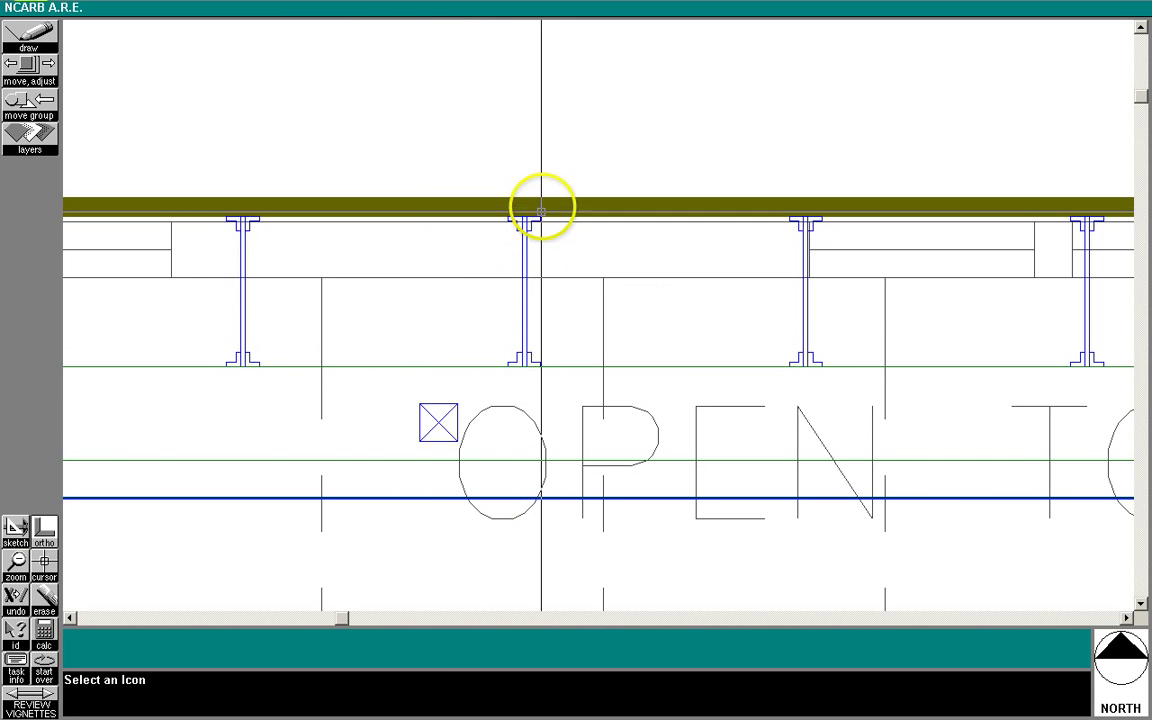
click(15, 562)
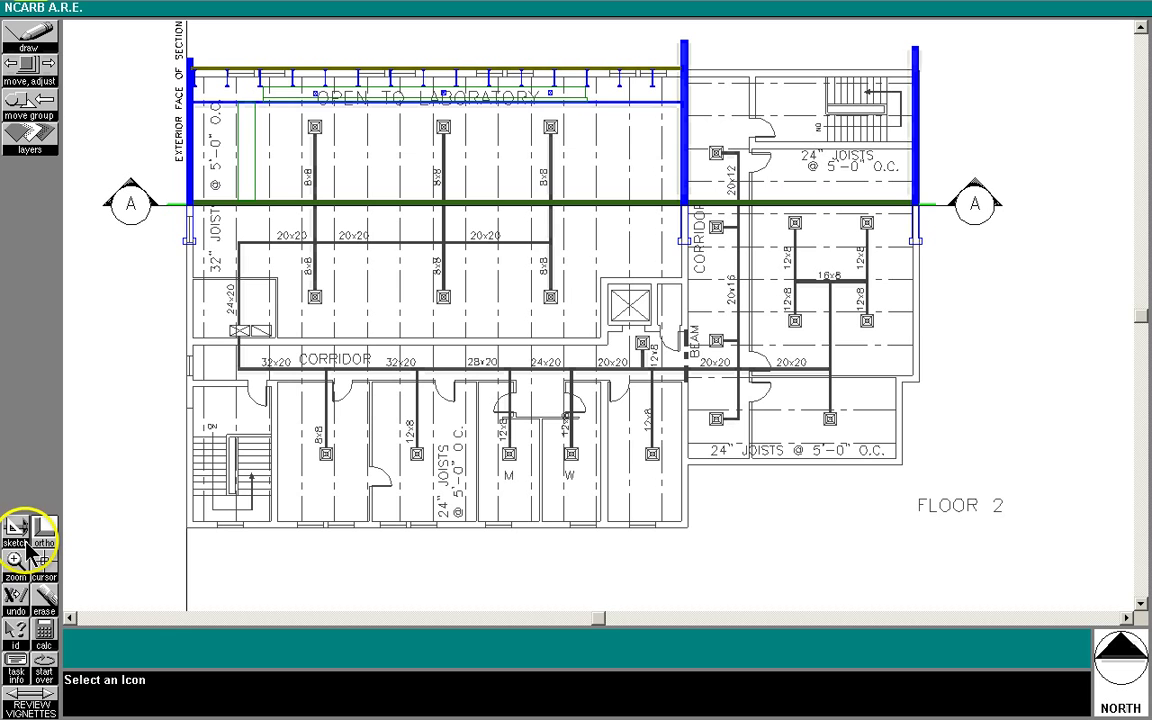
click(244, 49)
click(316, 122)
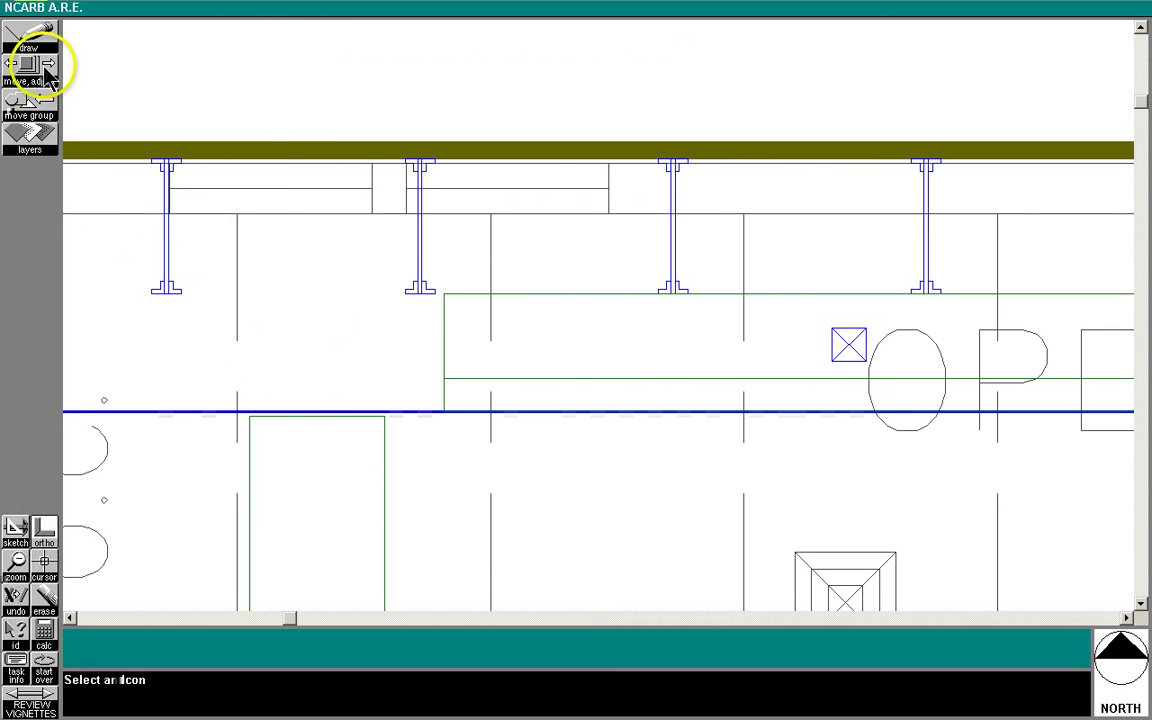
click(420, 276)
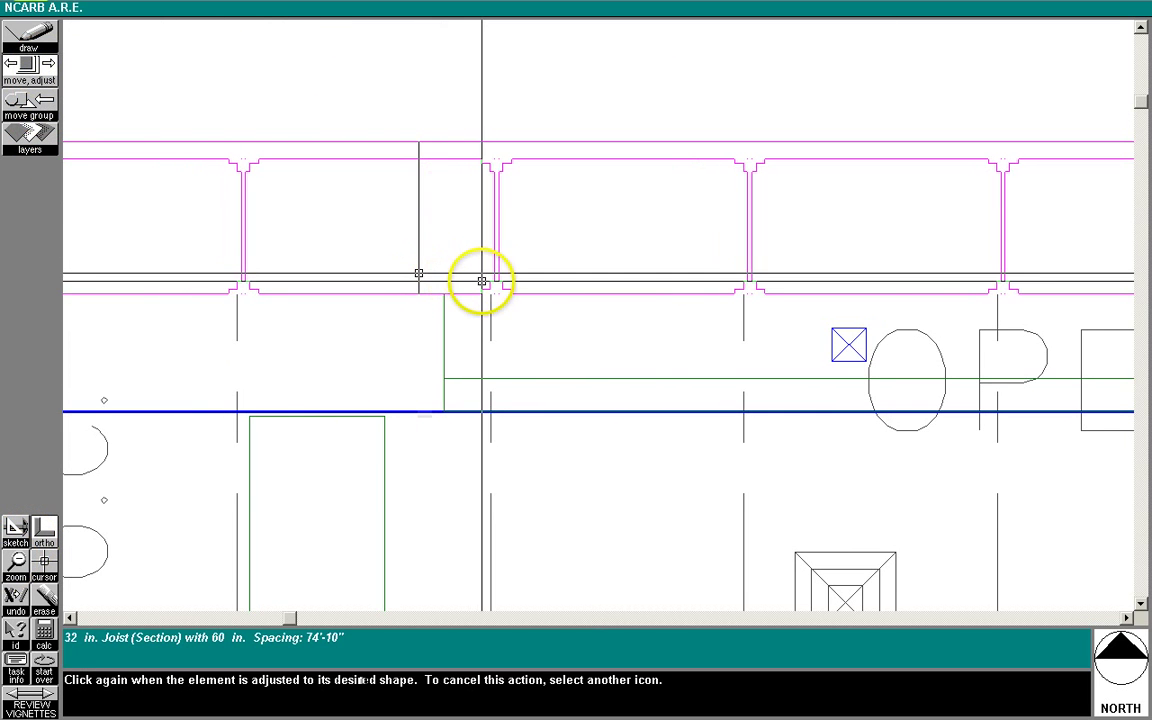
click(482, 280)
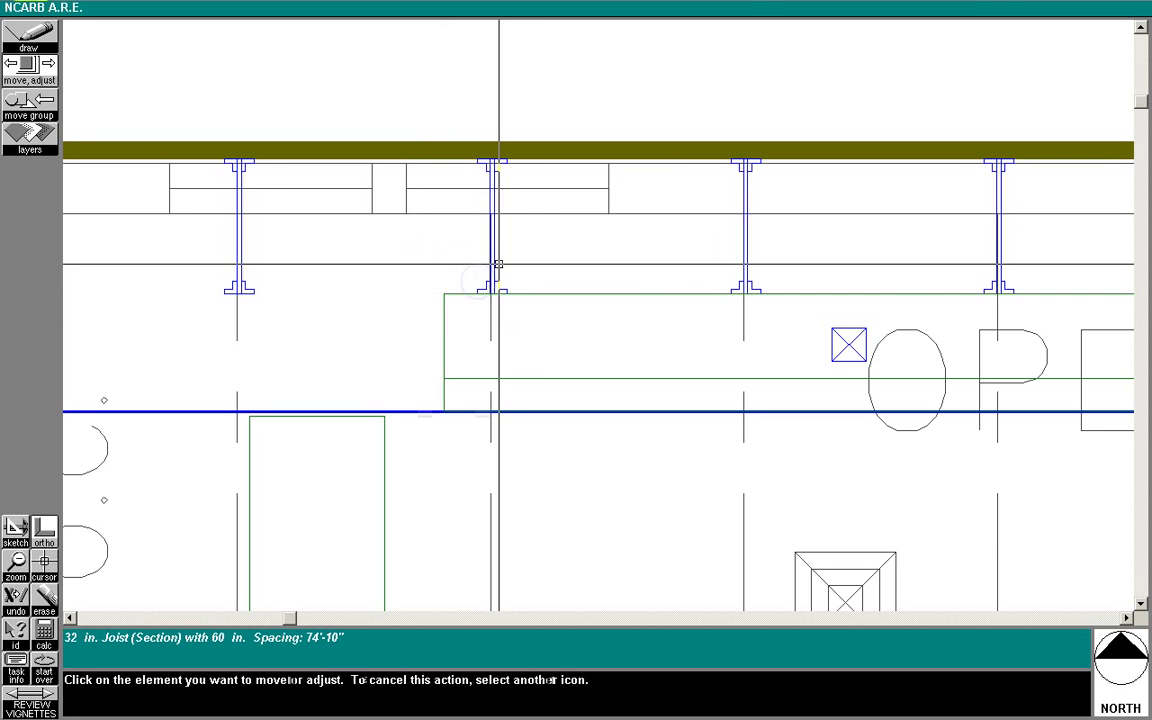
click(496, 283)
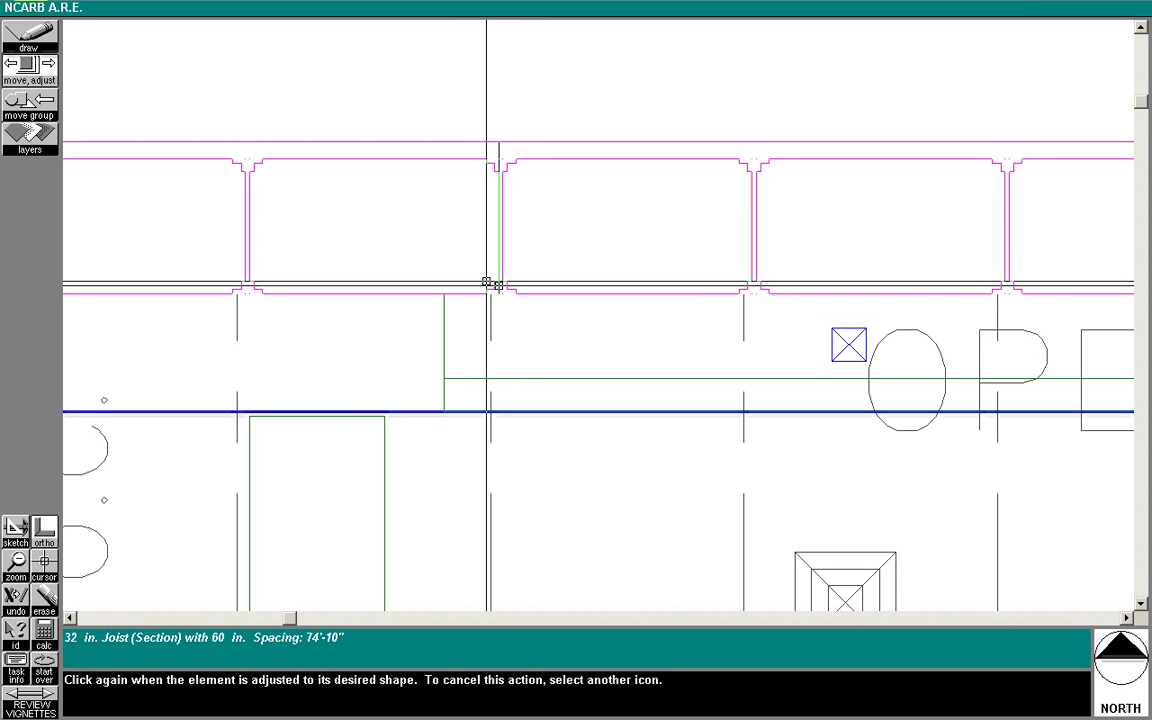
click(477, 281)
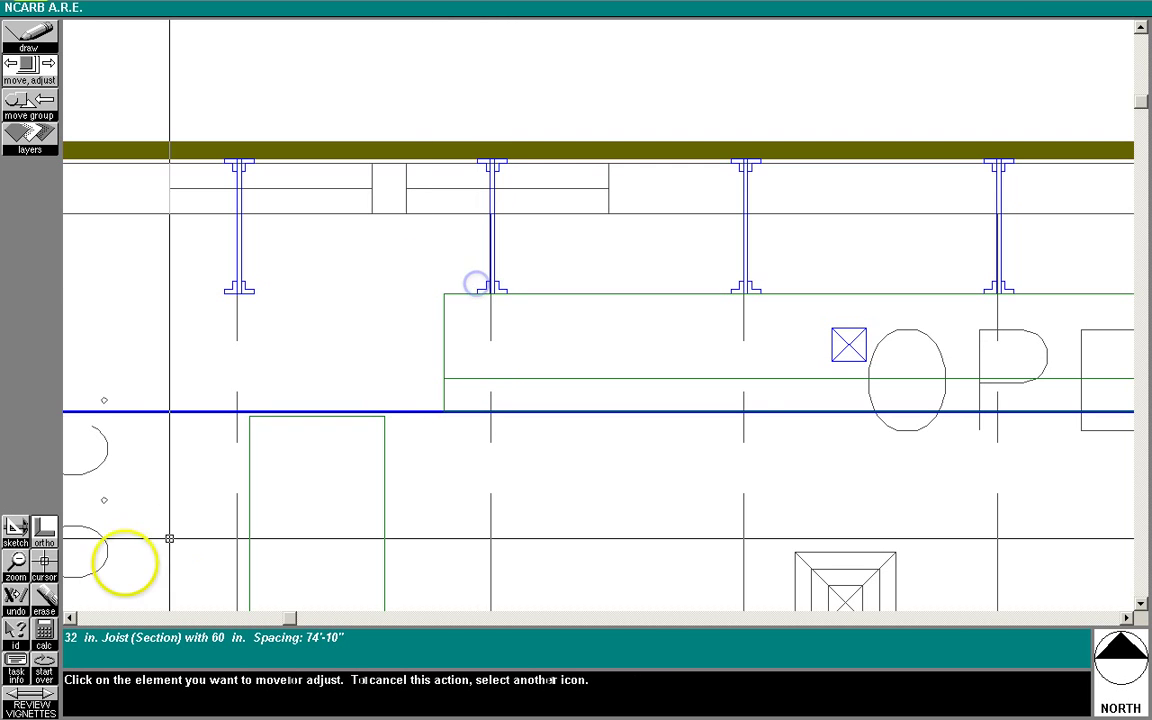
Step: Extend the east end of the laboratory joist deck into the middle bearing wall, making it about 75'-1" long
click(17, 561)
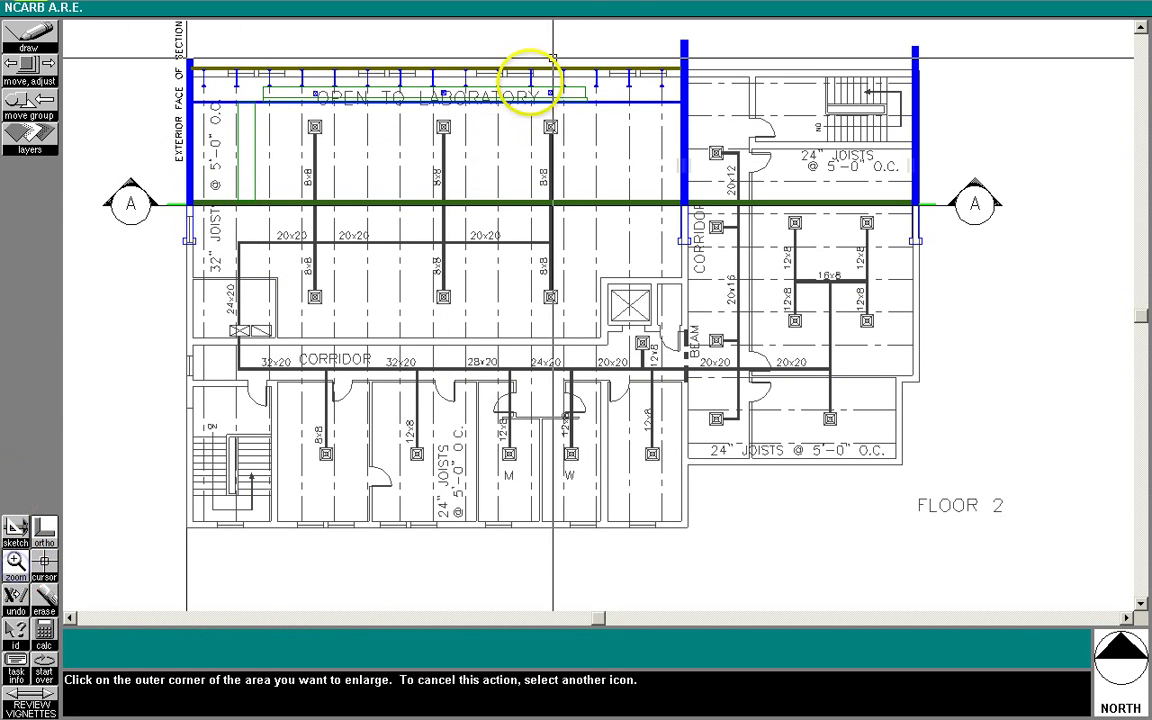
click(661, 51)
click(700, 102)
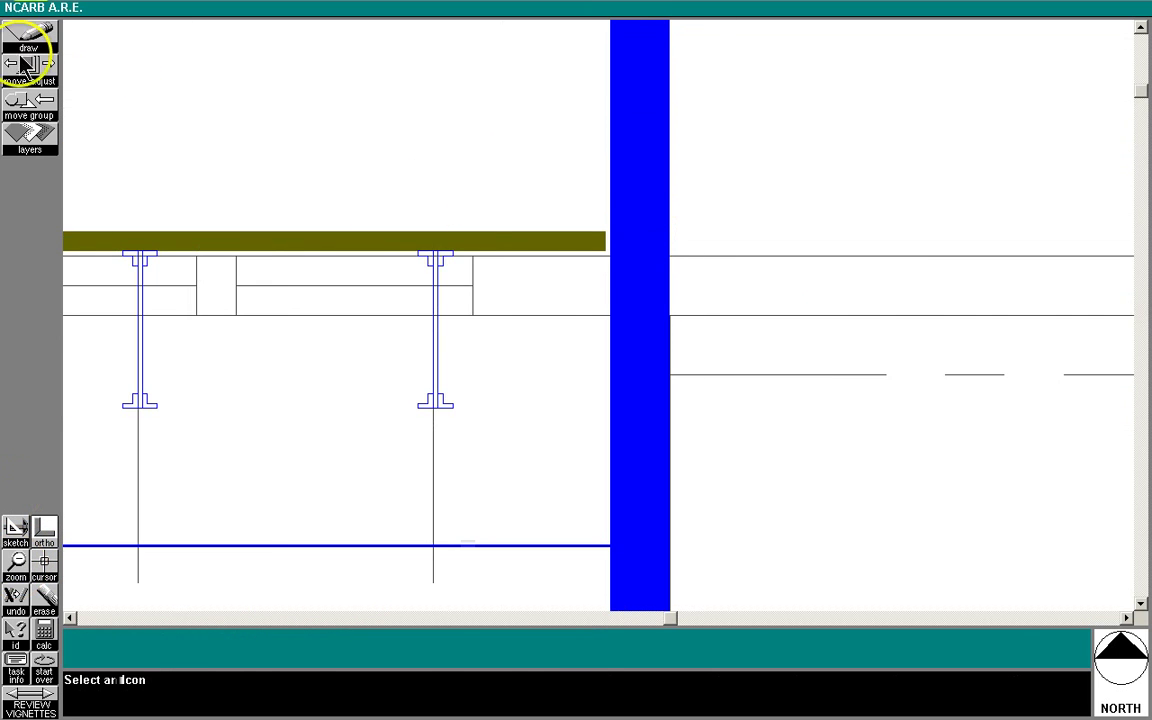
click(29, 68)
click(604, 241)
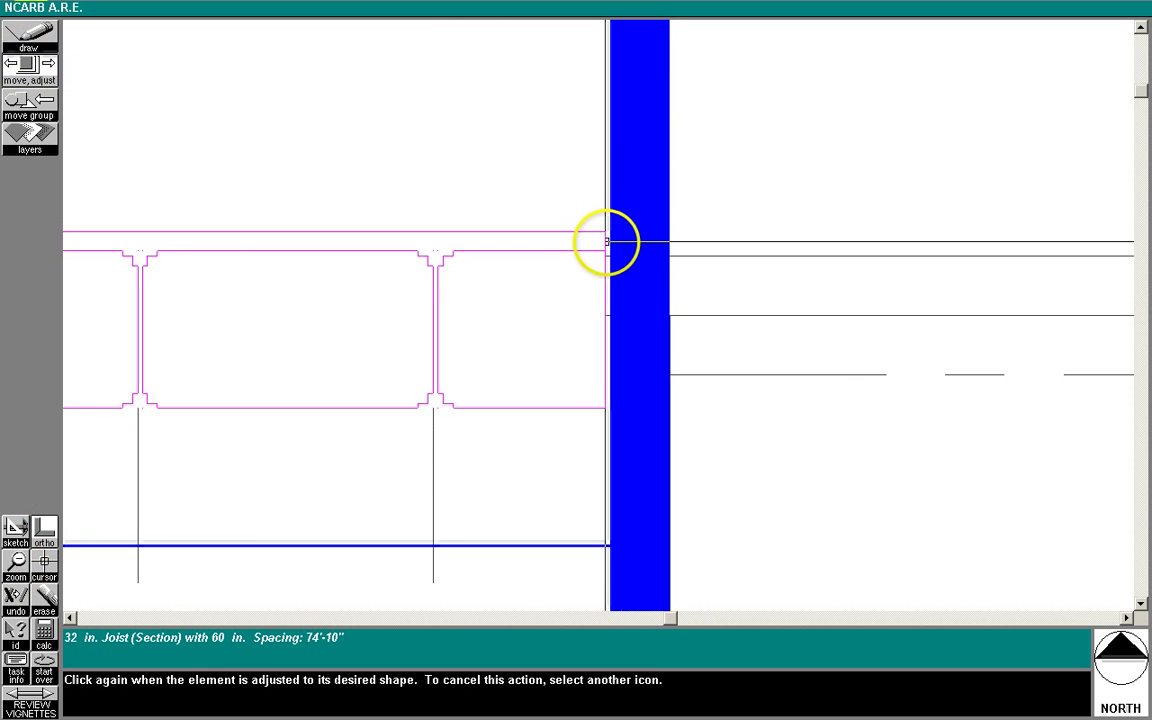
click(608, 242)
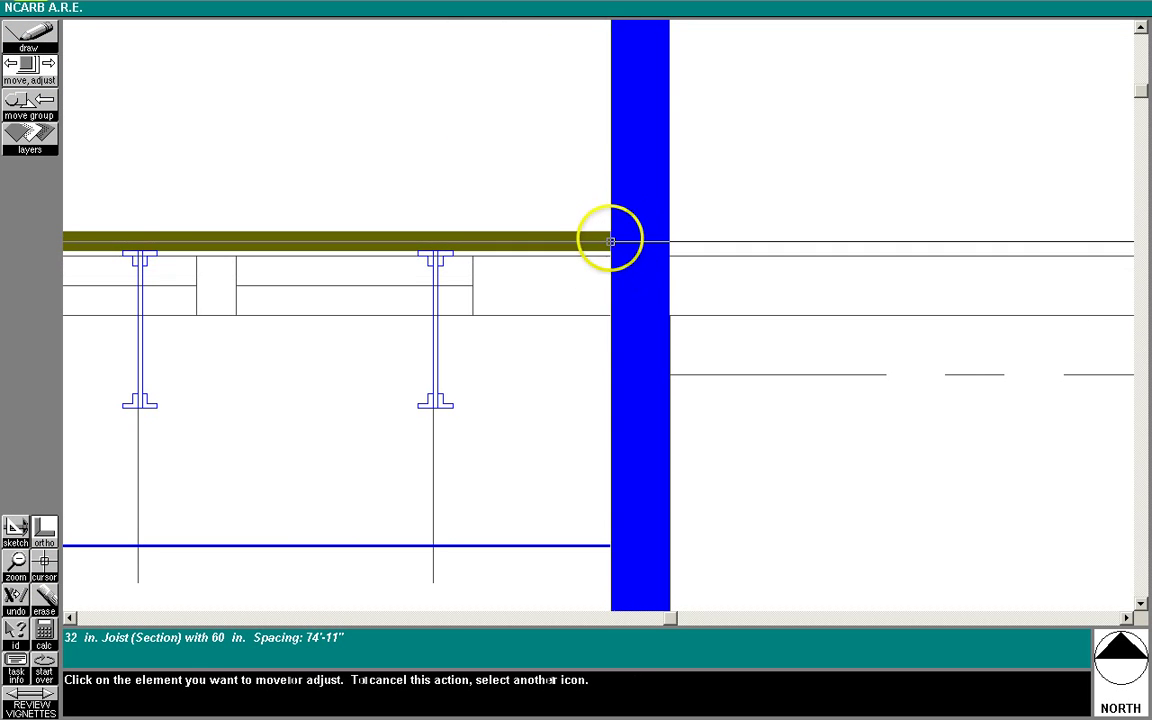
click(606, 241)
click(612, 241)
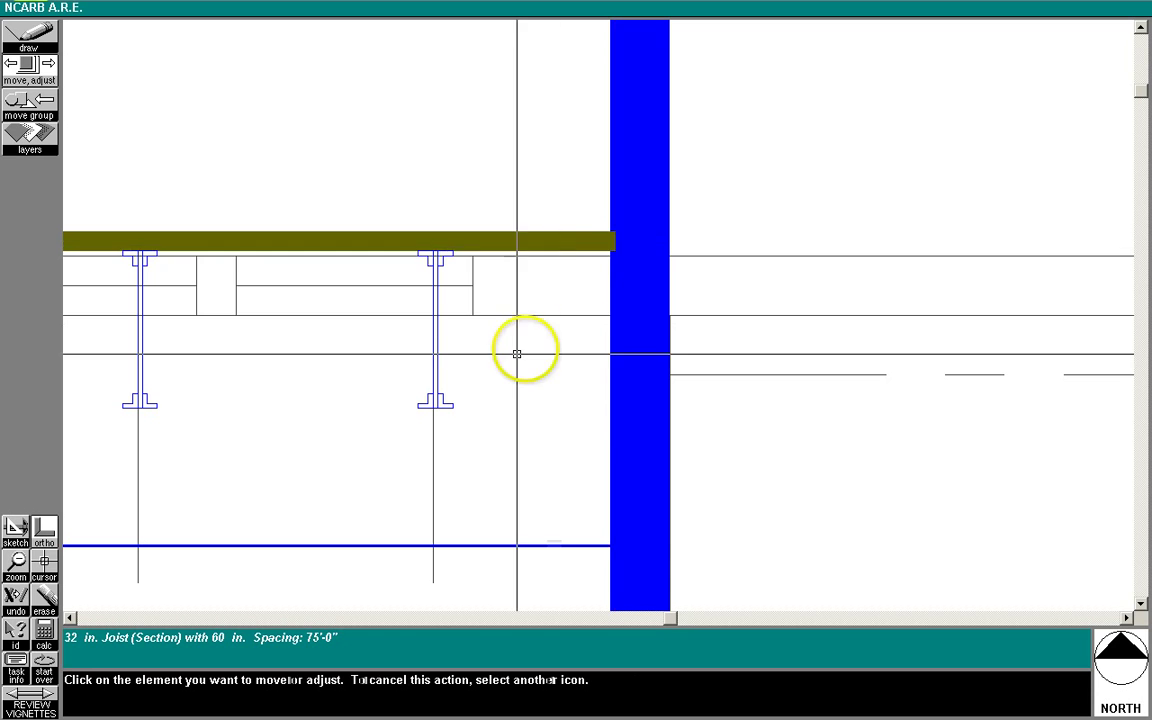
click(616, 241)
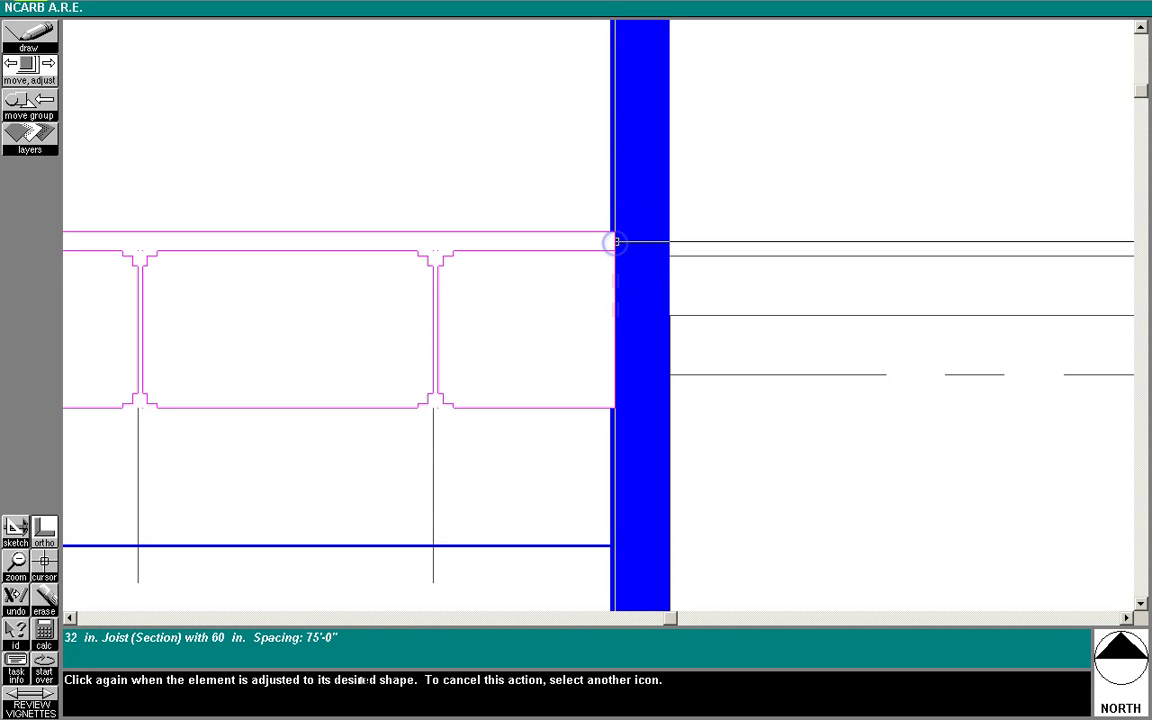
click(617, 242)
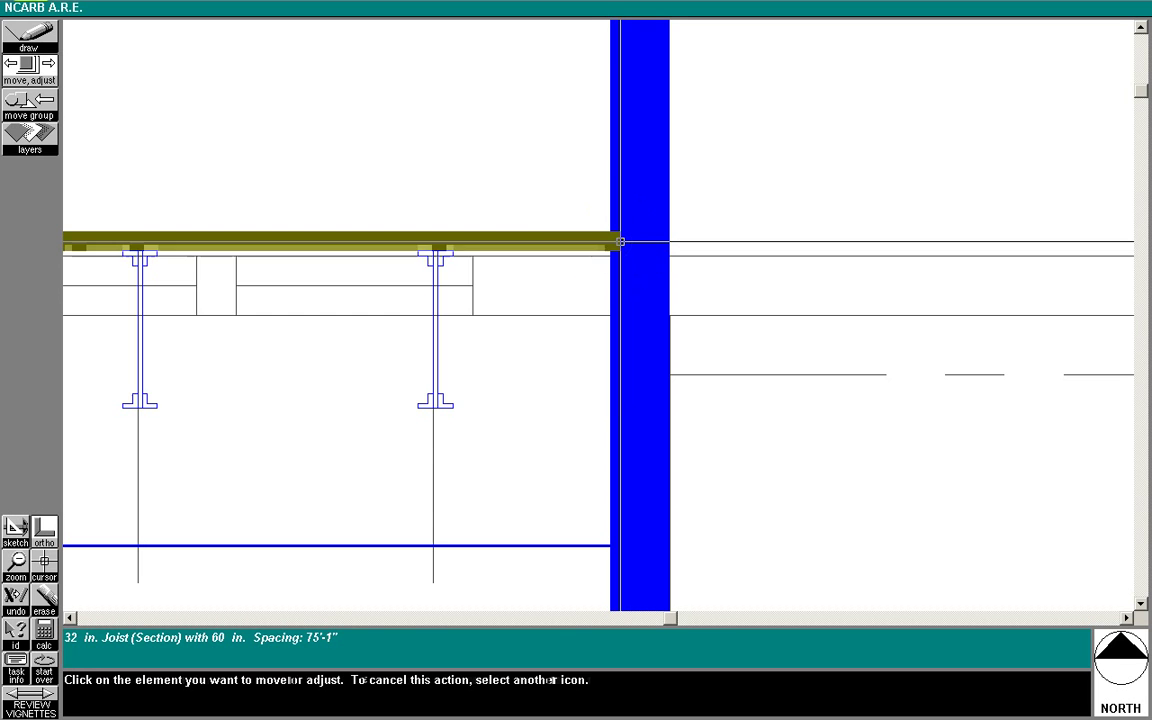
Step: Adjust the west end of the laboratory joist deck to sit slightly inside the west bearing wall, making it about 75'-0" long
click(16, 563)
click(166, 51)
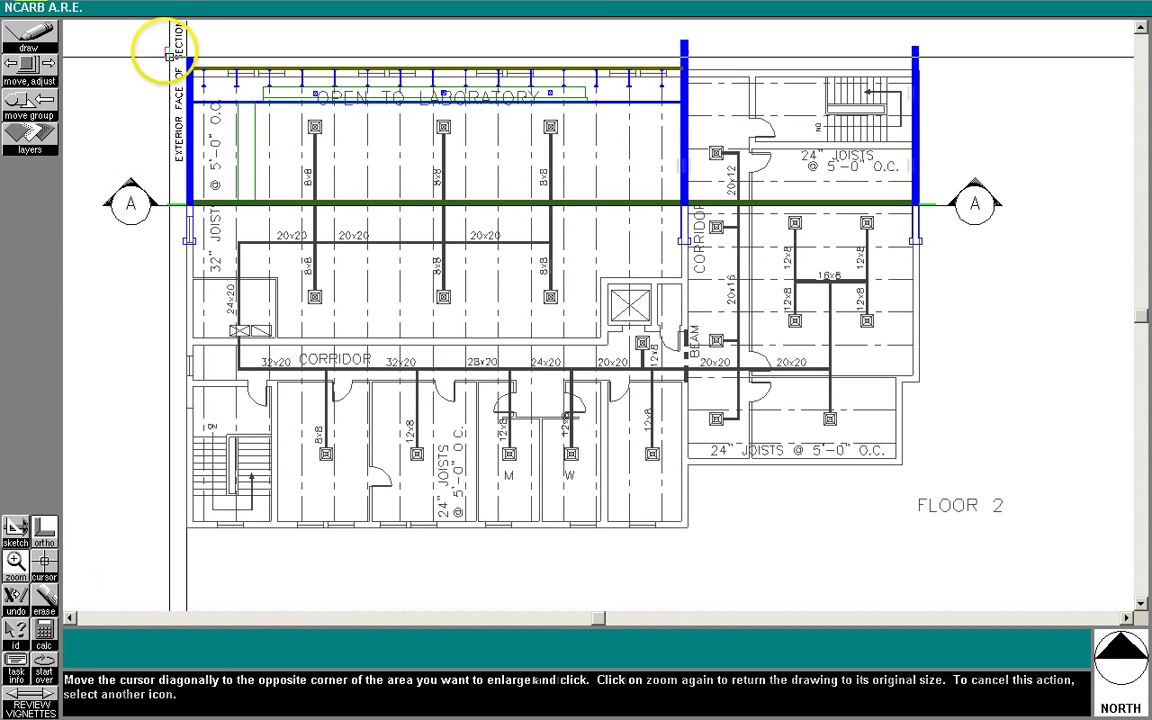
click(214, 98)
click(33, 68)
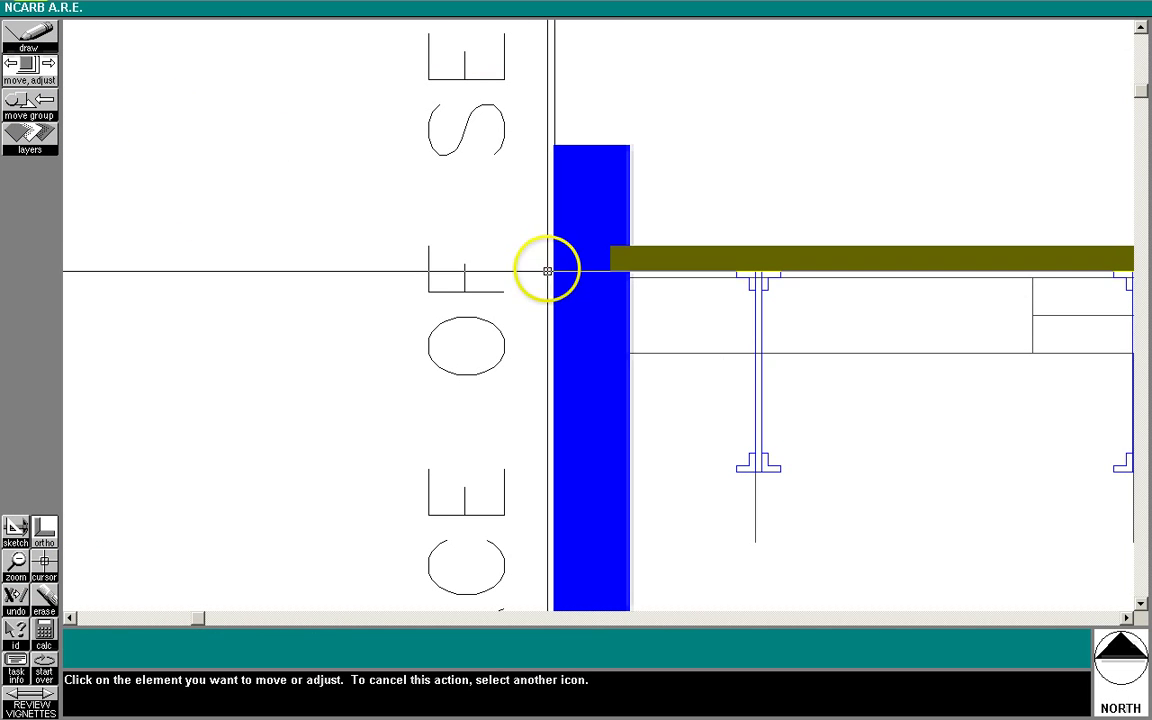
click(612, 260)
click(629, 262)
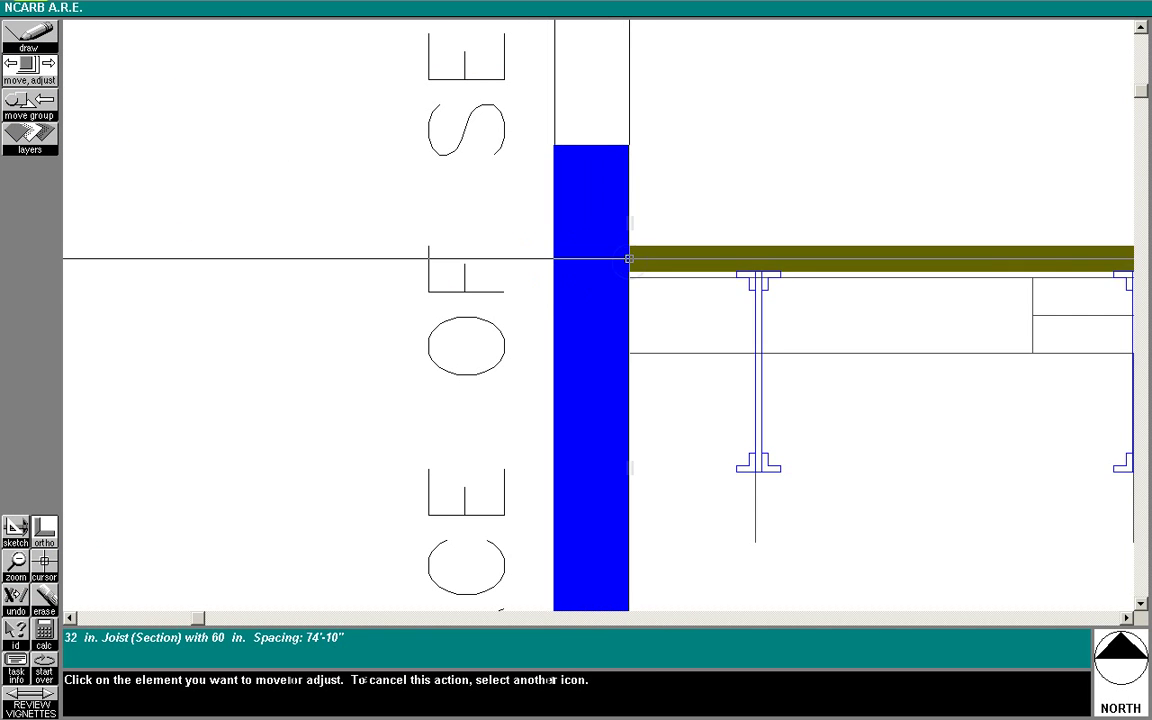
click(629, 259)
click(625, 259)
click(22, 605)
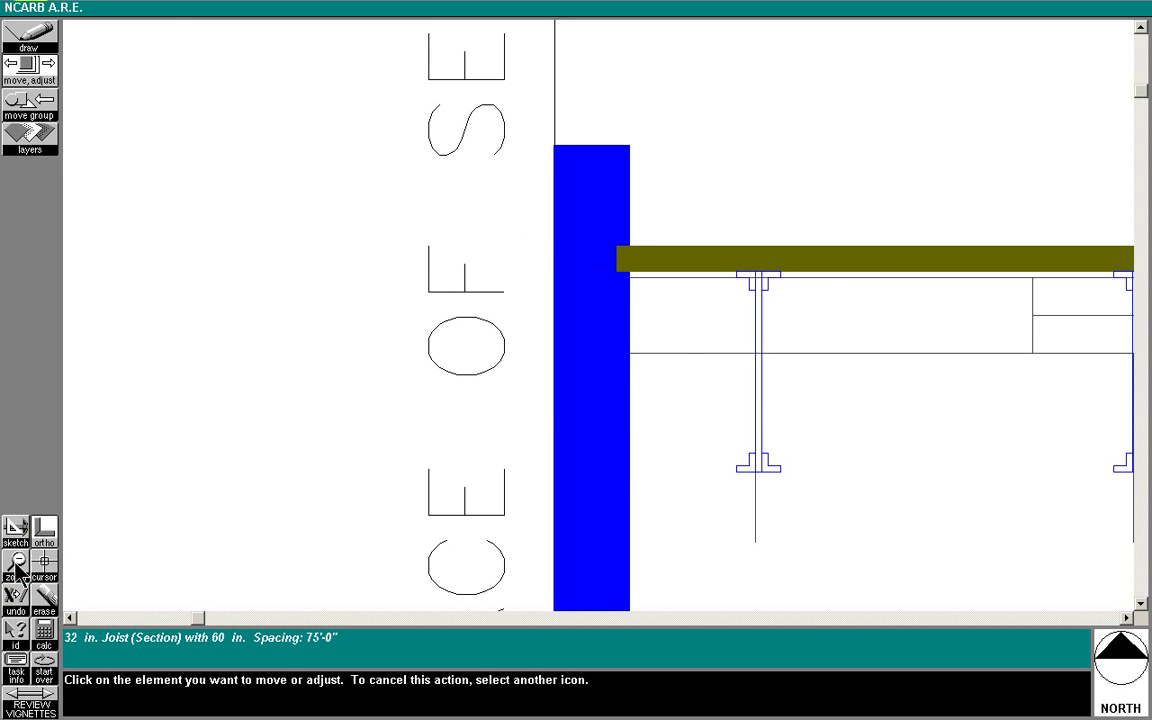
Step: Sketch a rectangle about 9'-2" wide and 8'-4" high up from the slab between the middle and east bearing walls
click(16, 565)
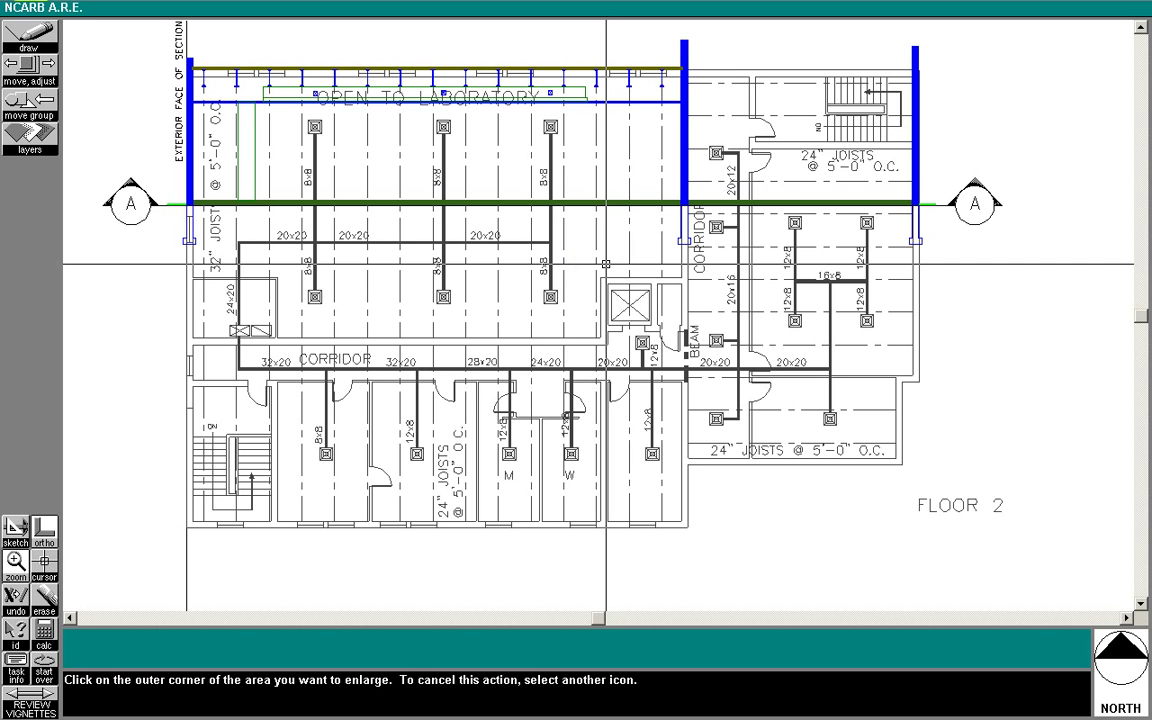
click(45, 558)
click(648, 243)
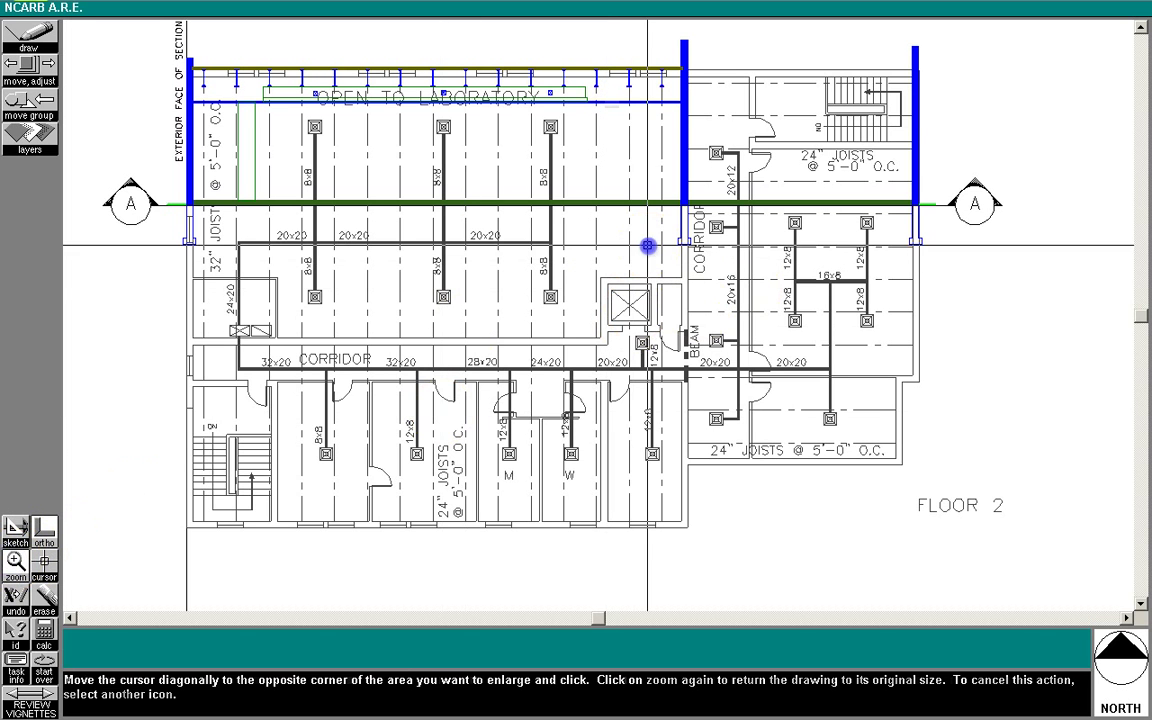
click(962, 108)
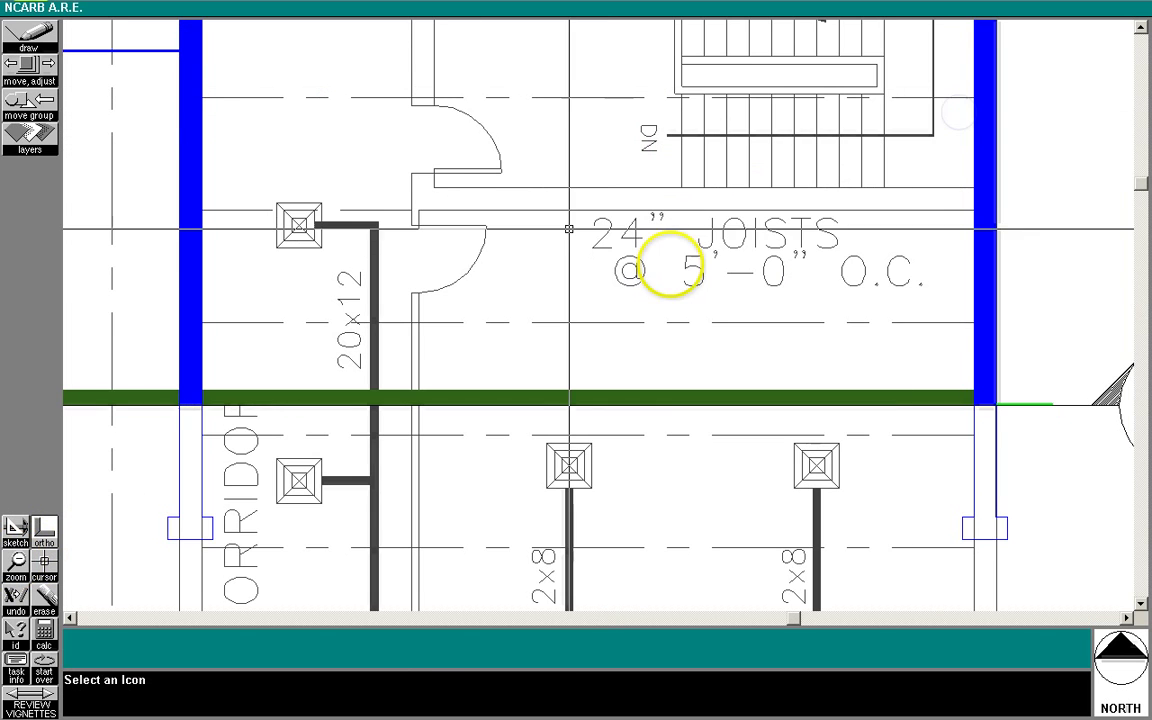
click(16, 528)
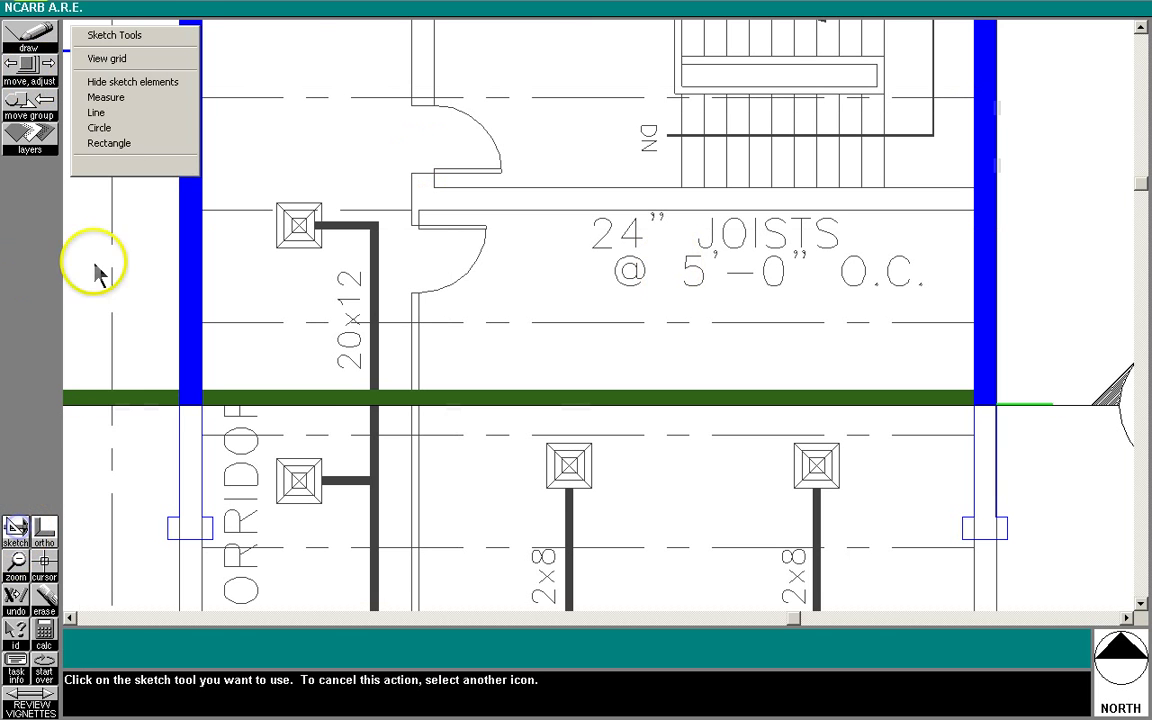
click(109, 144)
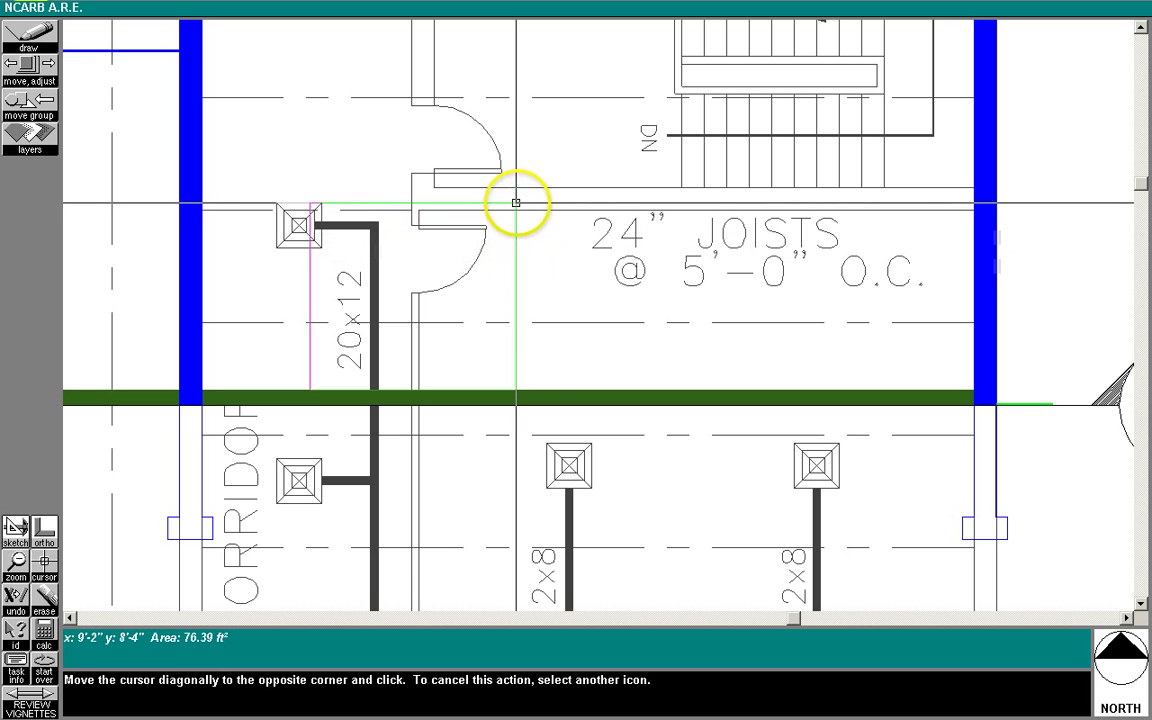
click(516, 202)
Step: Draw a finished ceiling about 34'-3" long between the middle and east bearing walls, near the top of the 8'-4" sketch rectangle
click(30, 38)
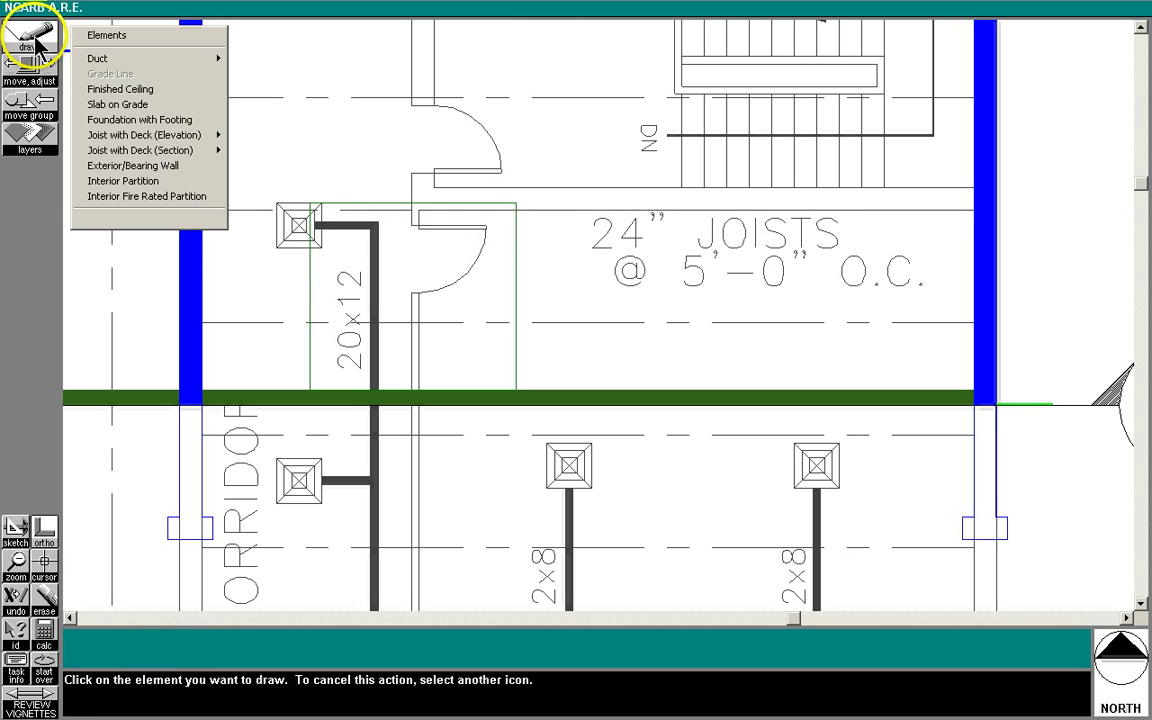
click(136, 91)
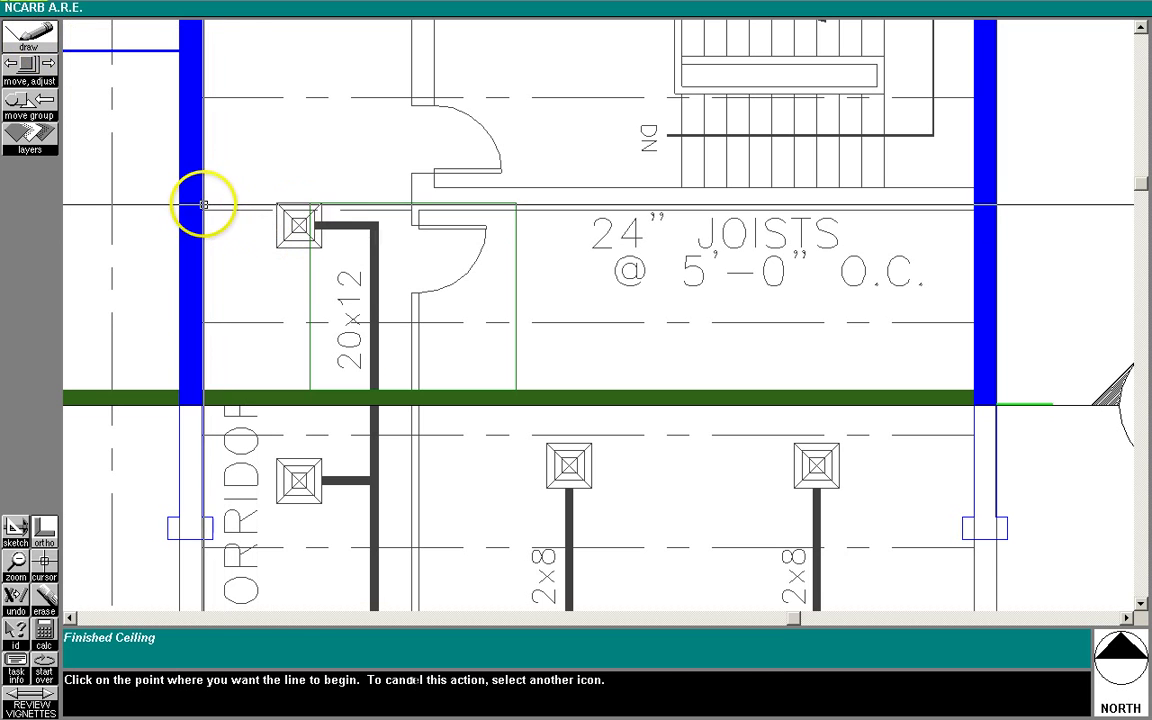
click(203, 204)
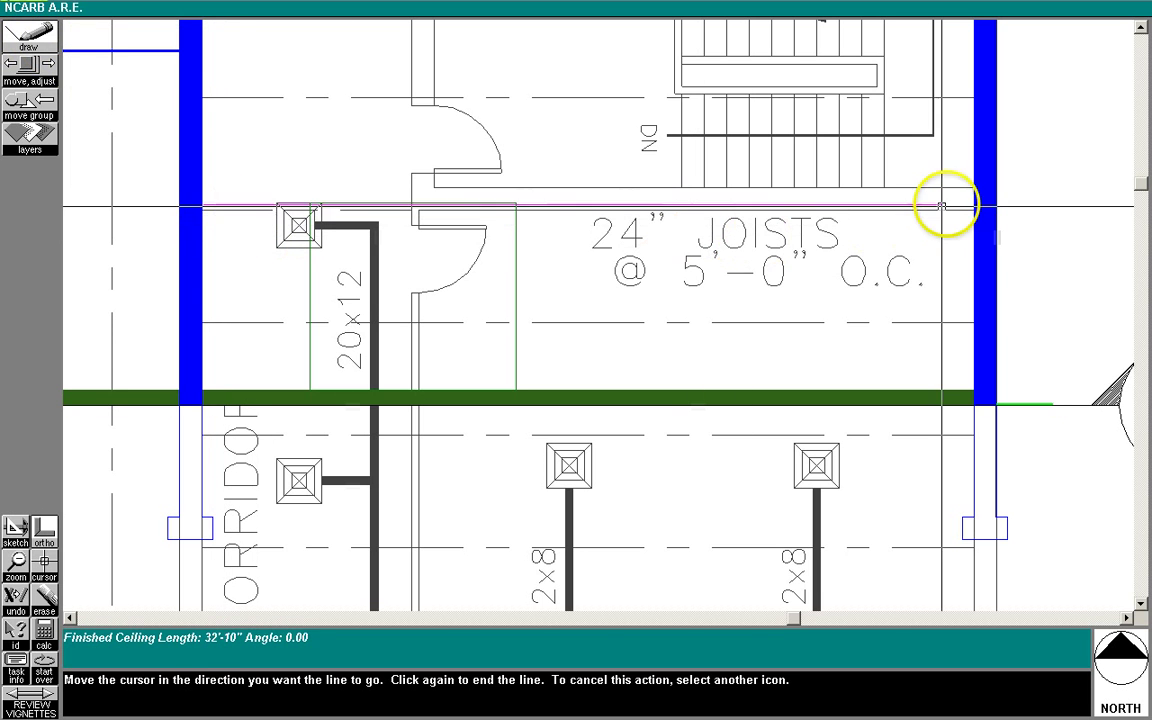
click(973, 204)
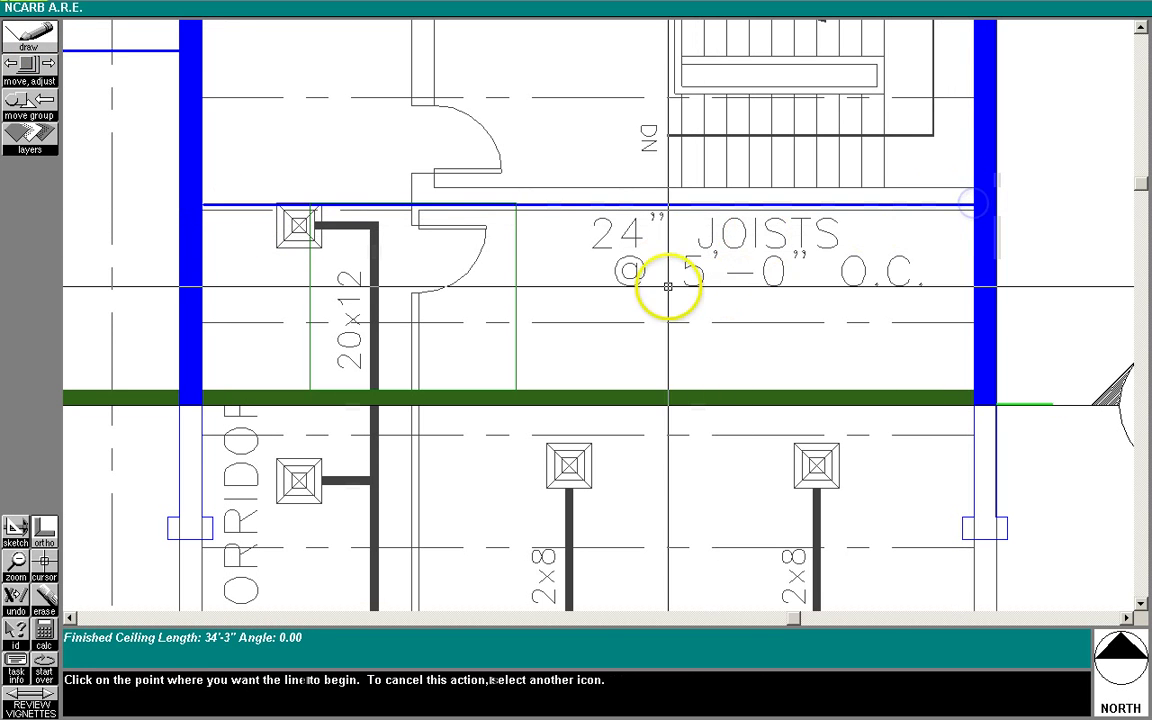
Step: Extend the new ceiling's west end to the middle bearing wall, about 34'-4" overall, and raise it onto the 8'-4" rectangle's top edge
click(34, 80)
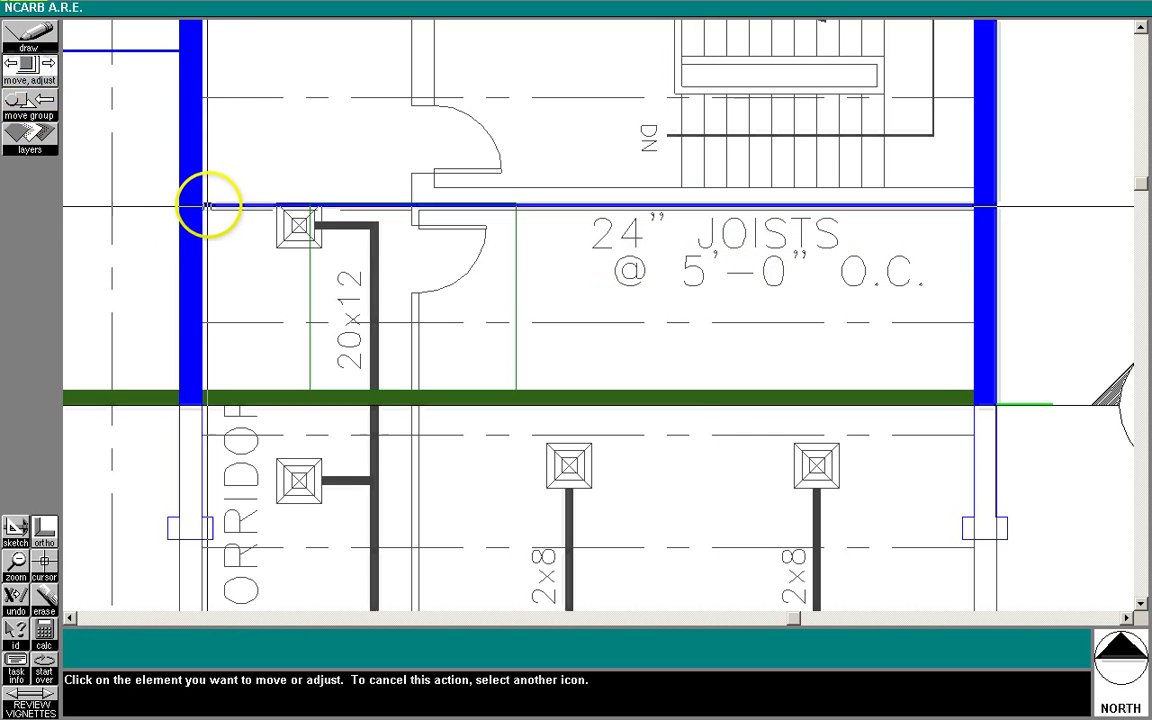
click(202, 205)
click(202, 205)
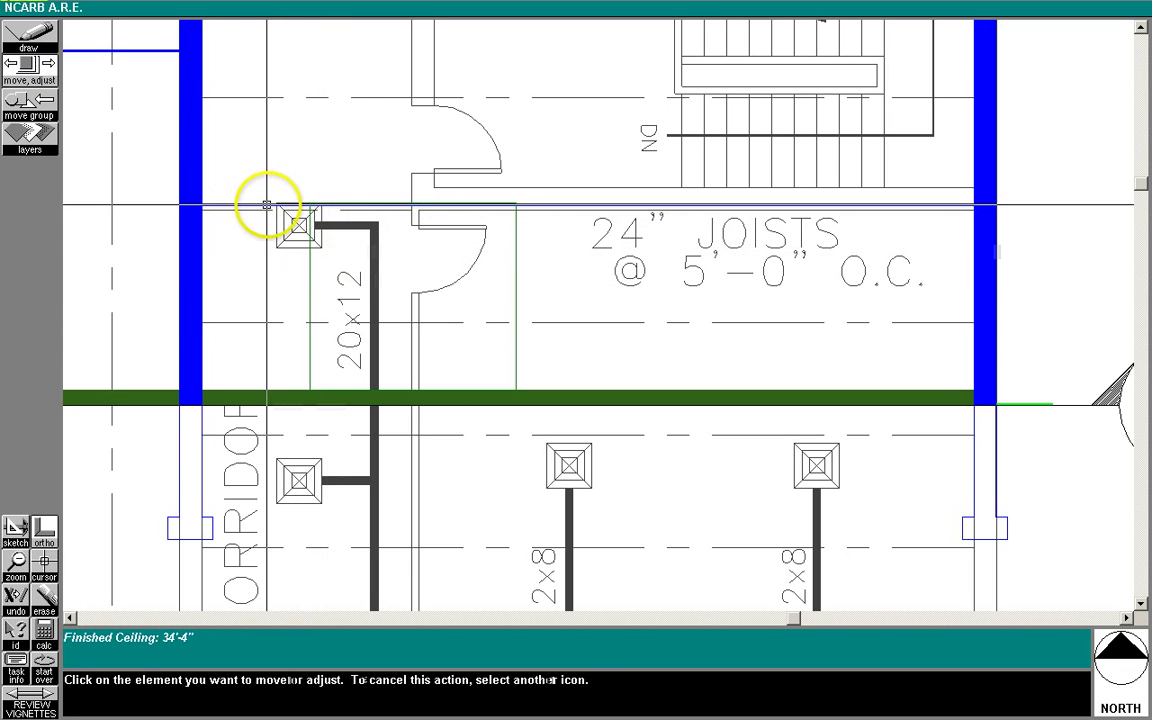
click(265, 204)
click(540, 347)
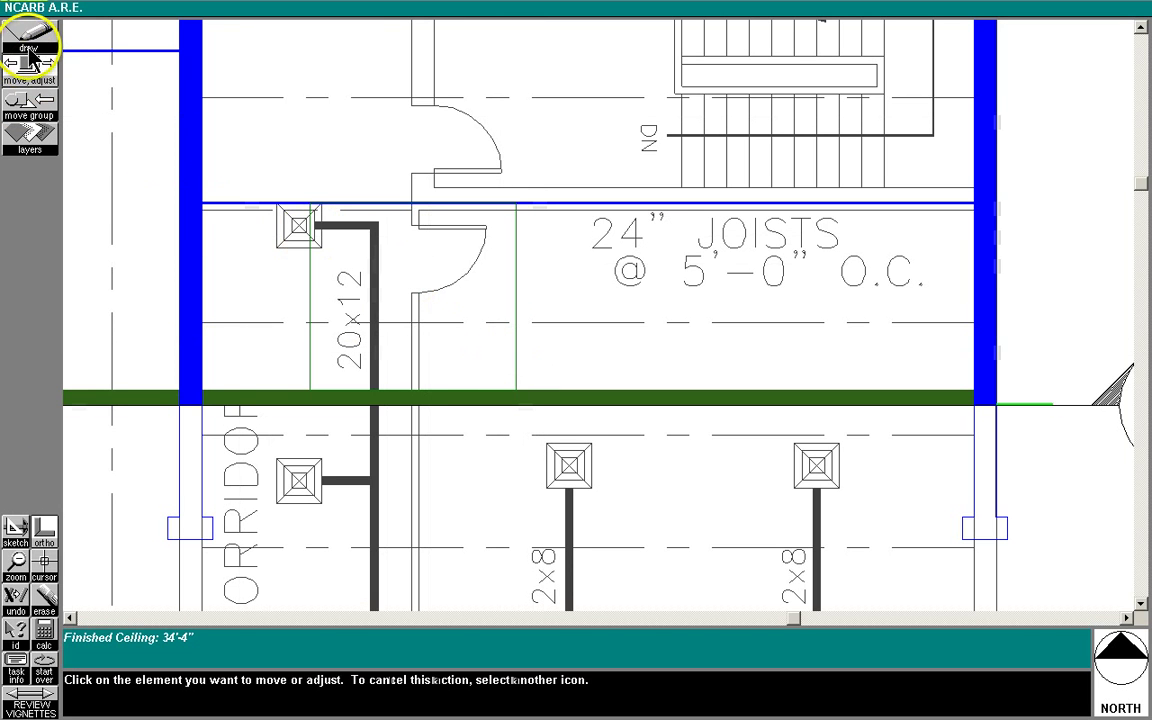
Step: Sketch a rectangle about 21'-4" long and 8" high directly above the east wing's first-floor ceiling
click(22, 527)
click(110, 144)
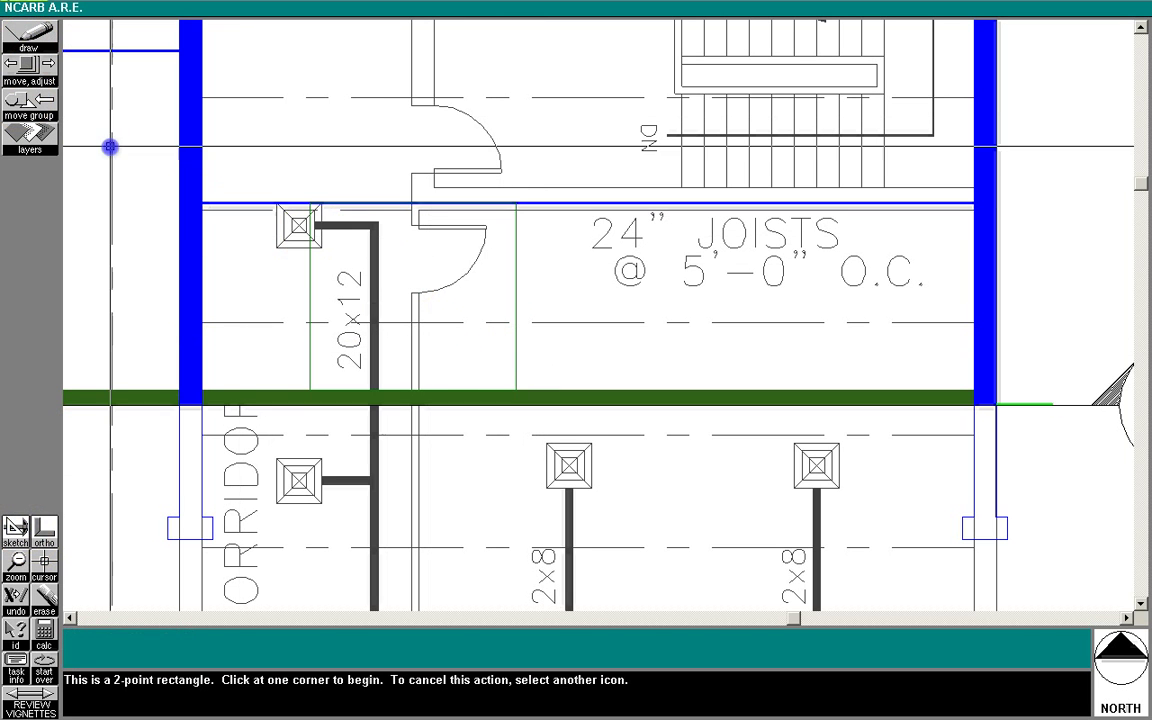
click(275, 203)
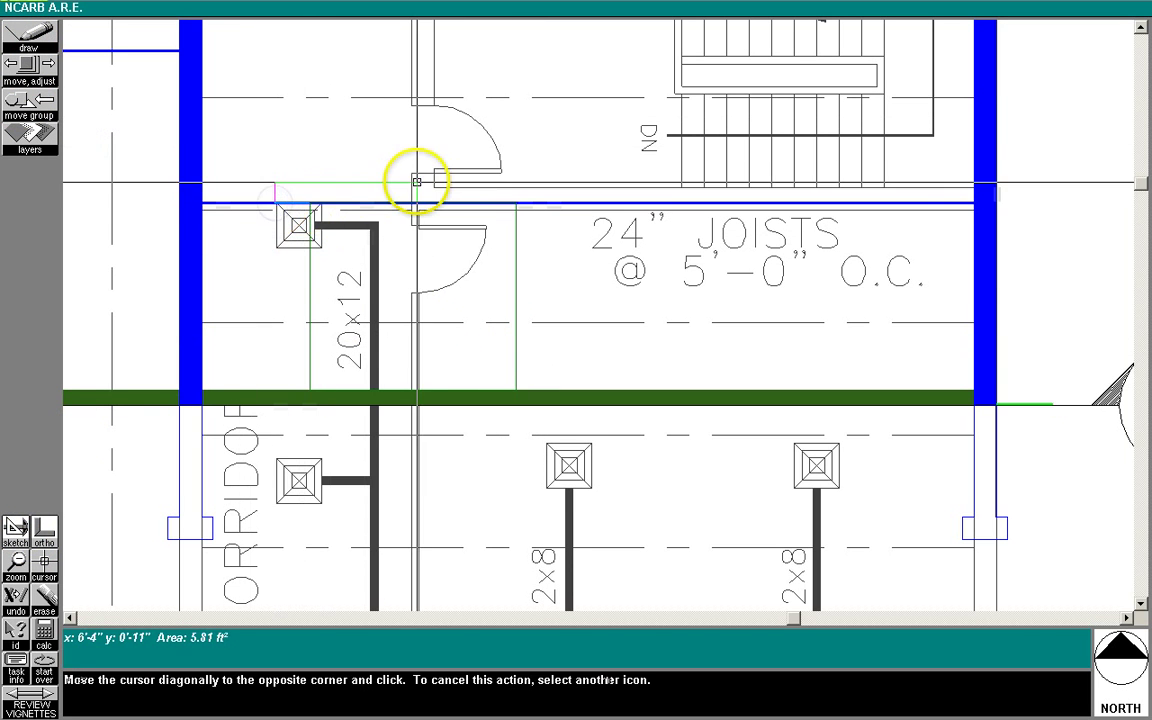
click(754, 188)
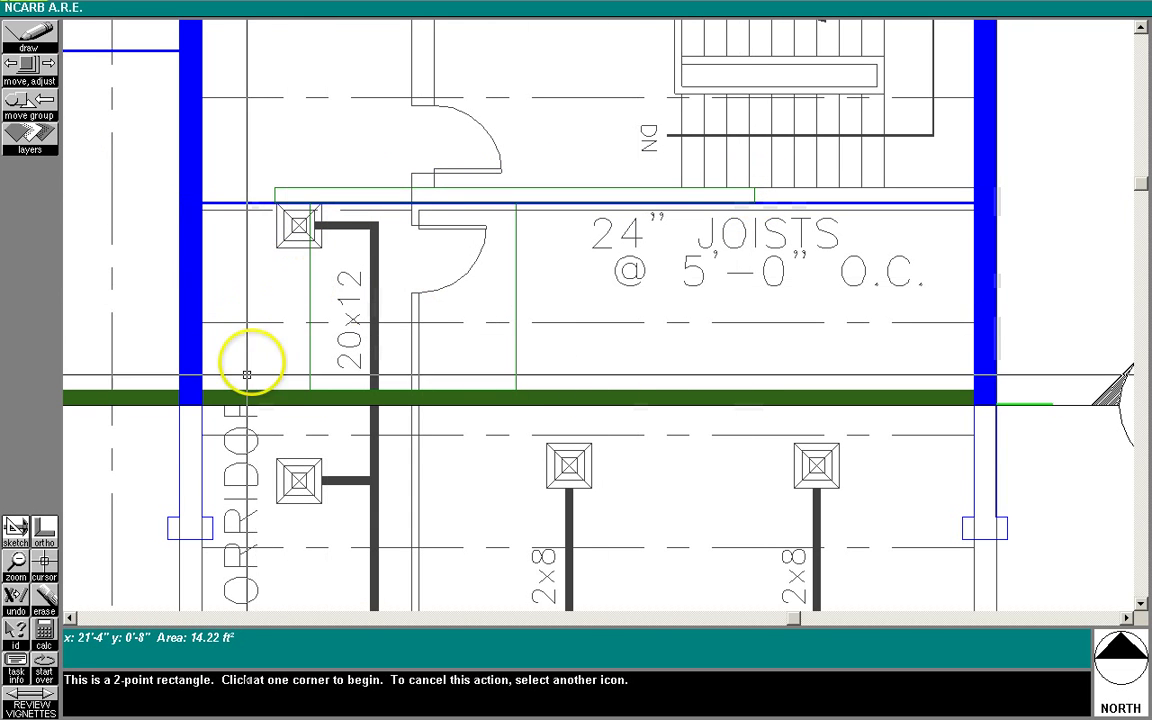
Step: Display the Floor 1 architectural, structural and mechanical layers in place of the Floor 2 layers
click(16, 562)
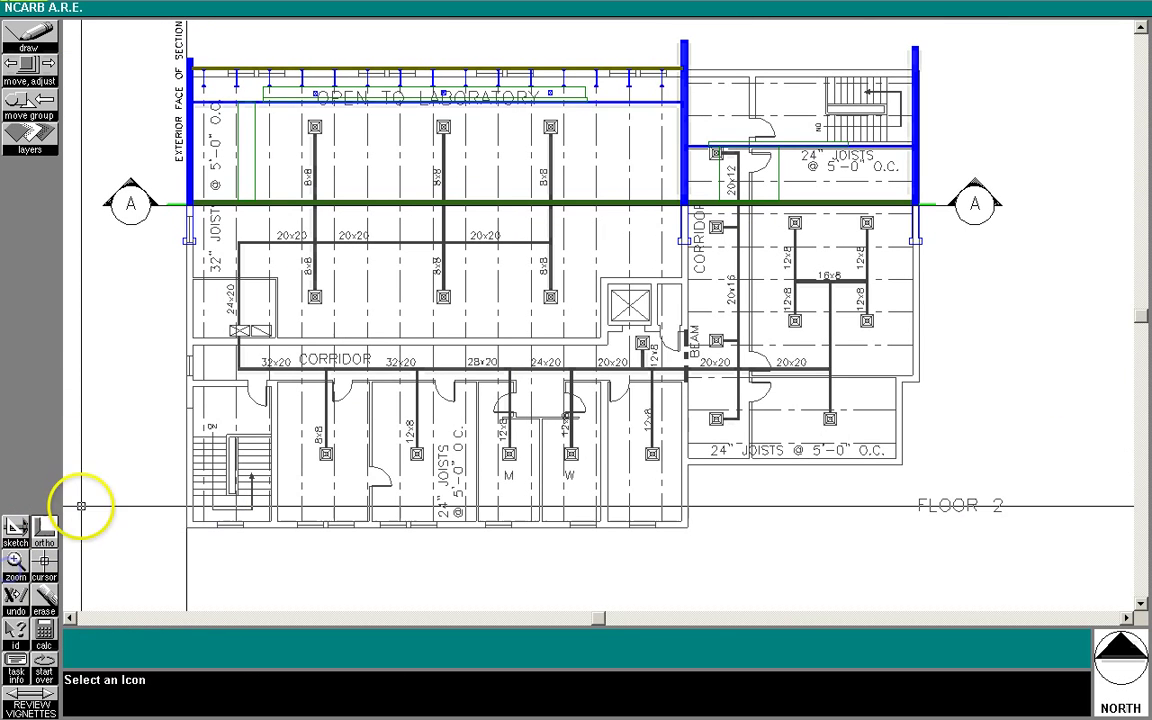
click(16, 562)
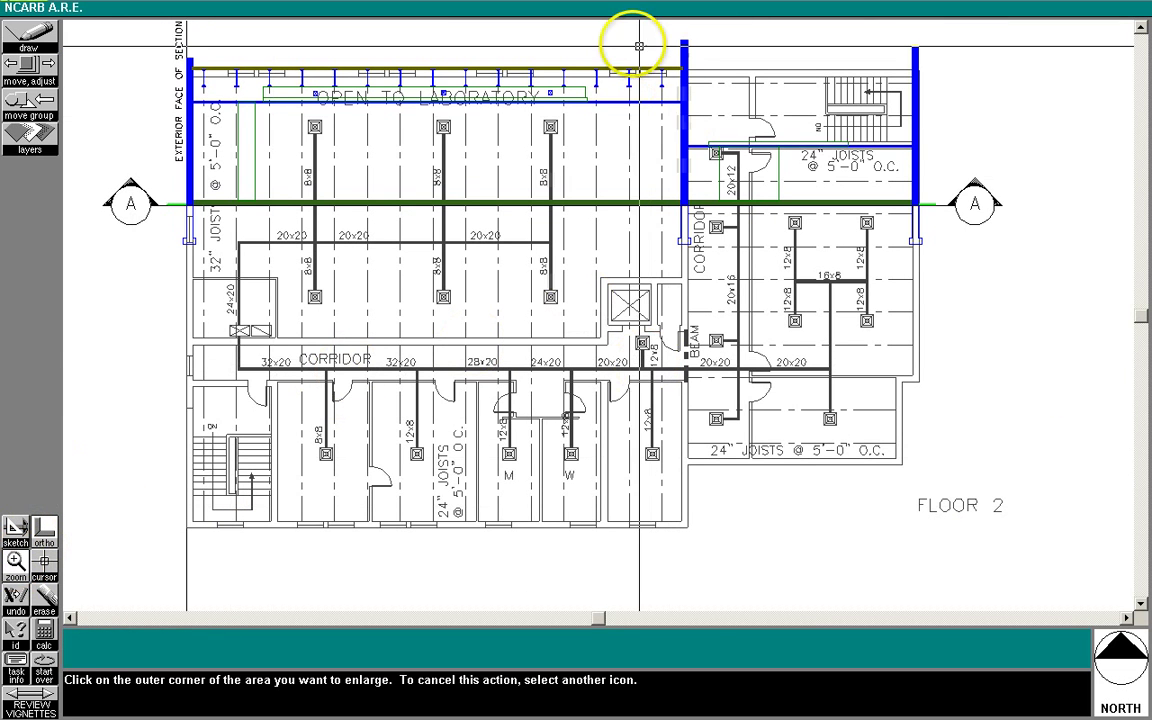
click(625, 40)
click(936, 292)
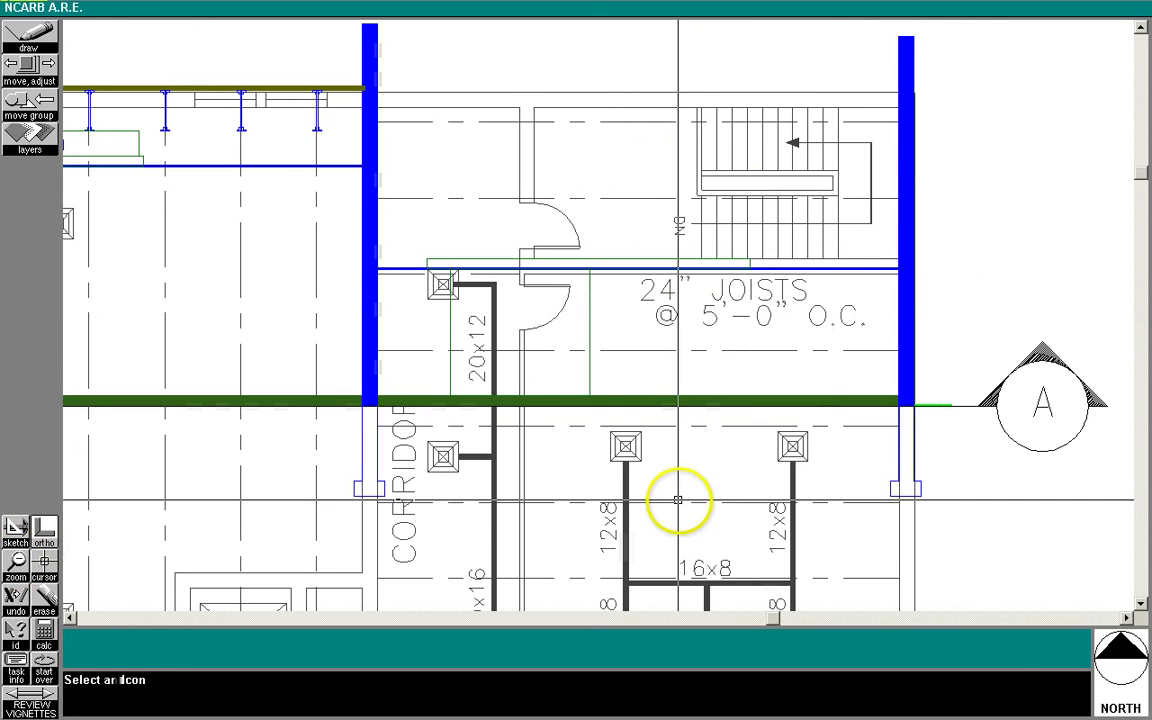
click(30, 145)
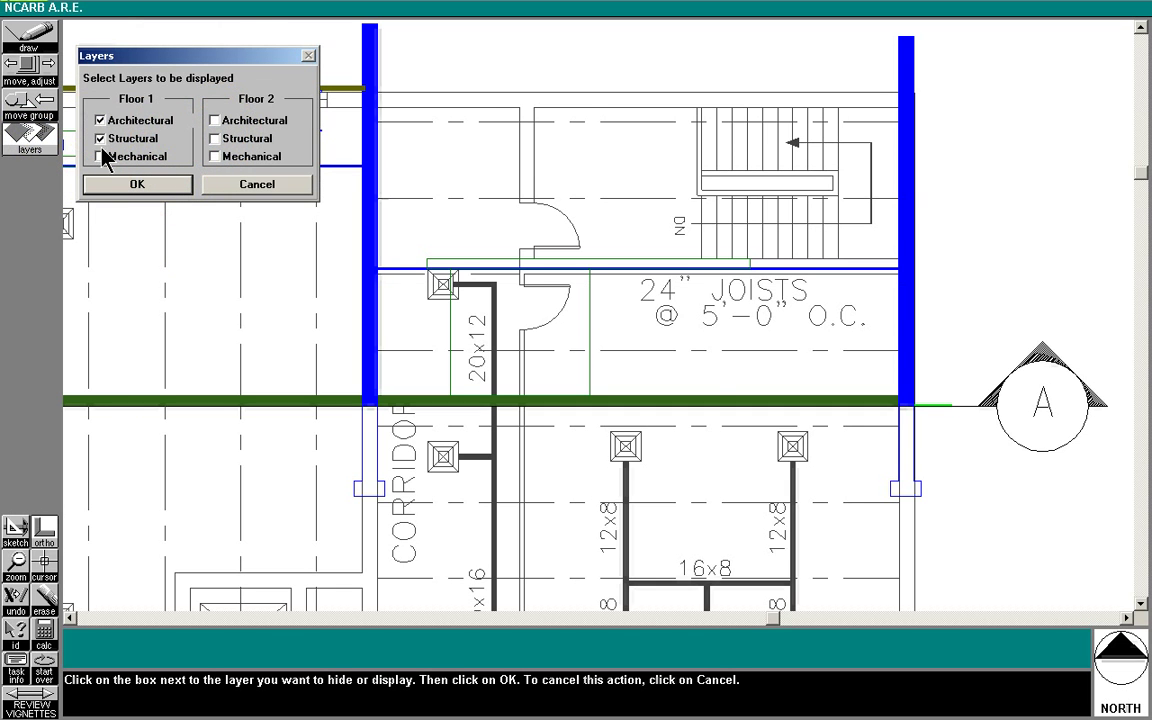
click(130, 184)
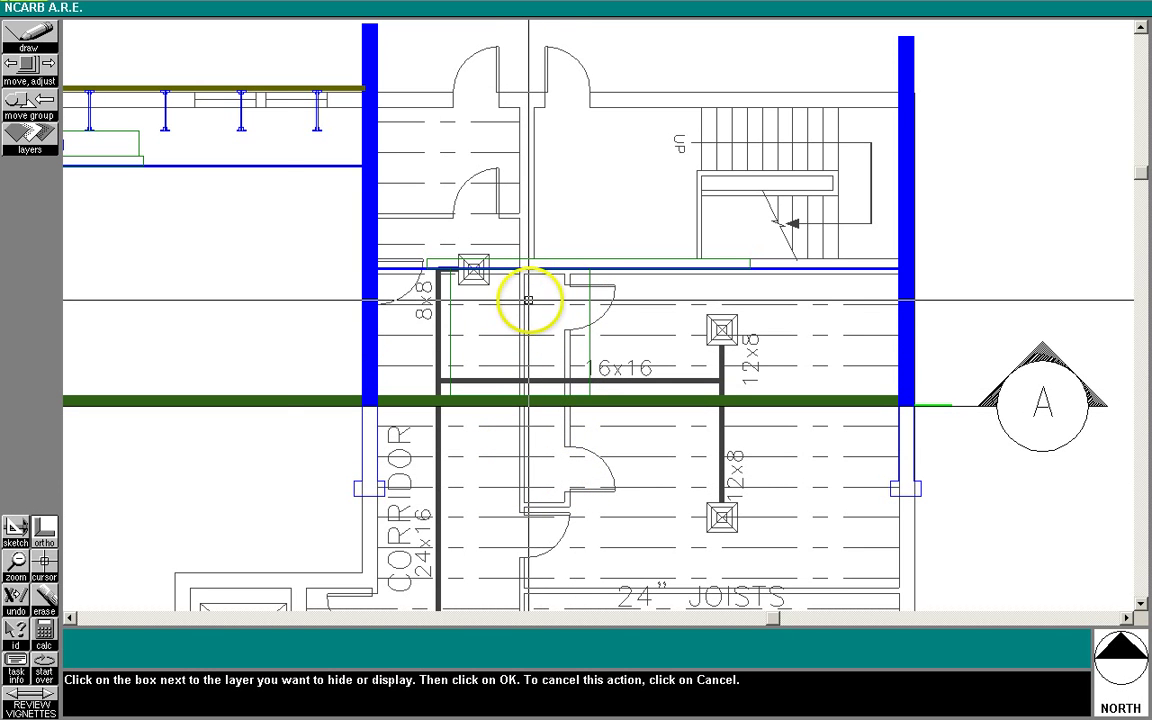
Step: Draw a 4-inch interior fire rated partition about 10'-11" high from the slab up through the ceiling at the corridor's east wall
click(33, 38)
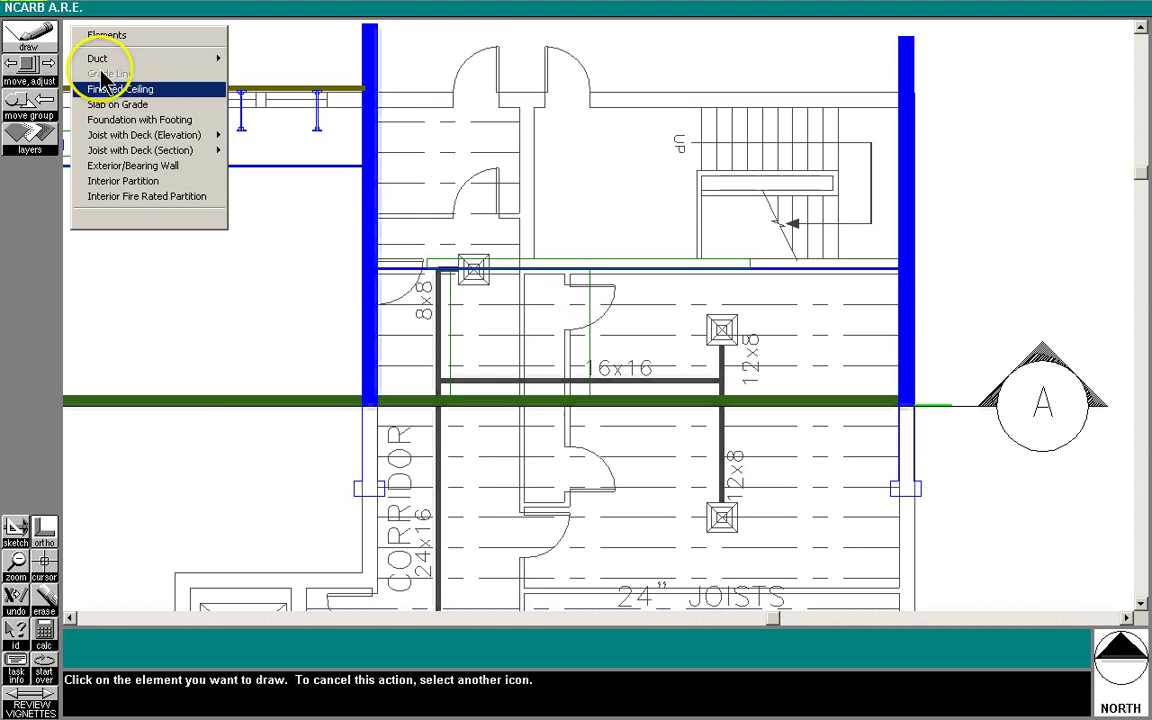
click(125, 197)
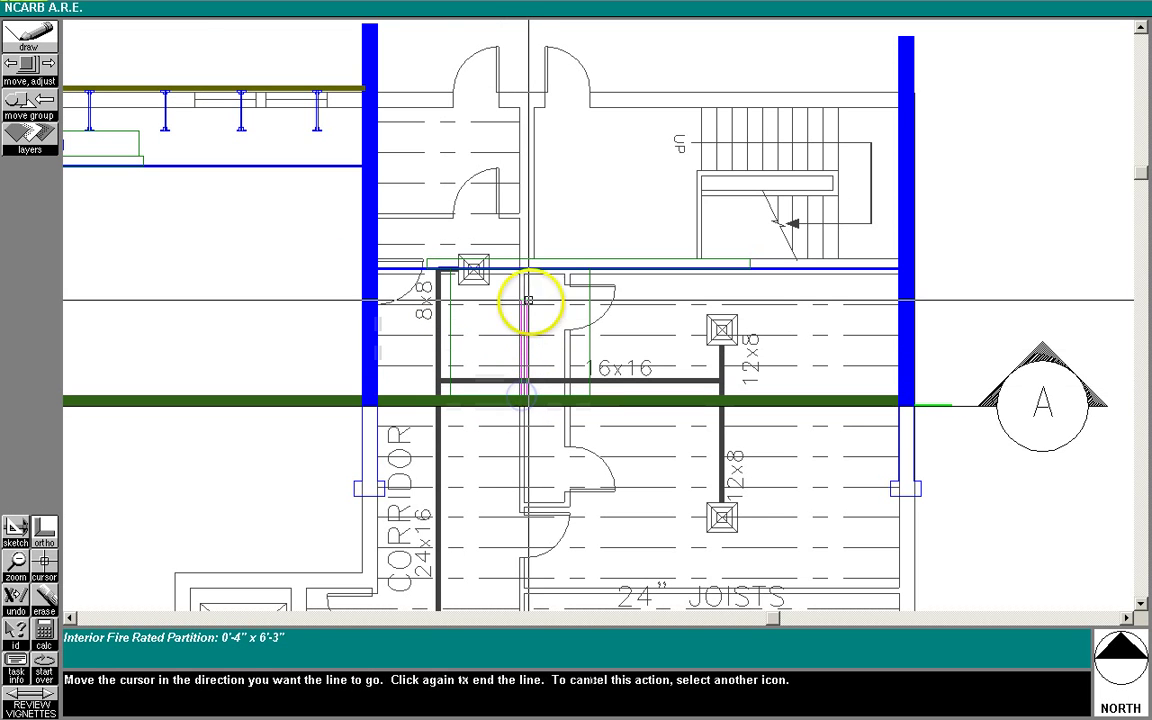
click(523, 231)
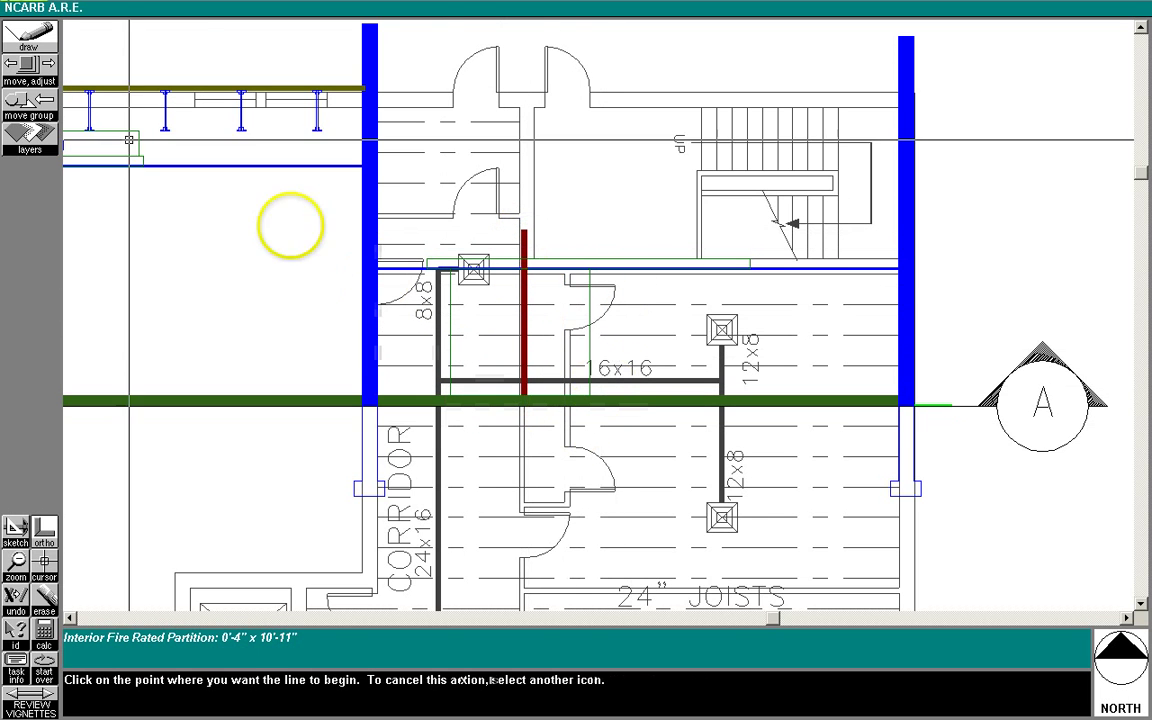
click(29, 66)
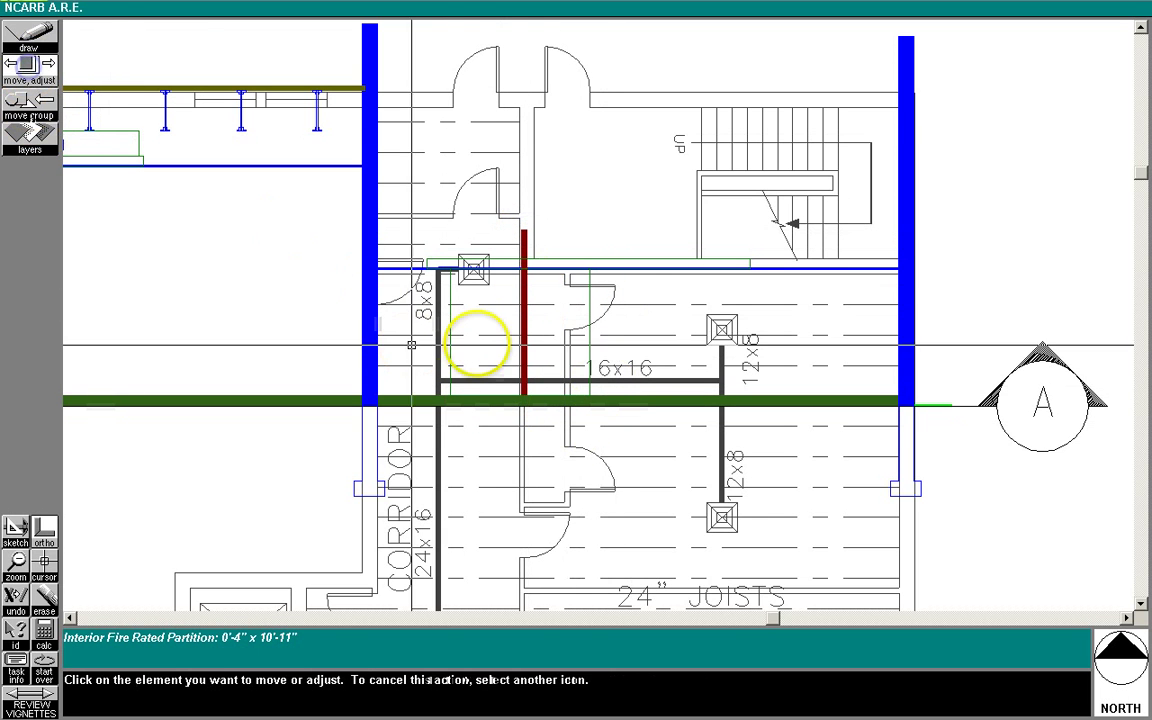
Step: Shift the 8'-4" high sketch rectangle east so it straddles the east exterior wall, resizing it to about 11'-4" wide
click(519, 336)
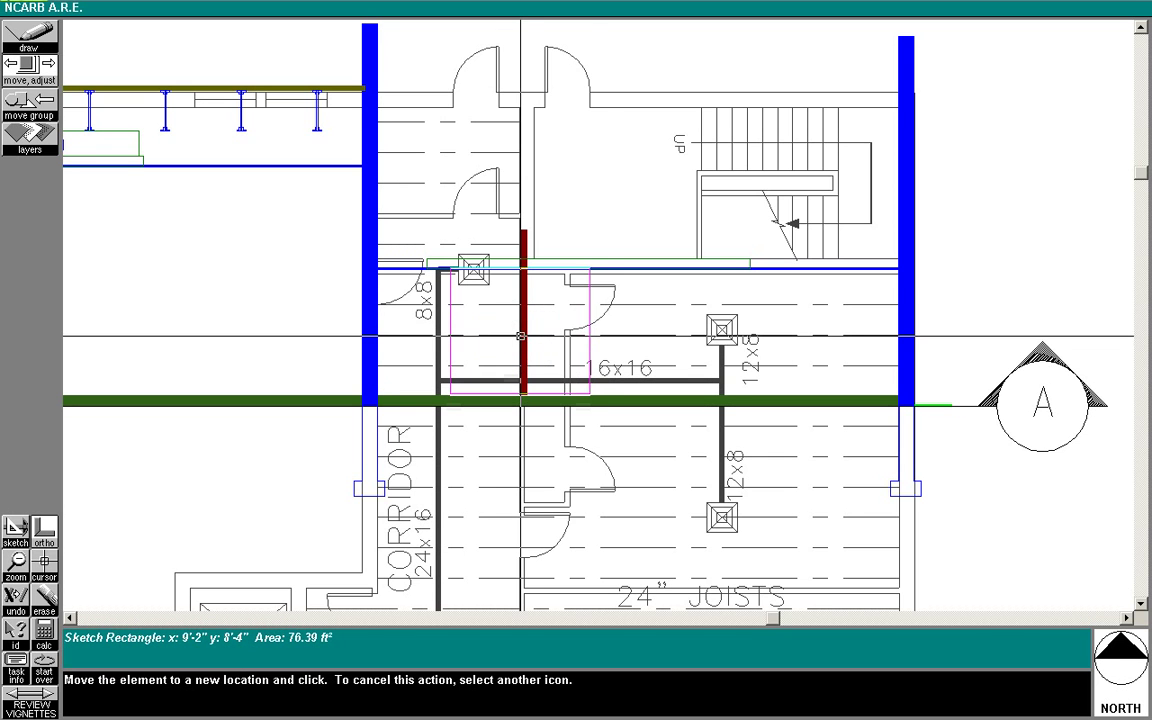
click(522, 336)
drag(530, 335, 590, 316)
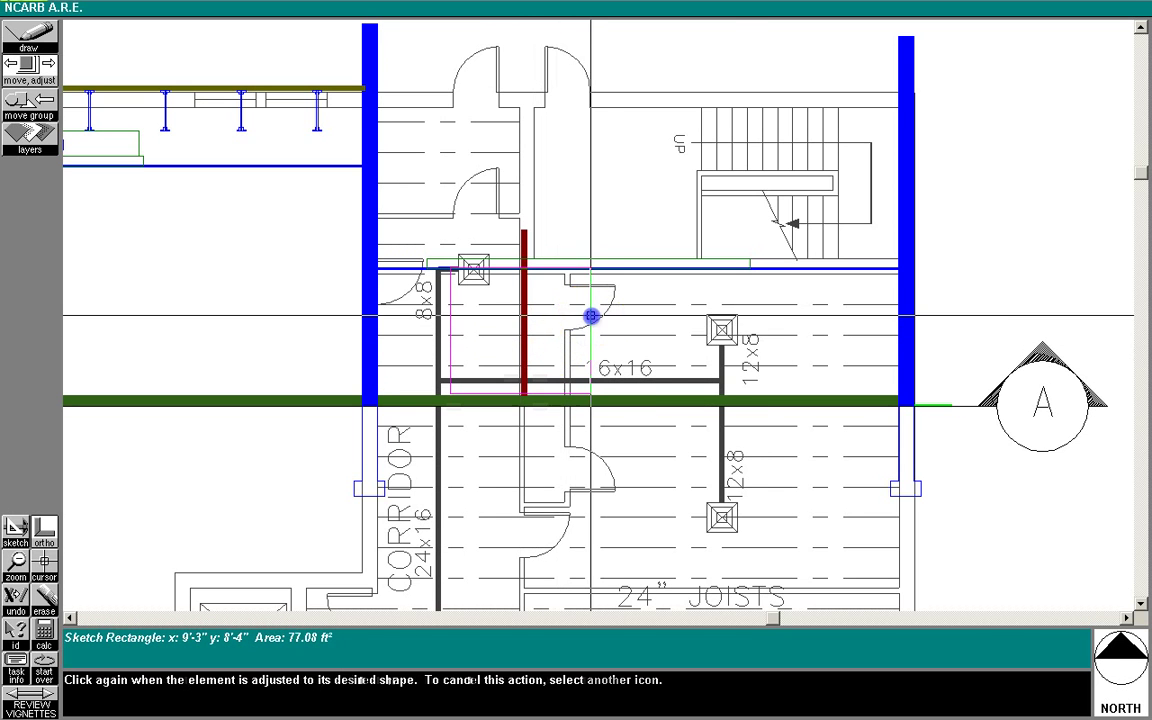
click(795, 329)
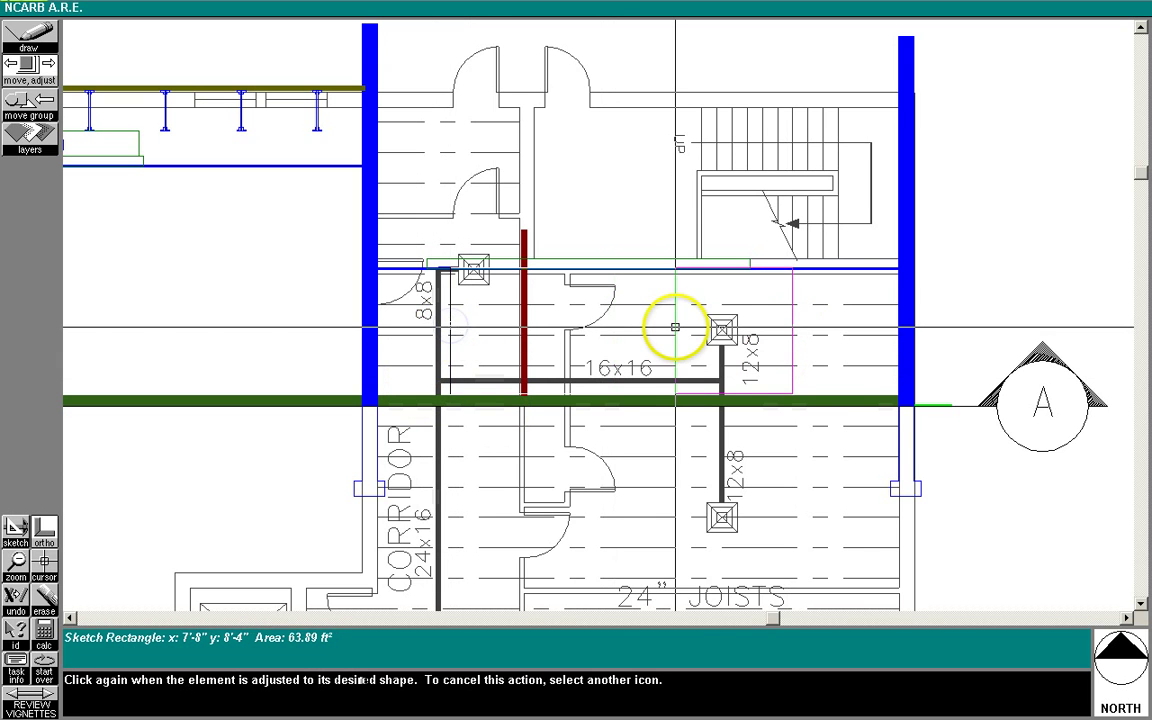
click(964, 312)
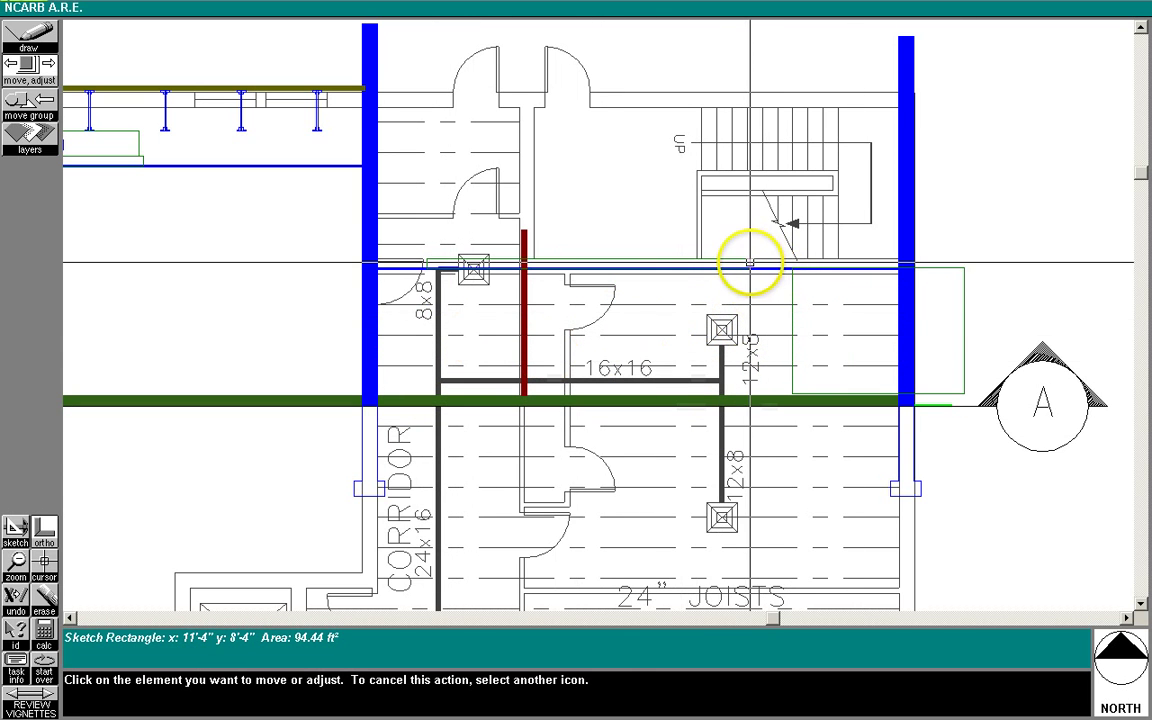
Step: Extend the 8-inch high sketch rectangle east and pull in its west end, leaving about 6'-2" outside the east exterior wall
click(762, 262)
click(1021, 264)
drag(1021, 264, 427, 262)
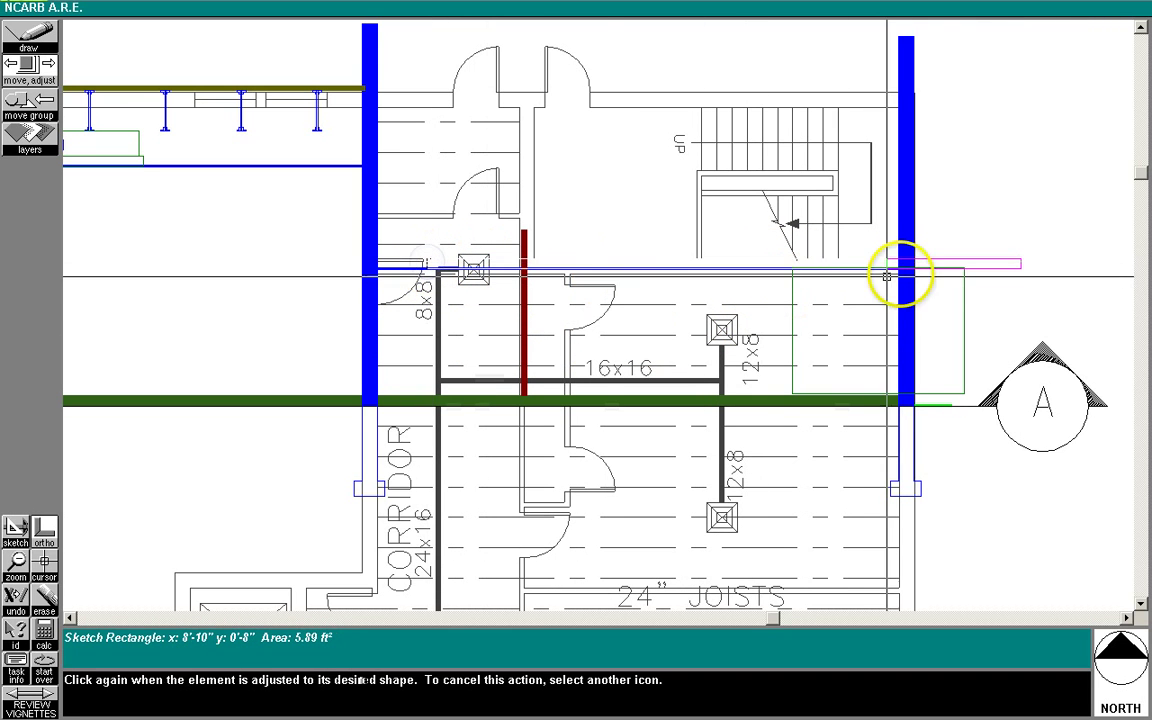
click(927, 265)
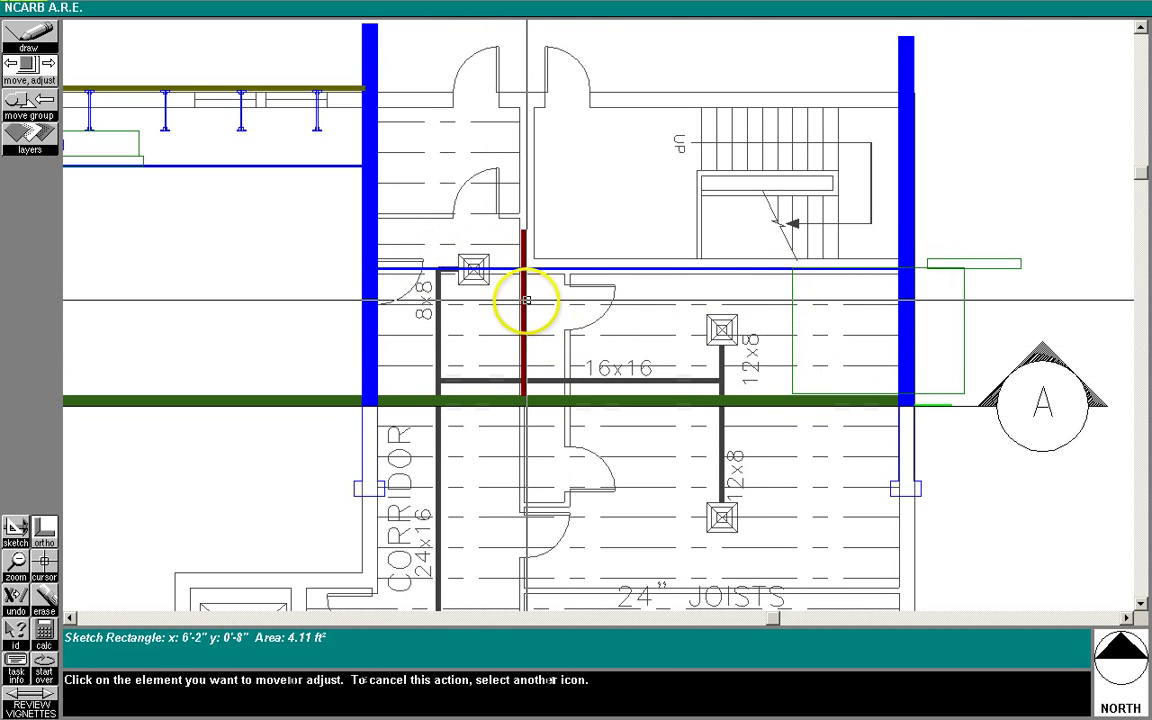
Step: Shift the interior fire rated partition slightly west to line up with the corridor wall on the floor plan
click(523, 300)
click(625, 334)
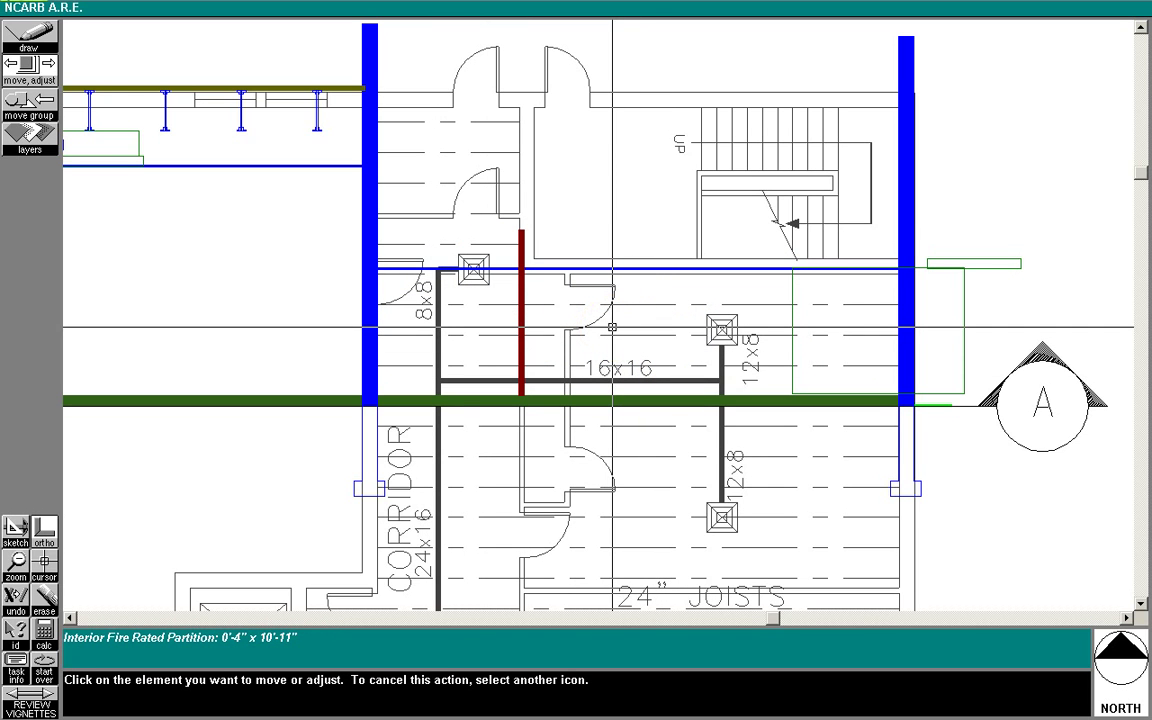
Step: Draw a 4-inch interior partition about 9'-0" high from the slab through the ceiling, aligned with the plan wall east of the fire rated partition
click(33, 40)
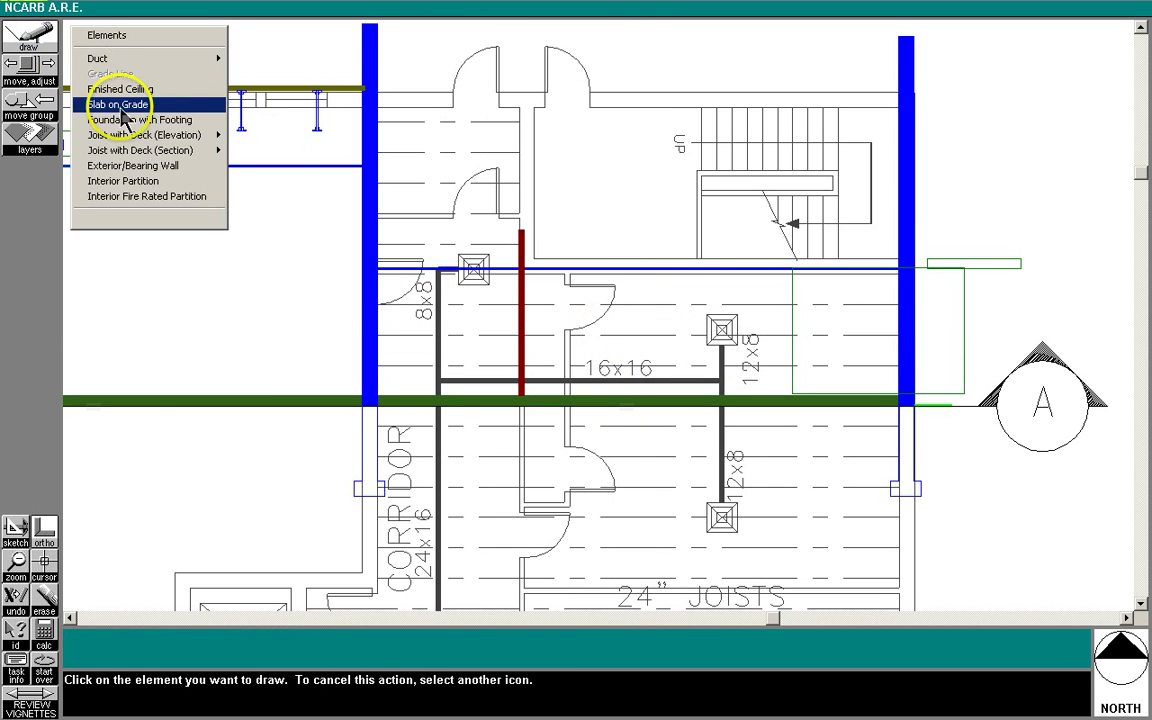
click(136, 182)
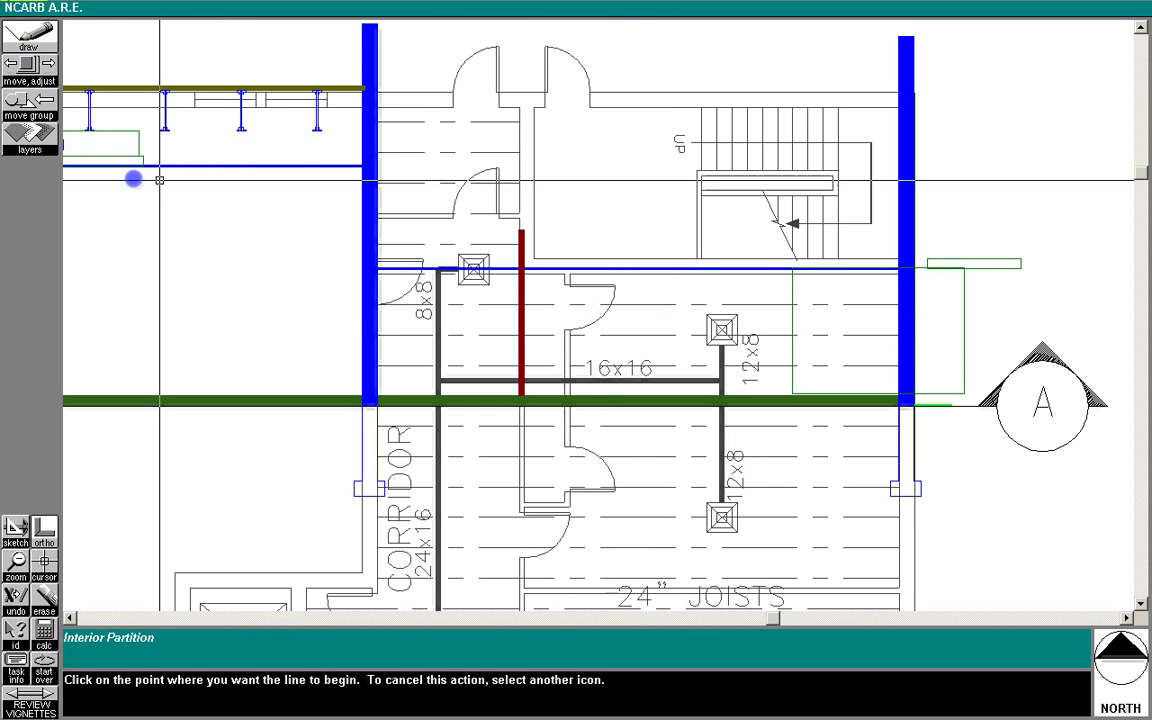
click(567, 397)
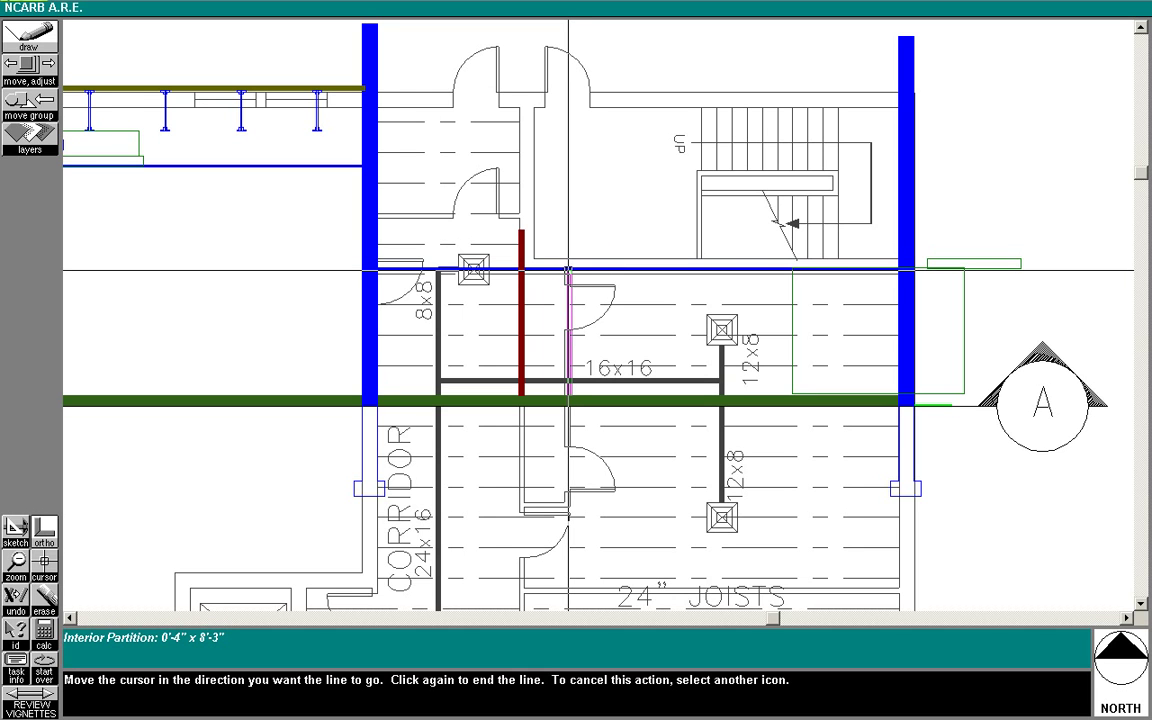
click(567, 258)
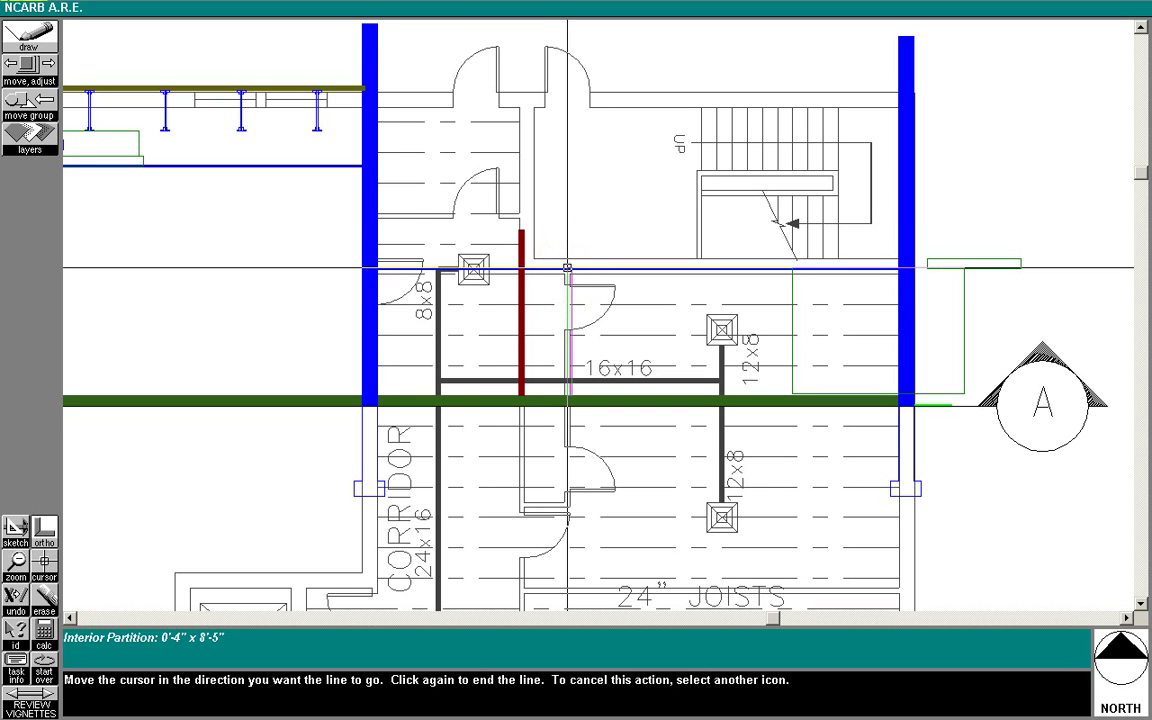
click(568, 258)
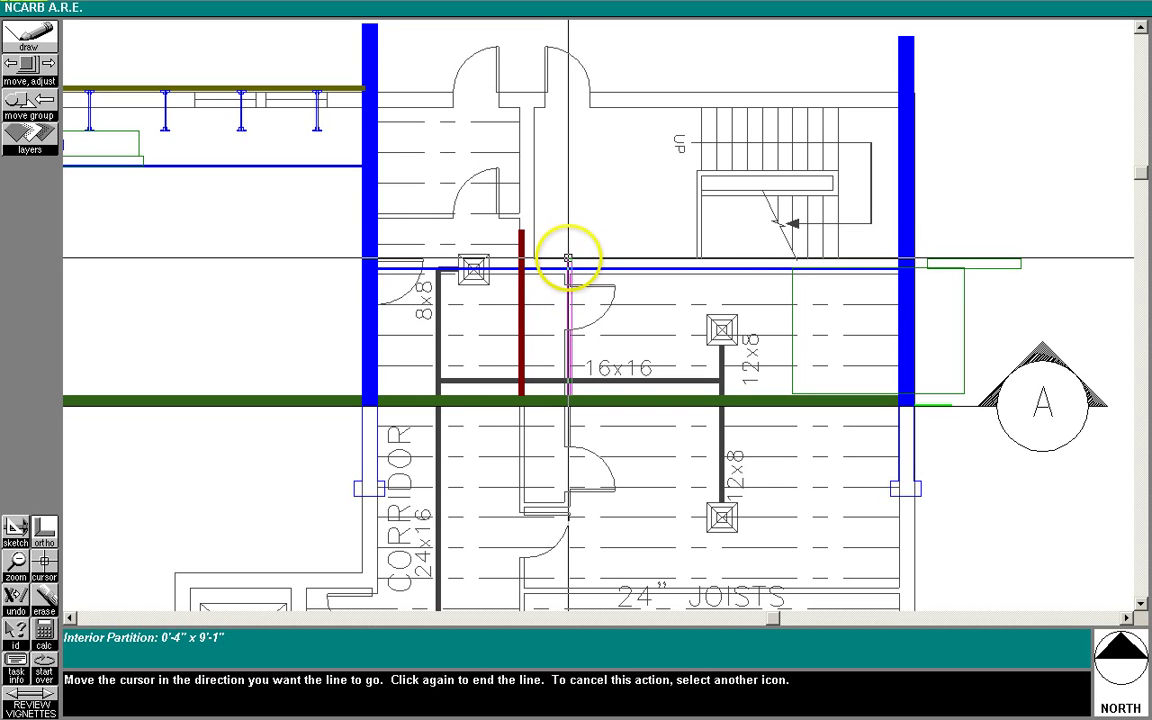
click(568, 258)
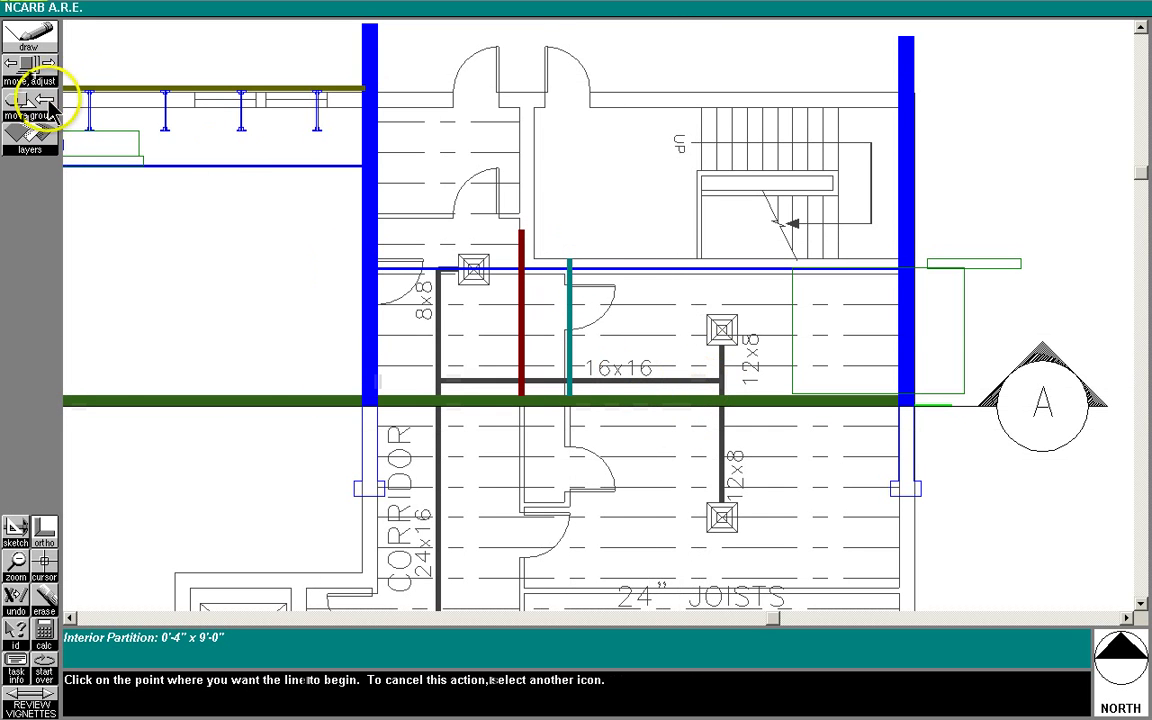
click(568, 314)
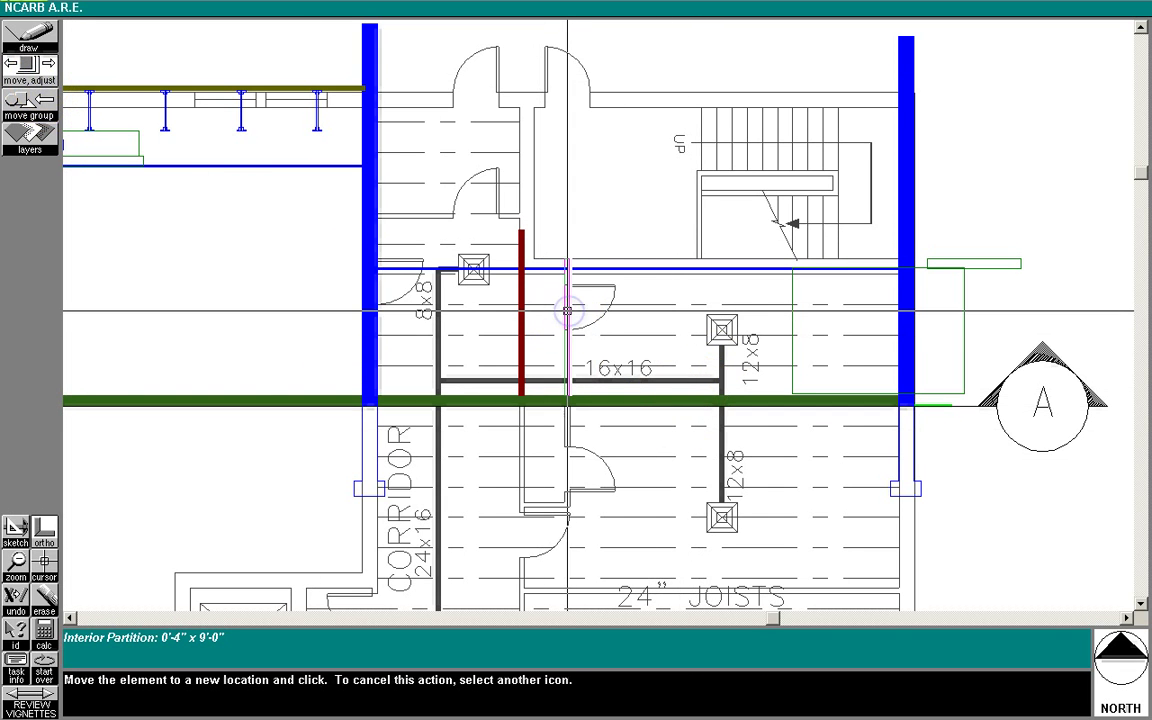
click(566, 313)
Step: Place a 12 x 8 in. duct above the east room's ceiling, in line with the 12x8 duct run on the plan
click(15, 560)
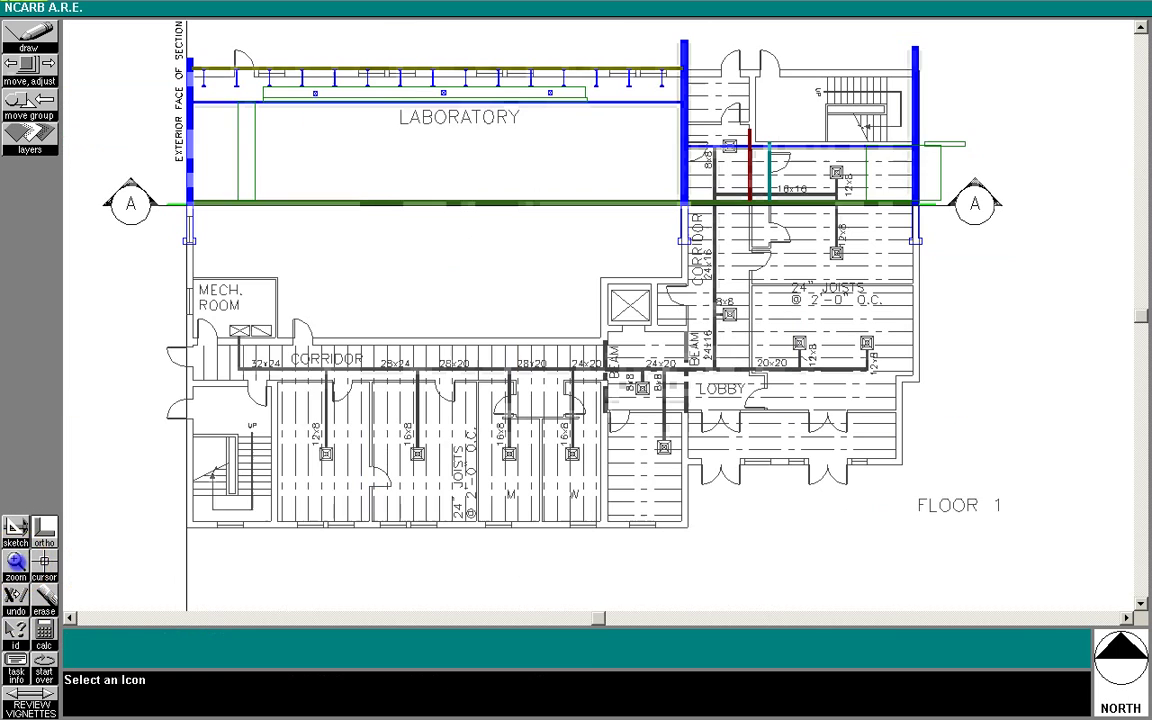
click(15, 560)
click(728, 123)
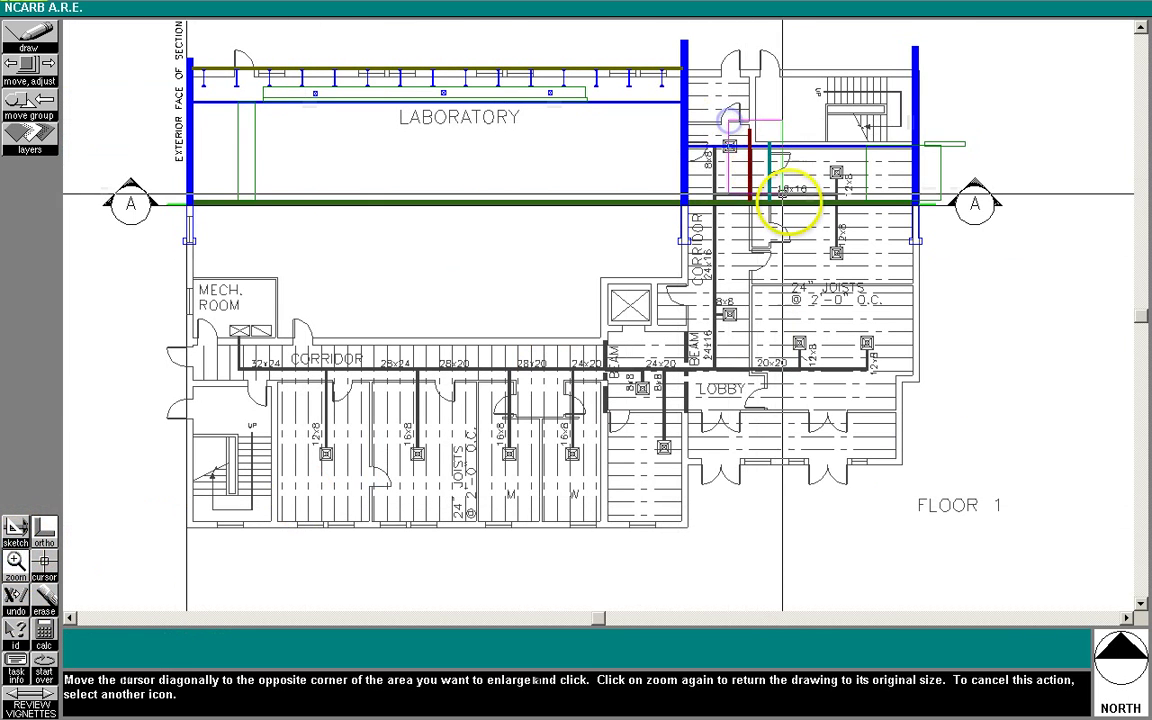
click(798, 222)
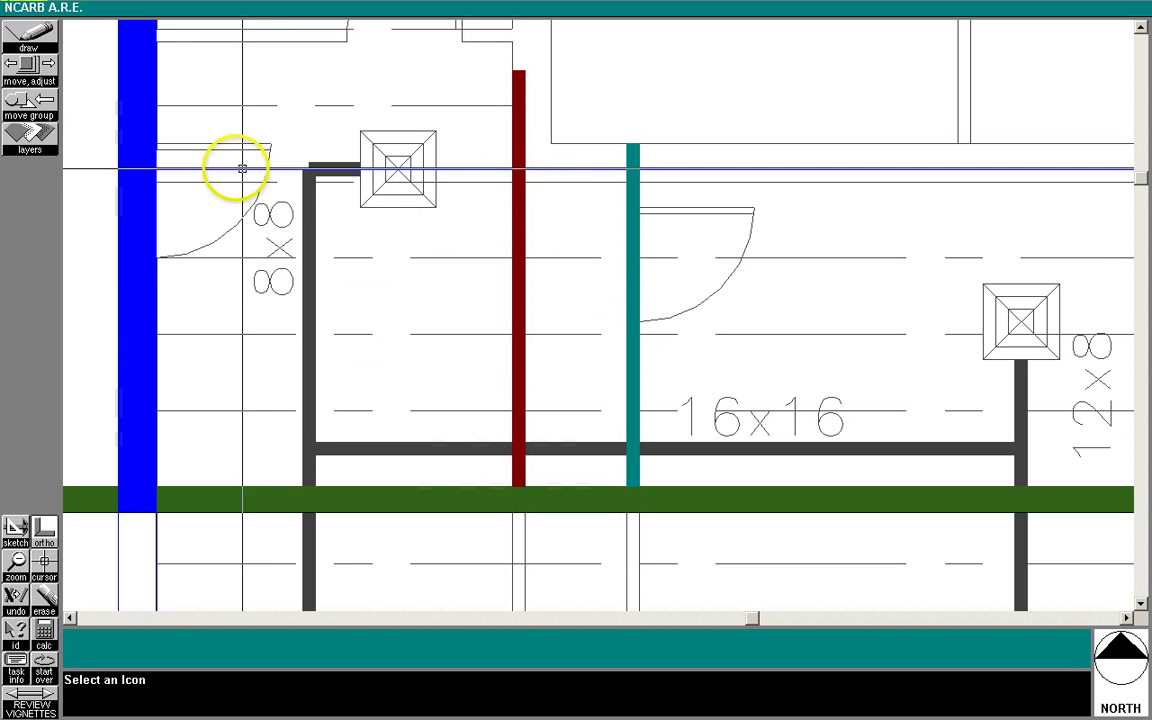
click(36, 37)
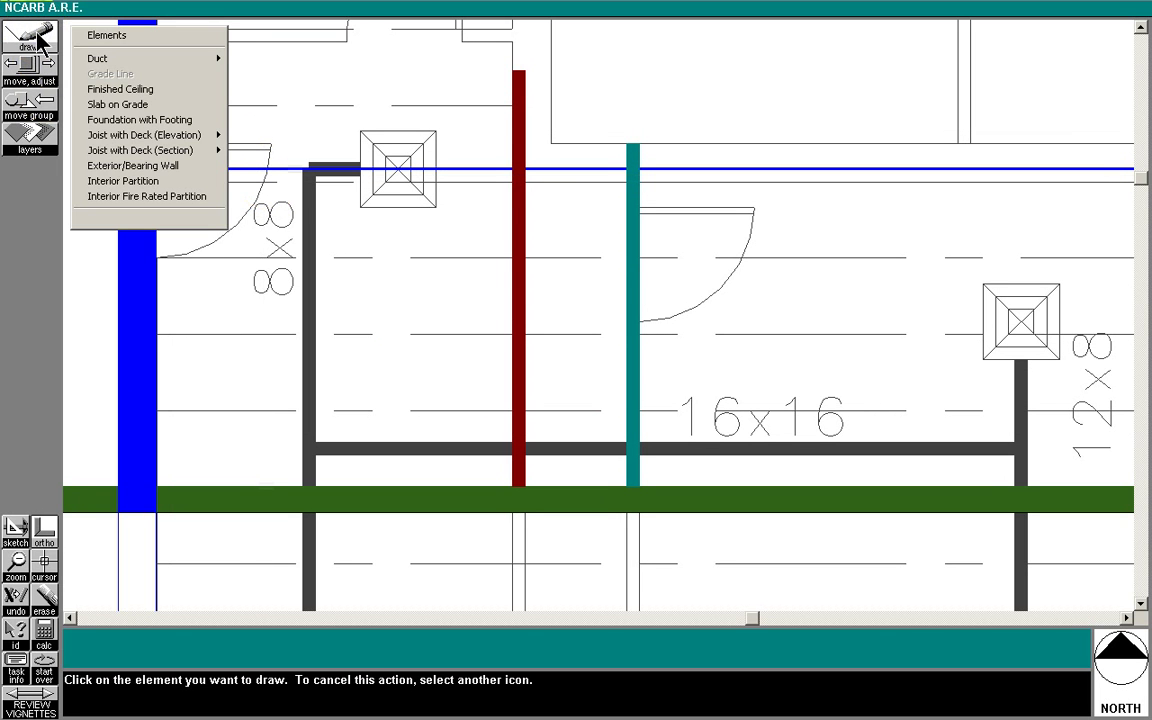
click(99, 60)
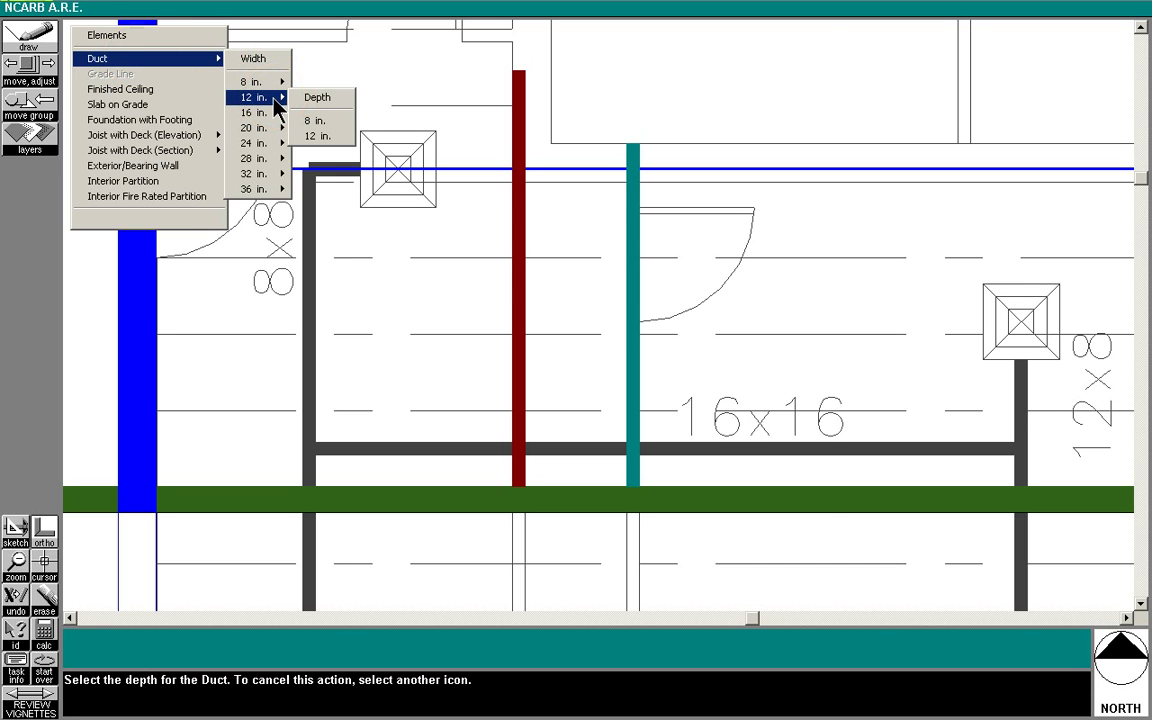
click(313, 121)
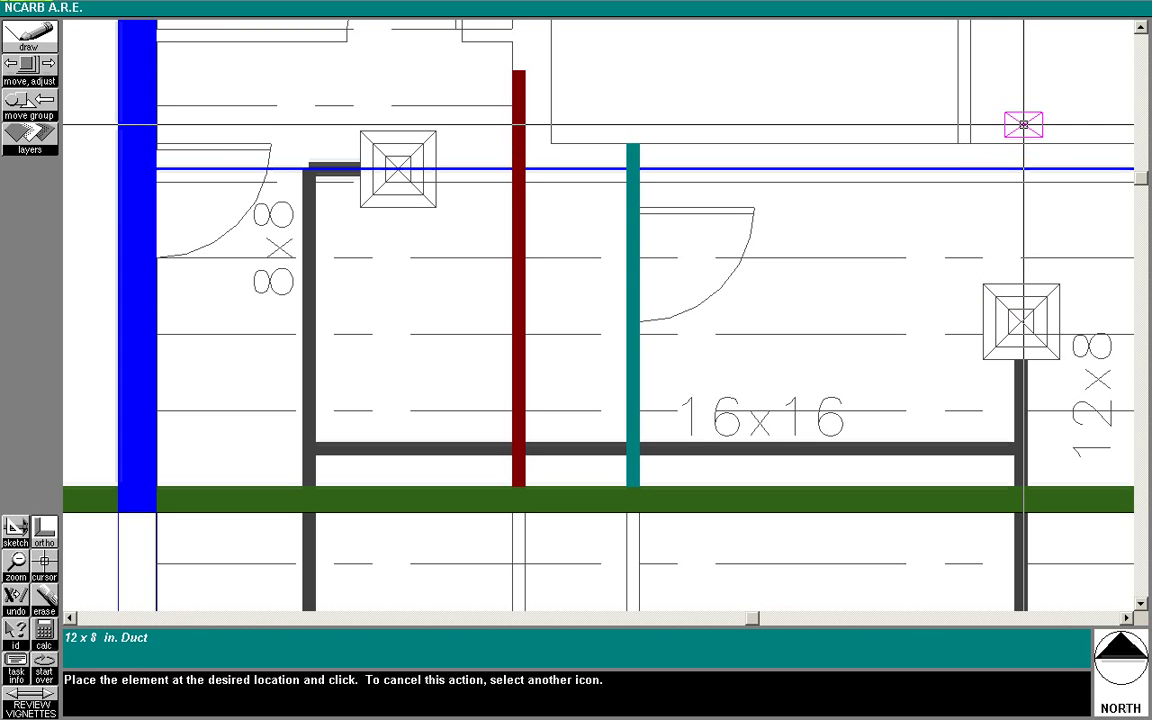
click(703, 298)
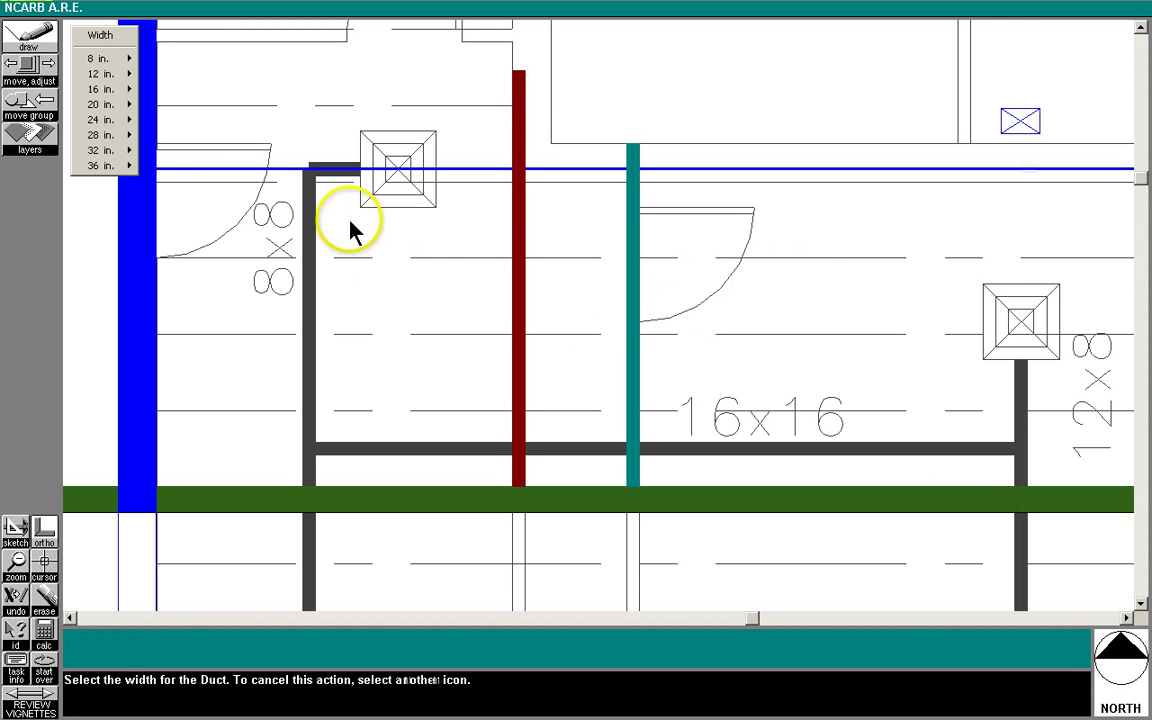
Step: Place a 24 x 16 in. duct above the corridor ceiling, in line with the corridor's 24x16 duct run on the plan
click(16, 563)
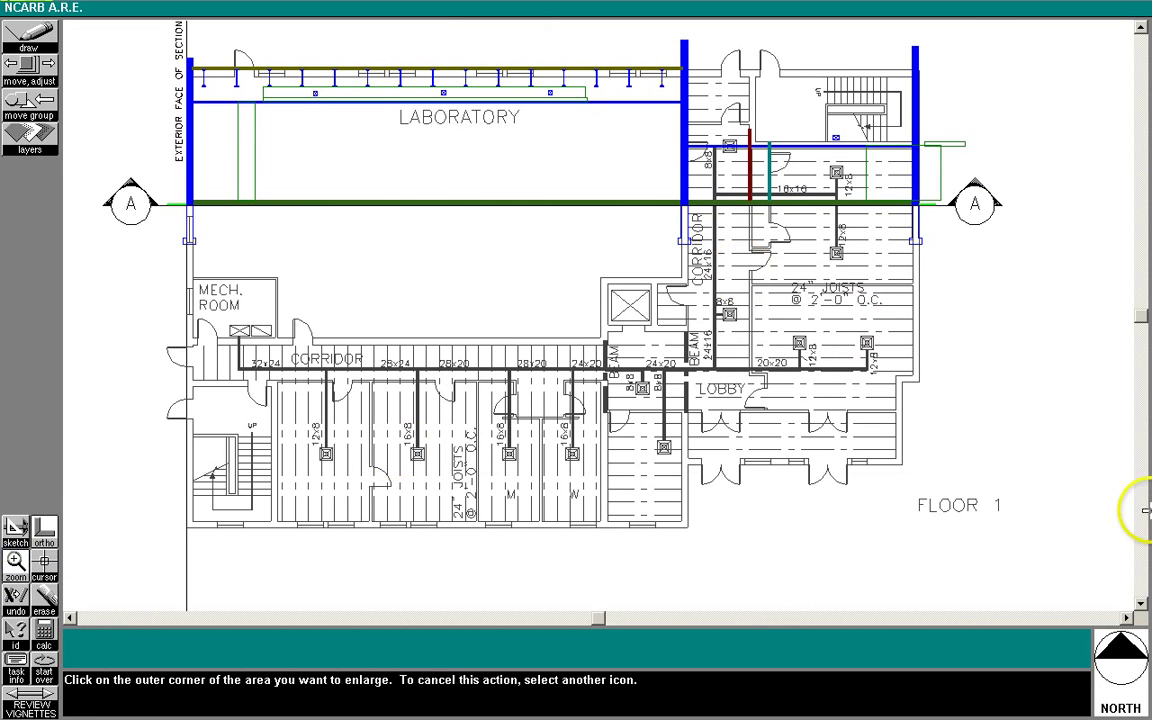
click(681, 108)
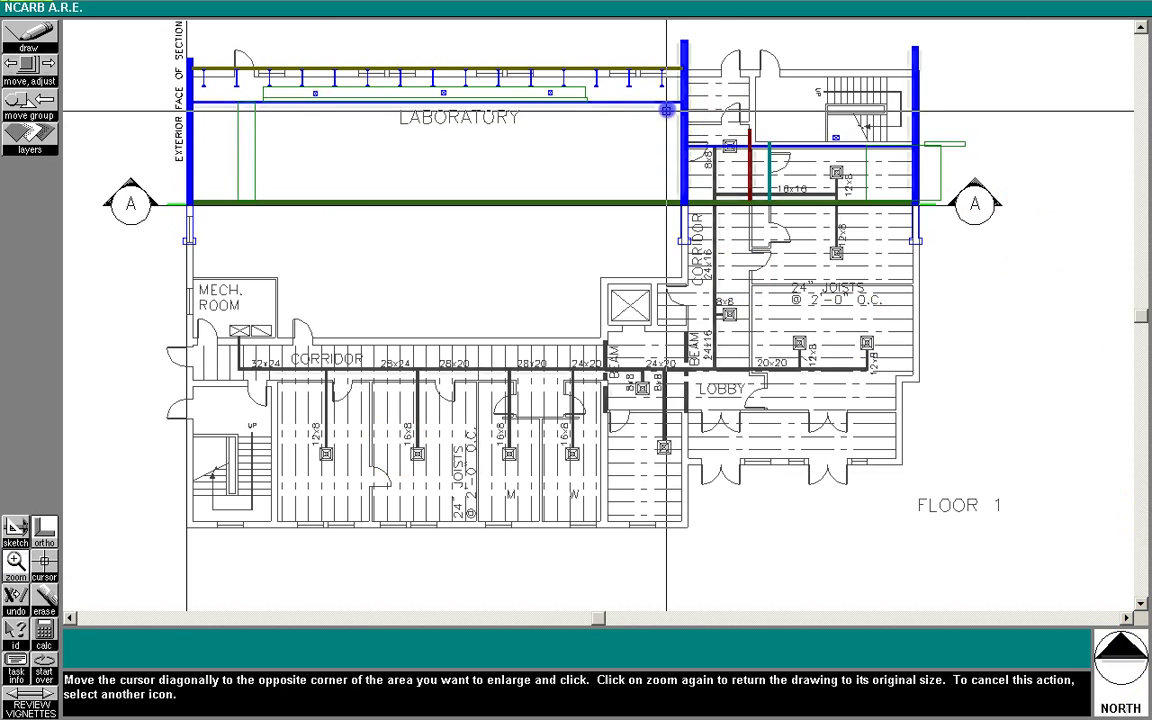
click(763, 190)
click(30, 38)
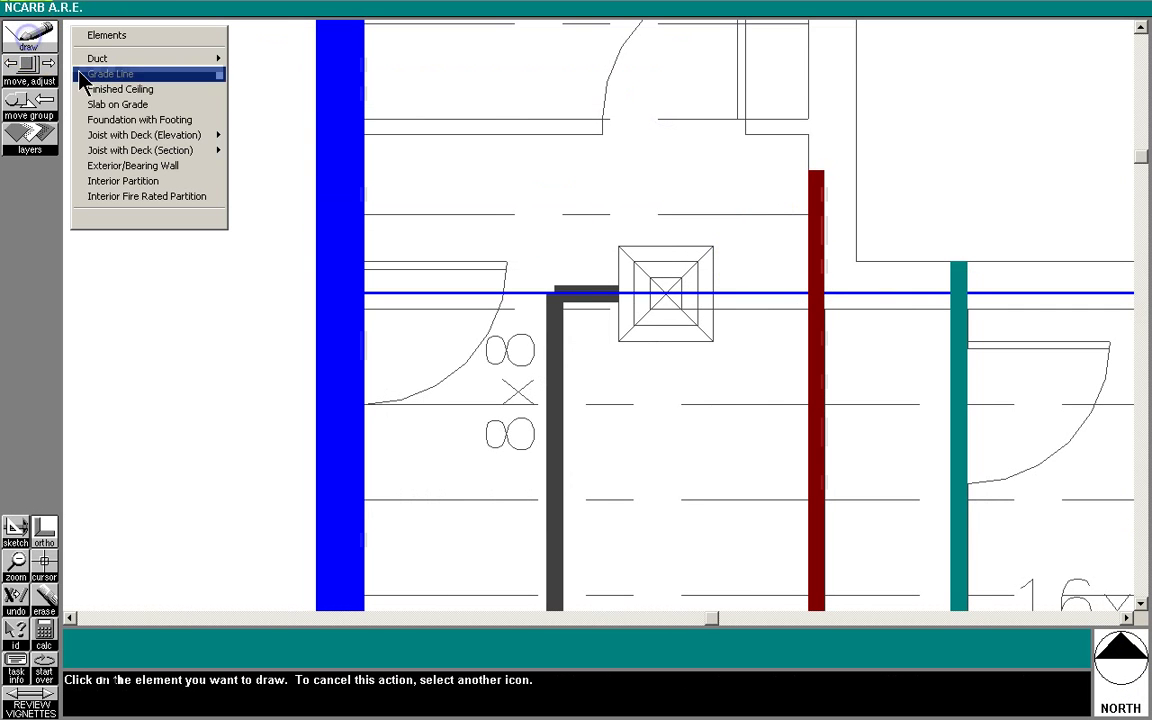
click(145, 58)
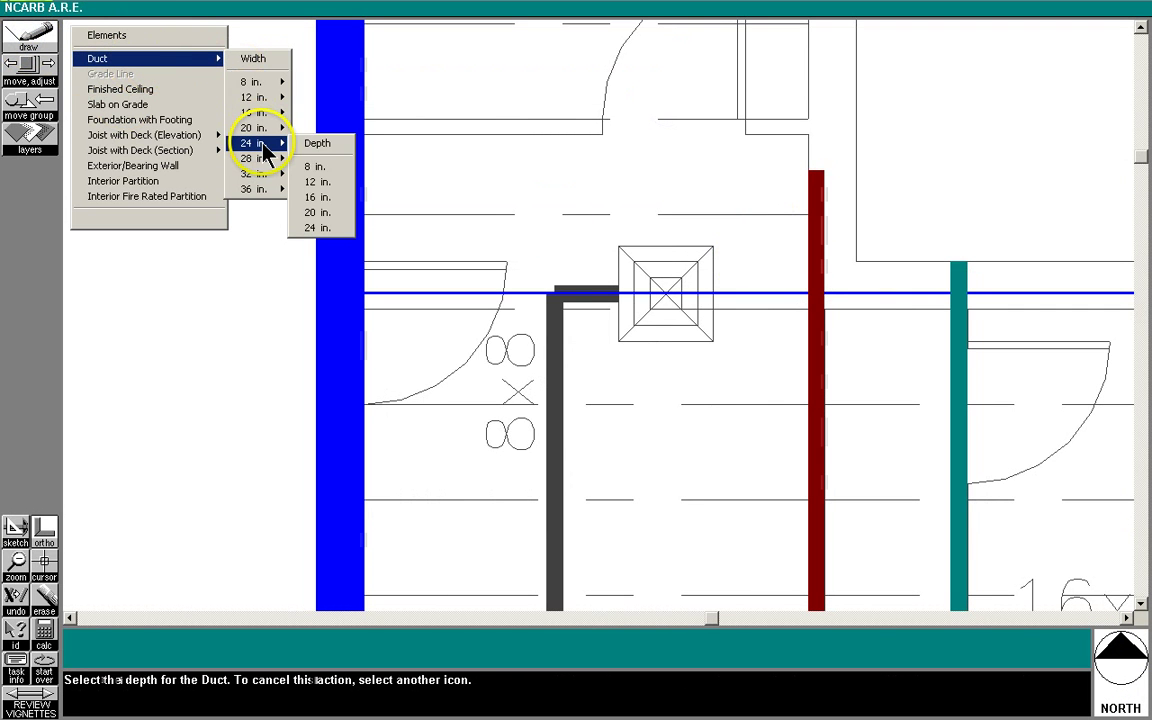
click(322, 199)
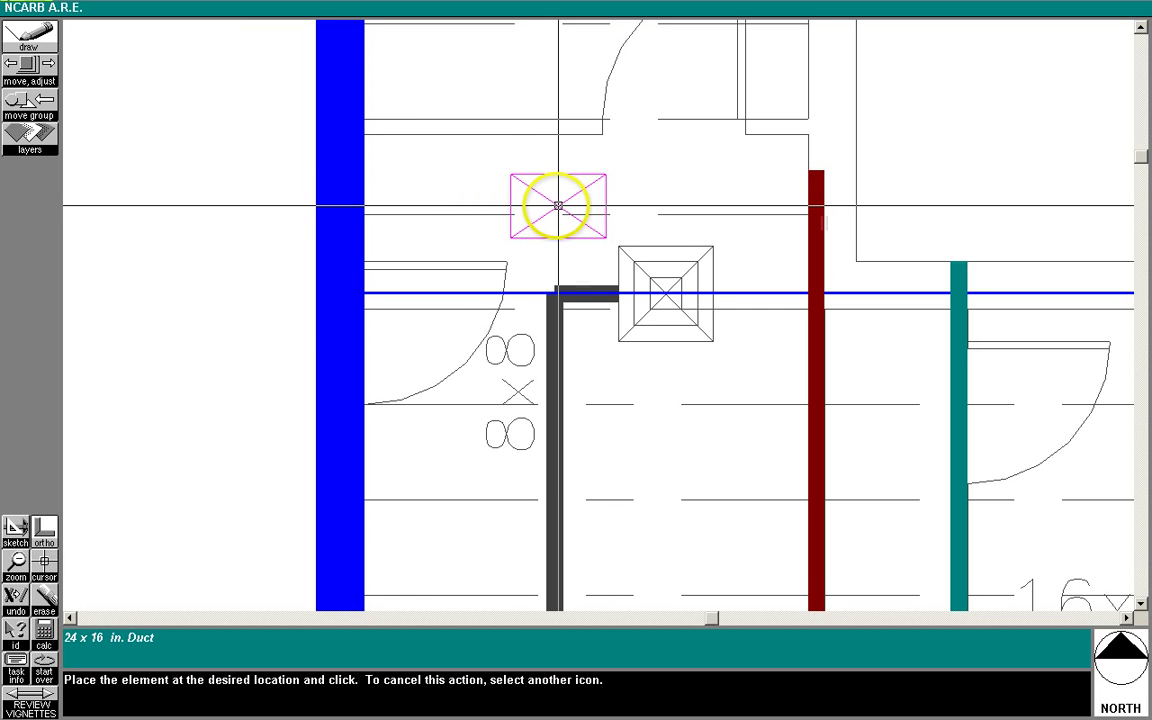
click(554, 205)
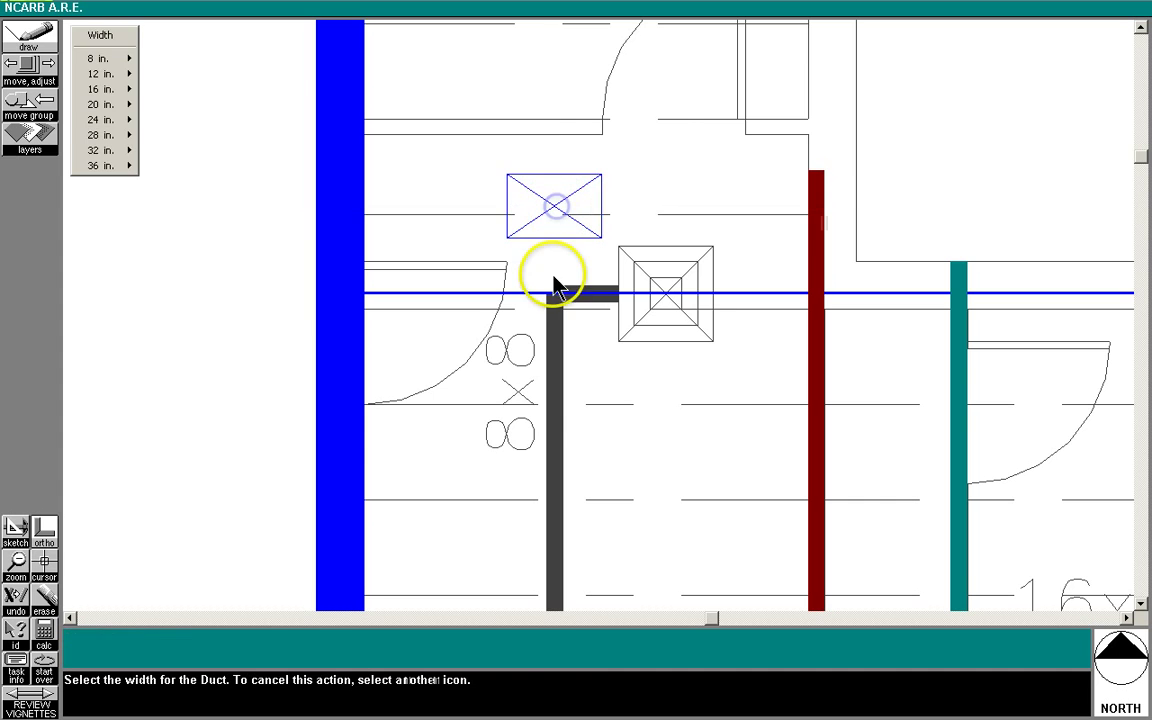
Step: Adjust the 8-inch rectangle outside the east wall so its bottom edge sits on the 8'-4" rectangle's top and its height is 8"
click(16, 560)
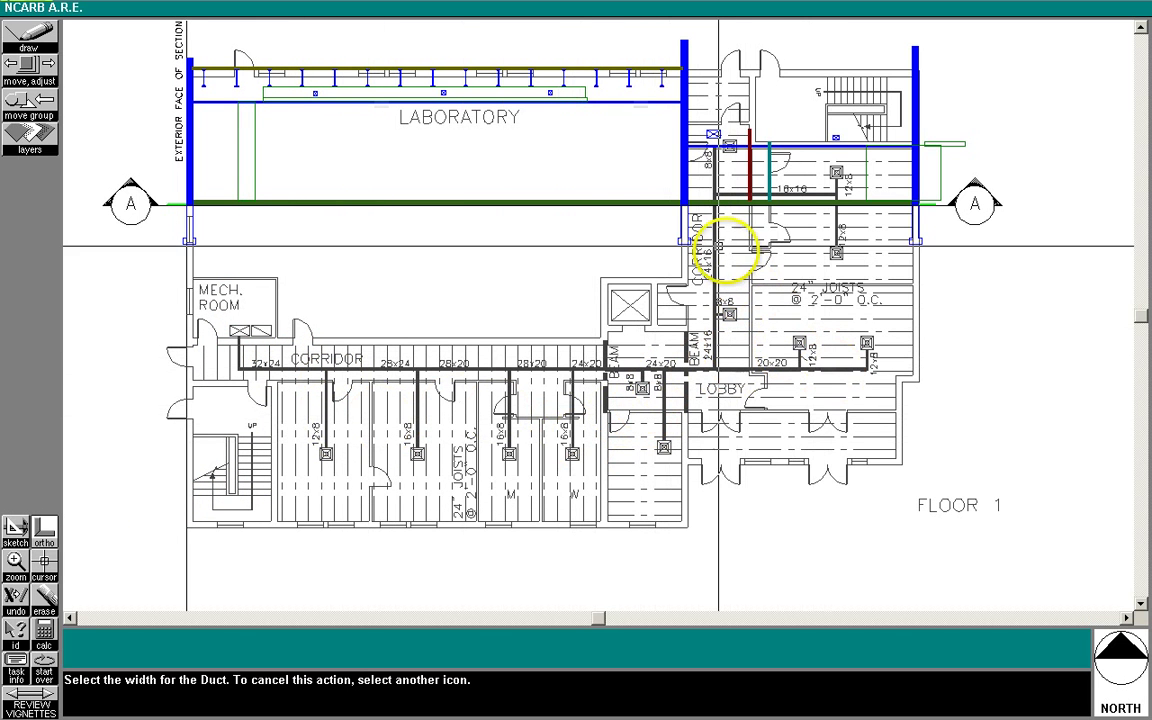
click(16, 562)
click(984, 106)
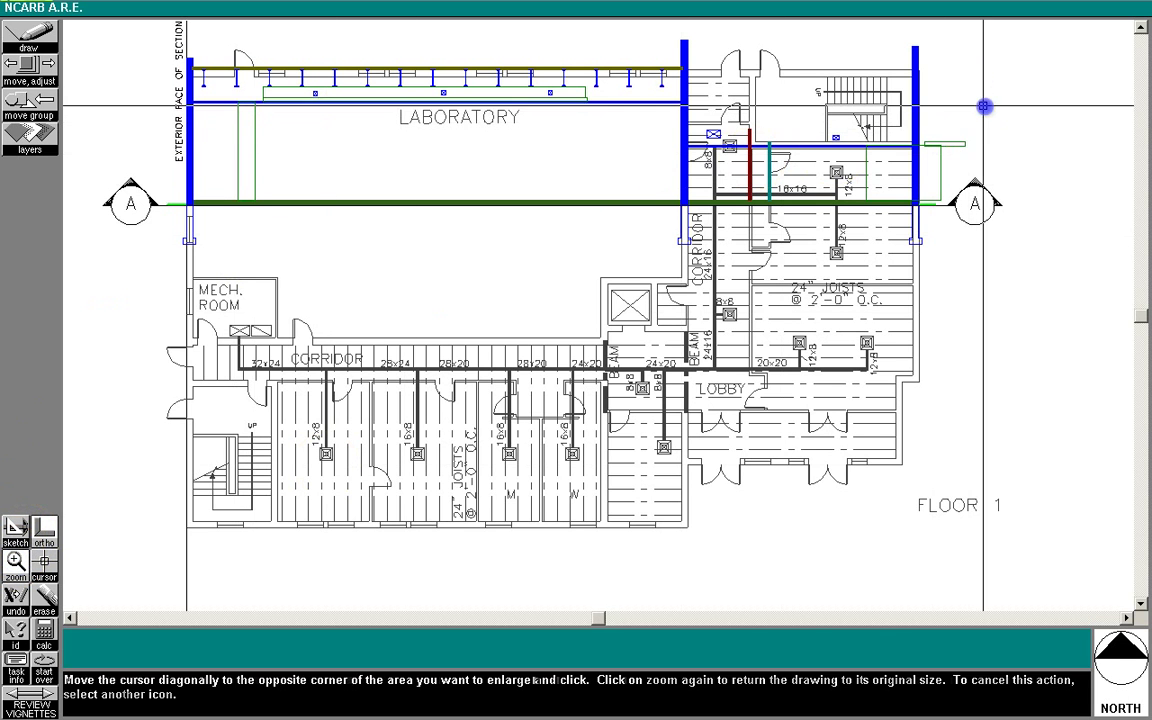
click(663, 165)
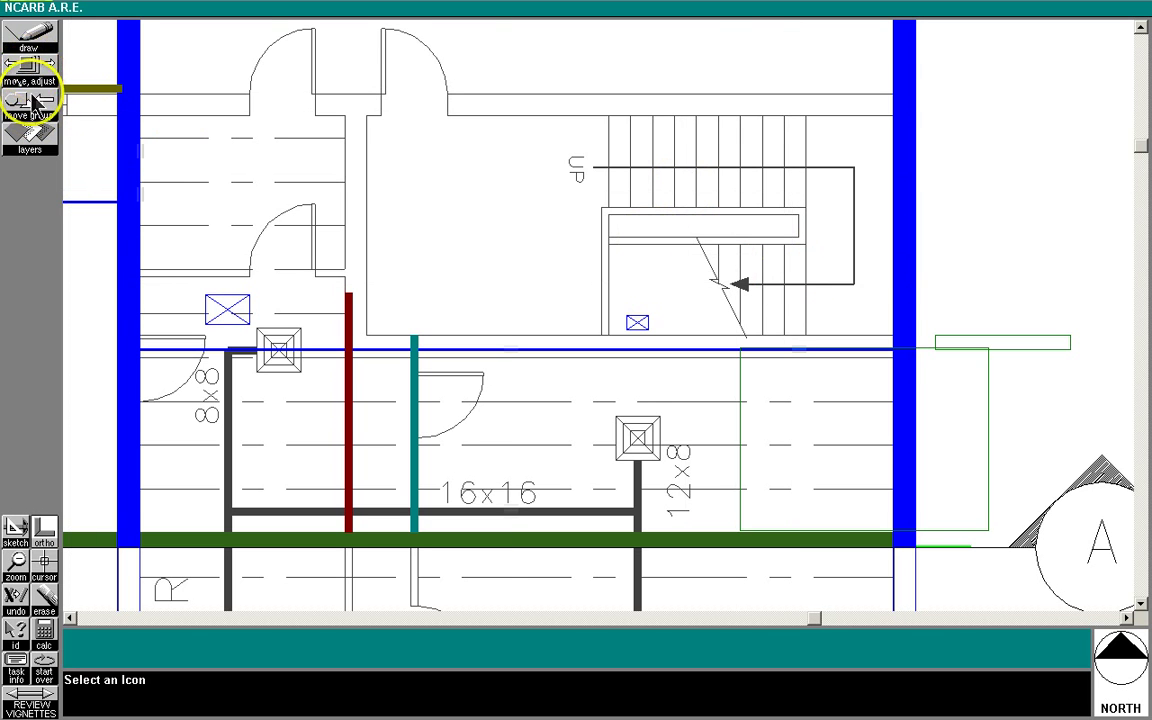
click(29, 68)
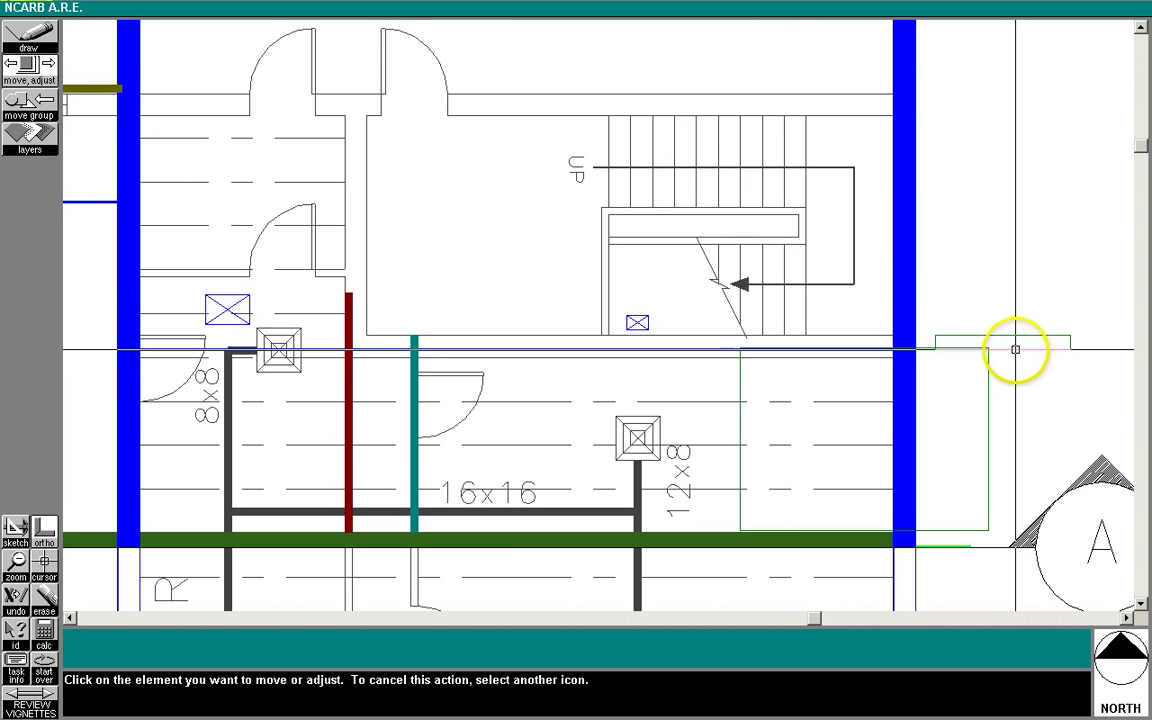
click(1015, 347)
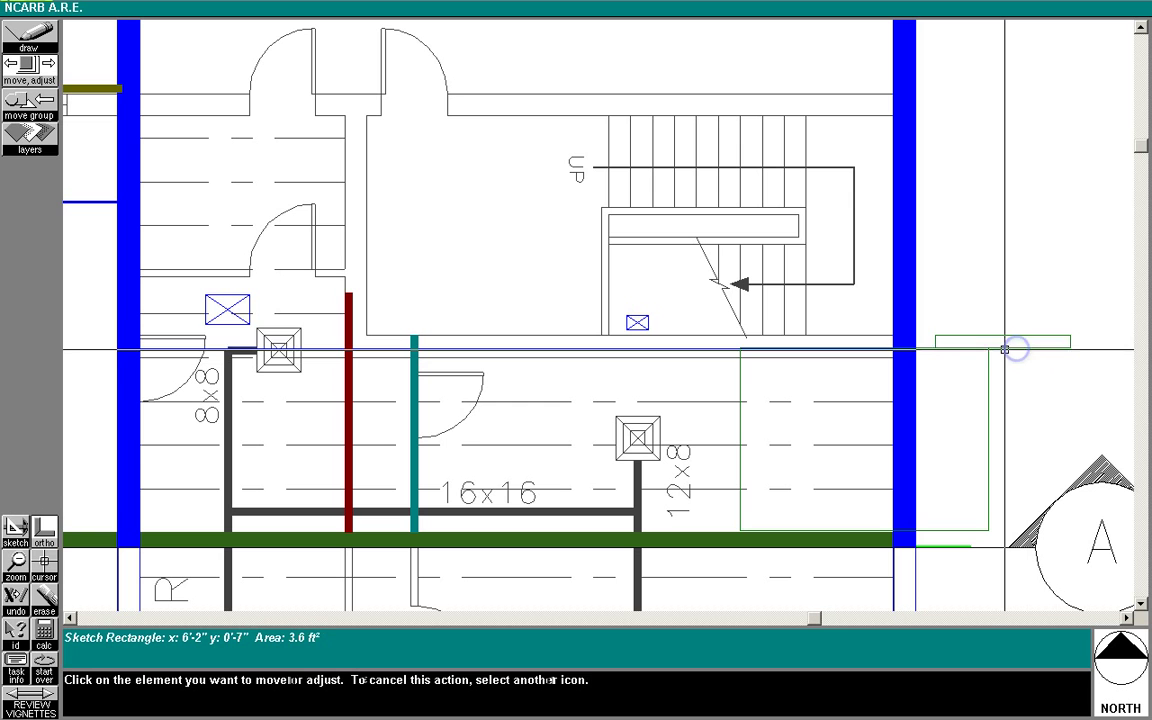
click(998, 330)
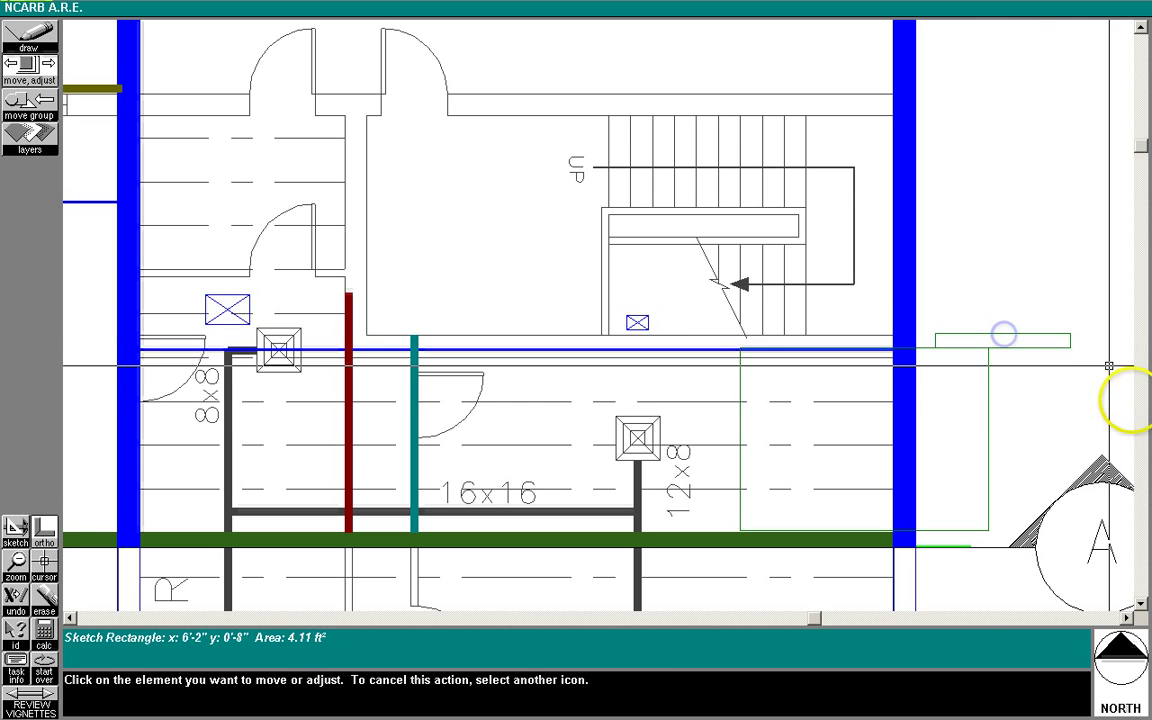
Step: Sketch a rectangle about 9'-2" wide and 2'-0" high on top of the 8-inch rectangle, extending west across the east wall
click(22, 526)
click(106, 148)
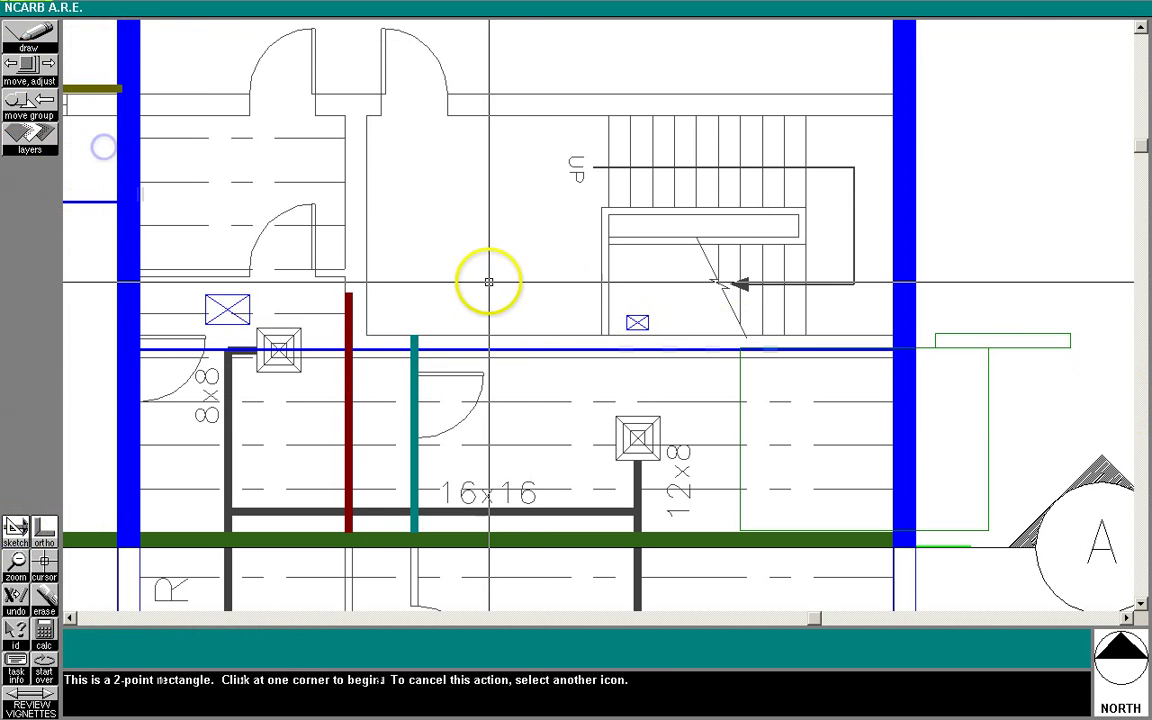
click(1071, 334)
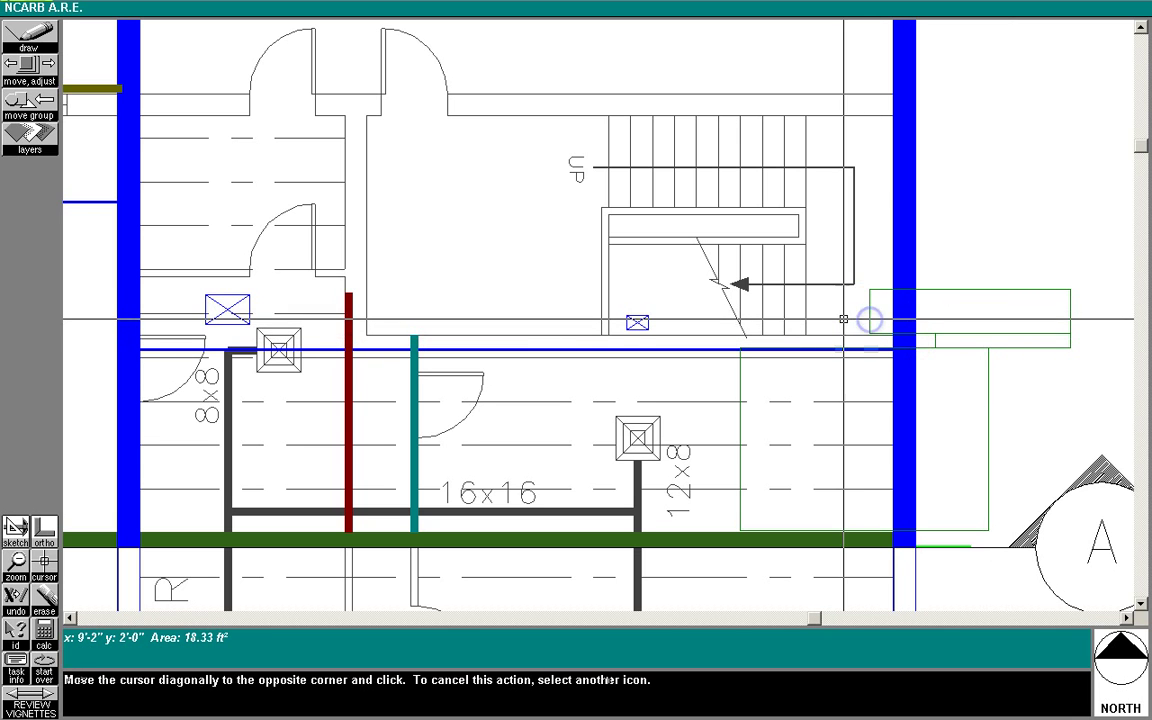
click(869, 319)
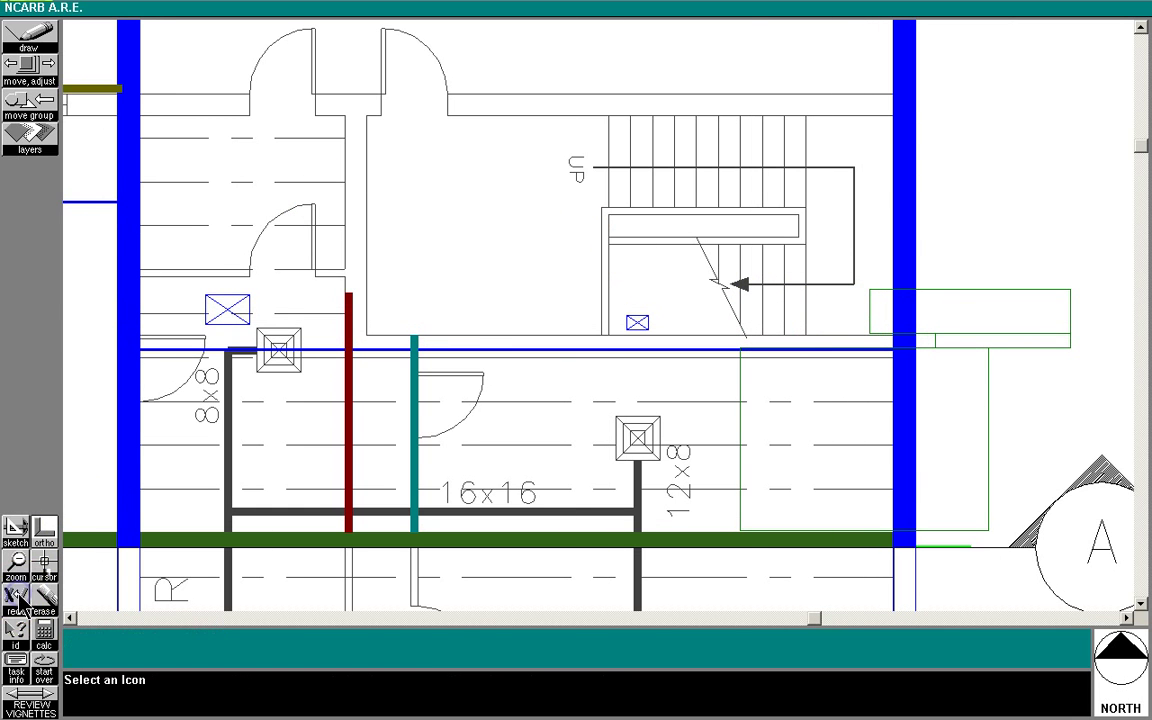
Step: Stretch the 2'-0" high rectangle's west edge past the corridor's west bearing wall, to an overall width of about 44'-3"
click(29, 64)
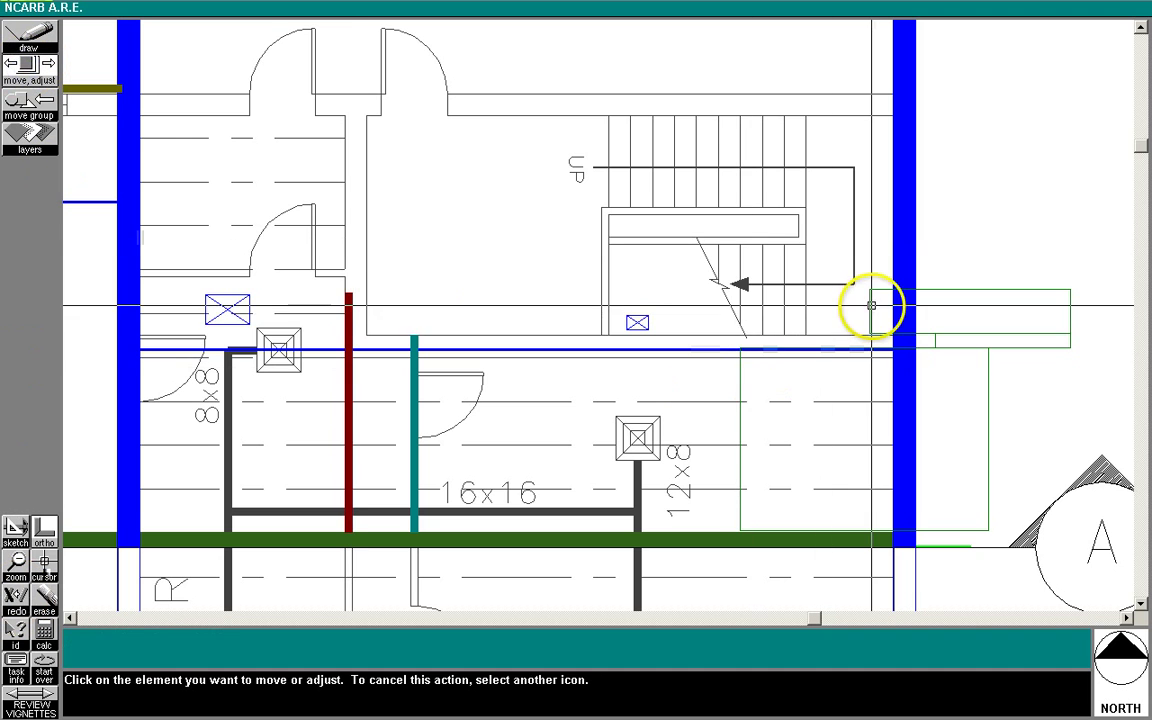
click(872, 303)
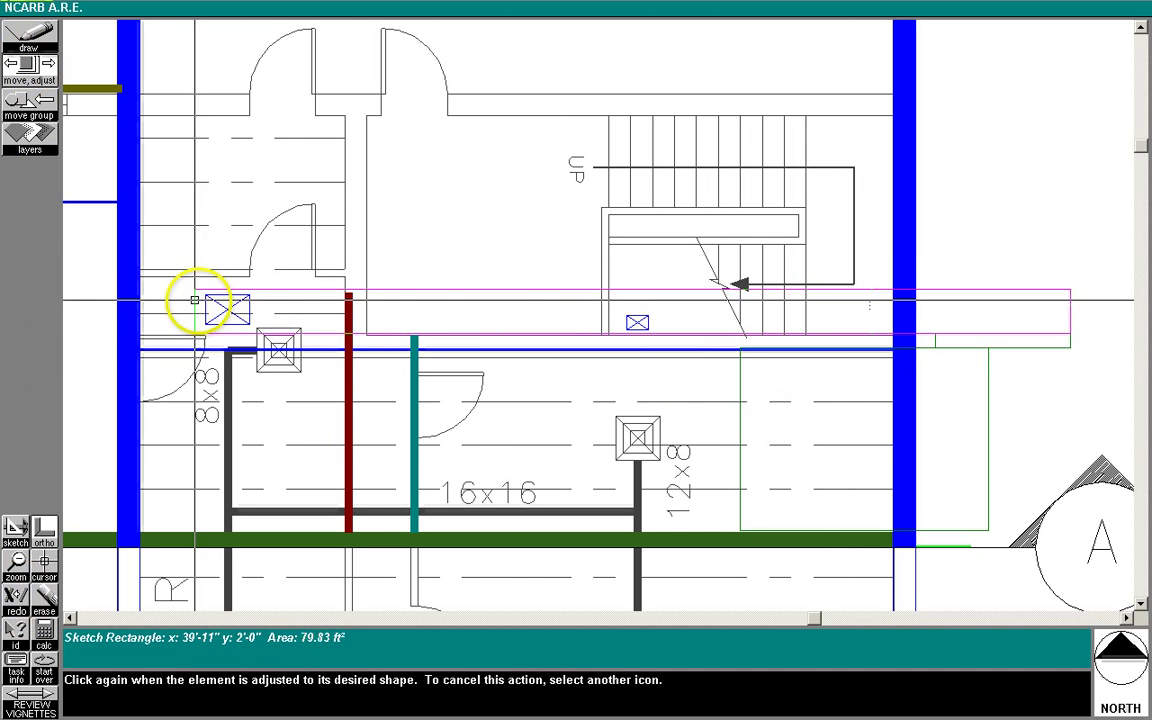
click(99, 303)
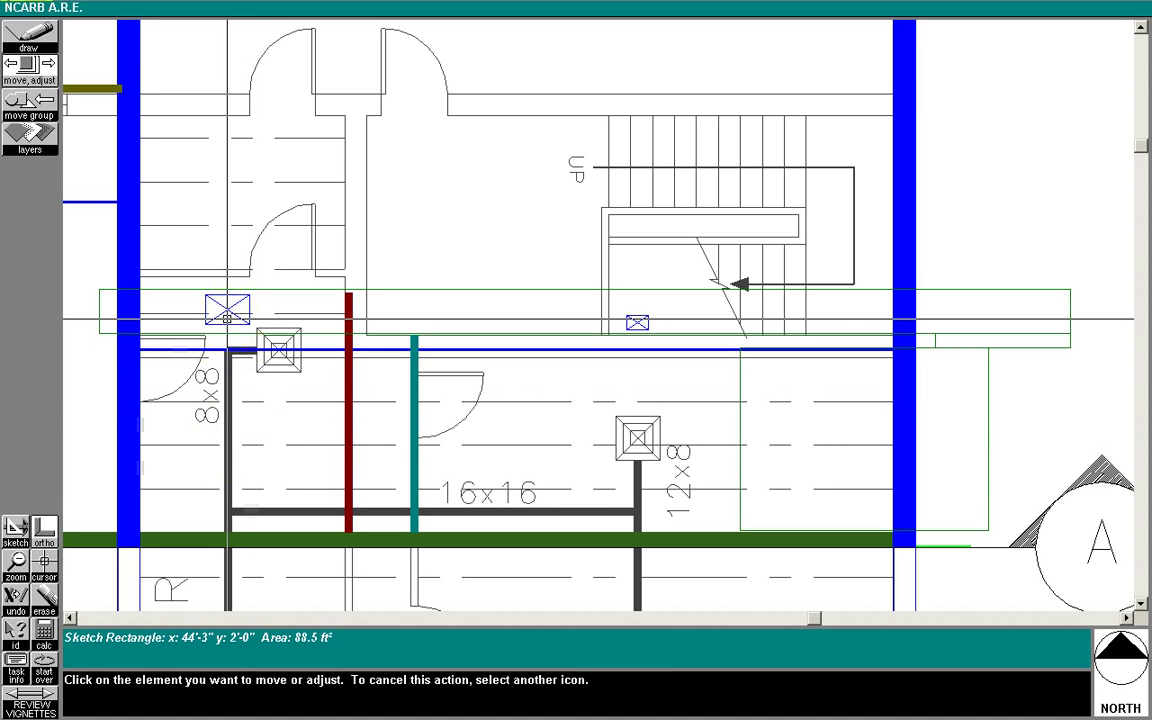
click(638, 342)
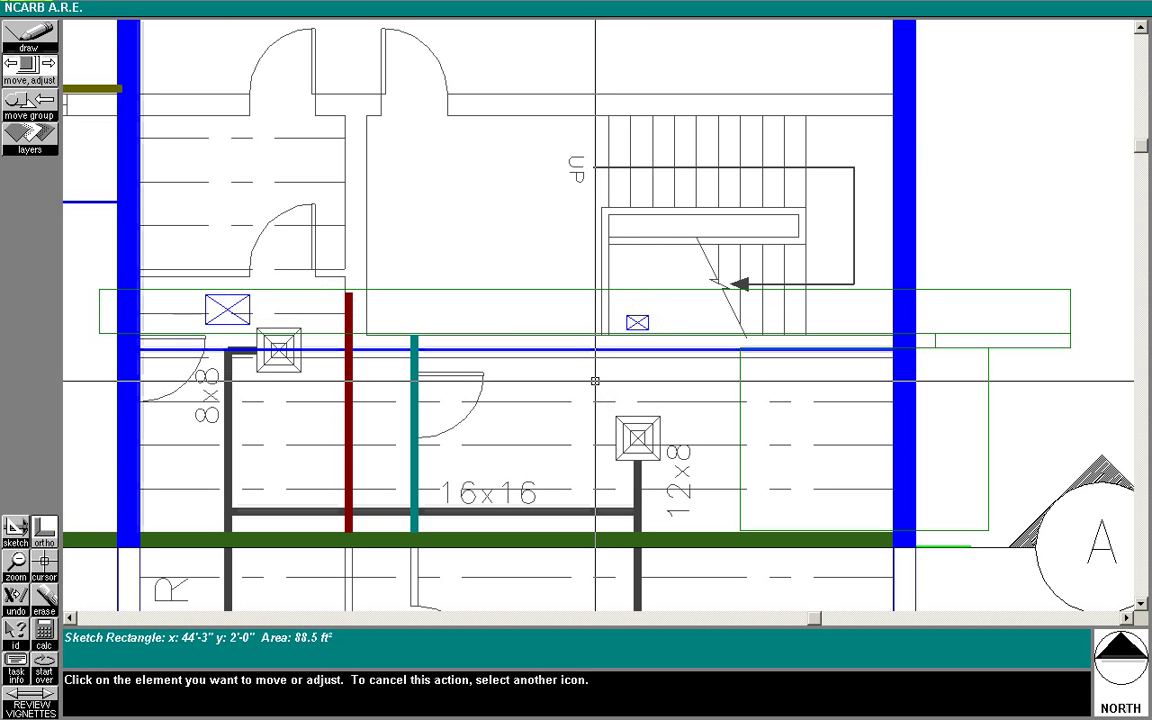
Step: Draw a 24 in. joist with deck in elevation above the east wing's ducts, spanning from the corridor's west bearing wall to the east wall
click(18, 562)
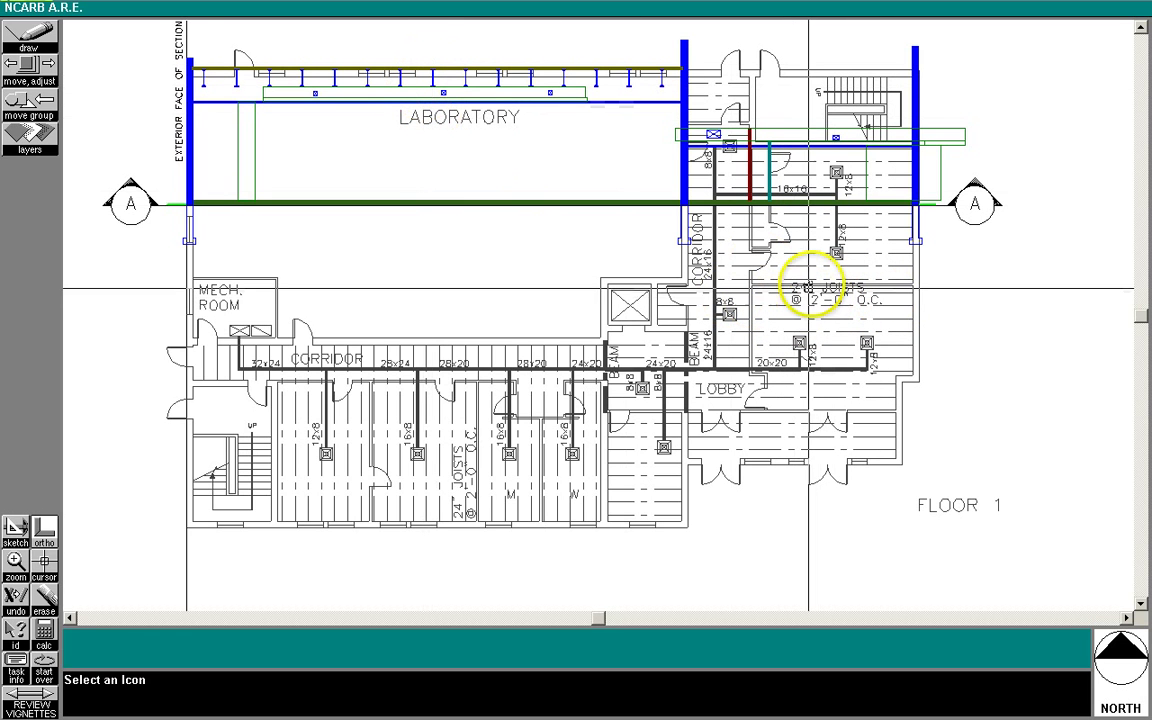
click(30, 35)
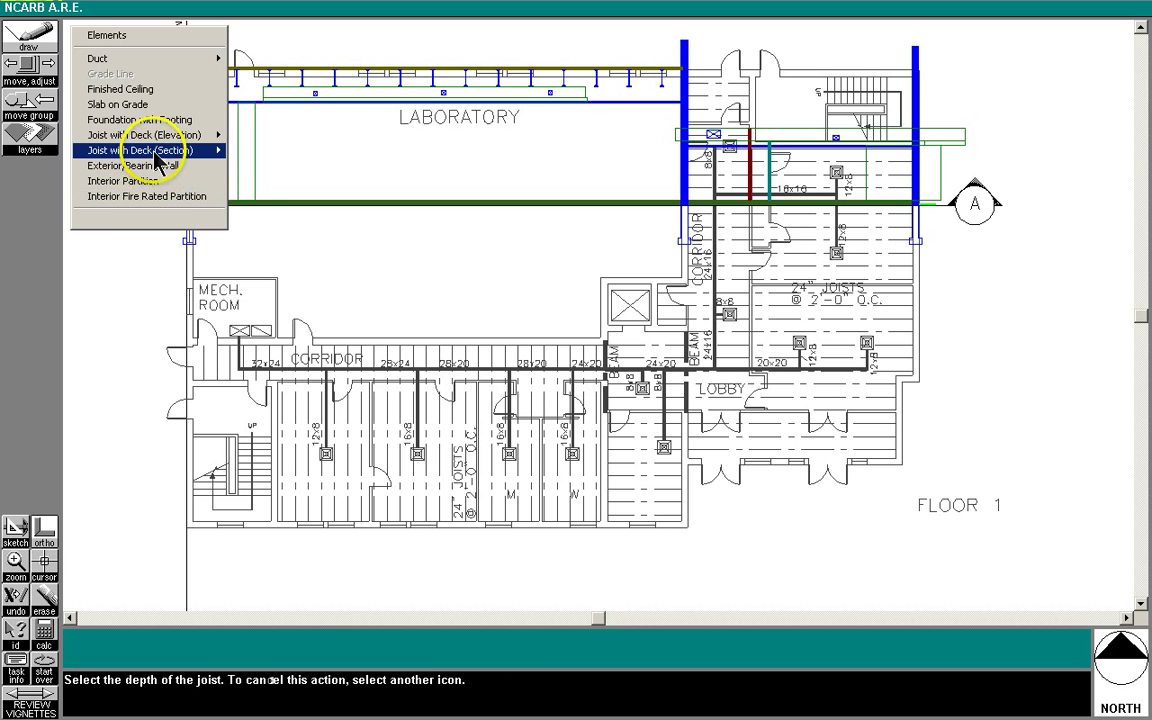
mouse_move(155, 160)
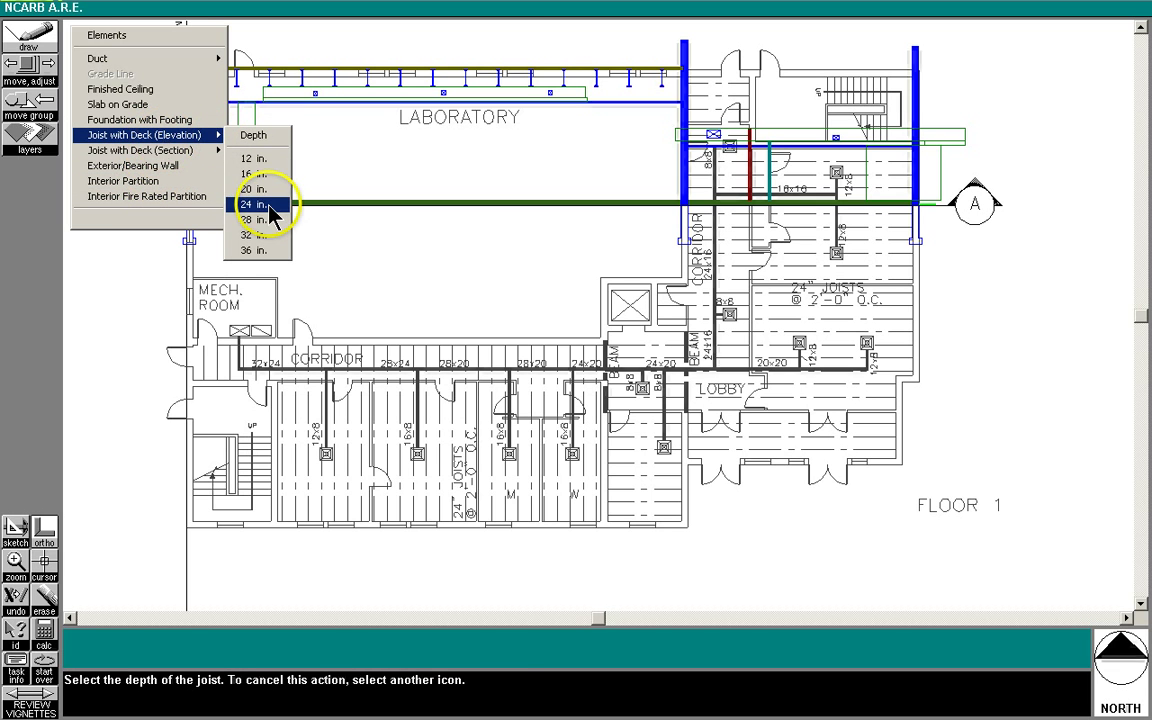
click(268, 205)
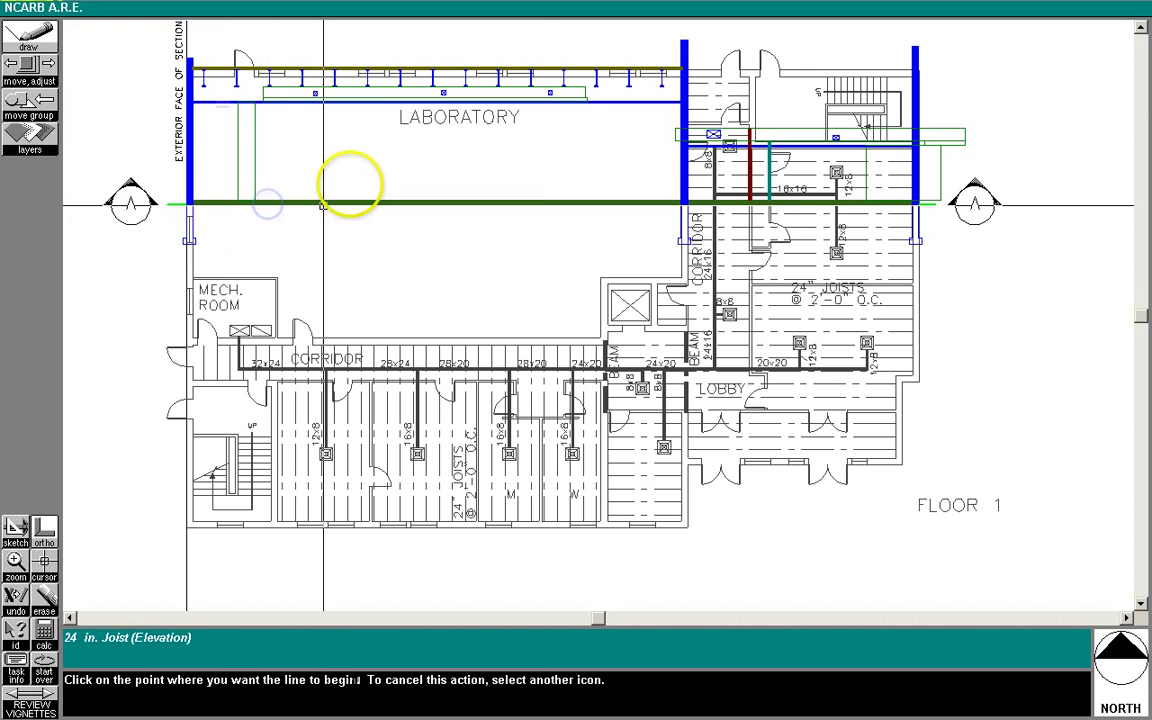
click(685, 107)
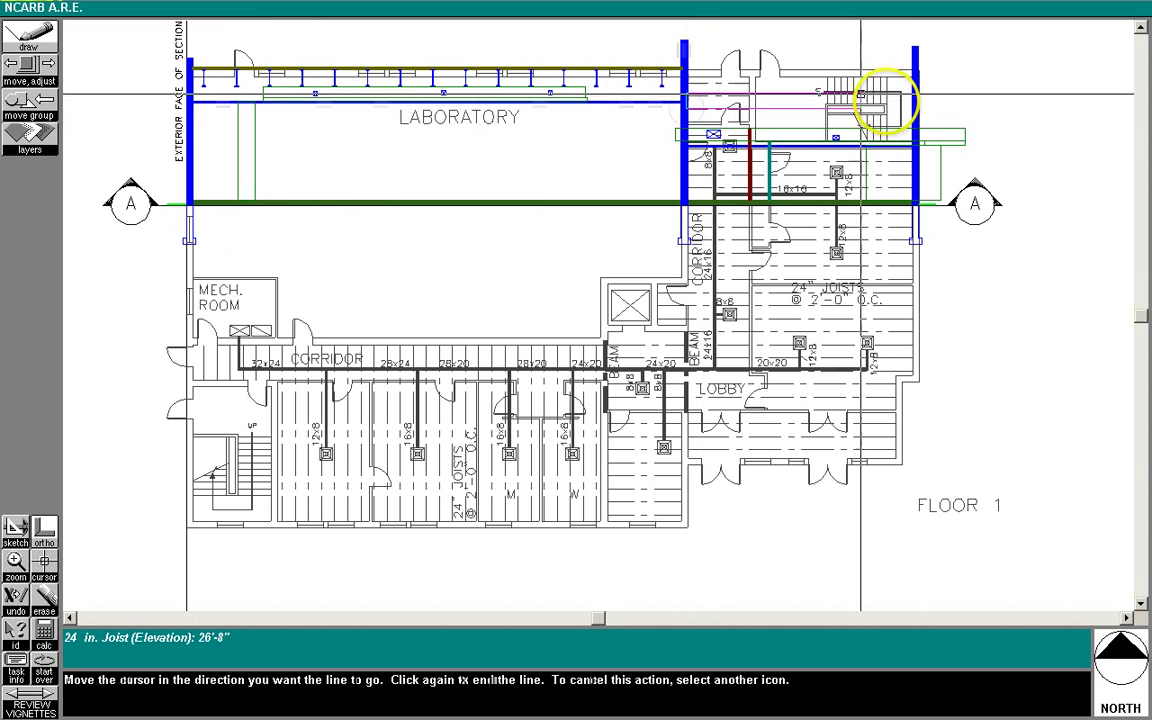
click(913, 117)
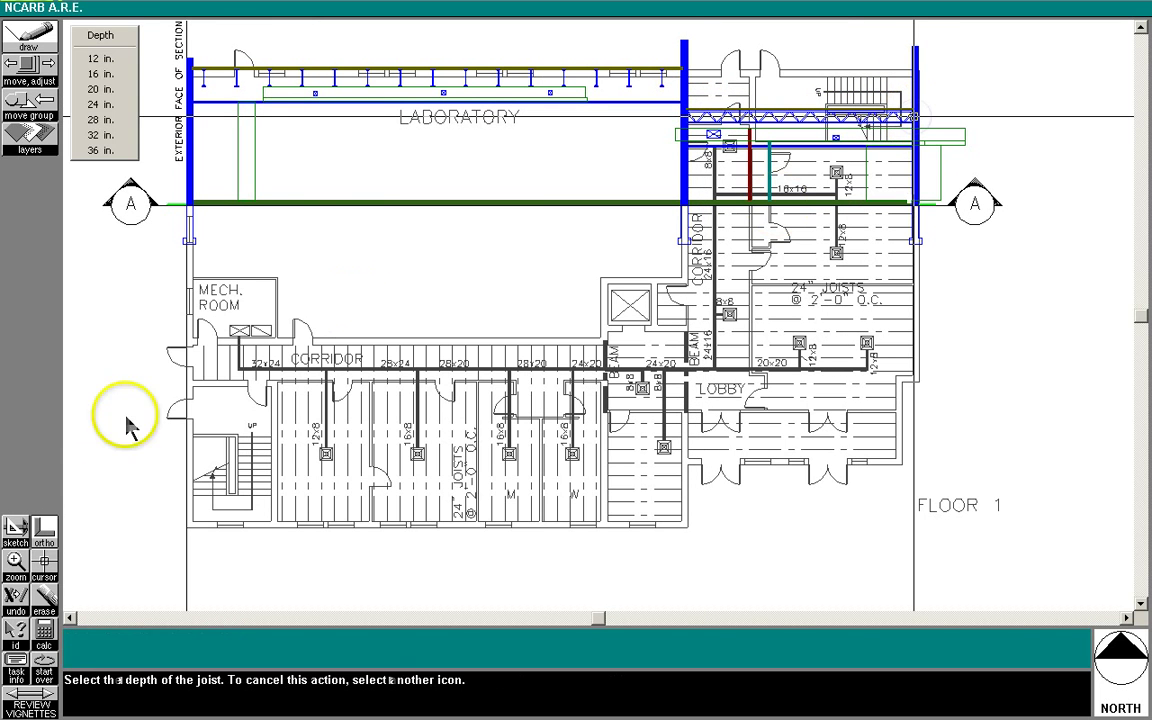
Step: Adjust both ends of the 24 in. joist to bear farther into the walls, for an overall length of 35'-1"
click(16, 561)
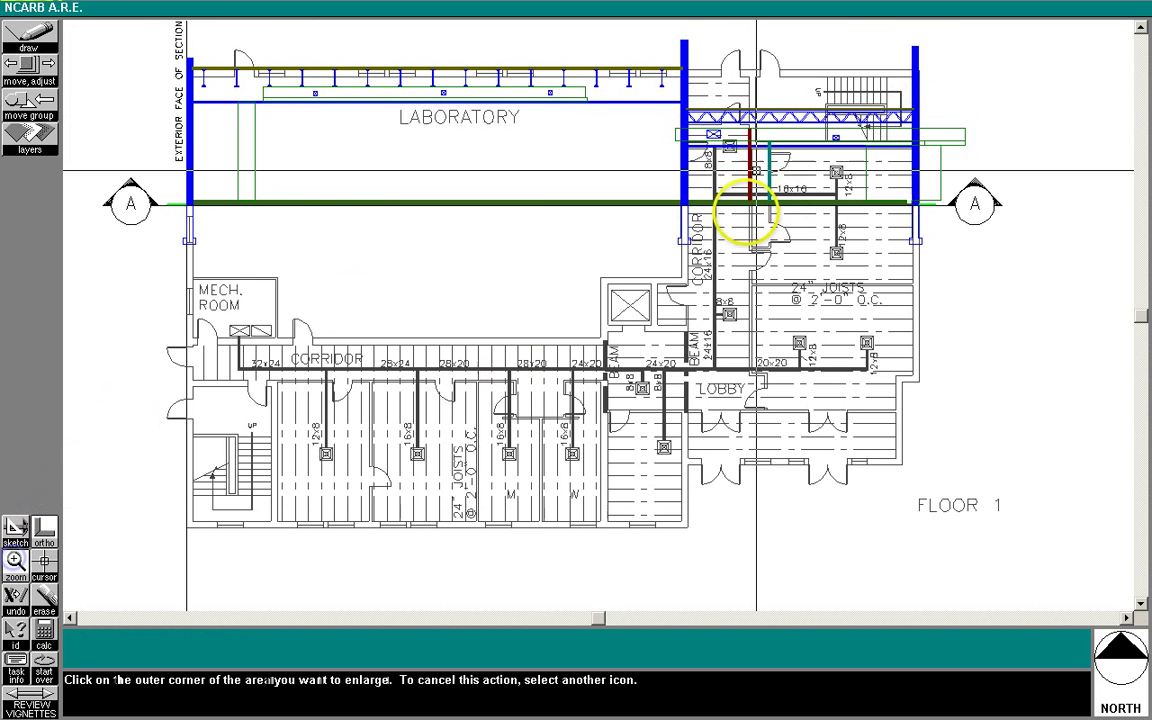
click(672, 93)
click(931, 134)
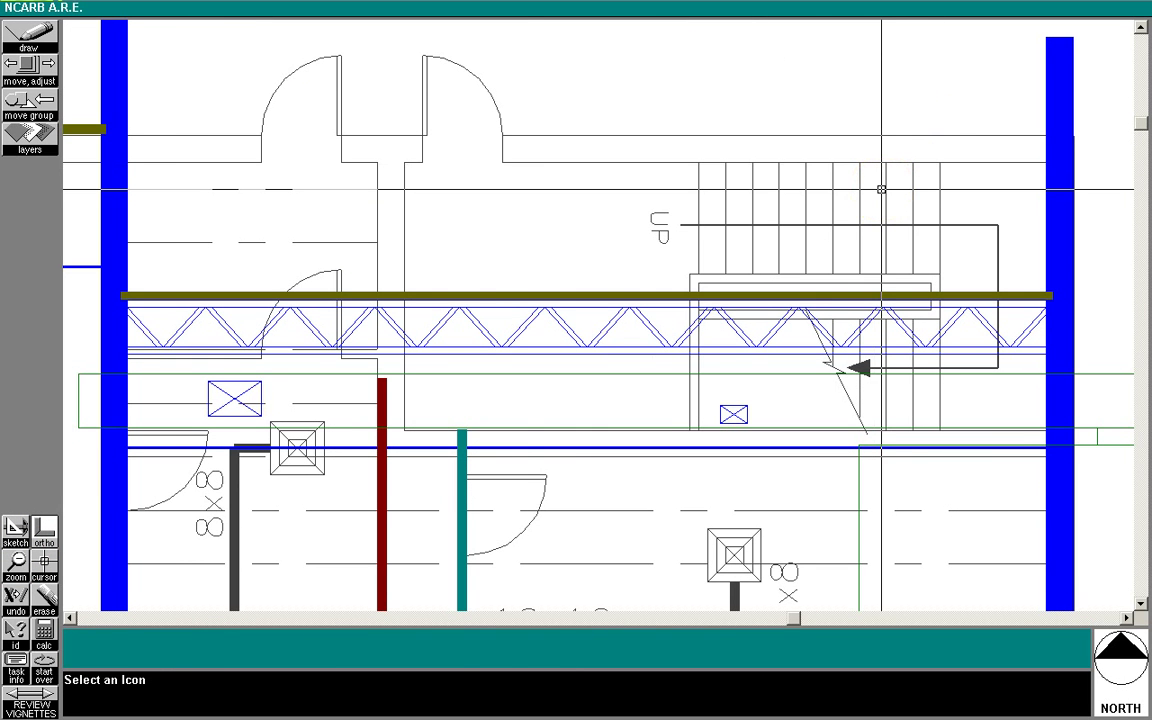
click(29, 70)
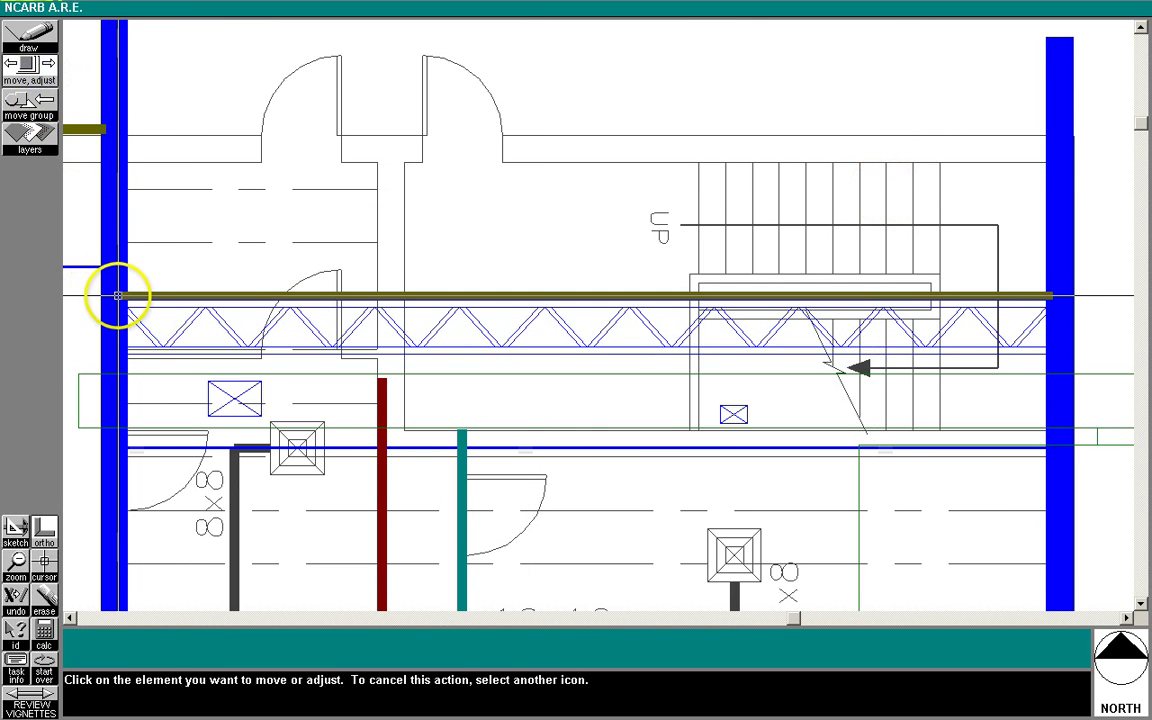
click(118, 296)
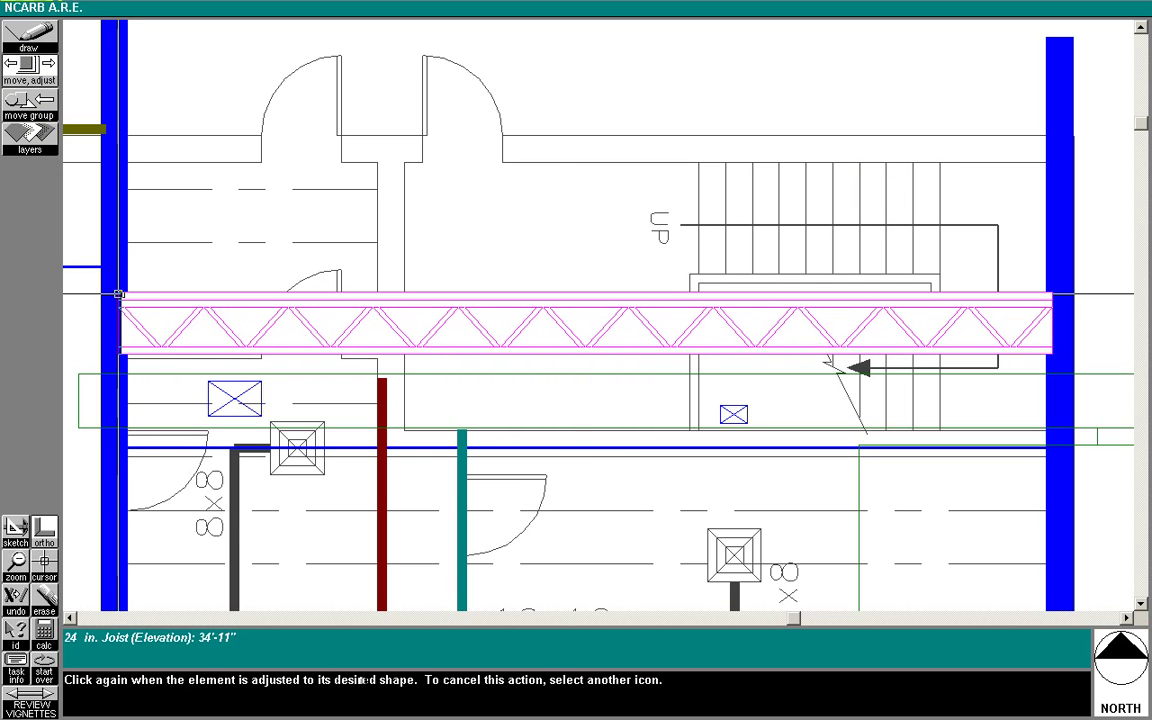
click(120, 296)
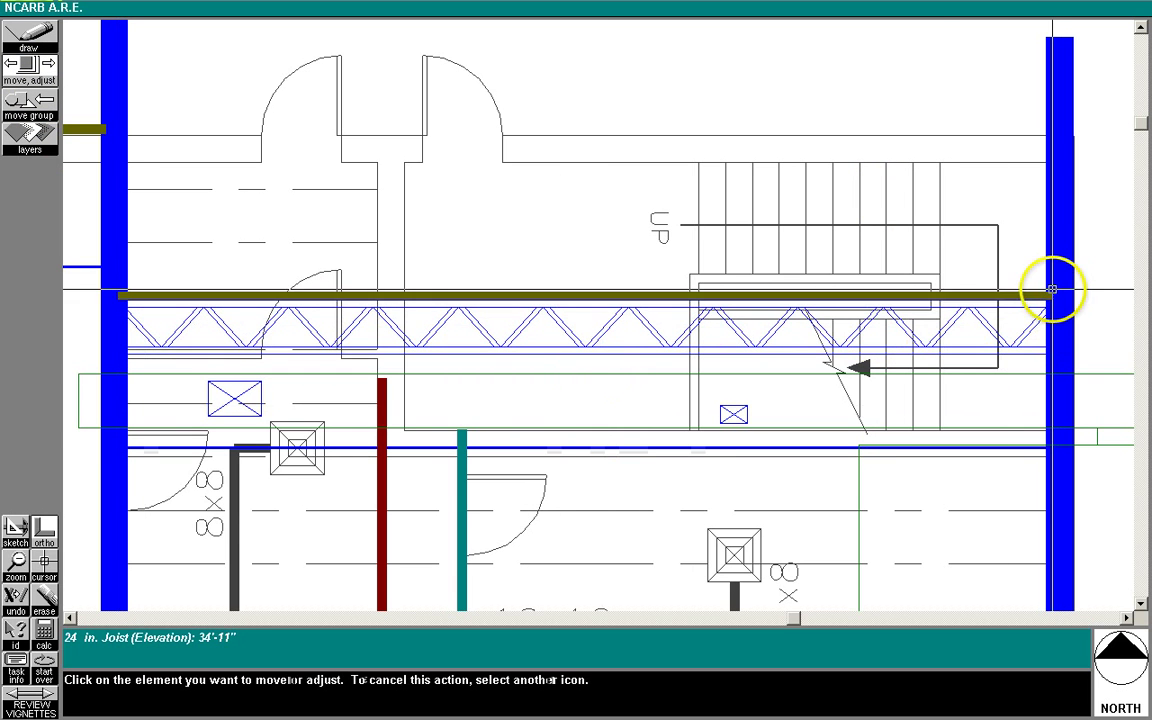
click(1052, 297)
click(958, 268)
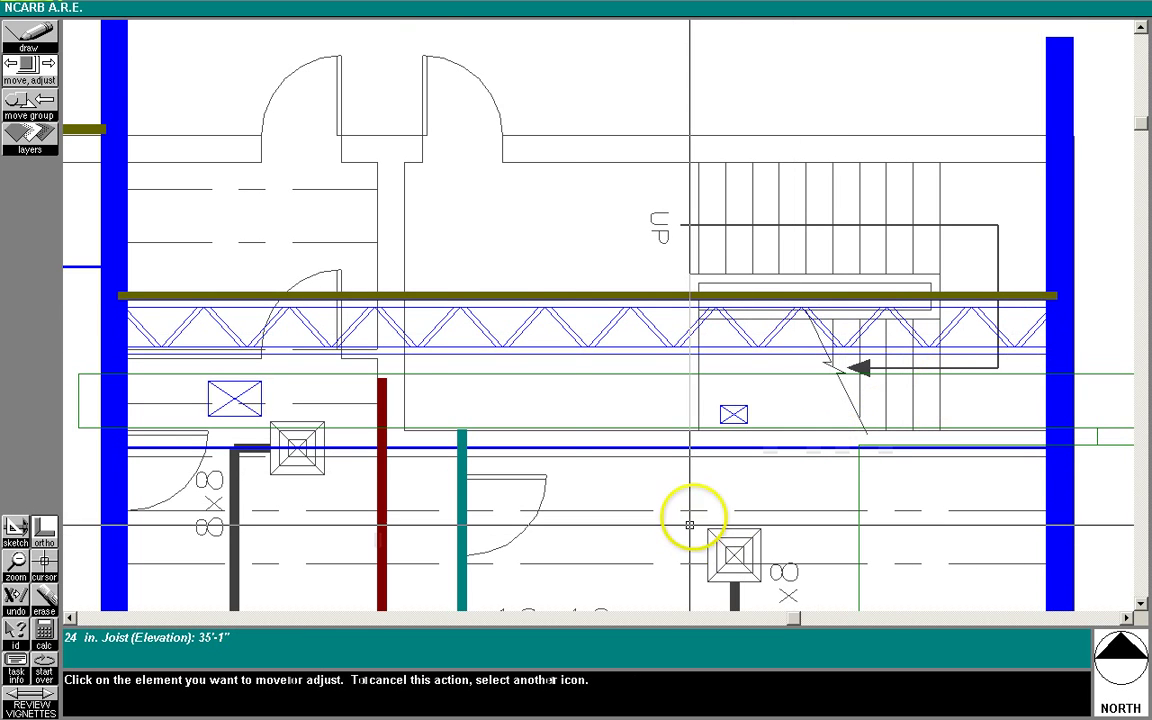
Step: Move the 24 in. joist down so its underside sits on the top edge of the 2'-0" high sketch rectangle
click(446, 353)
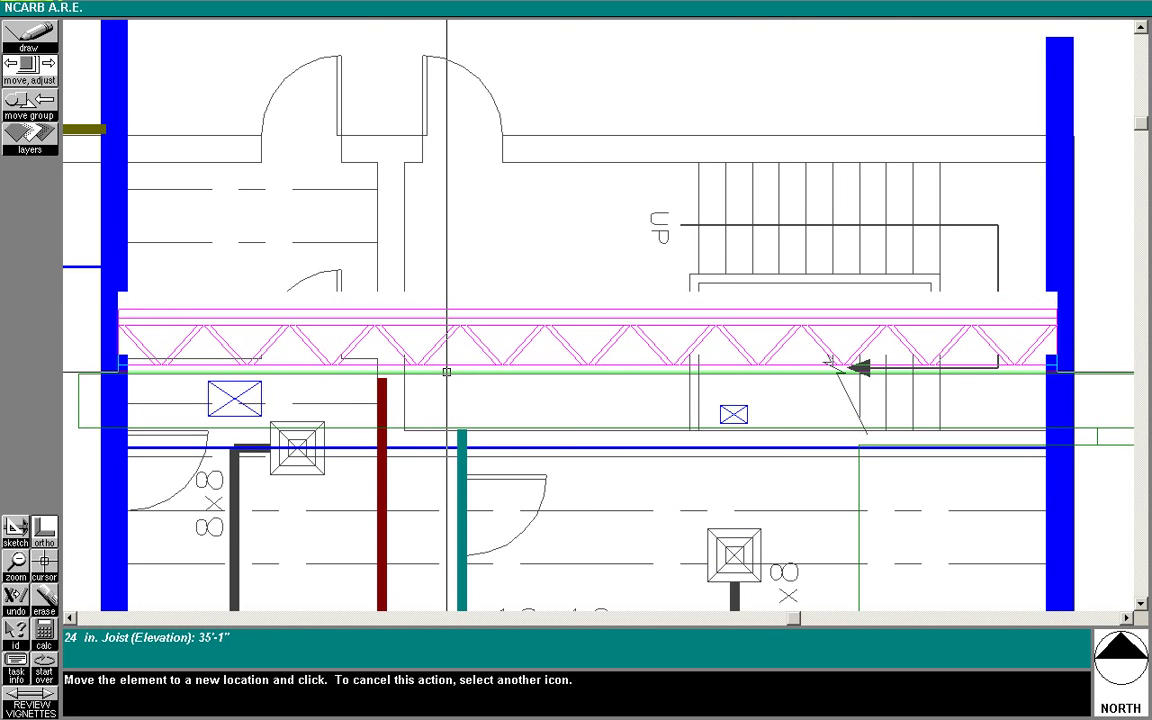
click(446, 372)
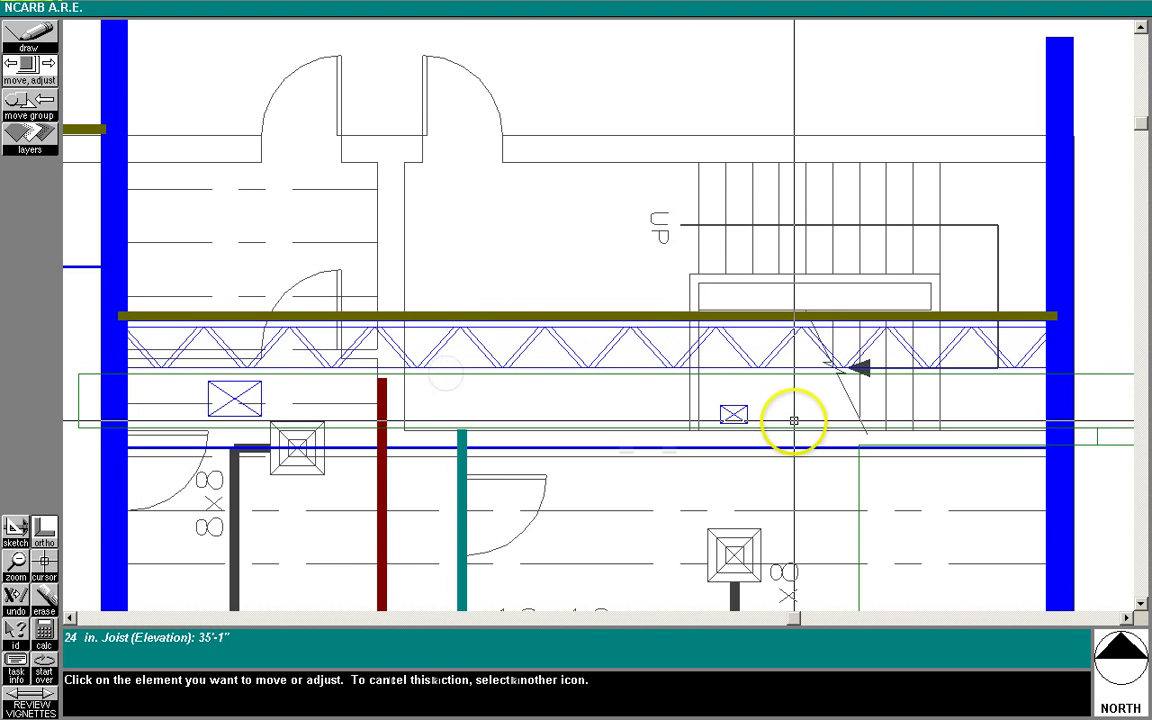
click(15, 562)
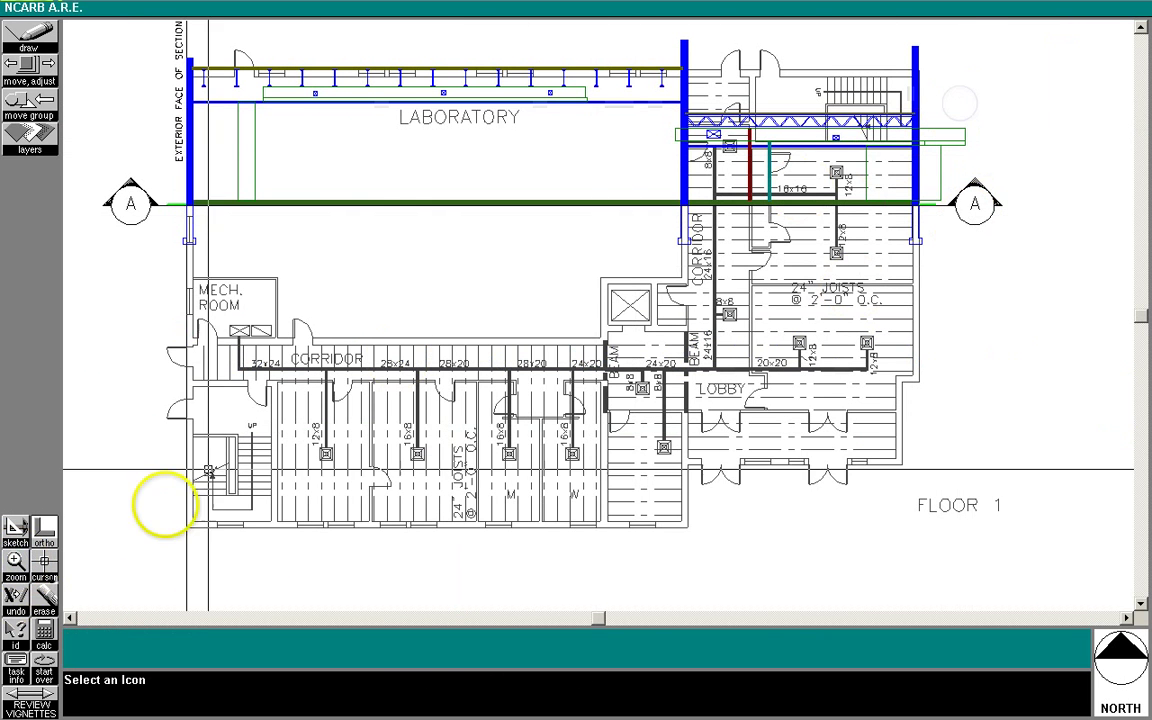
click(15, 562)
click(950, 103)
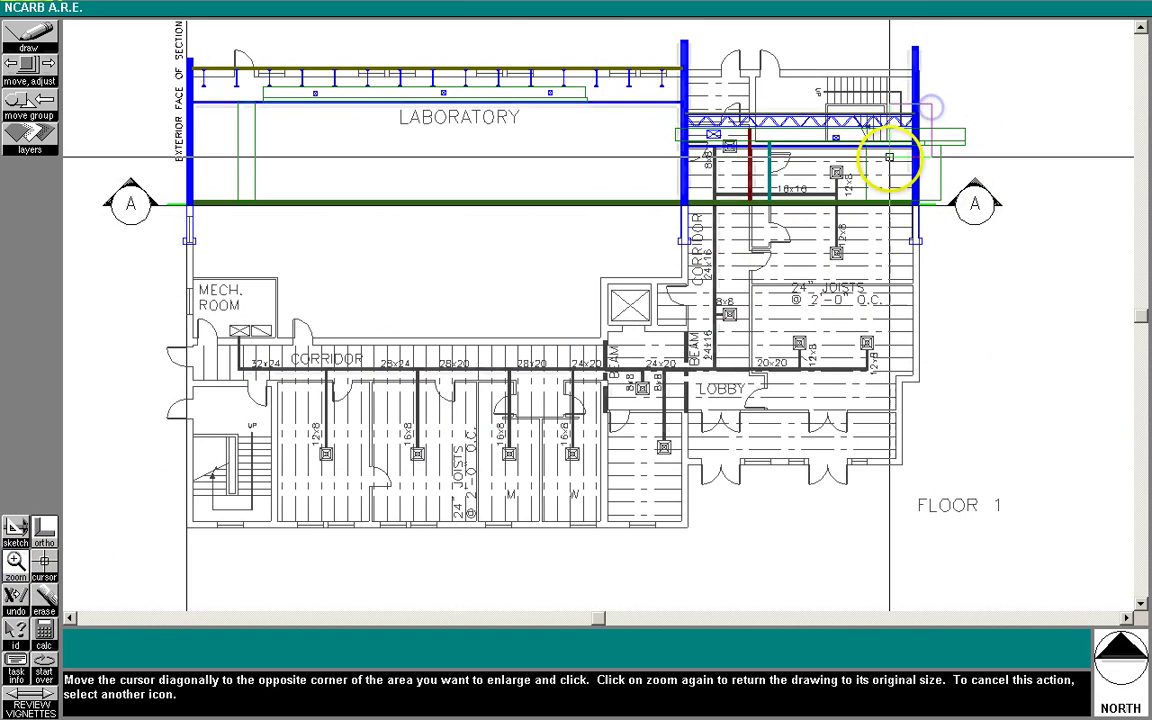
click(866, 155)
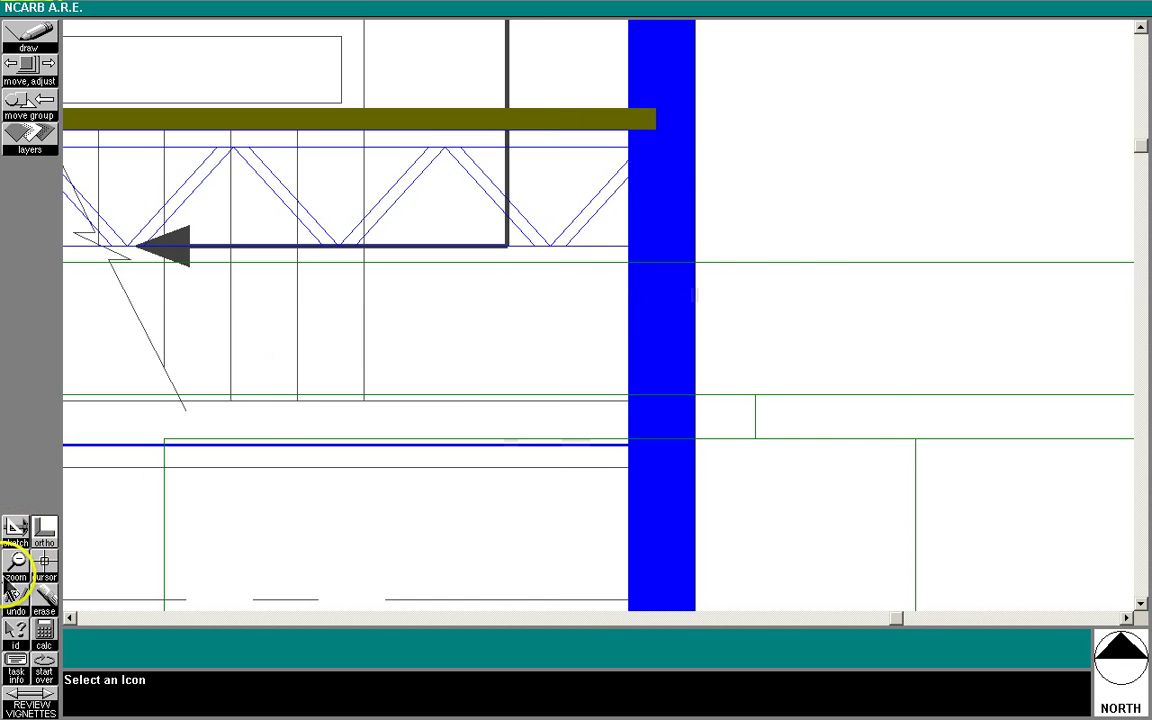
click(17, 562)
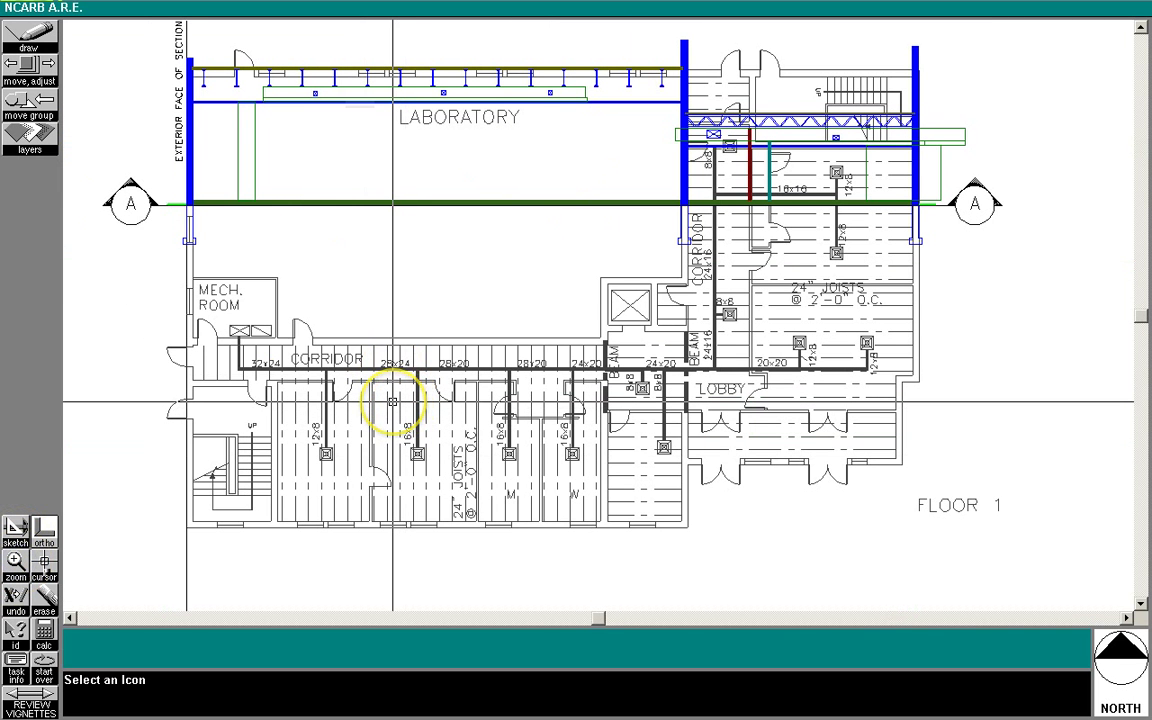